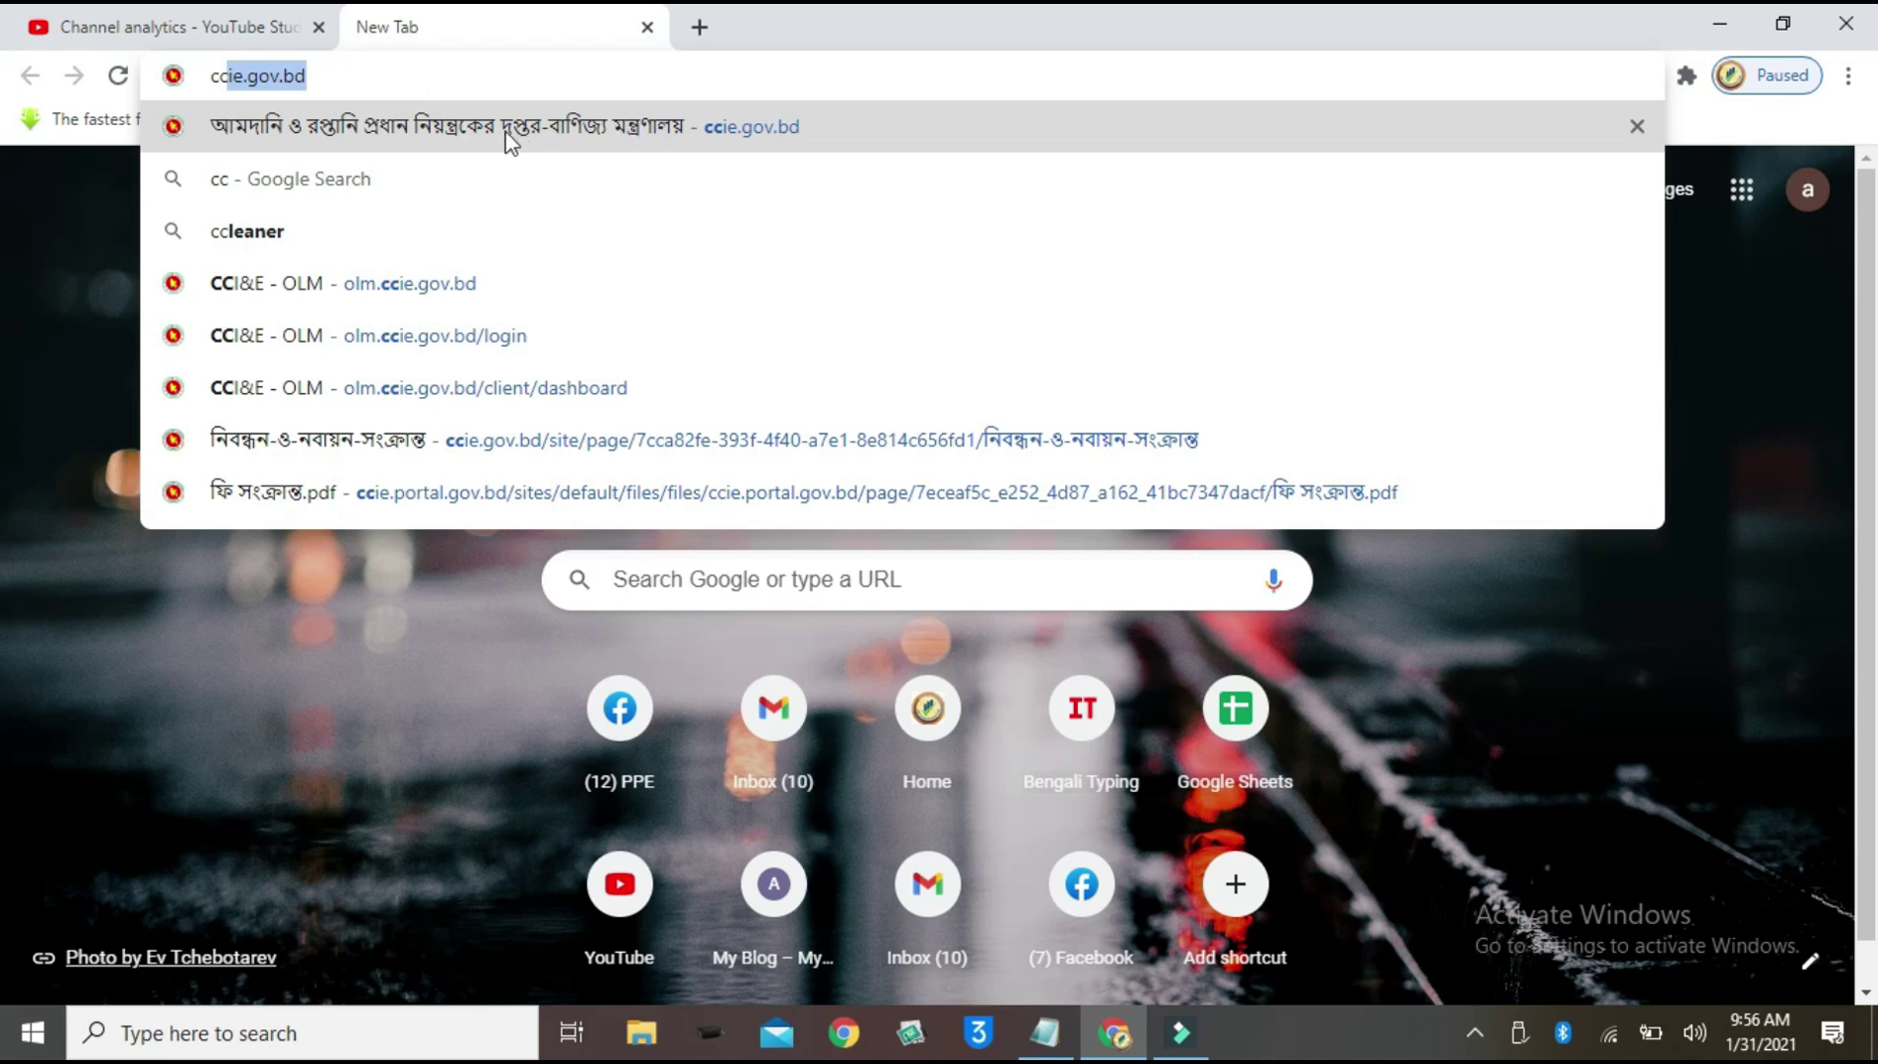
Step: Open the ccie.gov.bd website and go to its Online Application portal
{"action": "left_click", "coordinate": [433, 126]}
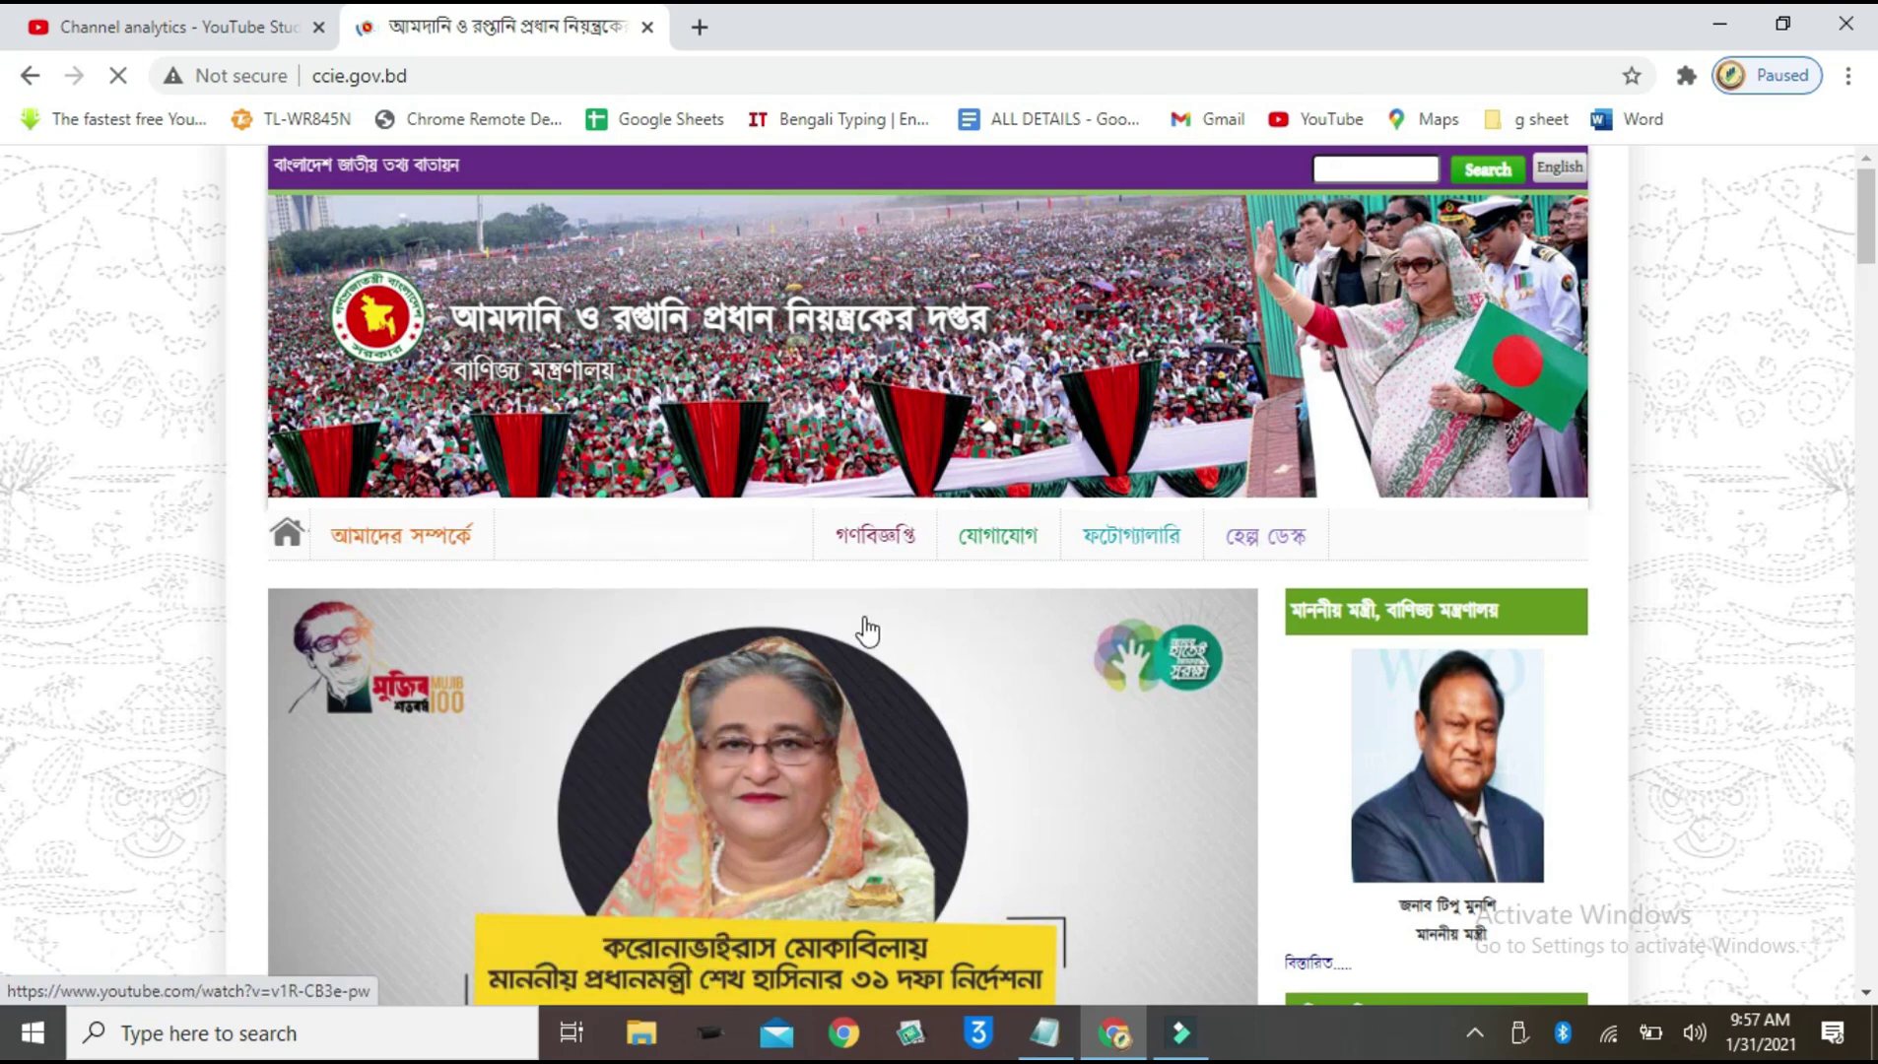
{"action": "scroll", "coordinate": [975, 683], "scroll_direction": "down", "scroll_amount": 15}
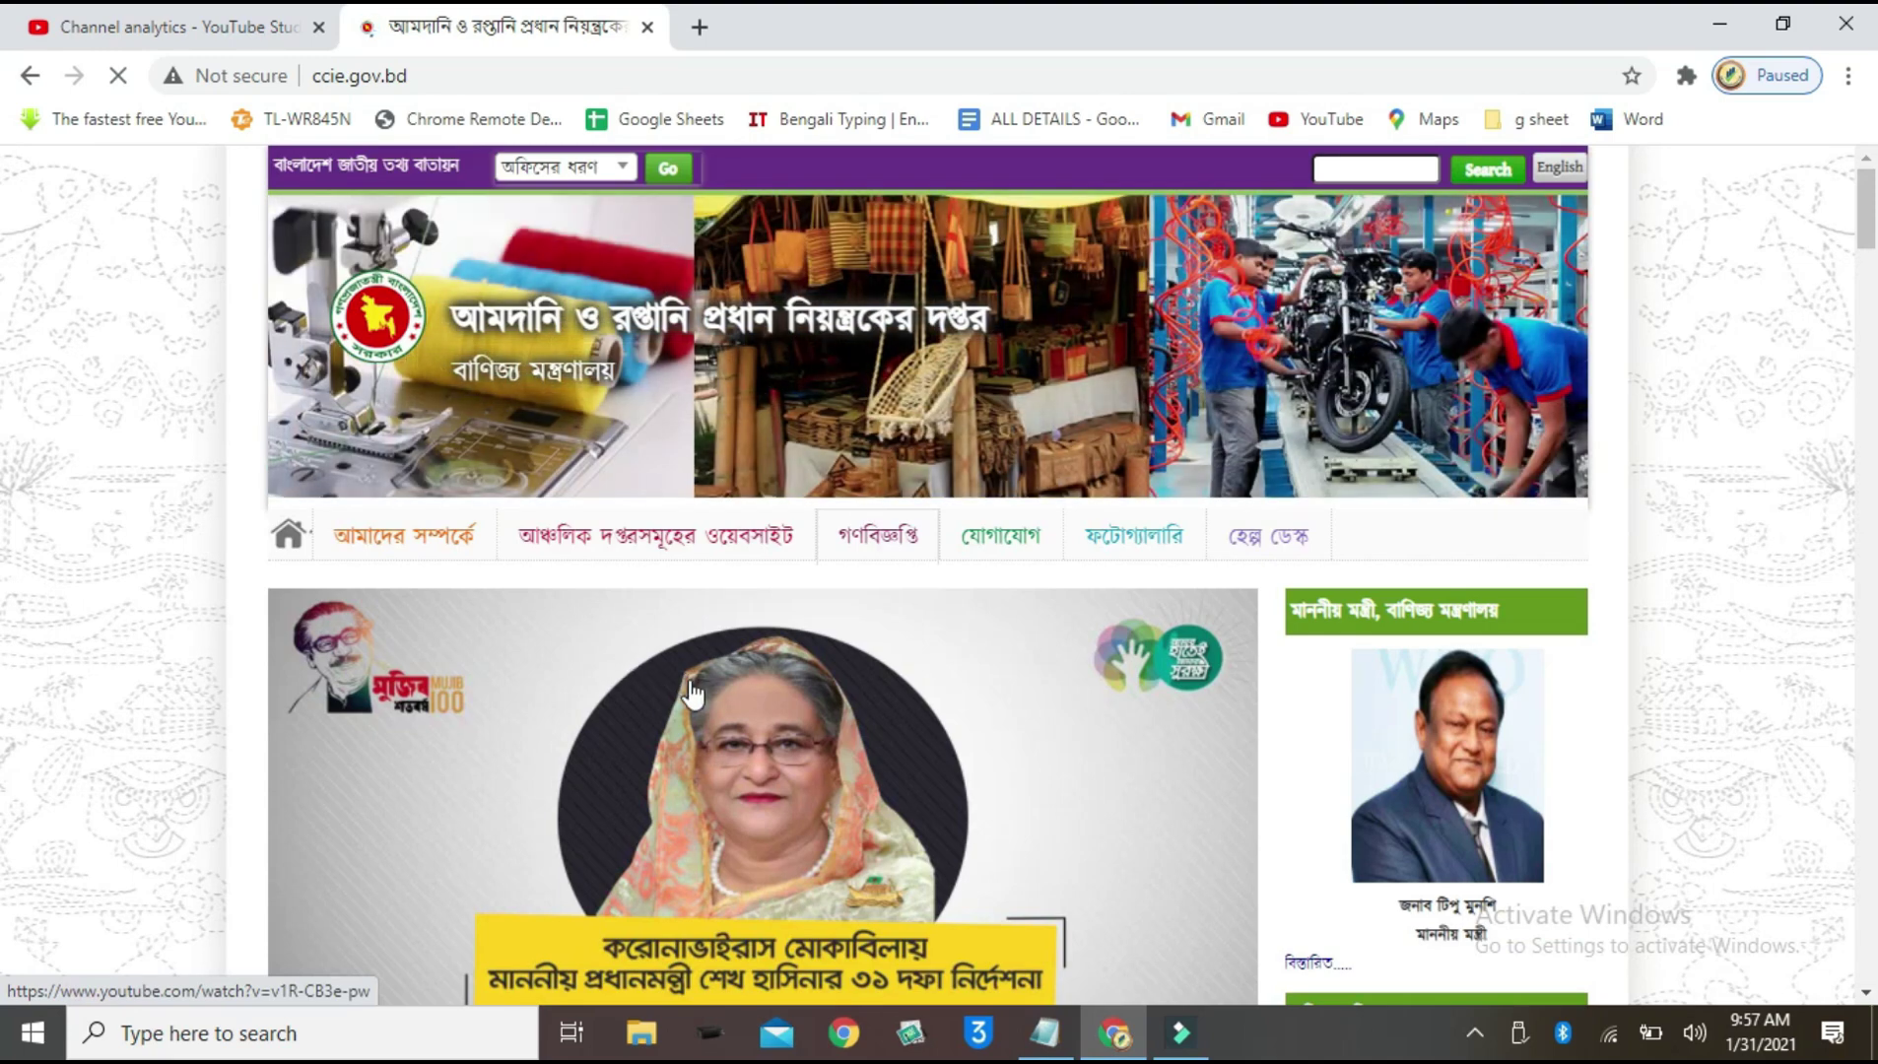
{"action": "scroll", "coordinate": [741, 719], "scroll_direction": "down", "scroll_amount": 3}
{"action": "scroll", "coordinate": [753, 709], "scroll_direction": "down", "scroll_amount": 8}
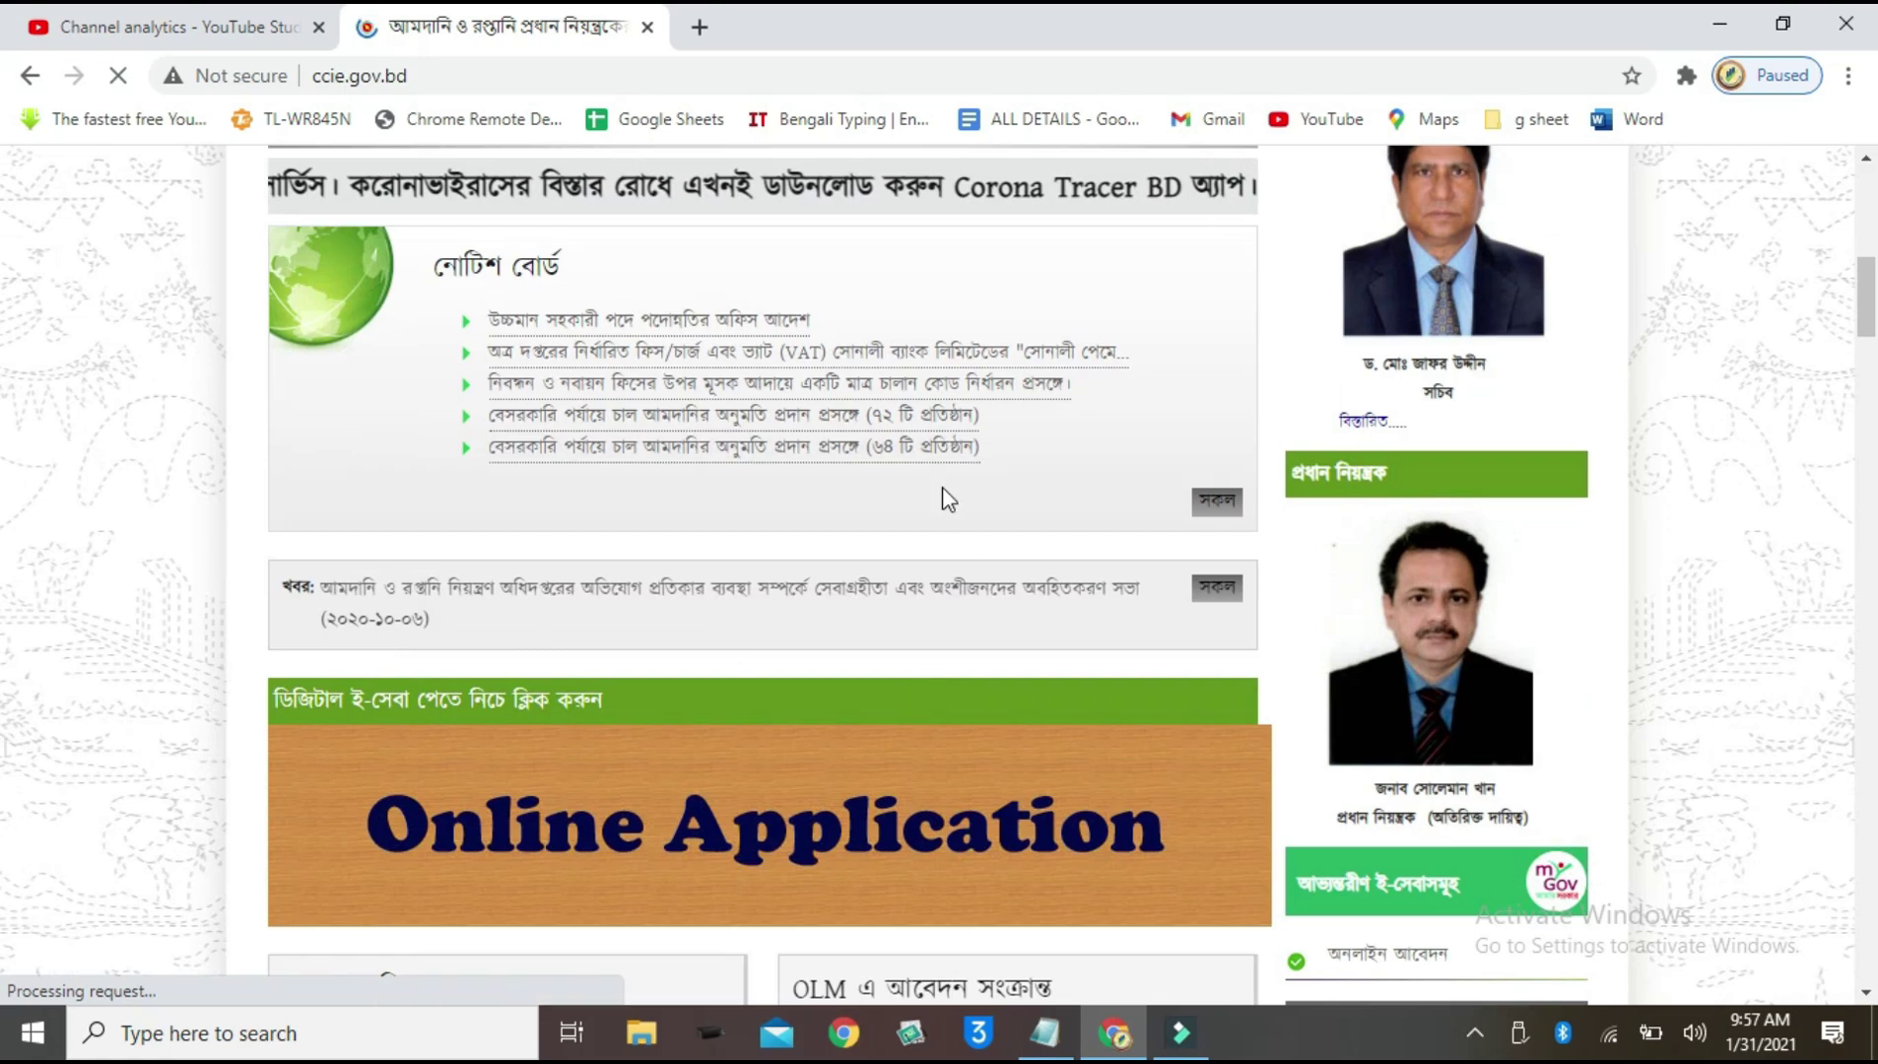
{"action": "scroll", "coordinate": [961, 552], "scroll_direction": "down", "scroll_amount": 4}
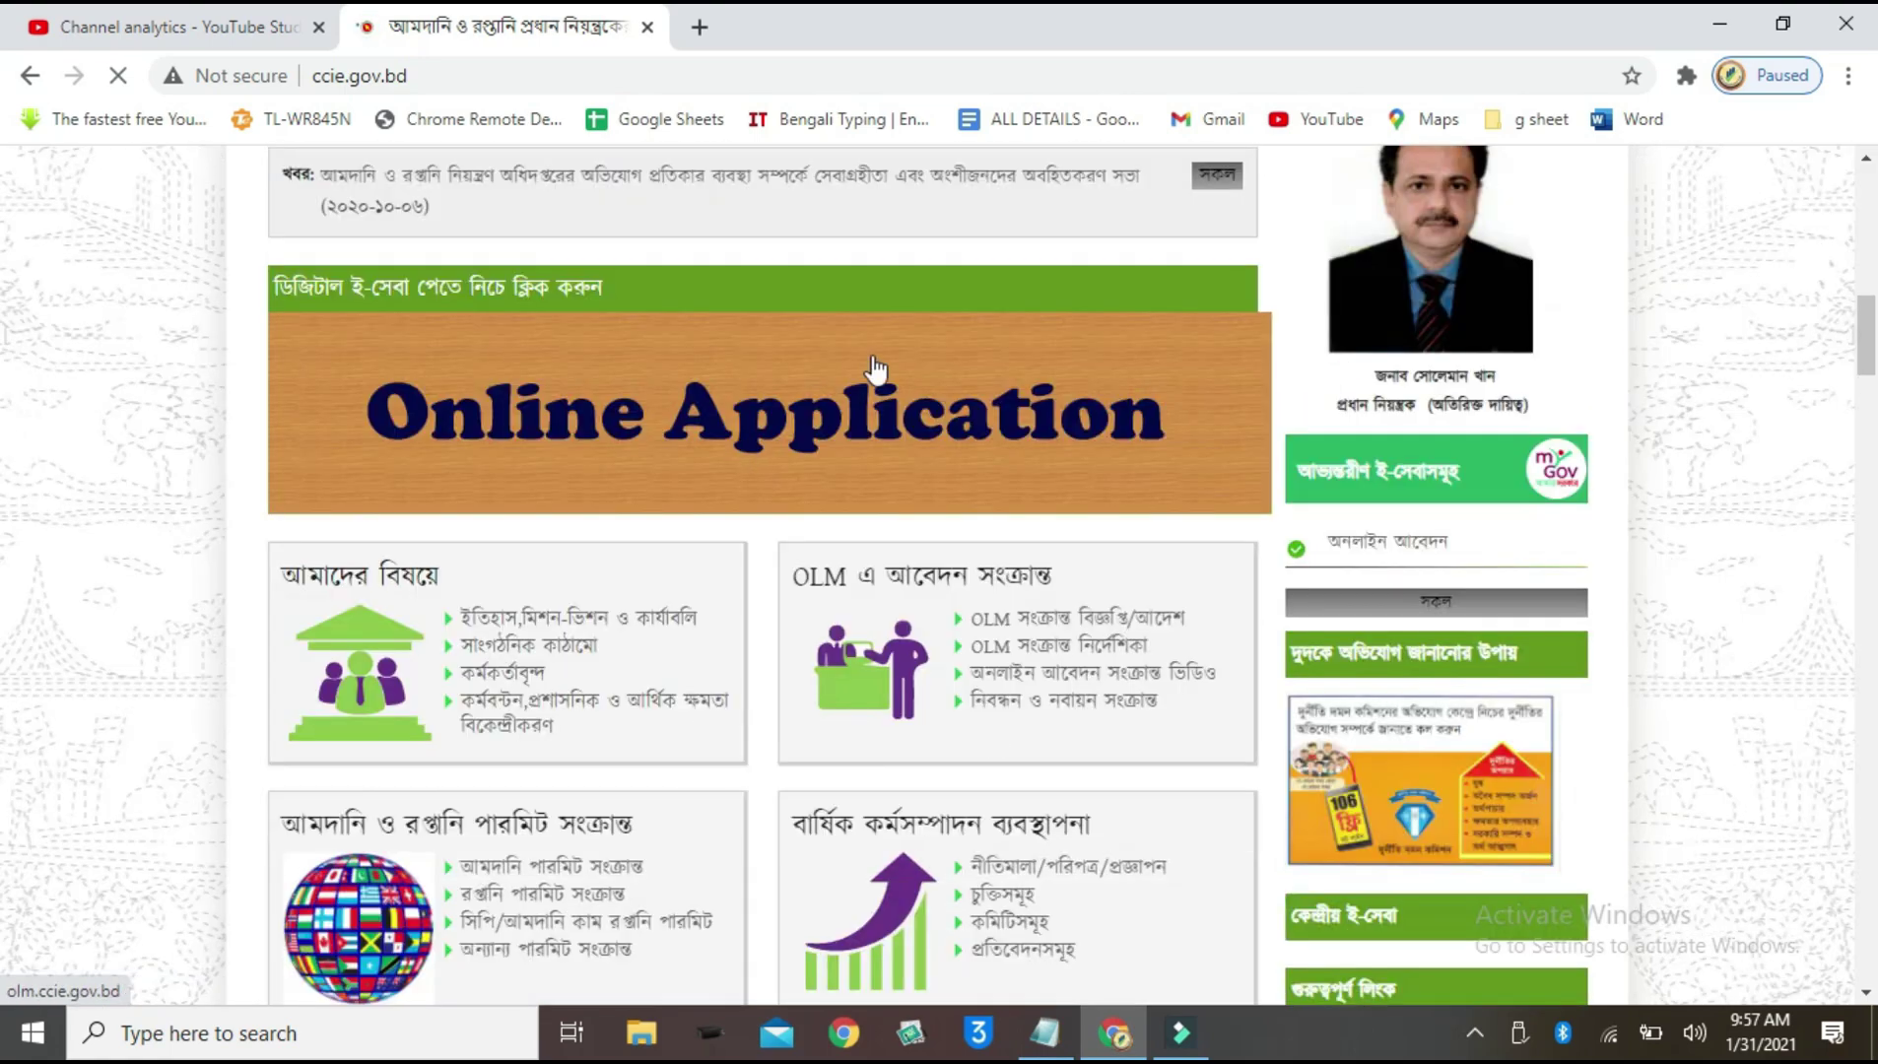
{"action": "left_click", "coordinate": [888, 406]}
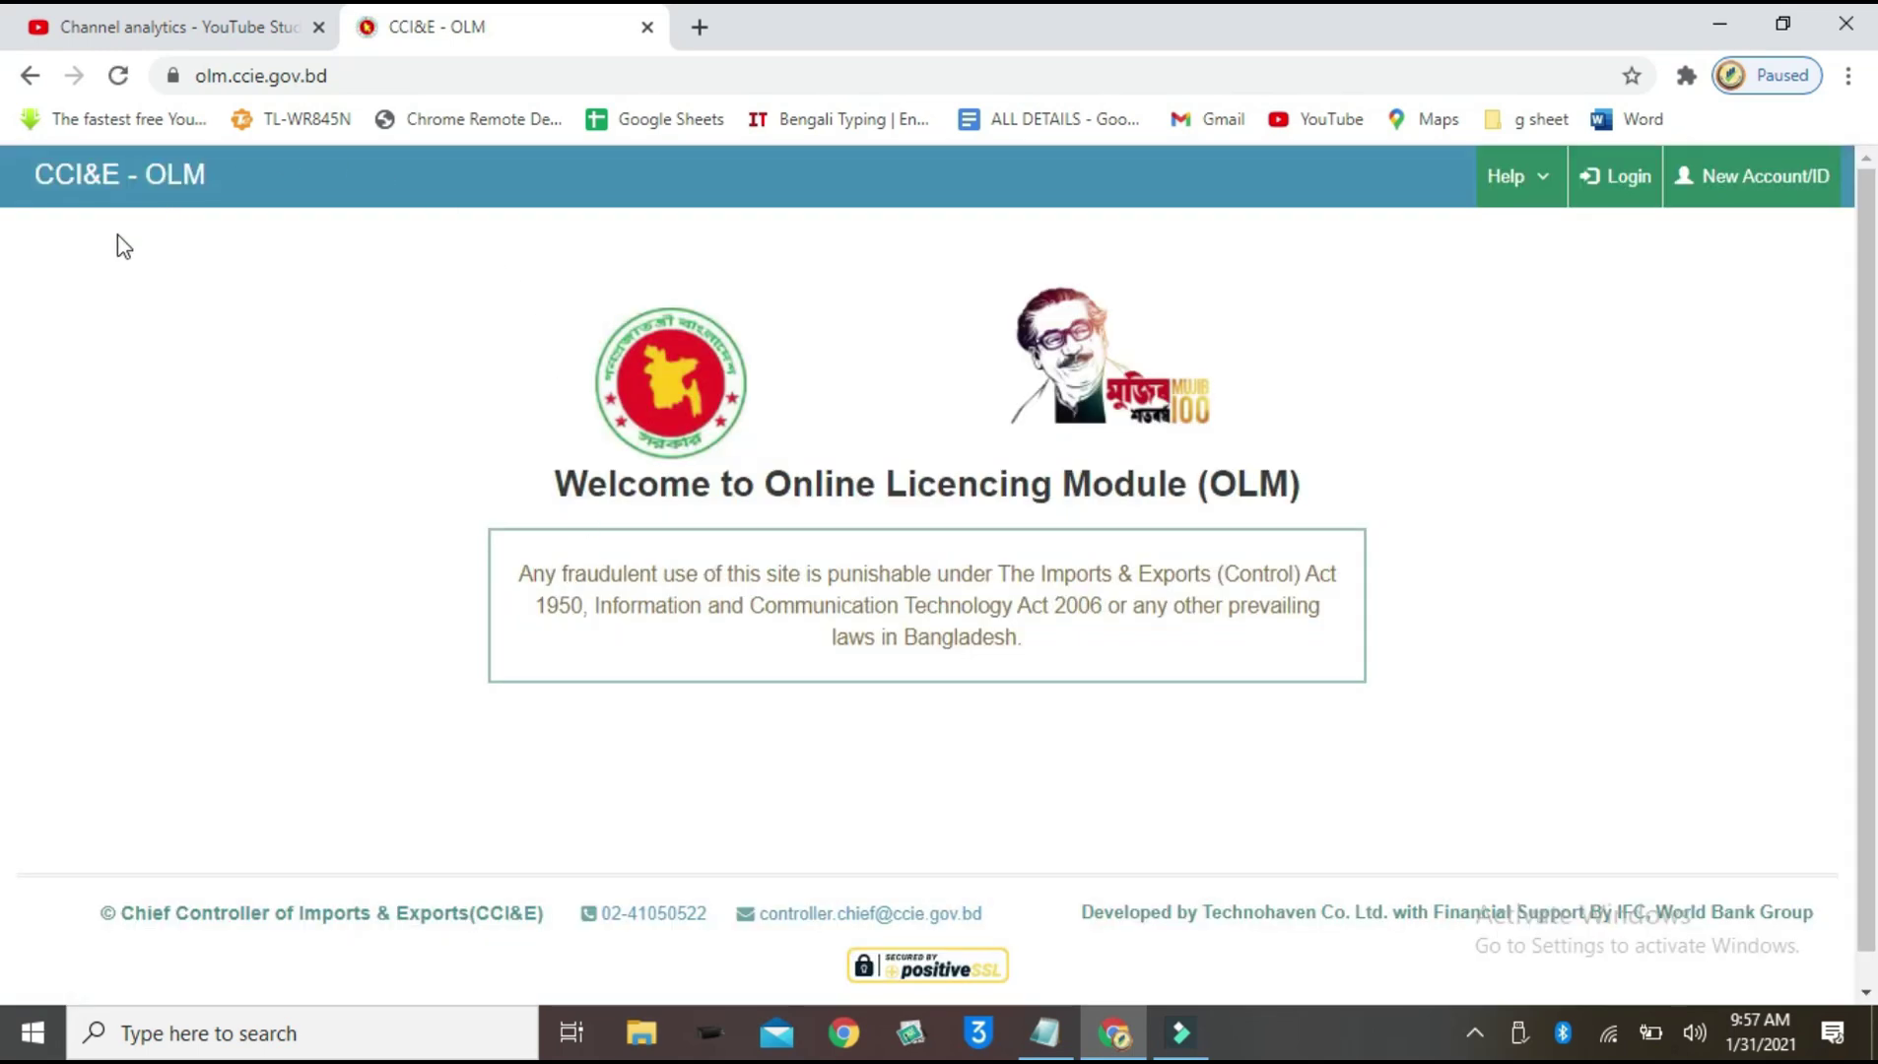
Step: Log in to the OLM portal with the saved credentials and open the Commercial IRC (Re Registration) applications
{"action": "left_click", "coordinate": [1624, 176]}
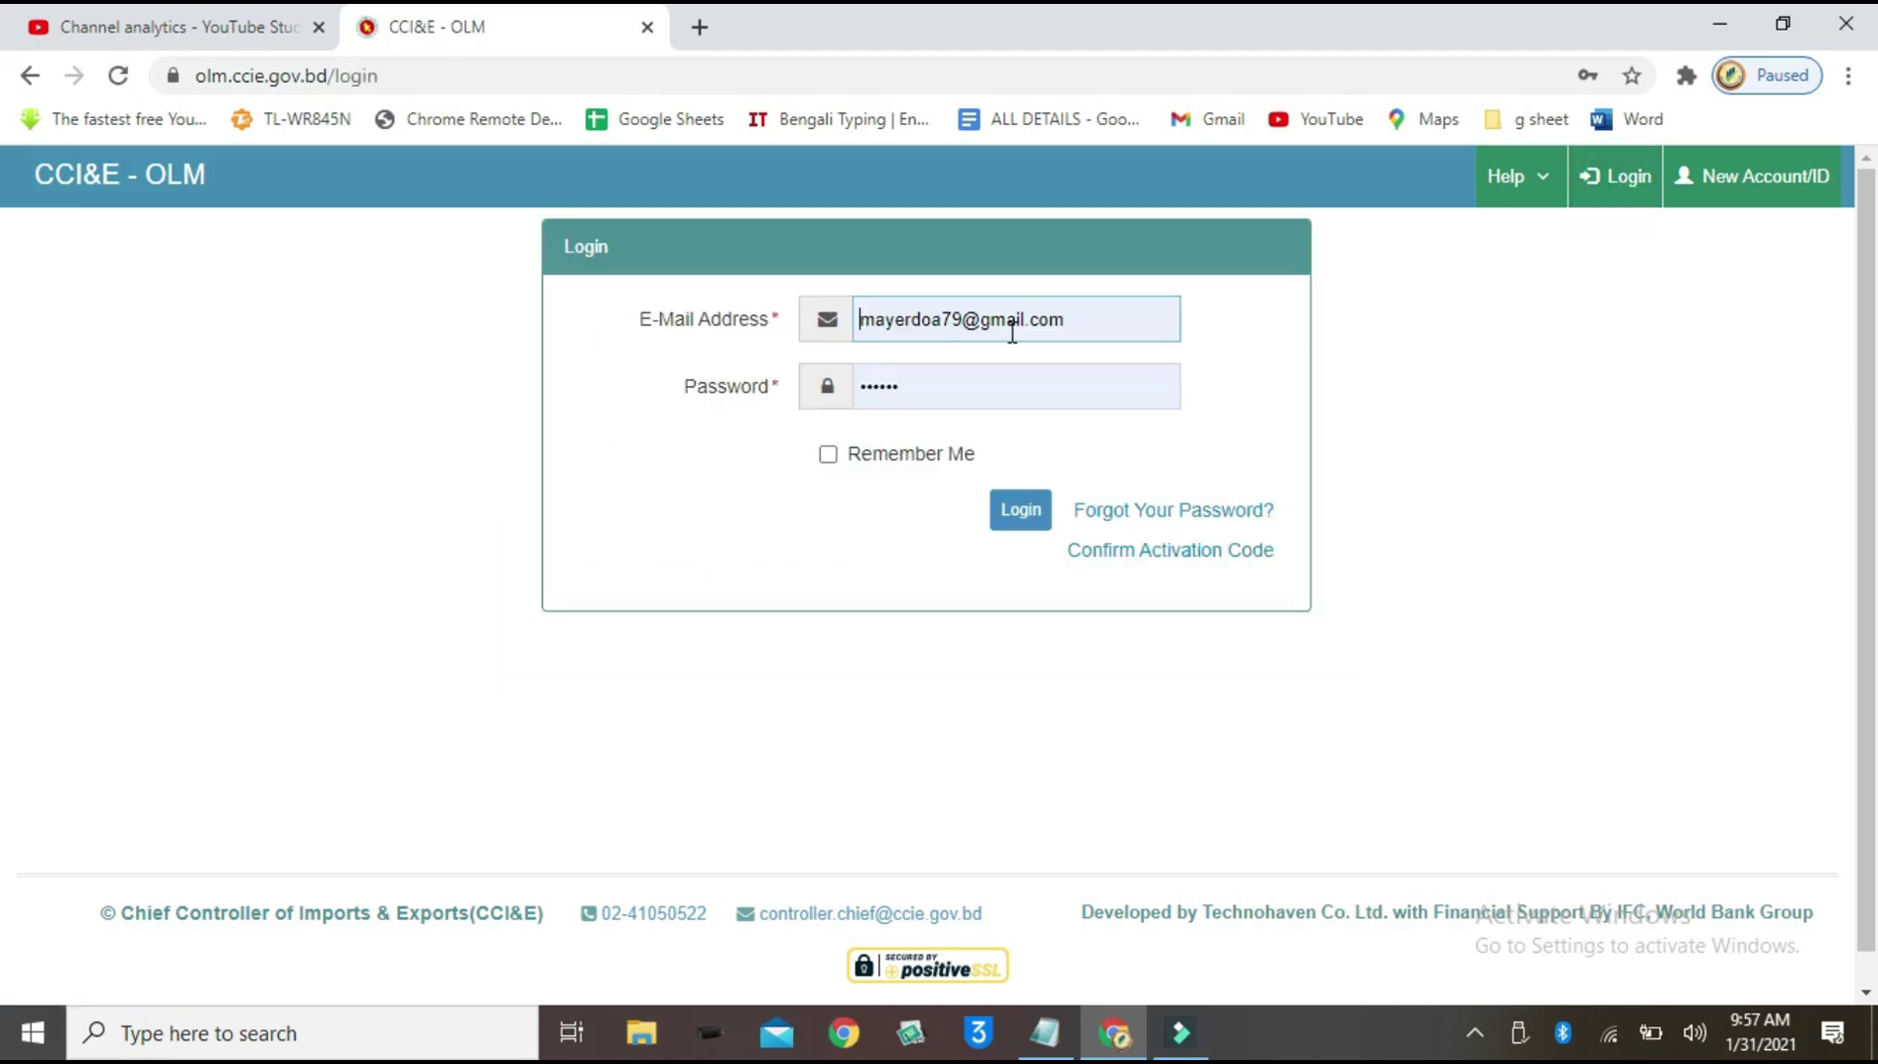
{"action": "left_click", "coordinate": [854, 334]}
{"action": "left_click", "coordinate": [1027, 518]}
{"action": "left_click", "coordinate": [1029, 516]}
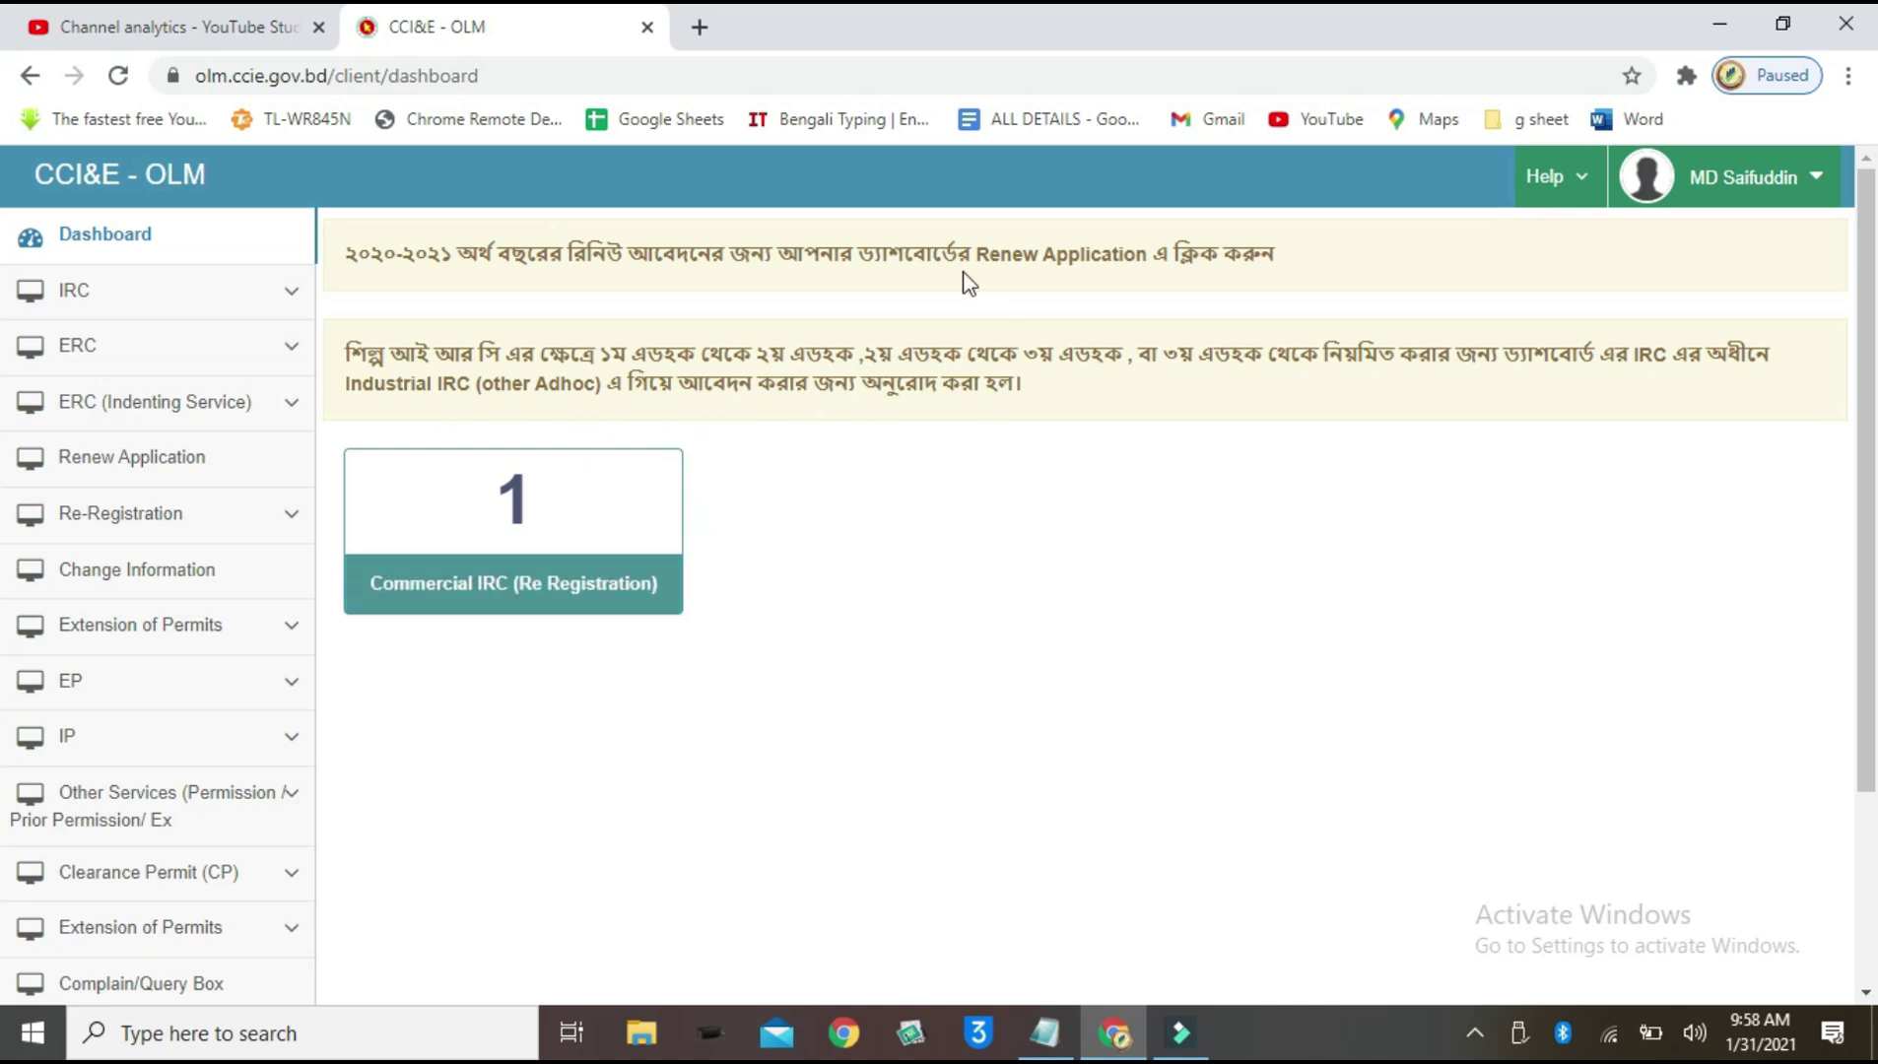
{"action": "left_click", "coordinate": [530, 591]}
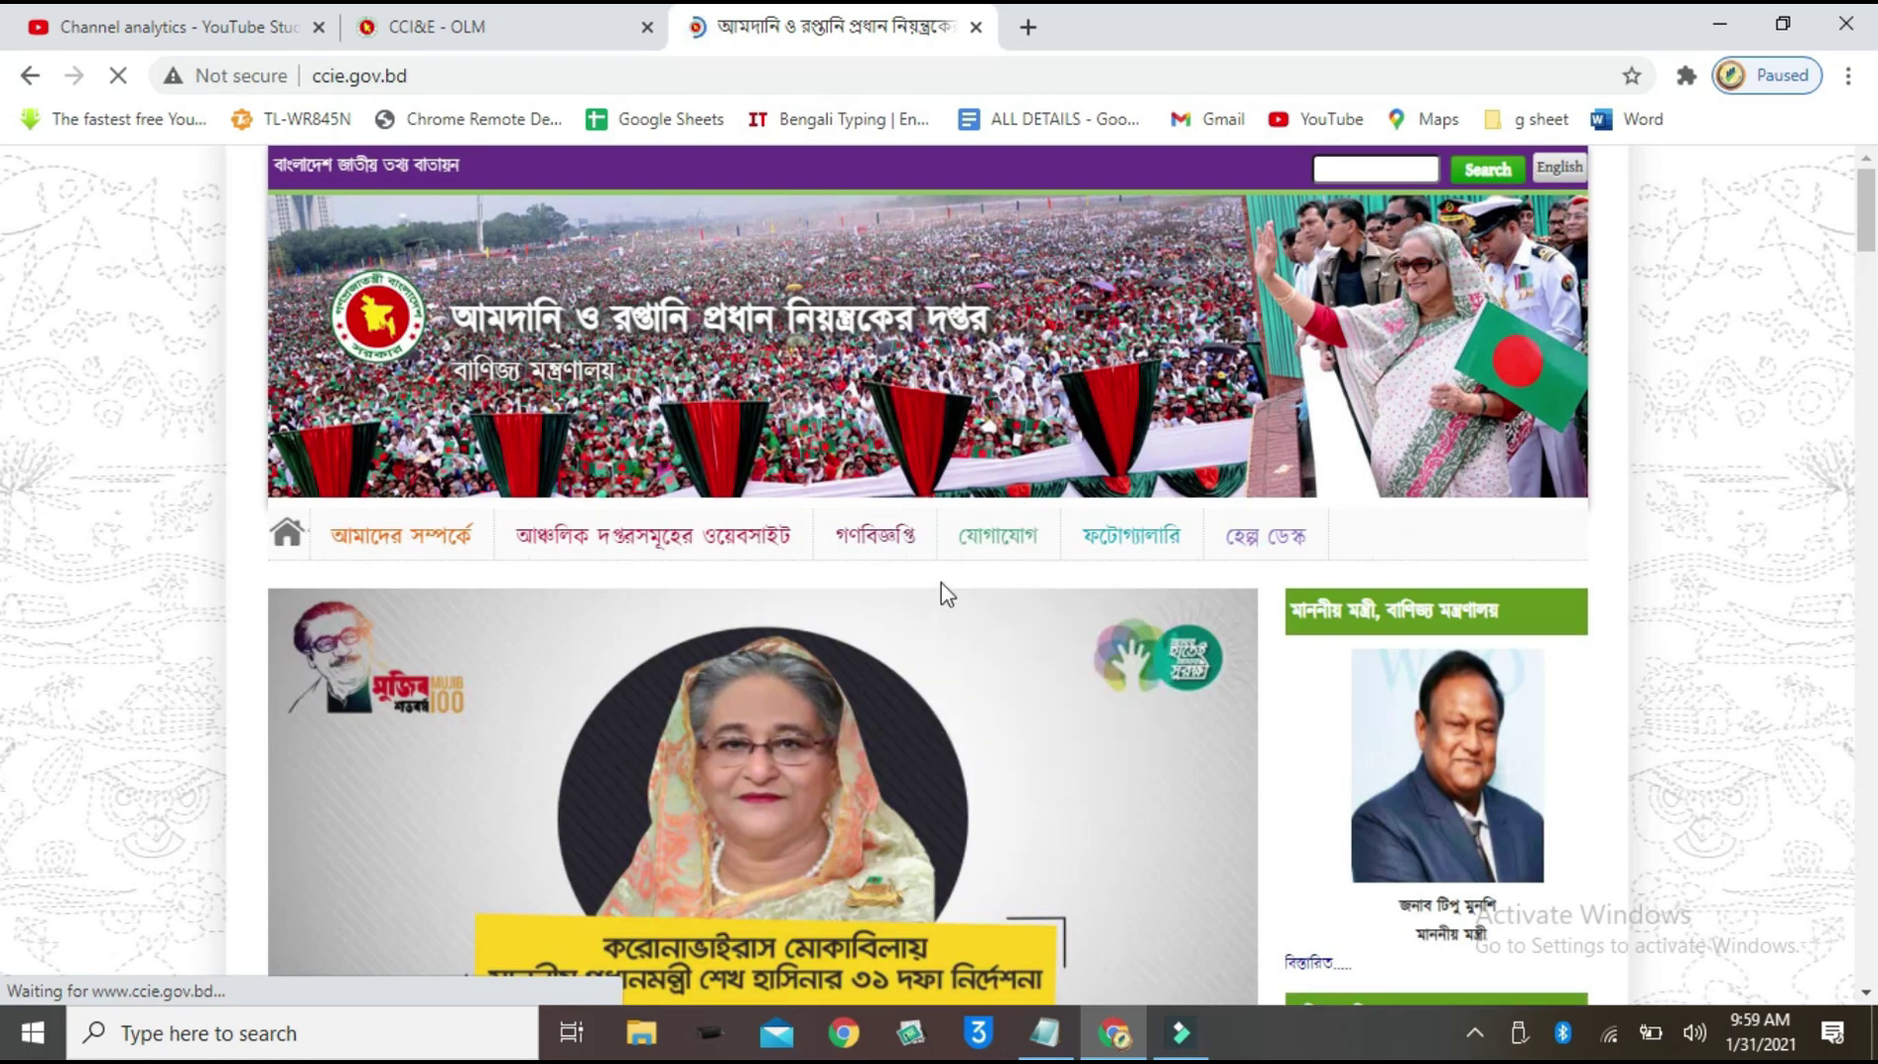
Step: Reach the Online Licencing Module again from the Online Application banner on the ccie.gov.bd homepage
{"action": "scroll", "coordinate": [940, 582], "scroll_direction": "down", "scroll_amount": 5}
{"action": "scroll", "coordinate": [886, 664], "scroll_direction": "down", "scroll_amount": 5}
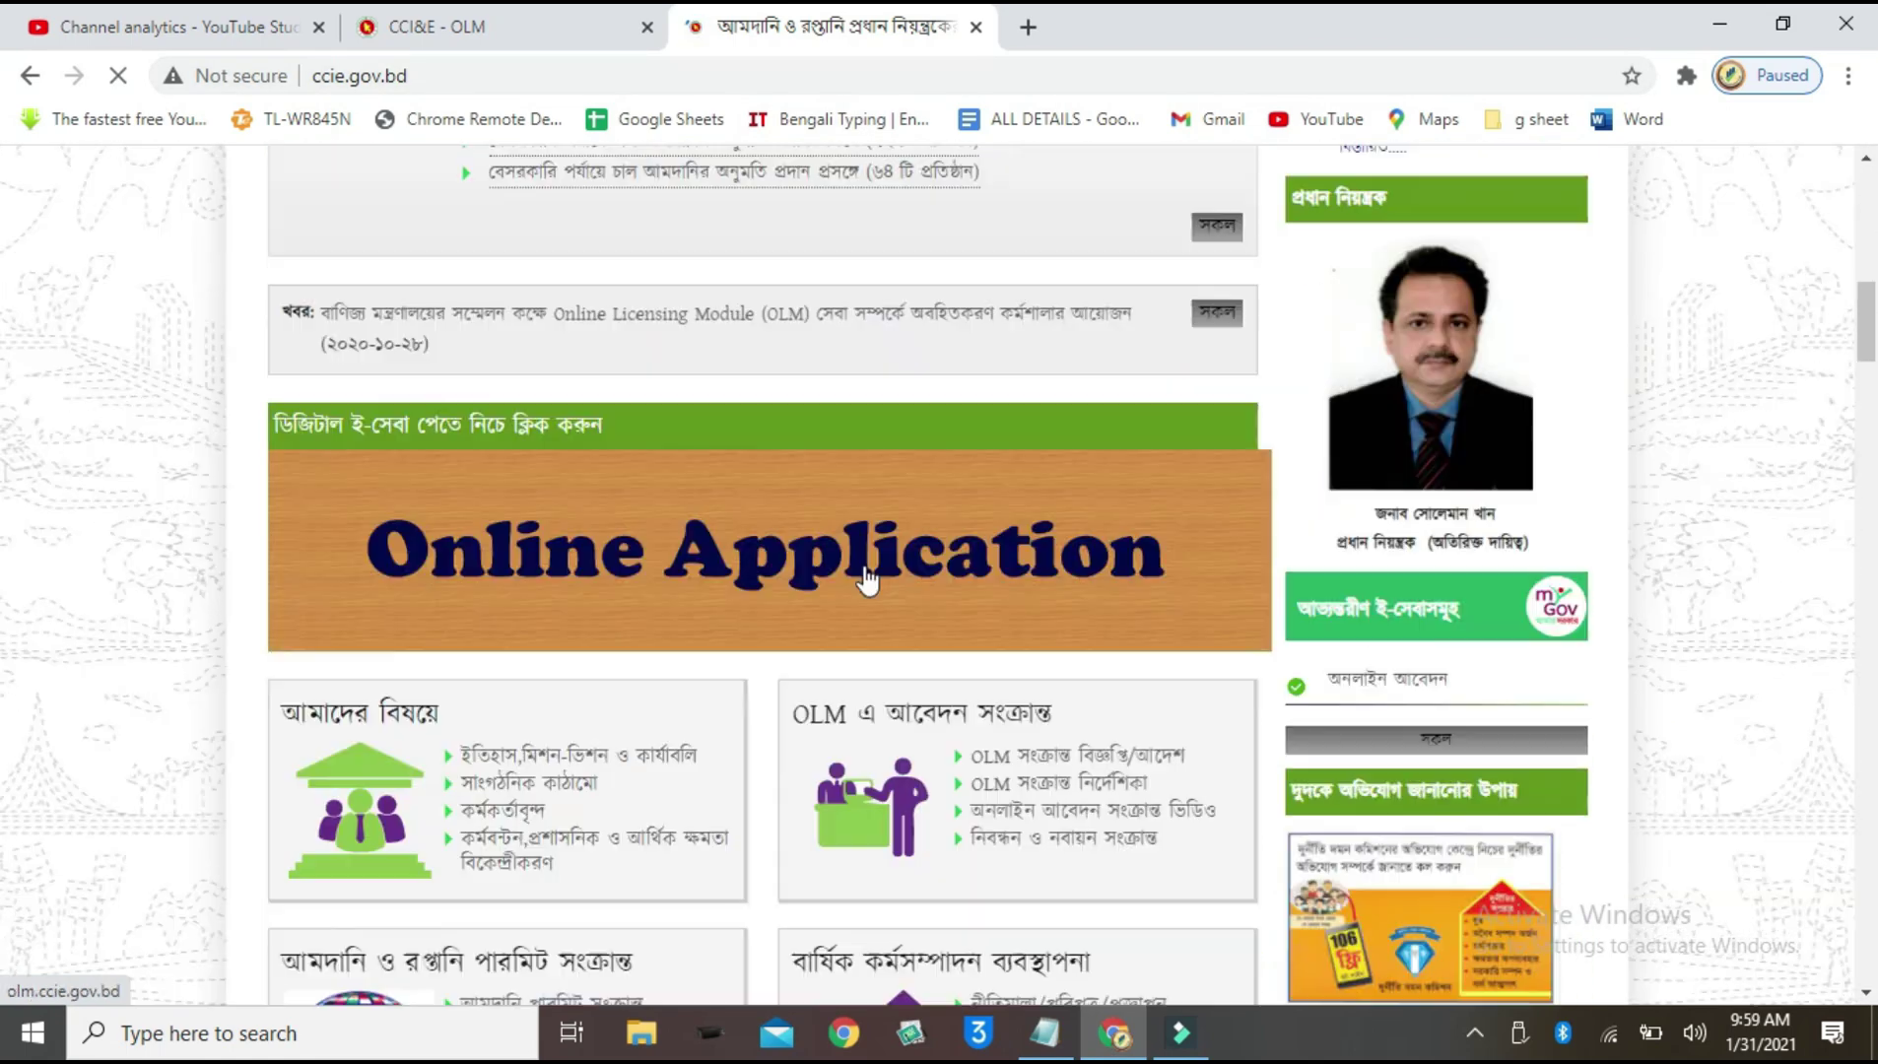
{"action": "left_click", "coordinate": [876, 545]}
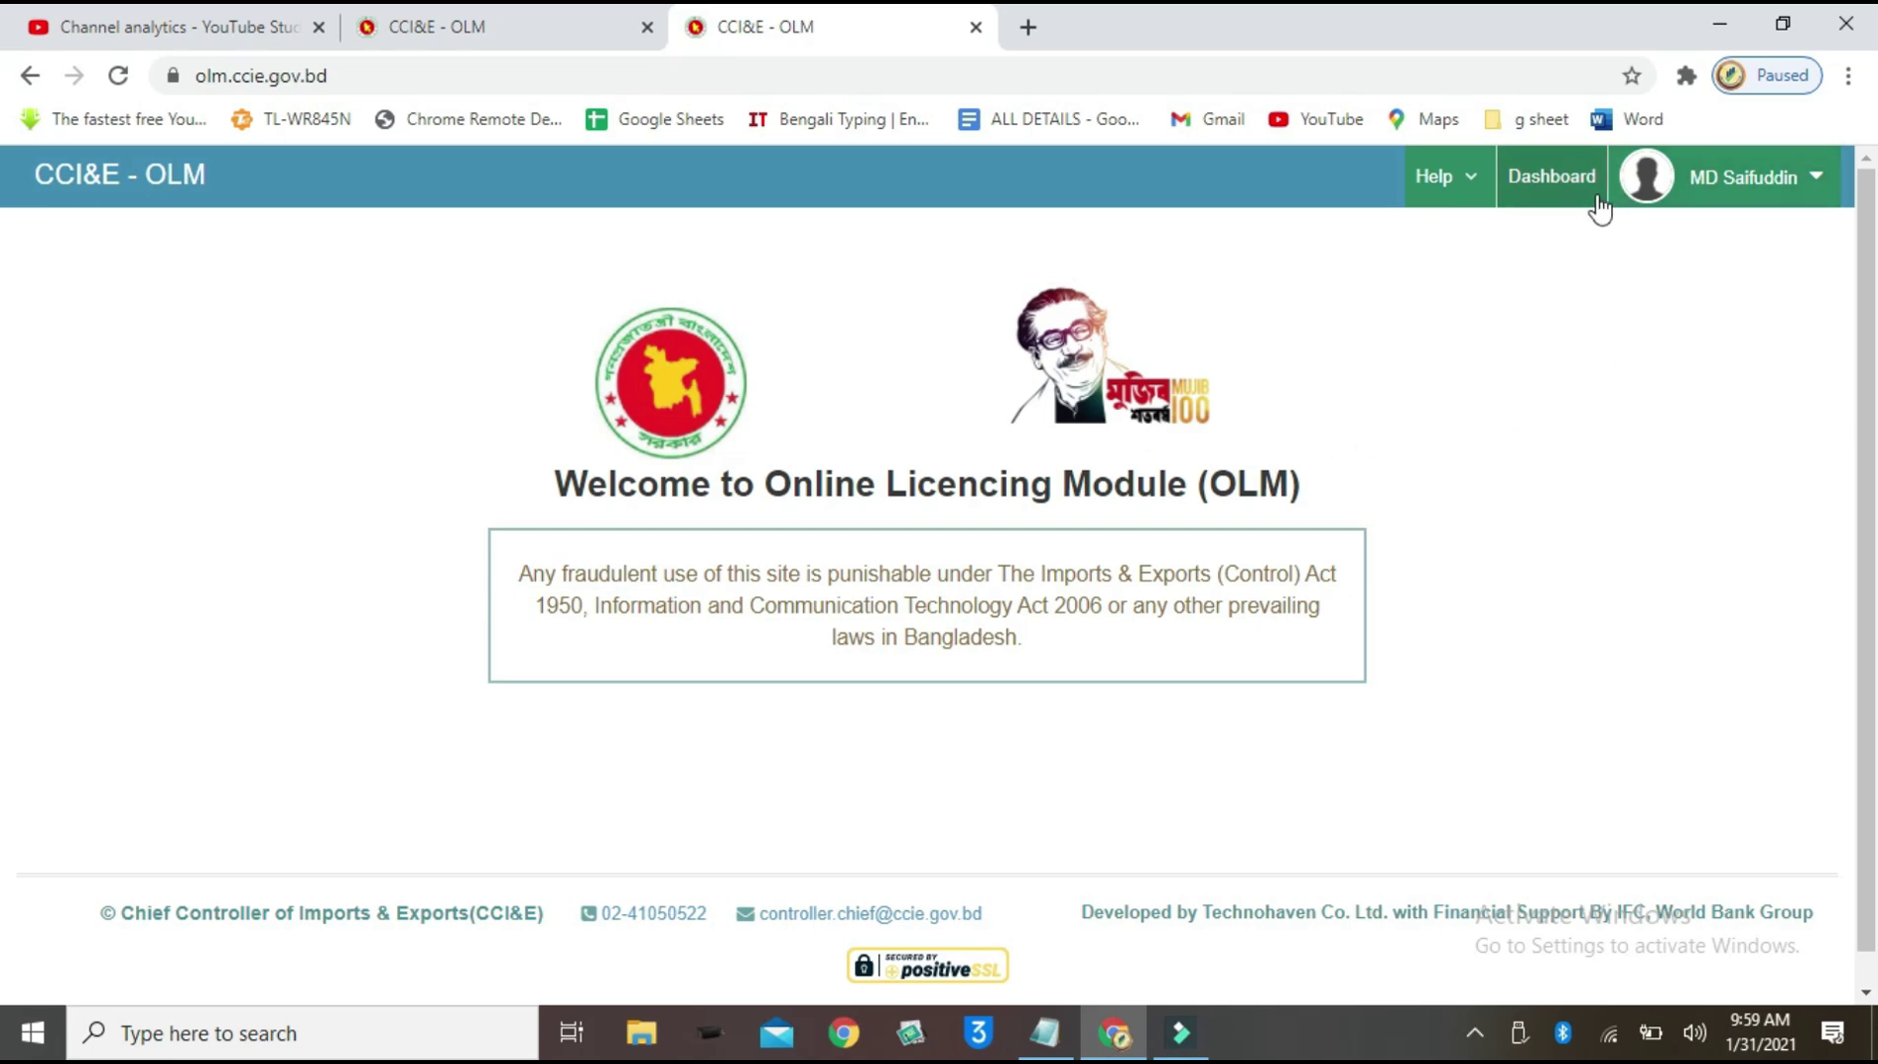
Step: Log out of the current account and open the sign-up form for a new account
{"action": "left_click", "coordinate": [1771, 187]}
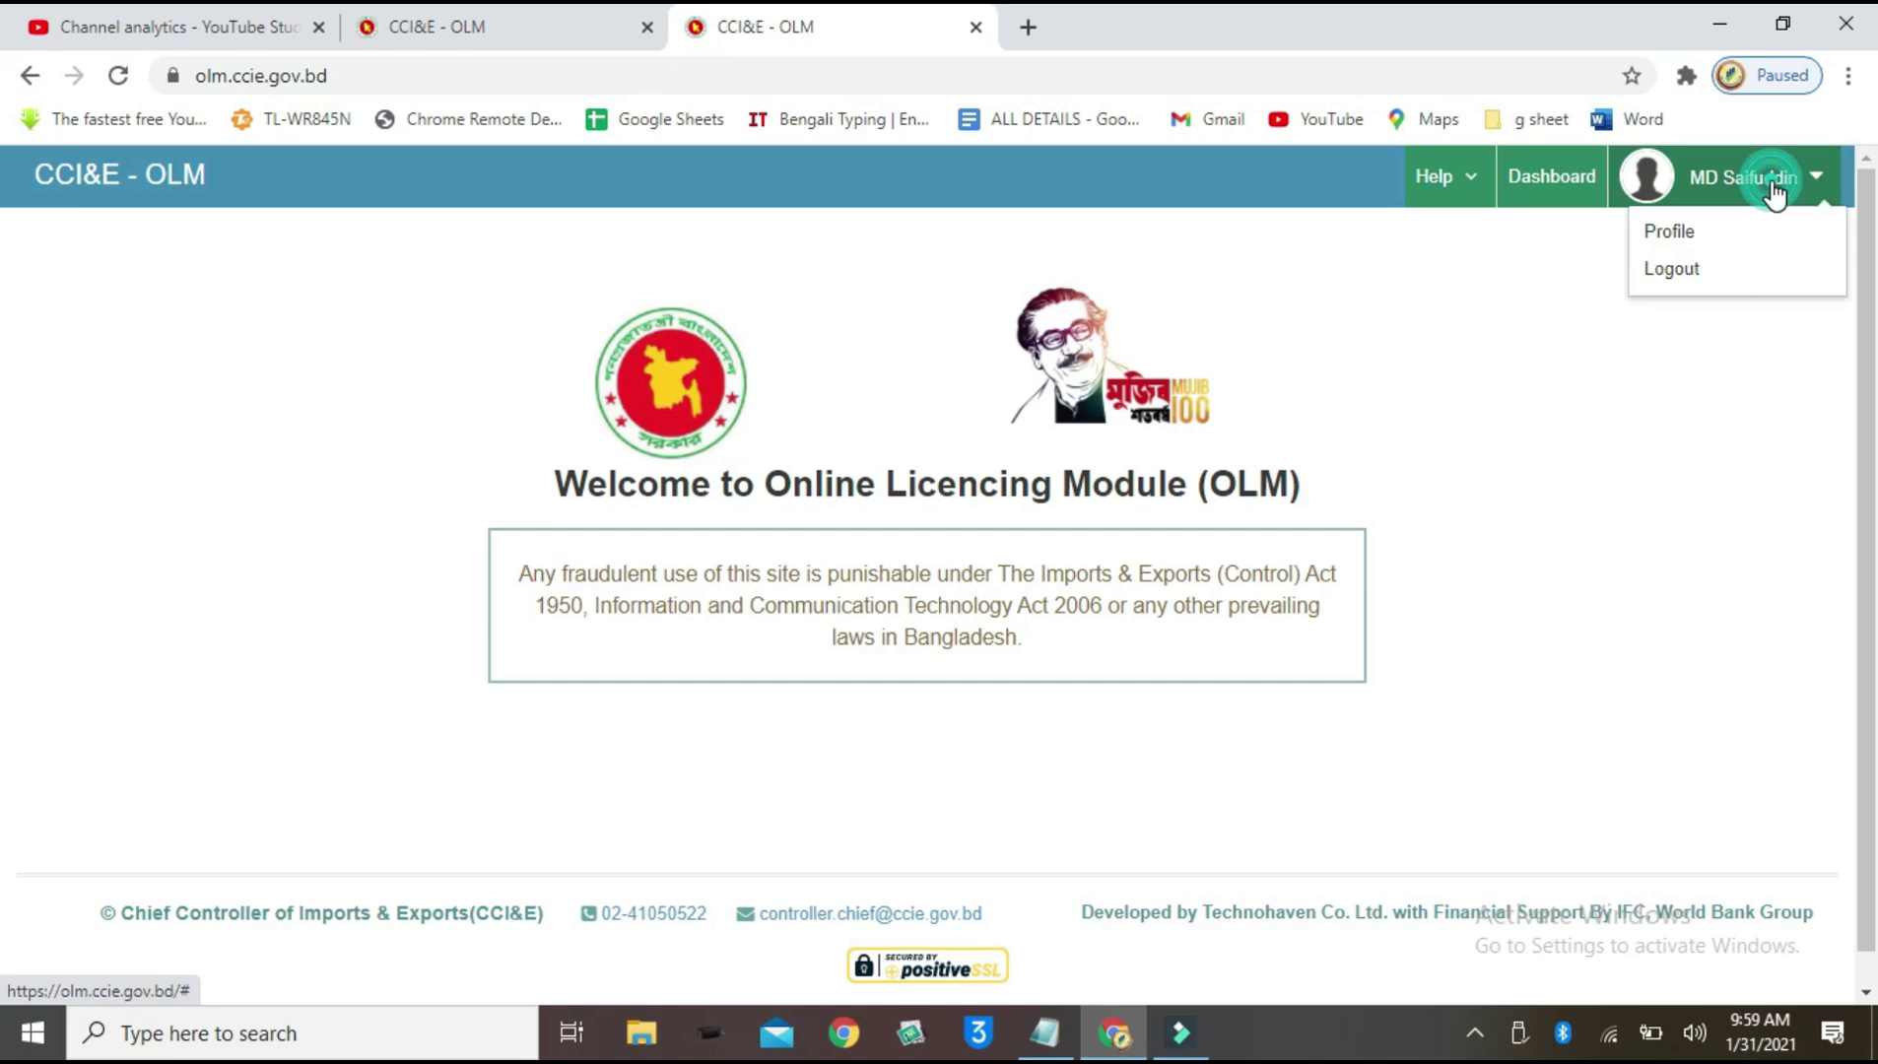
{"action": "left_click", "coordinate": [1699, 272]}
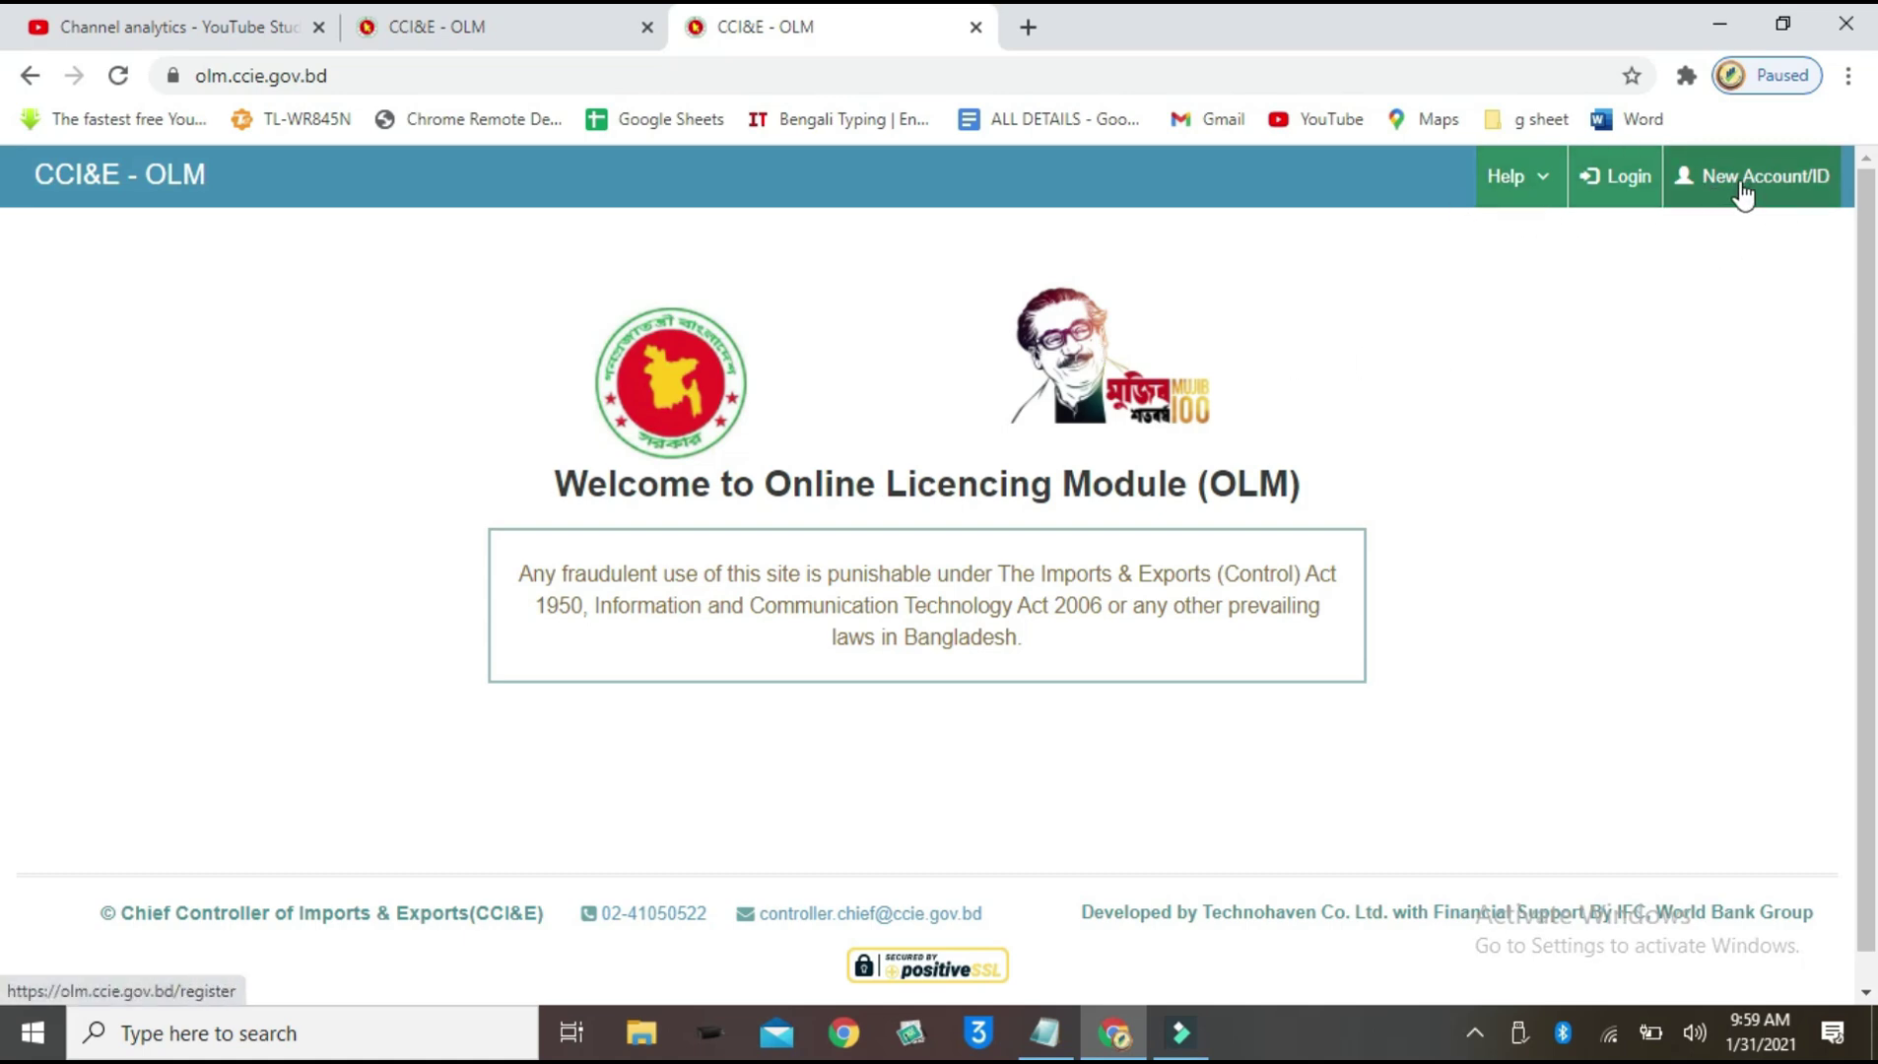
{"action": "left_click", "coordinate": [1772, 193]}
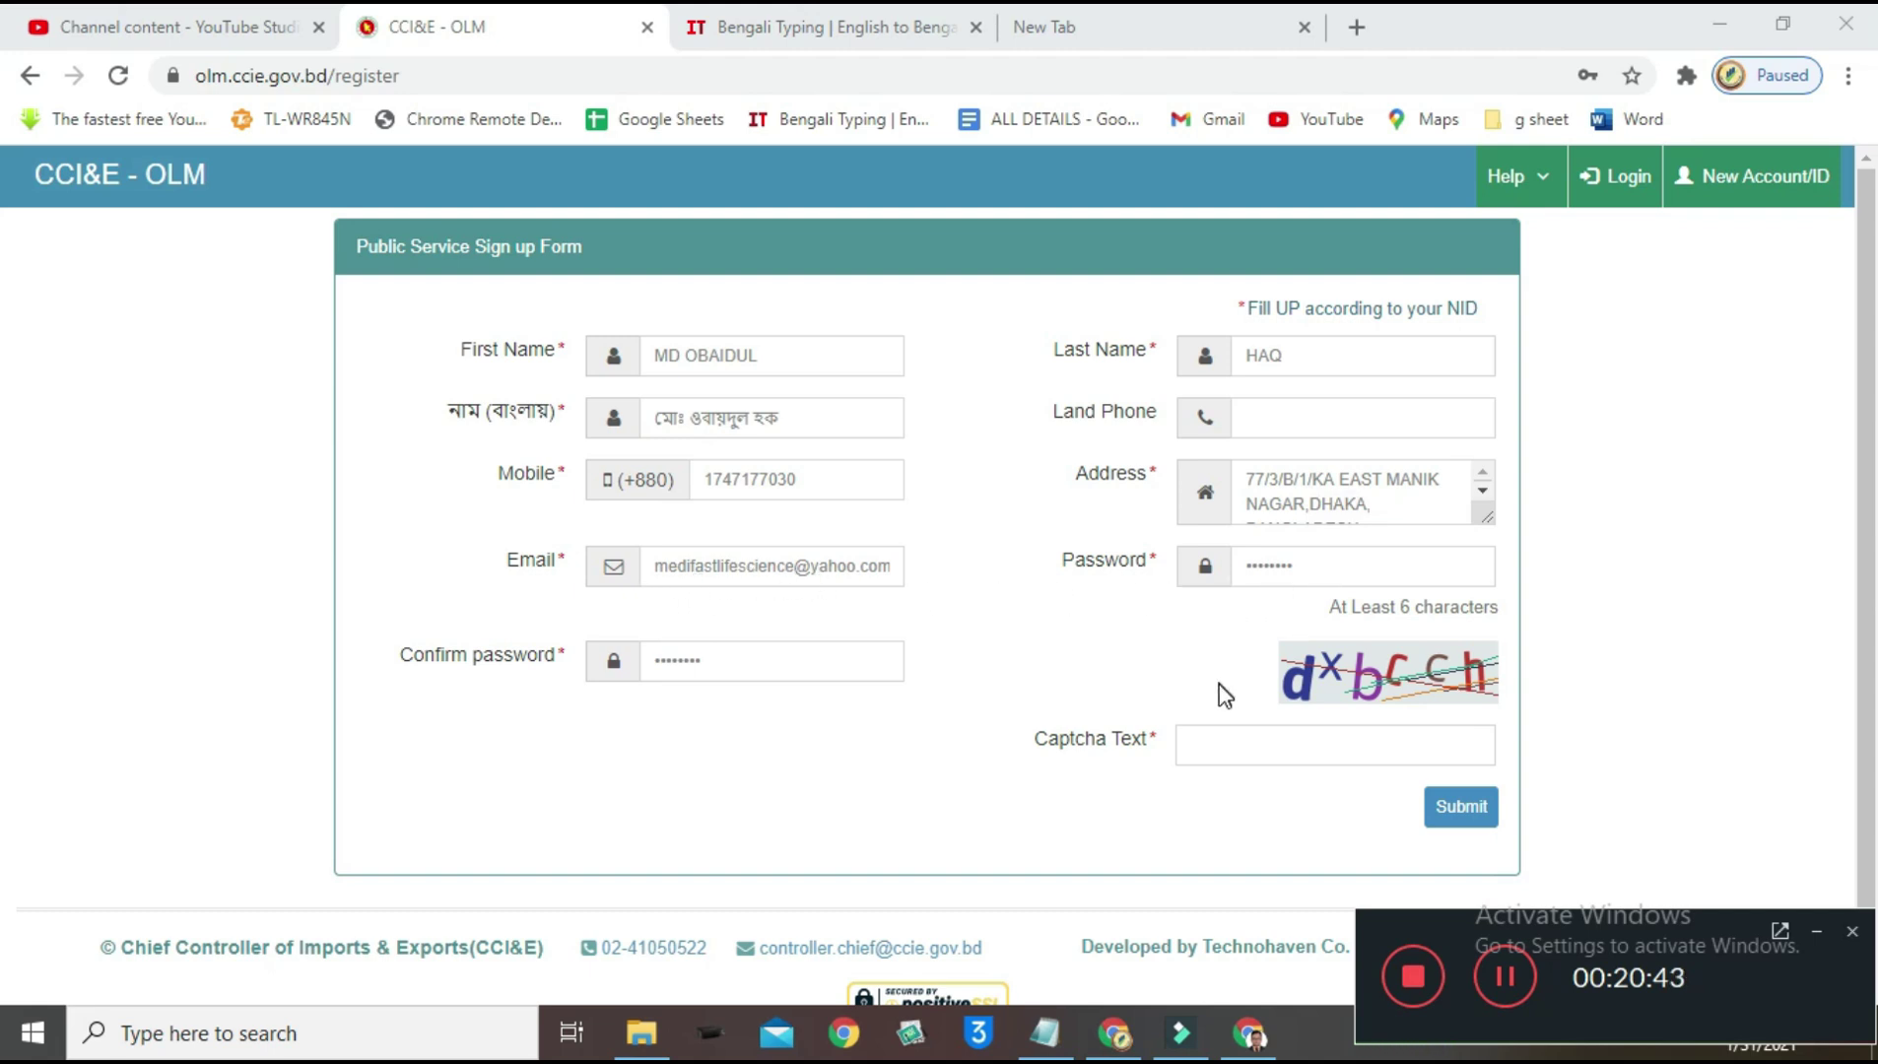
Step: Enter the captcha text and submit the completed Public Service Sign up Form
{"action": "left_click", "coordinate": [1204, 746]}
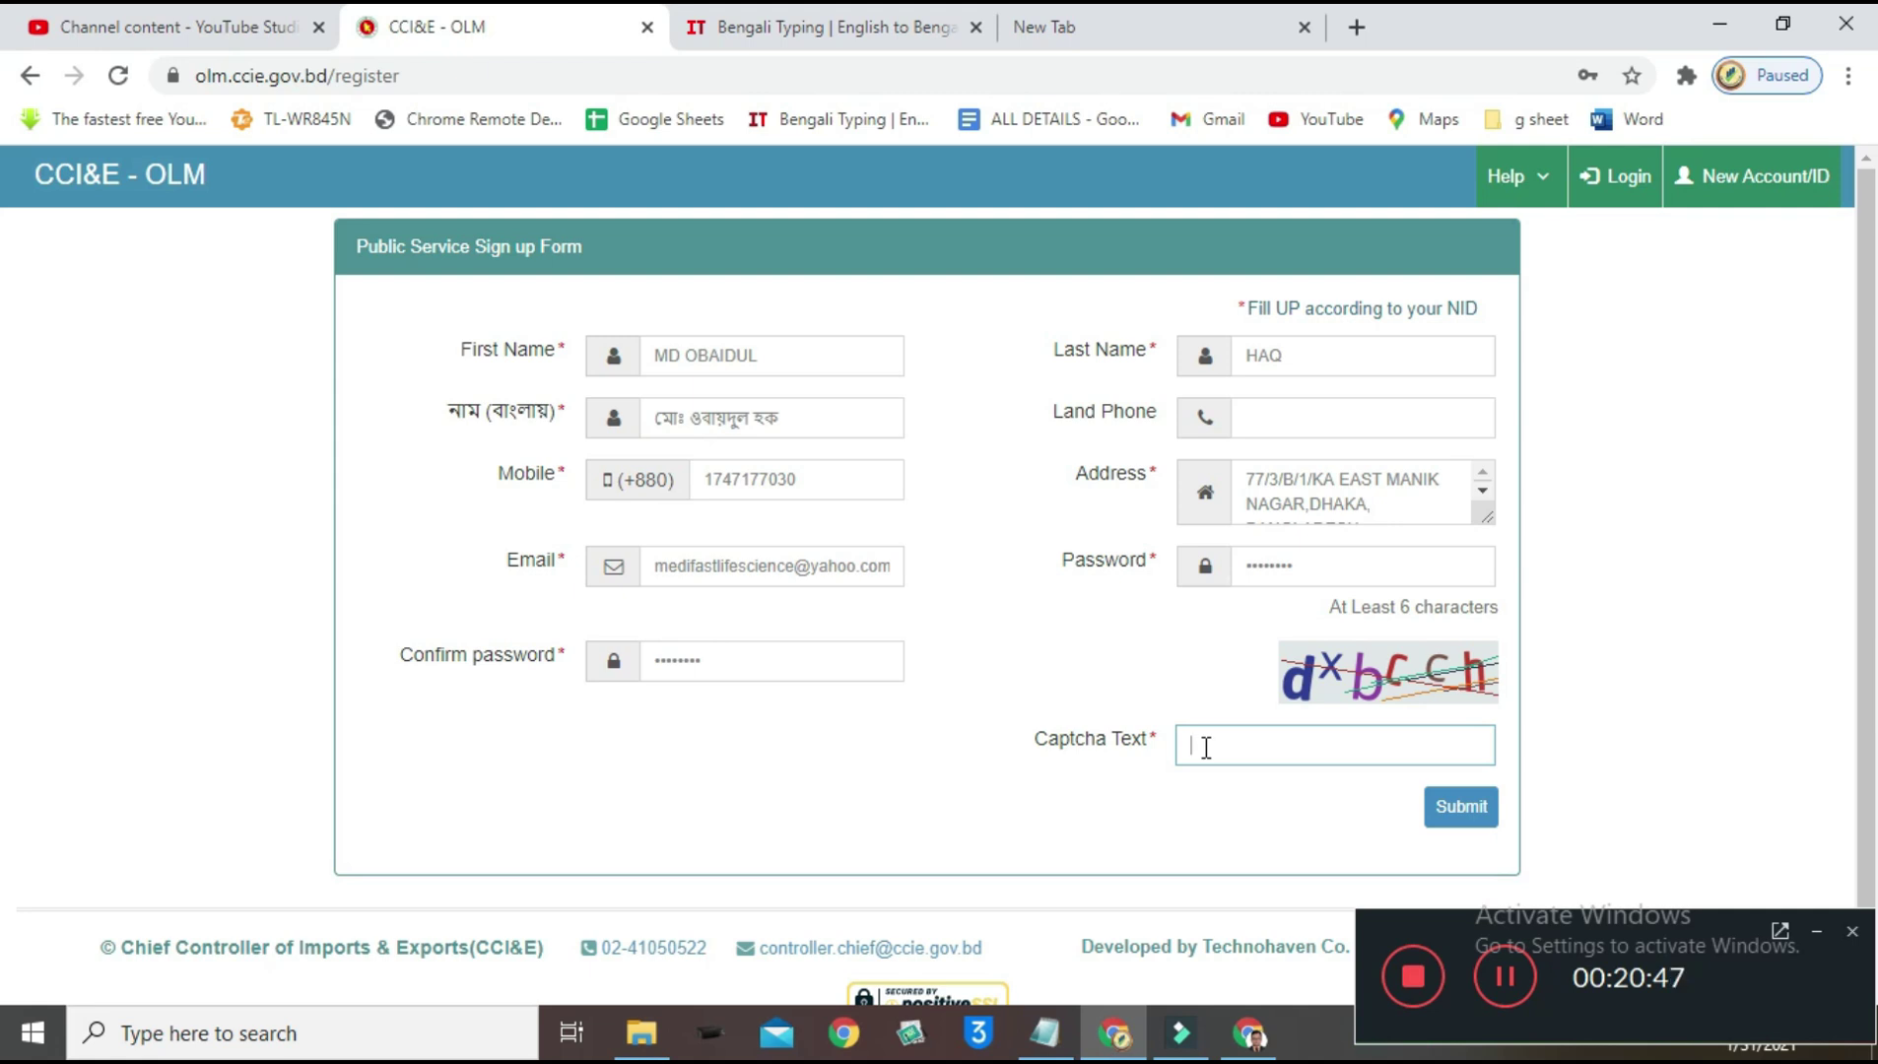
{"action": "type", "text": "DXBCCH"}
{"action": "left_click", "coordinate": [1464, 808]}
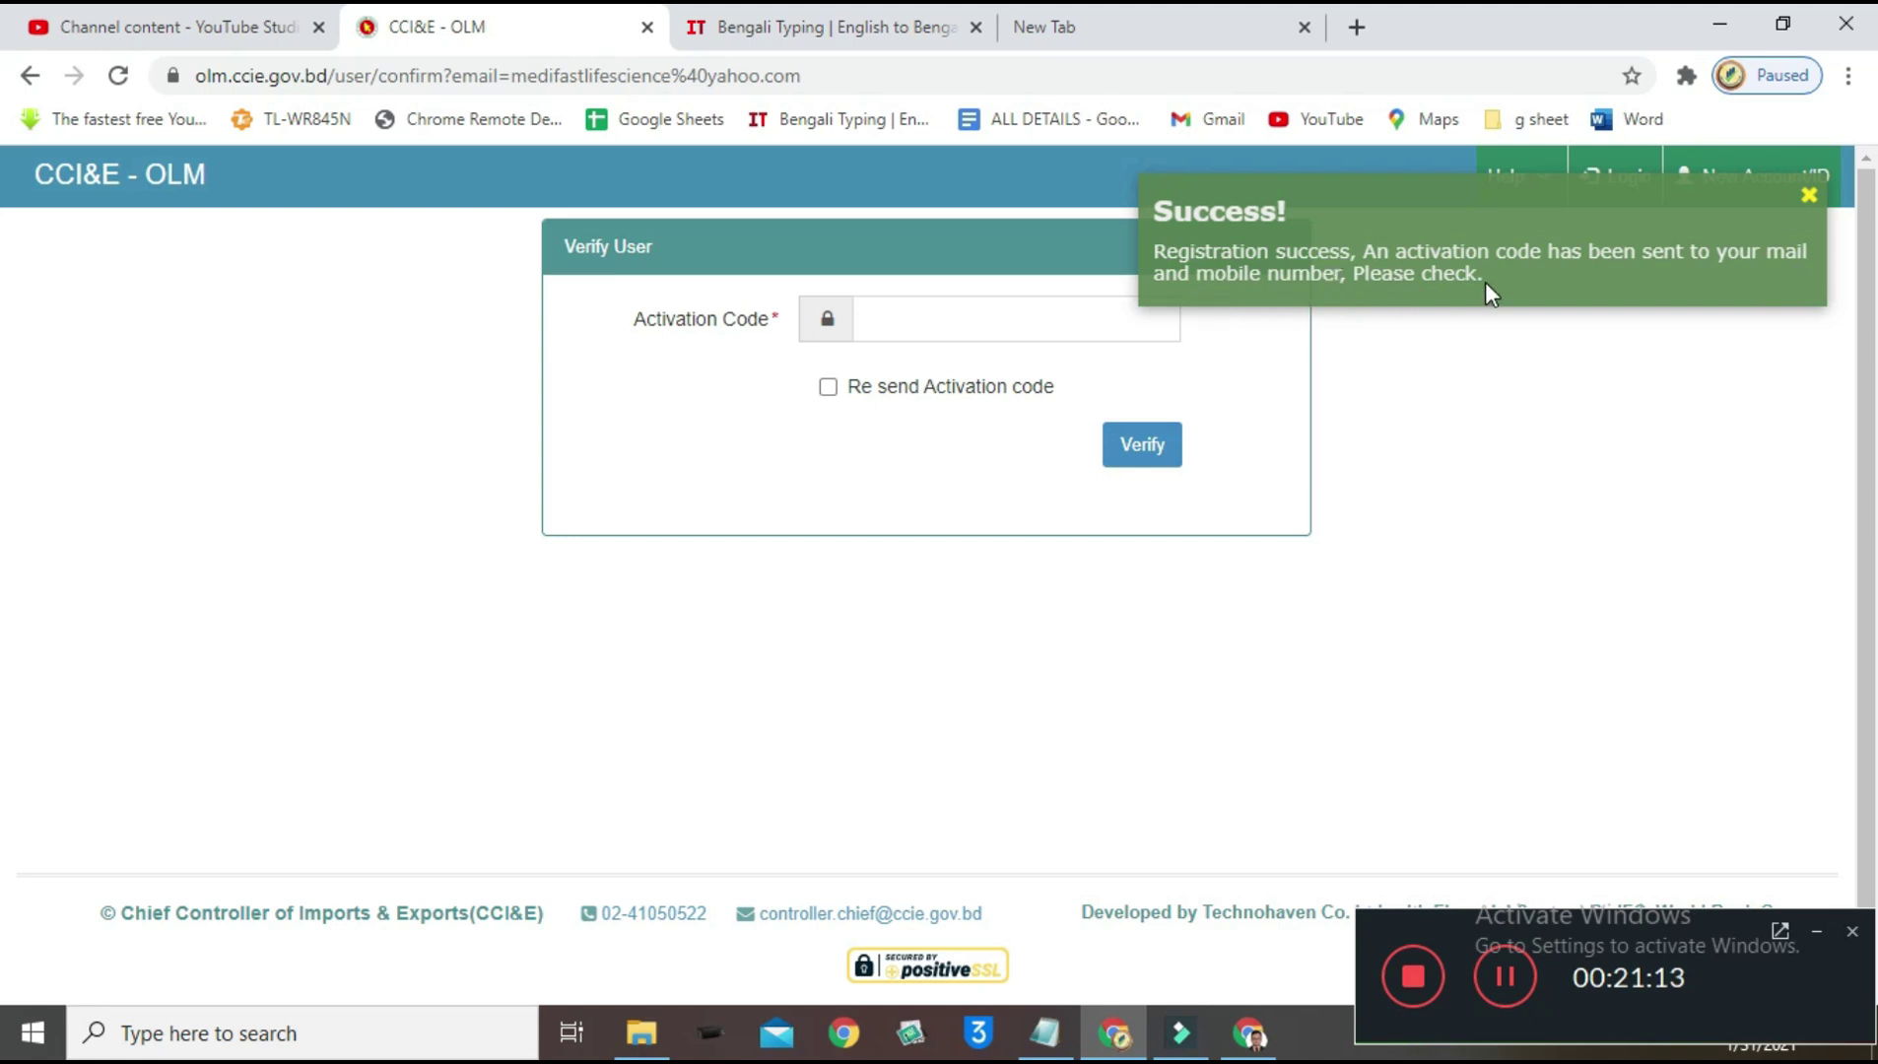
Step: Paste the activation code, verify the new user account and dismiss the notification
{"action": "left_click", "coordinate": [894, 320]}
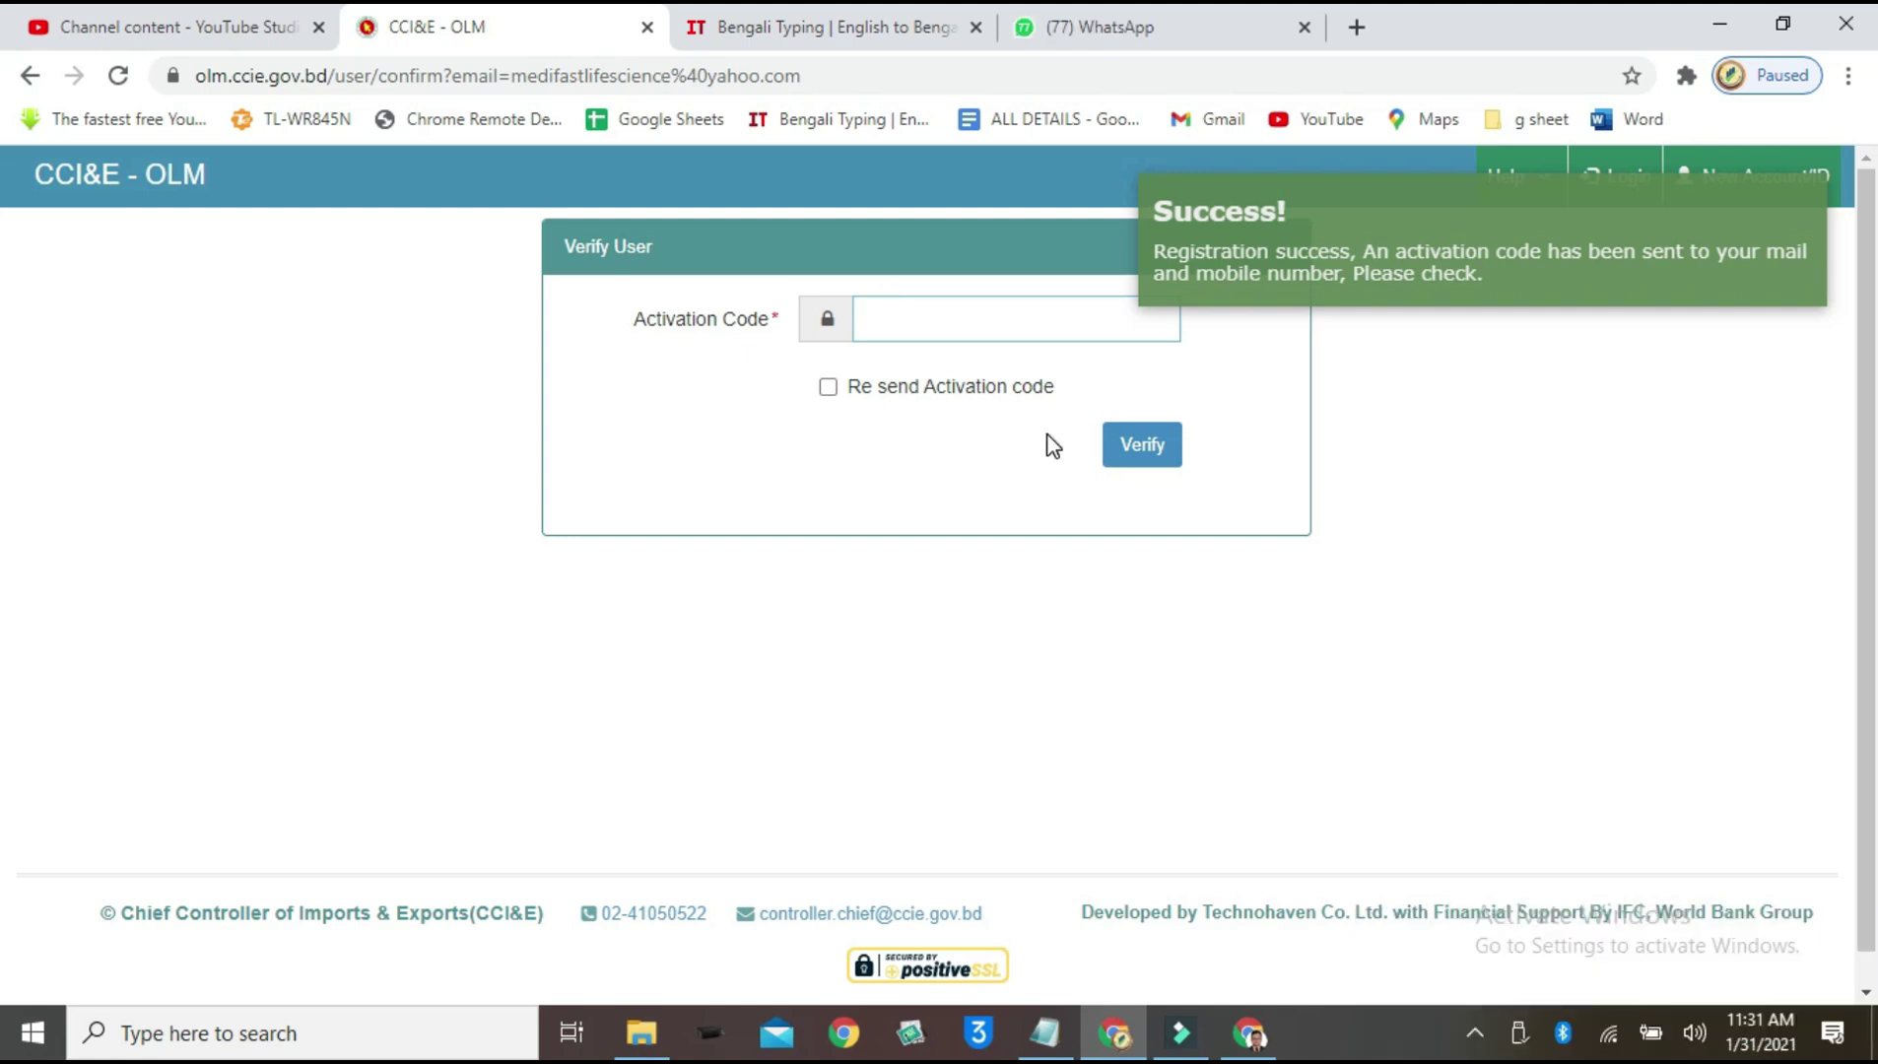
{"action": "right_click", "coordinate": [890, 323]}
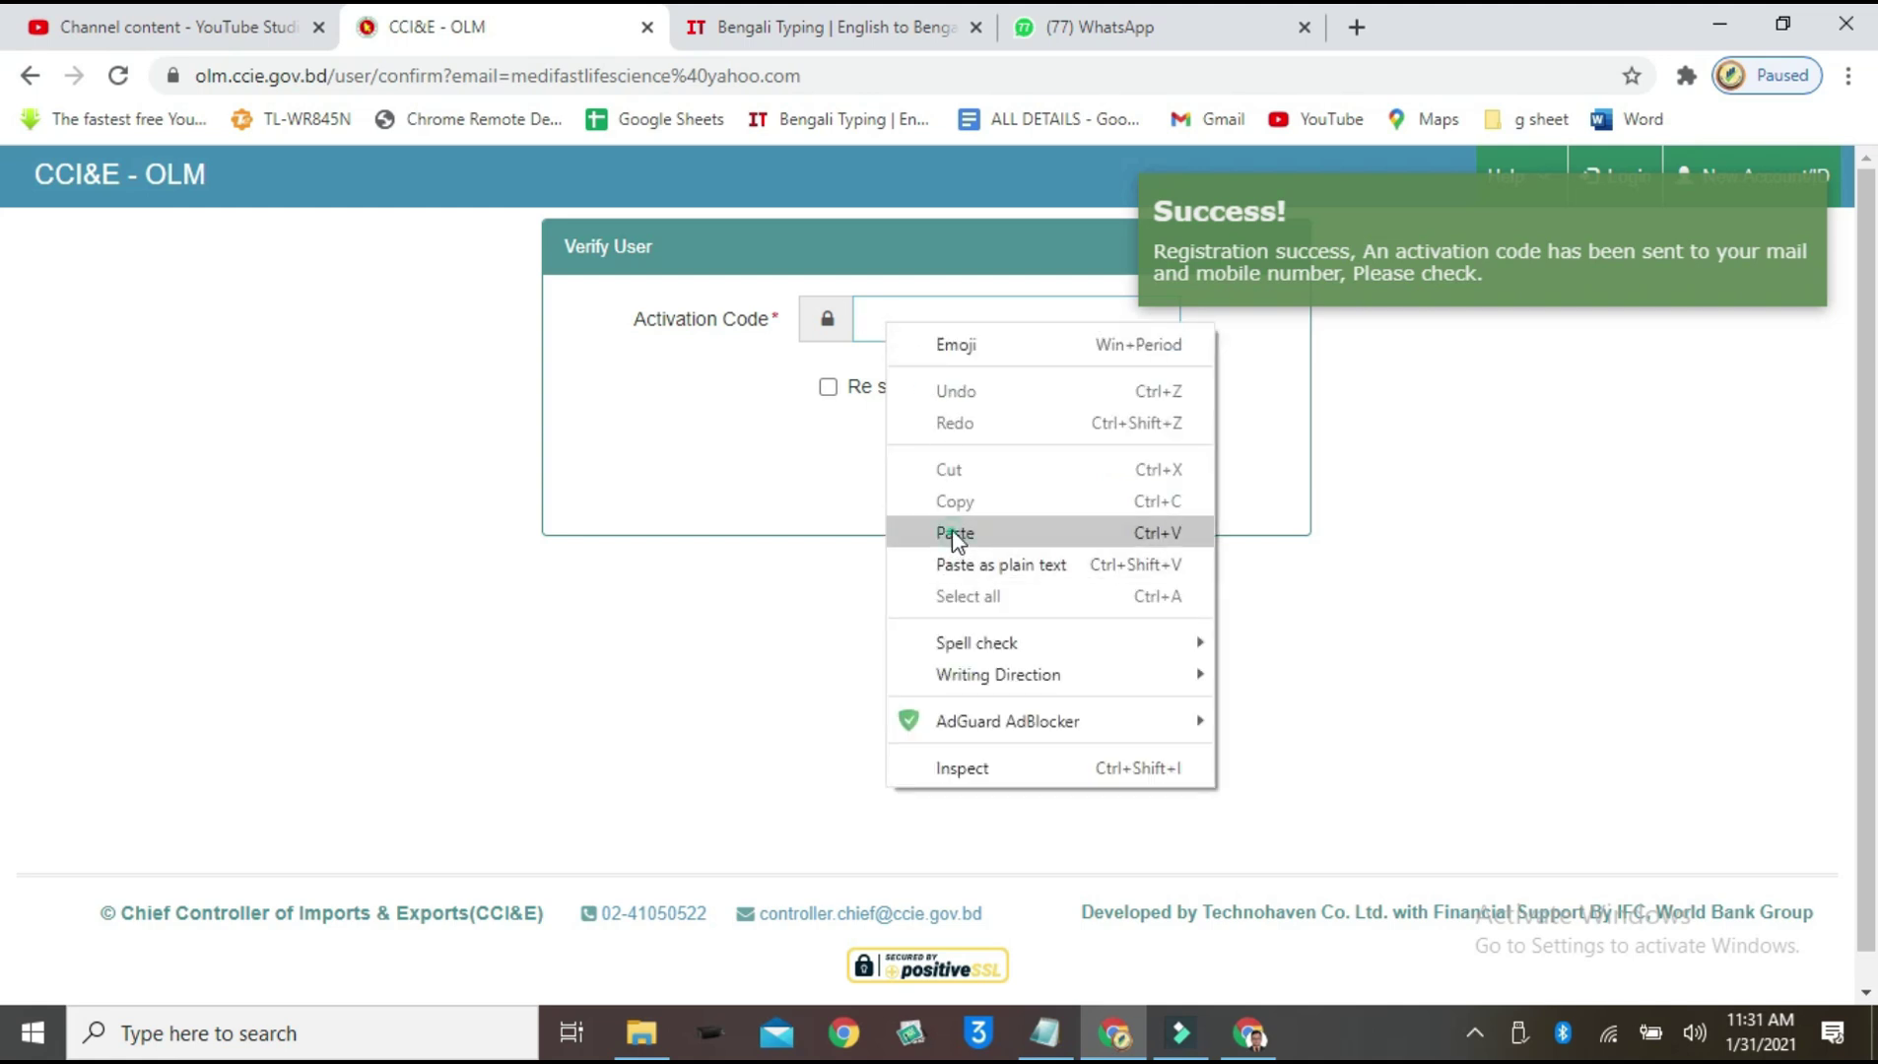
{"action": "left_click", "coordinate": [952, 533]}
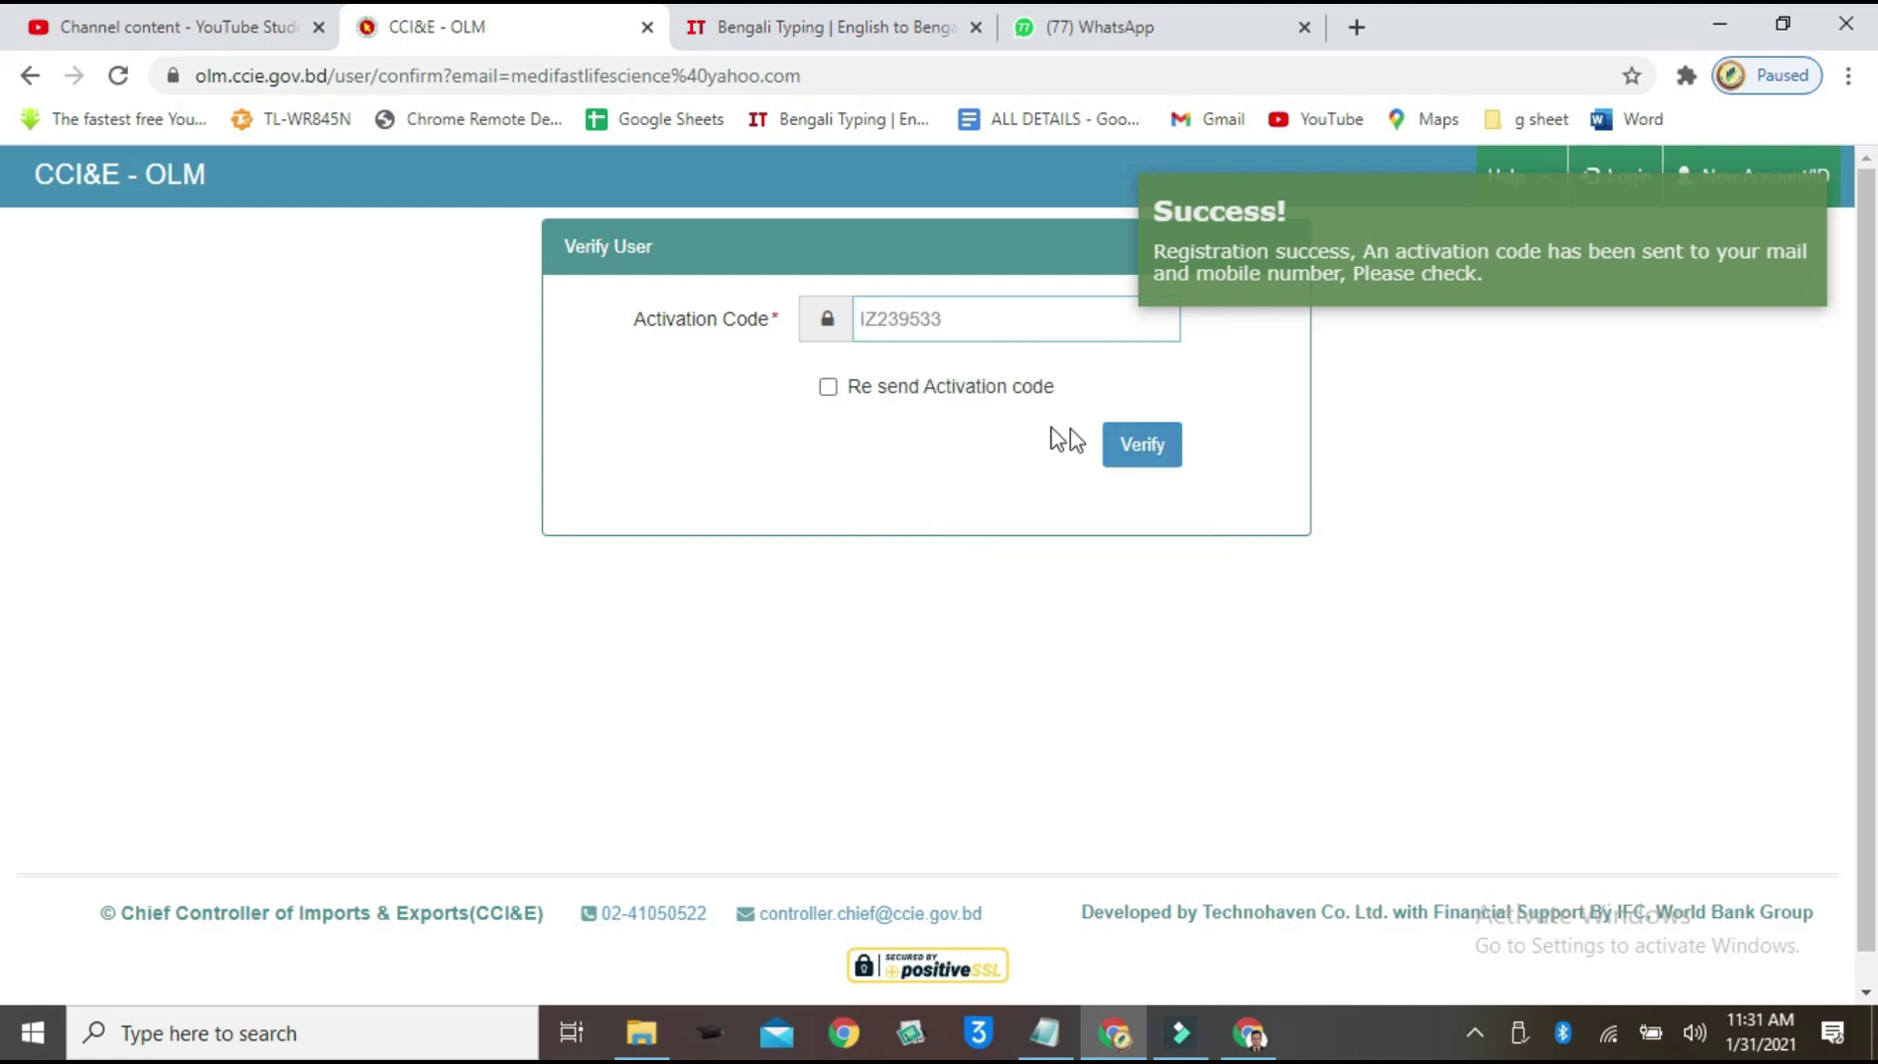
{"action": "left_click", "coordinate": [1143, 451]}
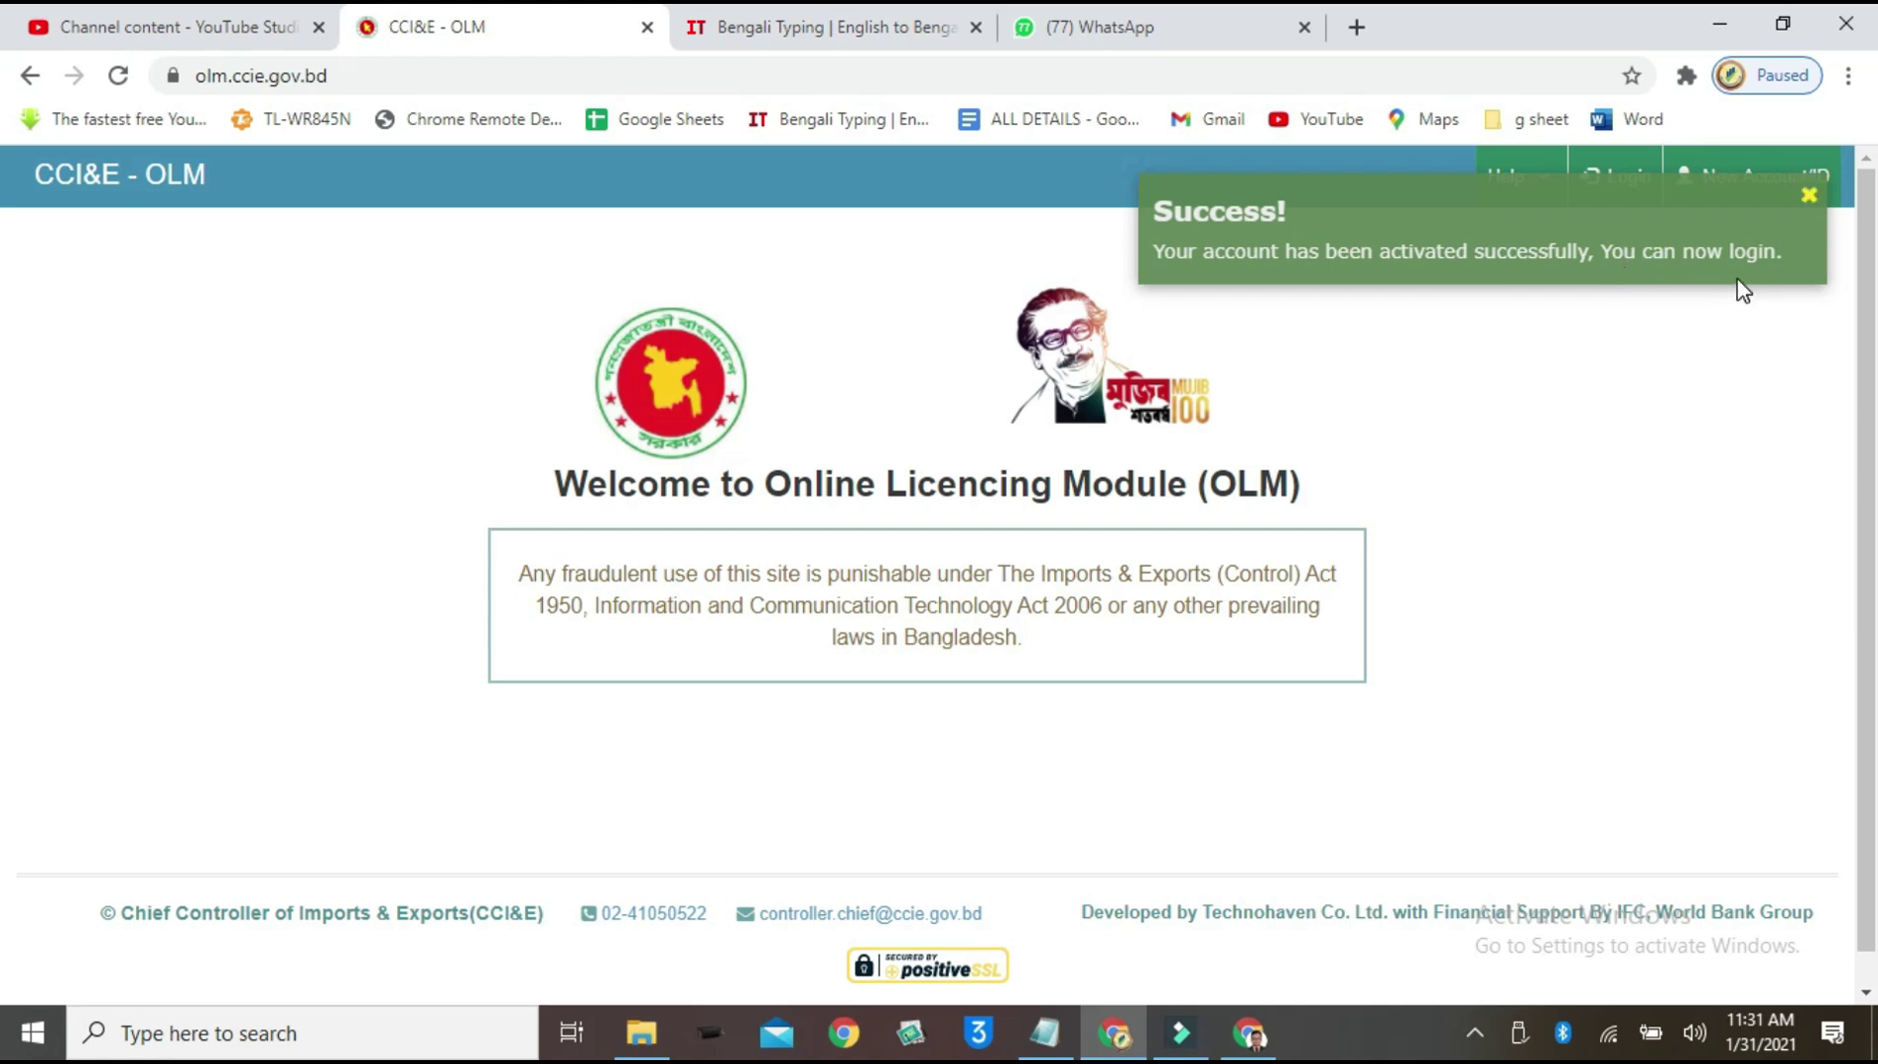
{"action": "left_click", "coordinate": [1811, 201]}
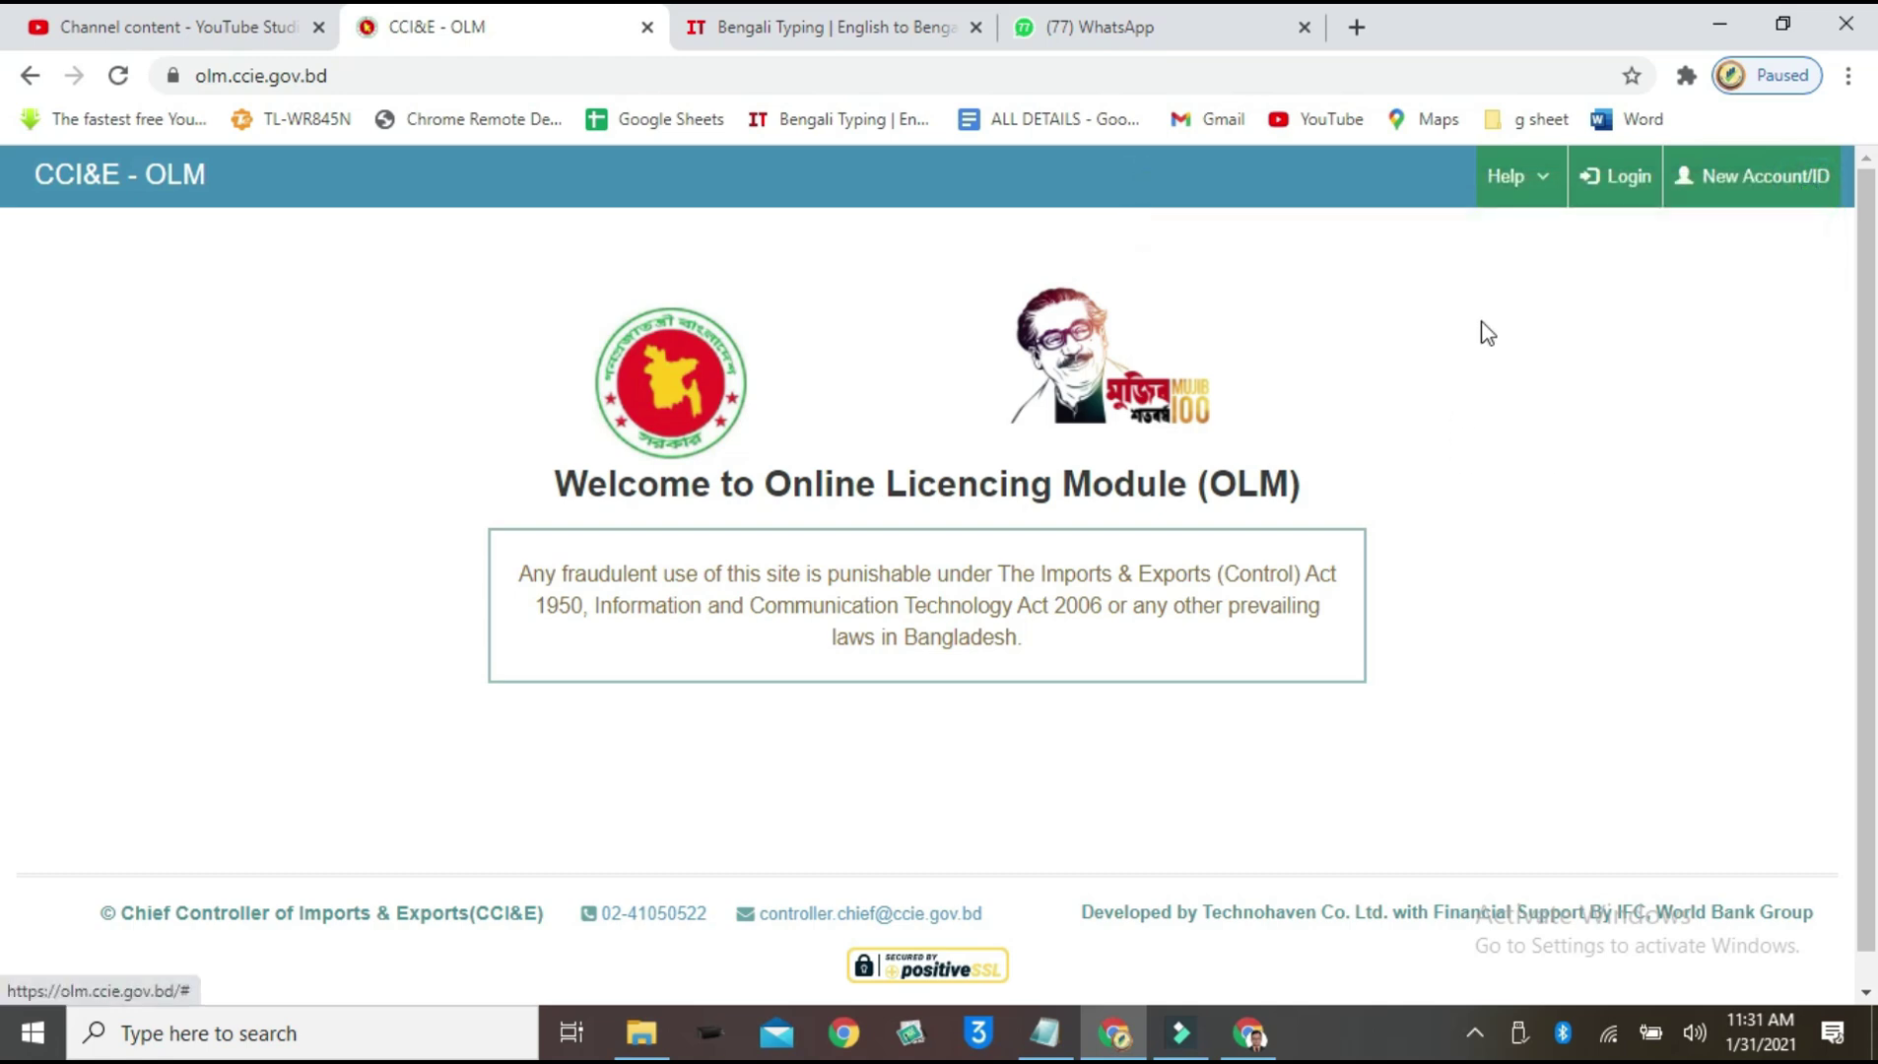
Step: Open the login form, replace the prefilled e-mail address with the new account's e-mail and clear the saved password
{"action": "left_click", "coordinate": [1618, 186]}
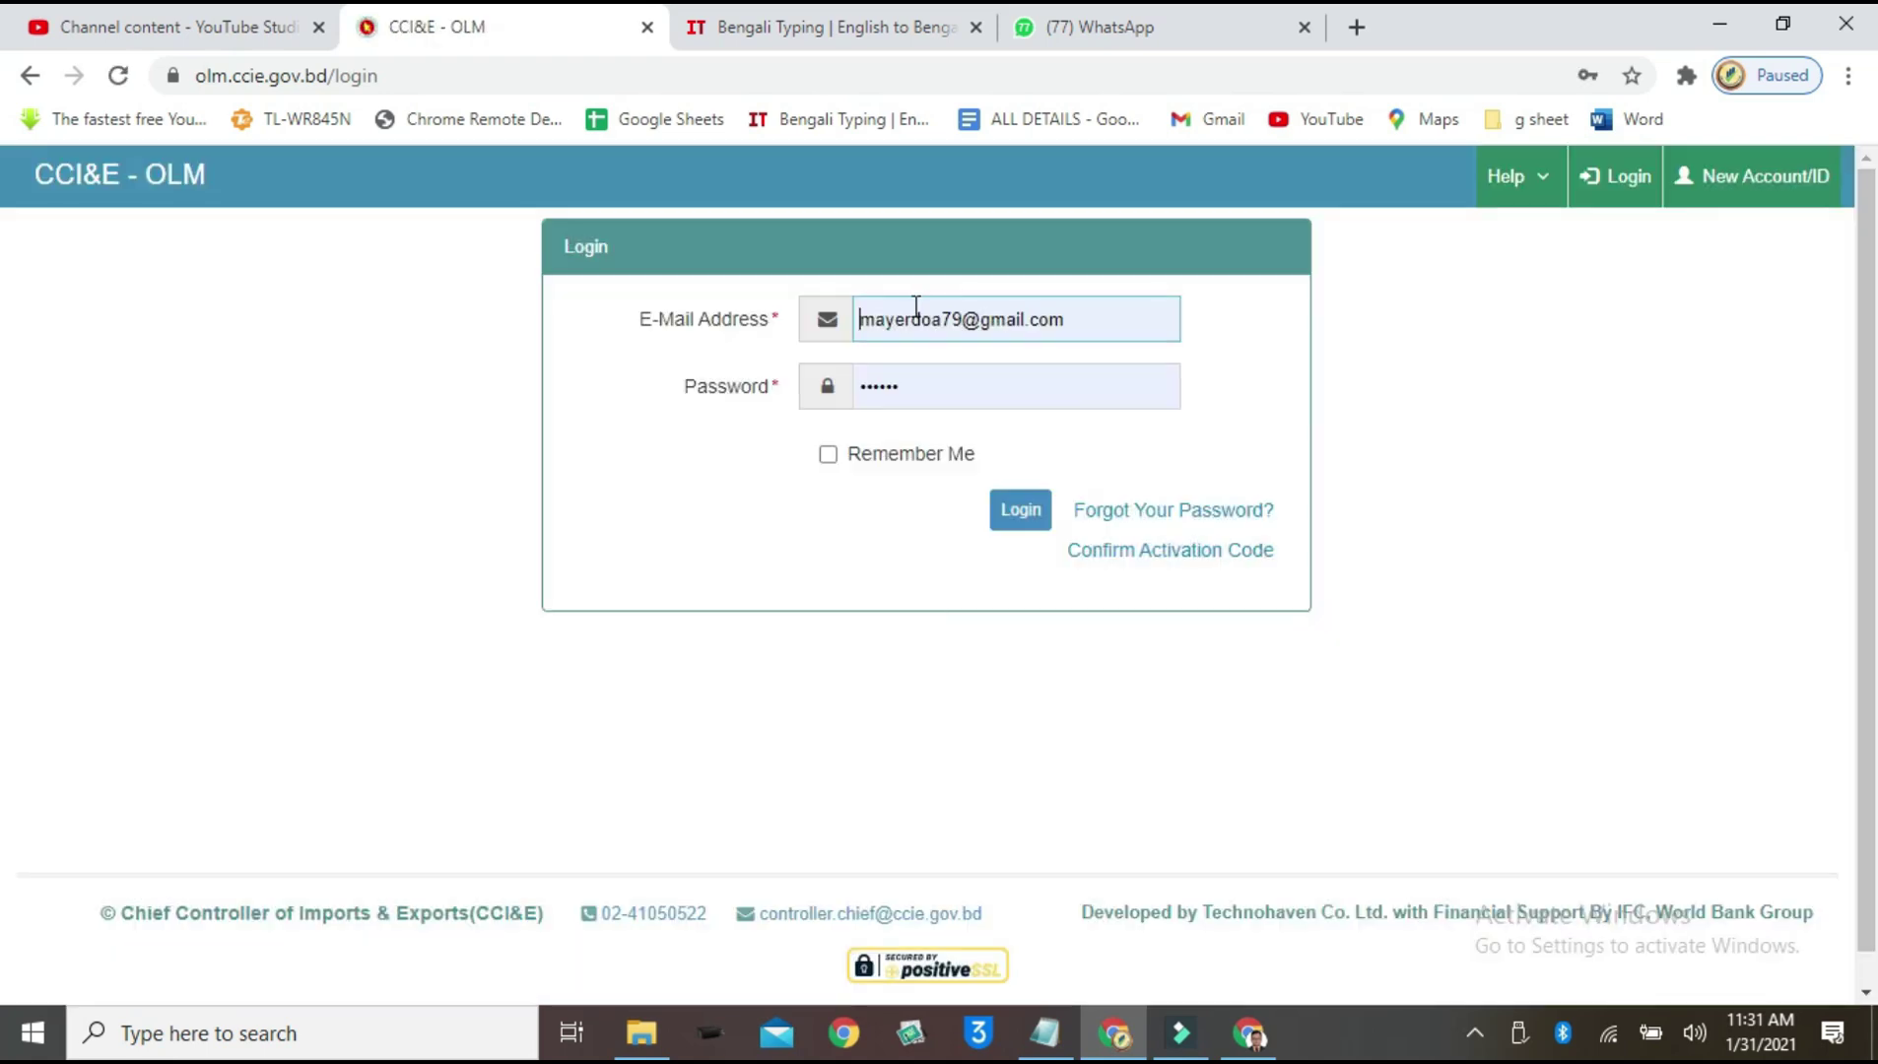
{"action": "left_click_drag", "start_coordinate": [1076, 320], "coordinate": [849, 327]}
{"action": "key", "text": "BackSpace"}
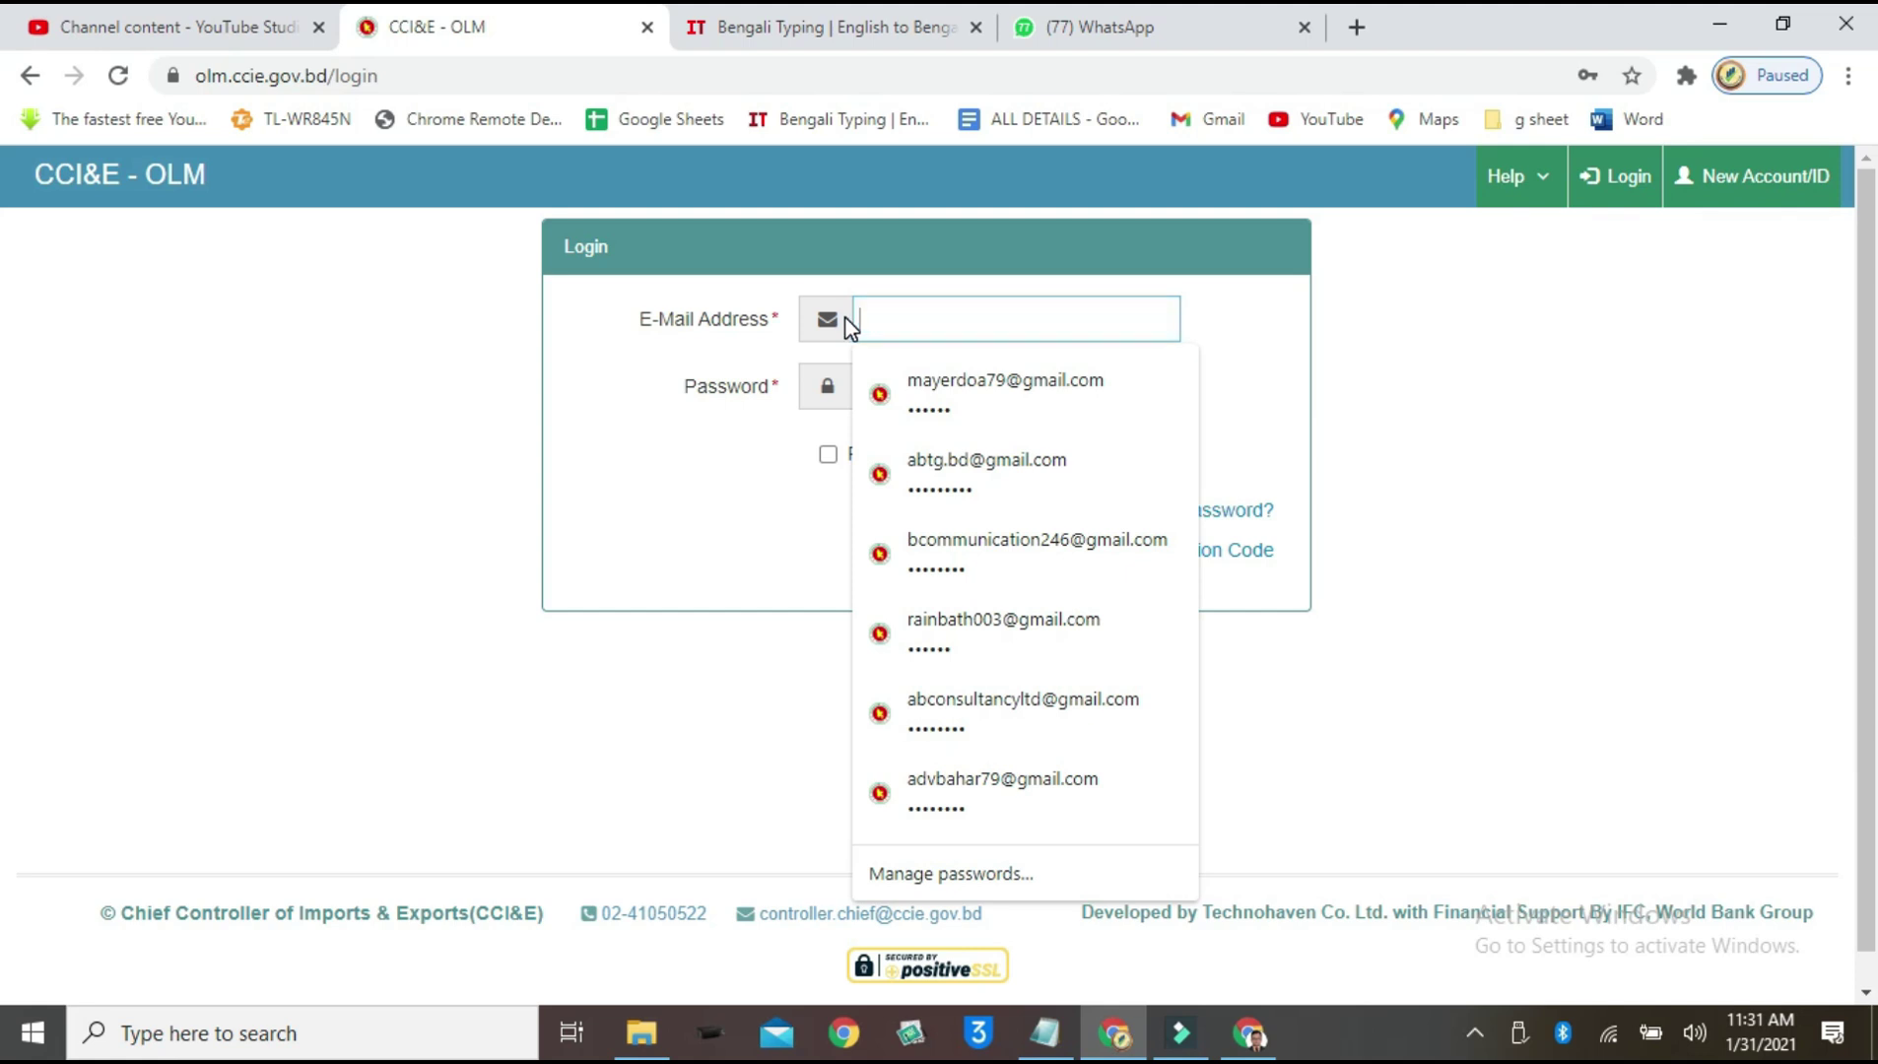
{"action": "left_click", "coordinate": [1228, 414]}
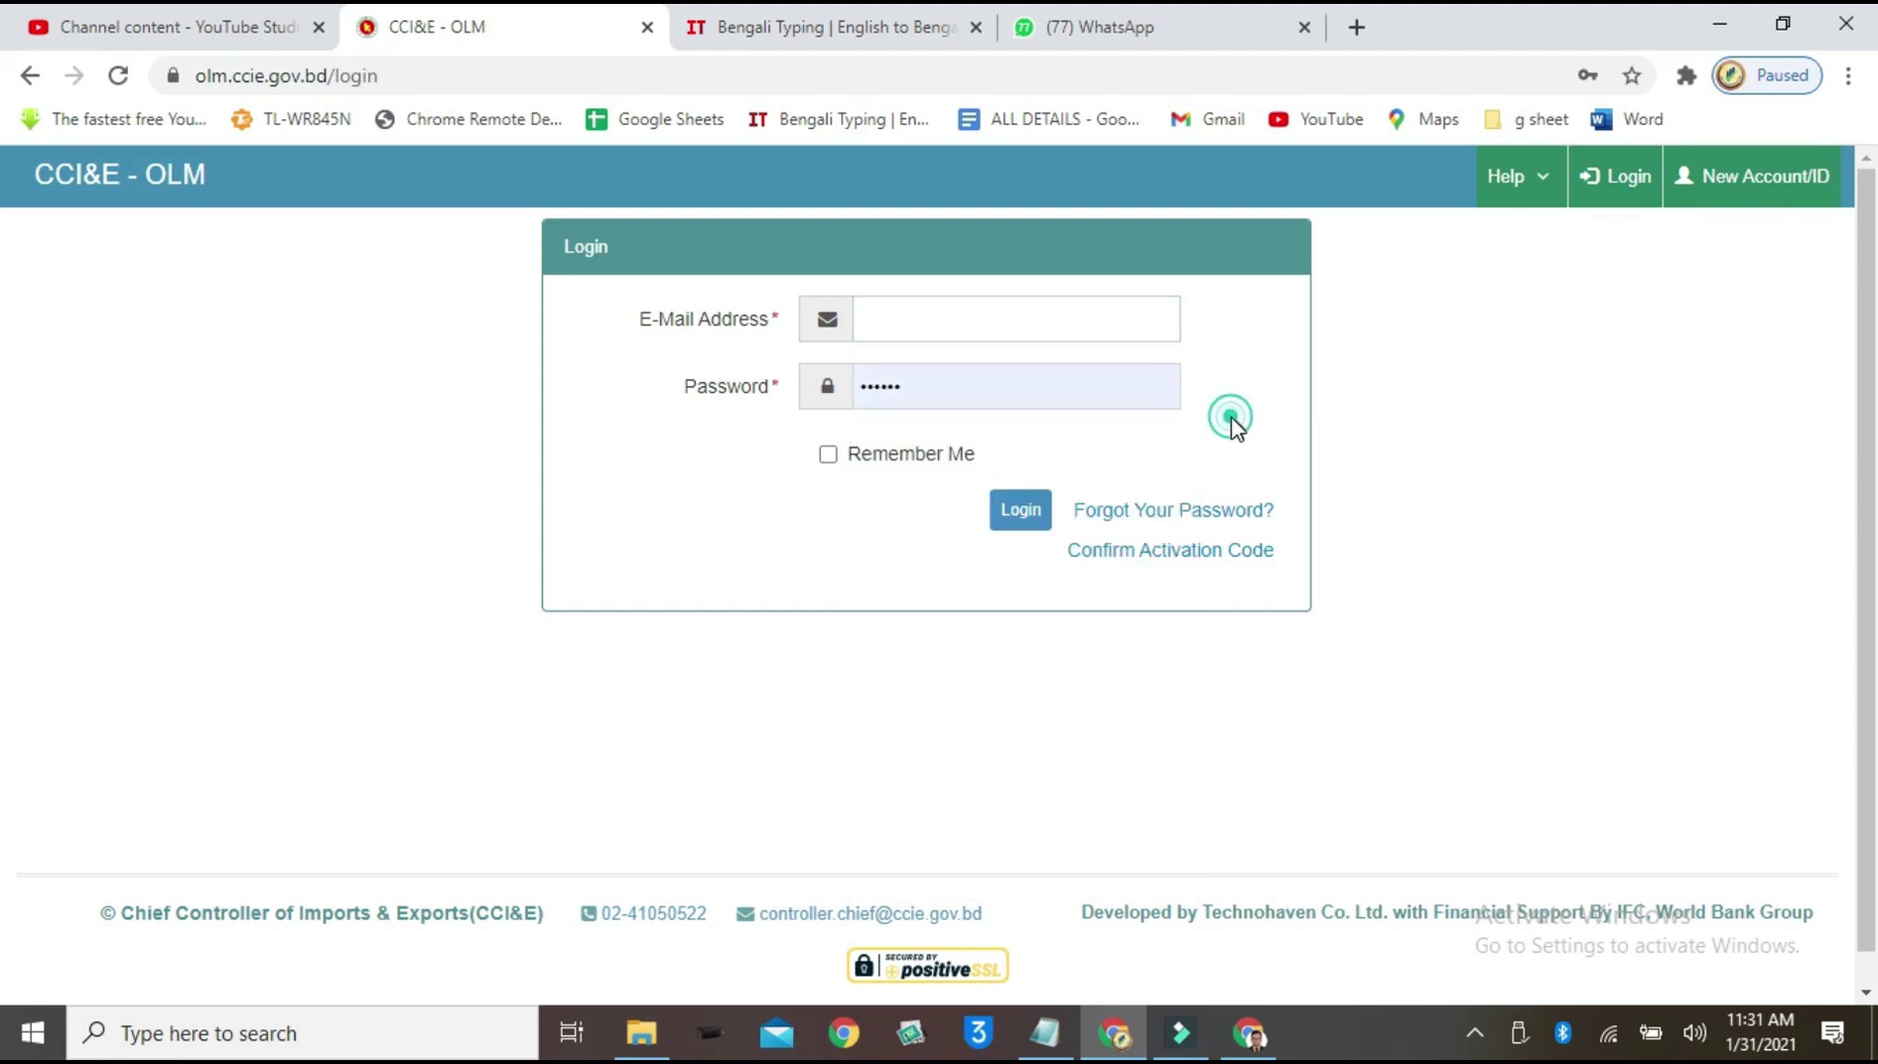
{"action": "left_click", "coordinate": [913, 385]}
{"action": "key", "text": "BackSpace"}
{"action": "key", "text": "BackSpace"}
{"action": "key", "text": "BackSpace"}
{"action": "key", "text": "BackSpace"}
{"action": "key", "text": "BackSpace"}
{"action": "key", "text": "BackSpace"}
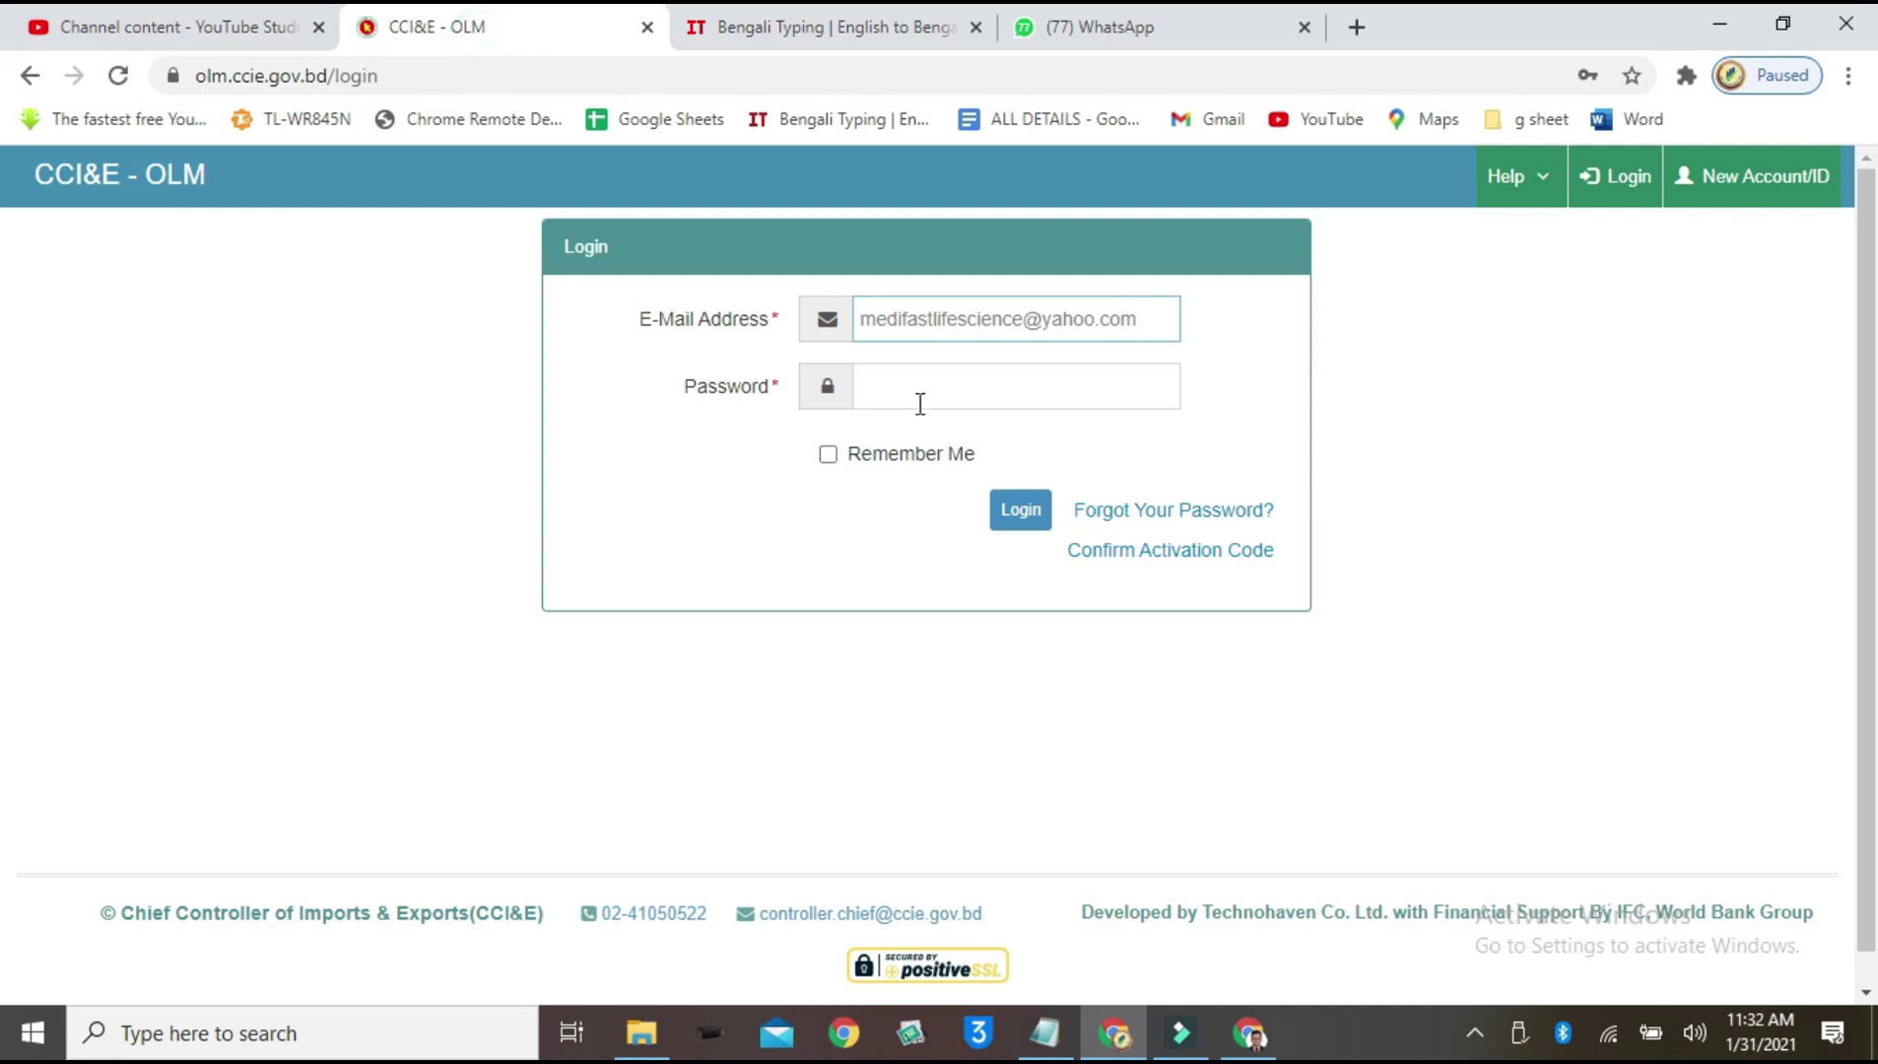
Step: Enter the new account's password and log in
{"action": "left_click", "coordinate": [918, 385]}
{"action": "type", "text": "********"}
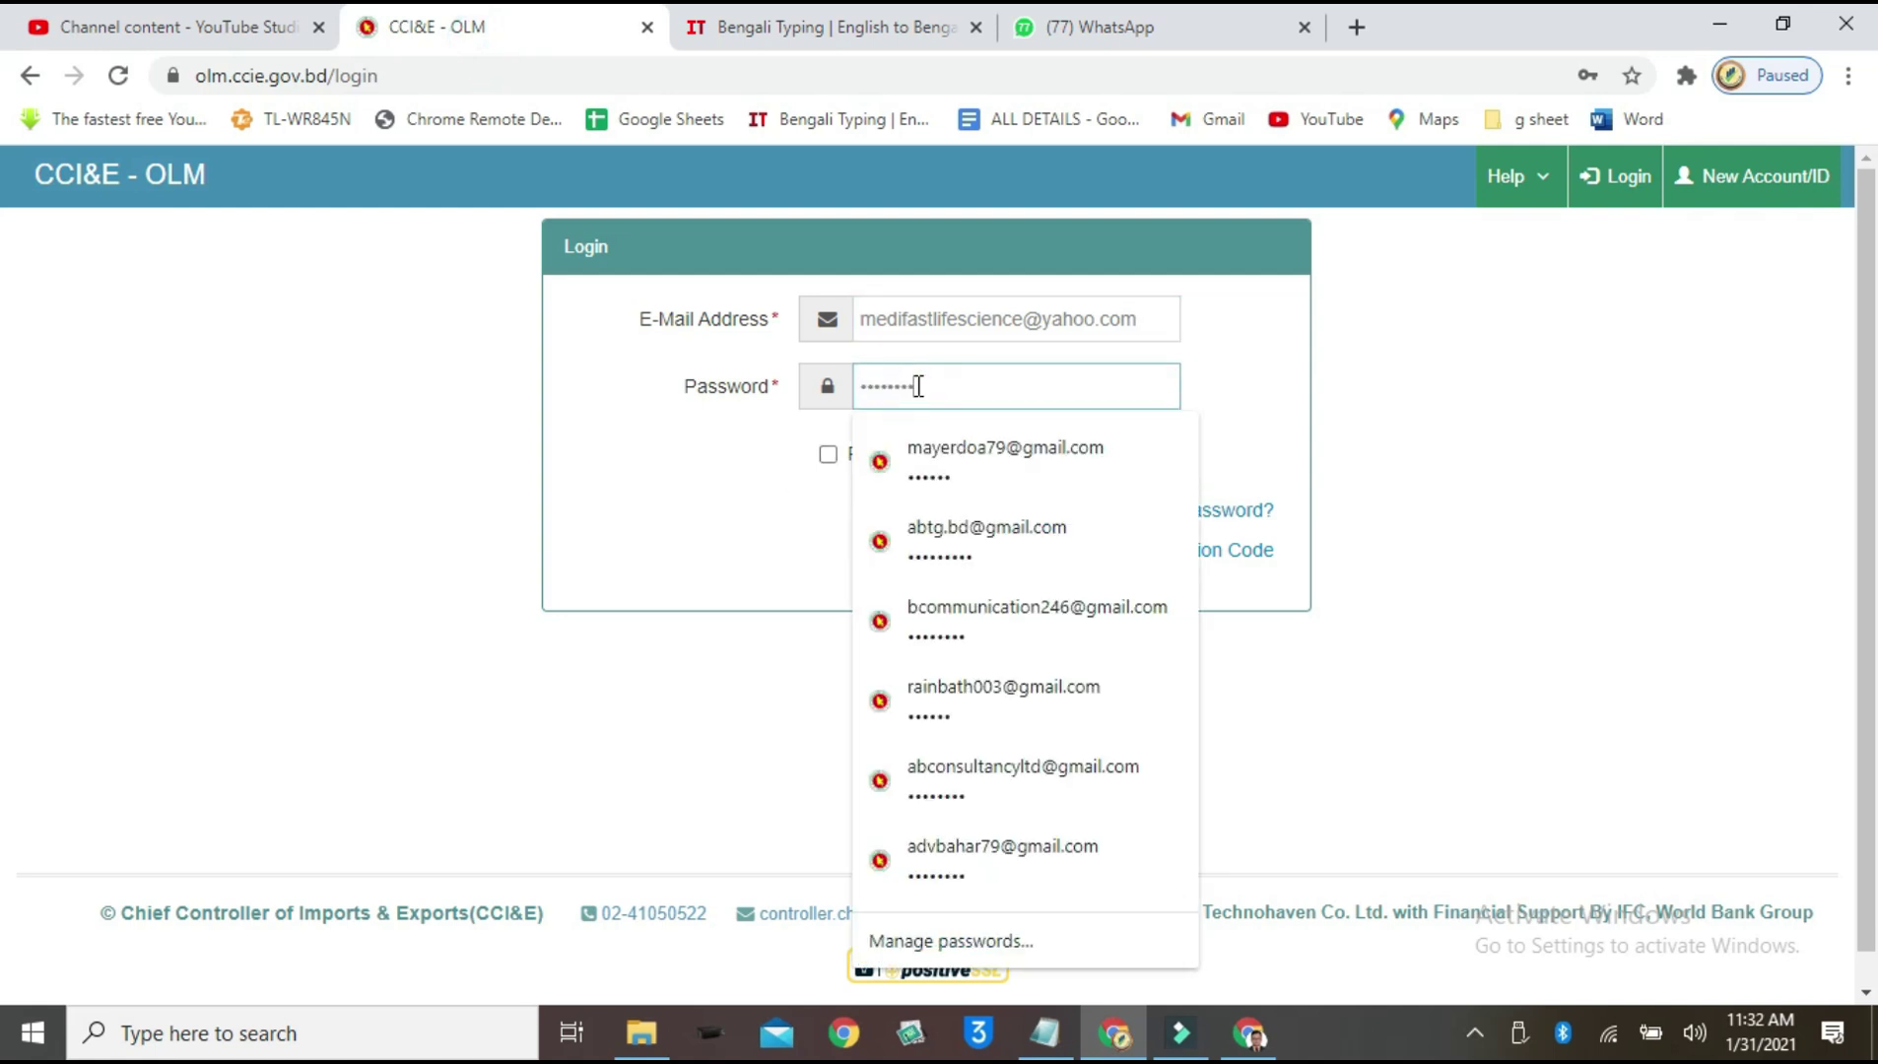
{"action": "left_click", "coordinate": [1265, 405]}
{"action": "left_click", "coordinate": [1022, 512]}
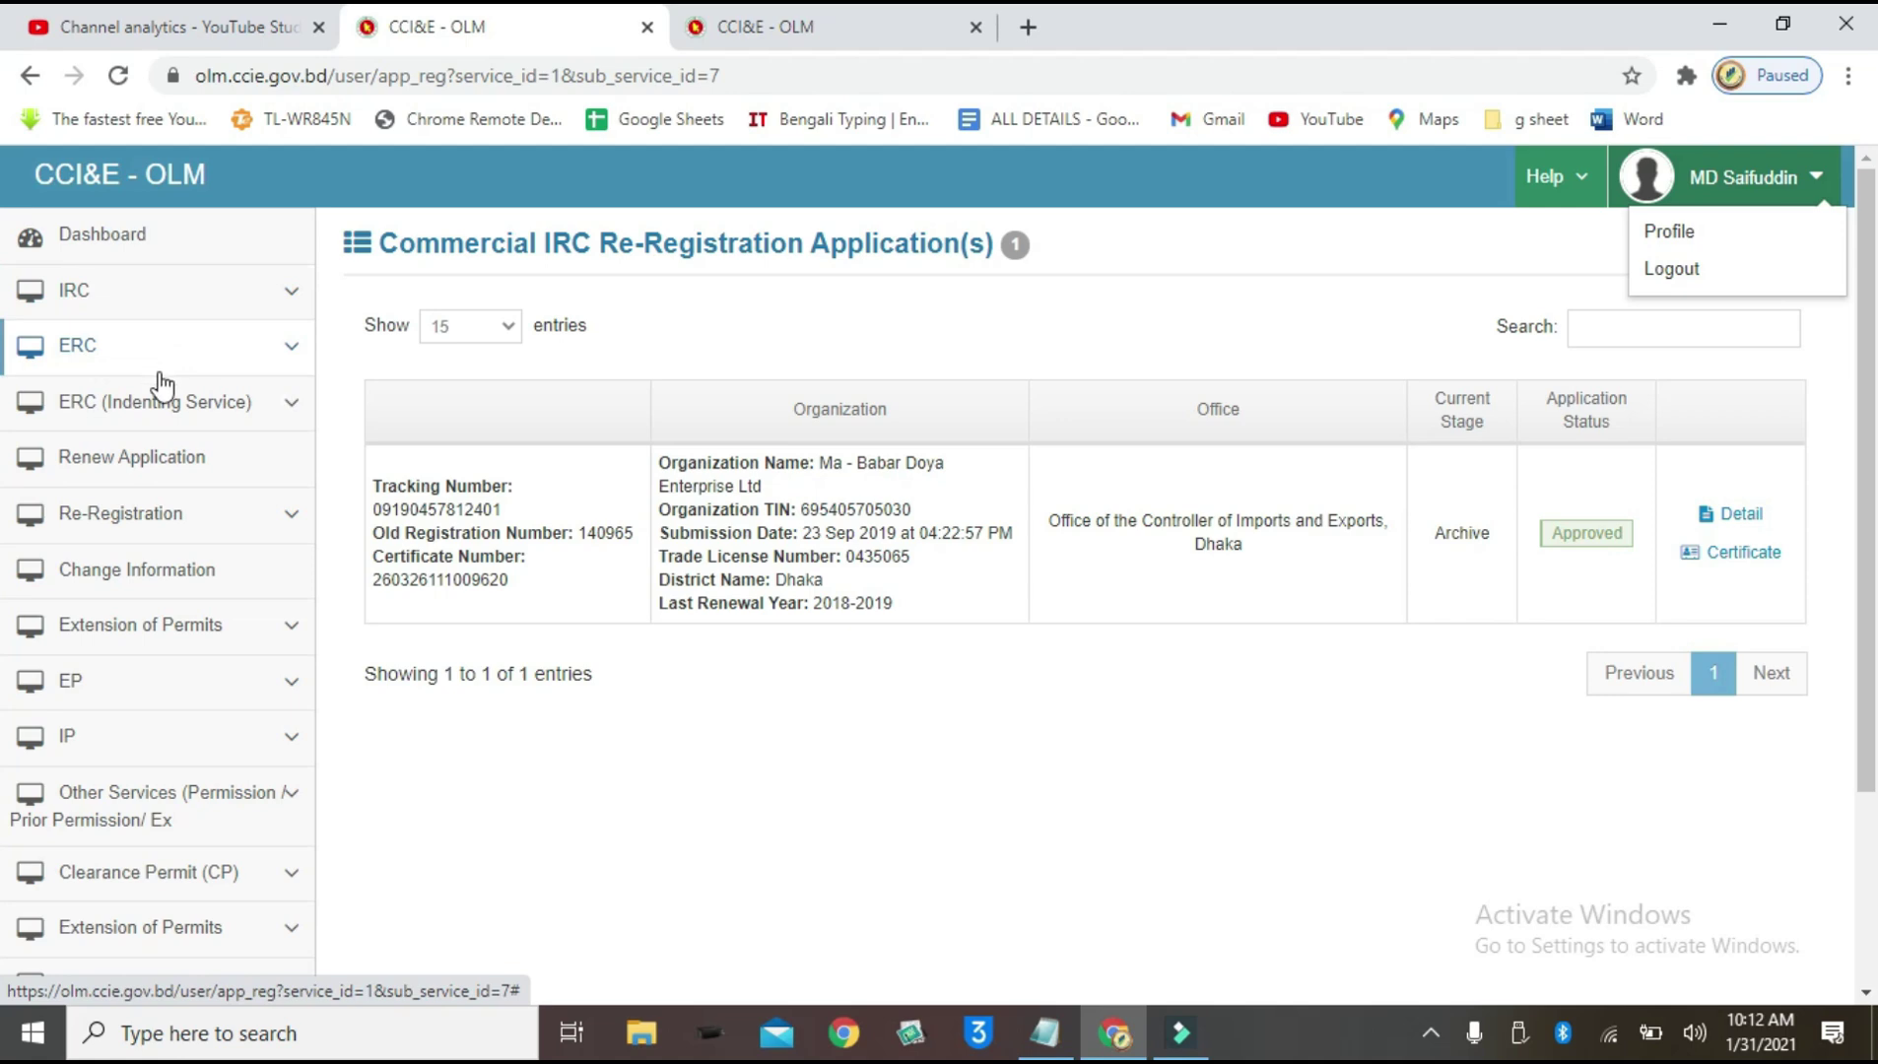
Step: Examine the service types offered under IRC and ERC on the dashboard, collapsing each list after viewing
{"action": "scroll", "coordinate": [187, 581], "scroll_direction": "down", "scroll_amount": 3}
{"action": "scroll", "coordinate": [197, 606], "scroll_direction": "up", "scroll_amount": 3}
{"action": "left_click", "coordinate": [150, 301]}
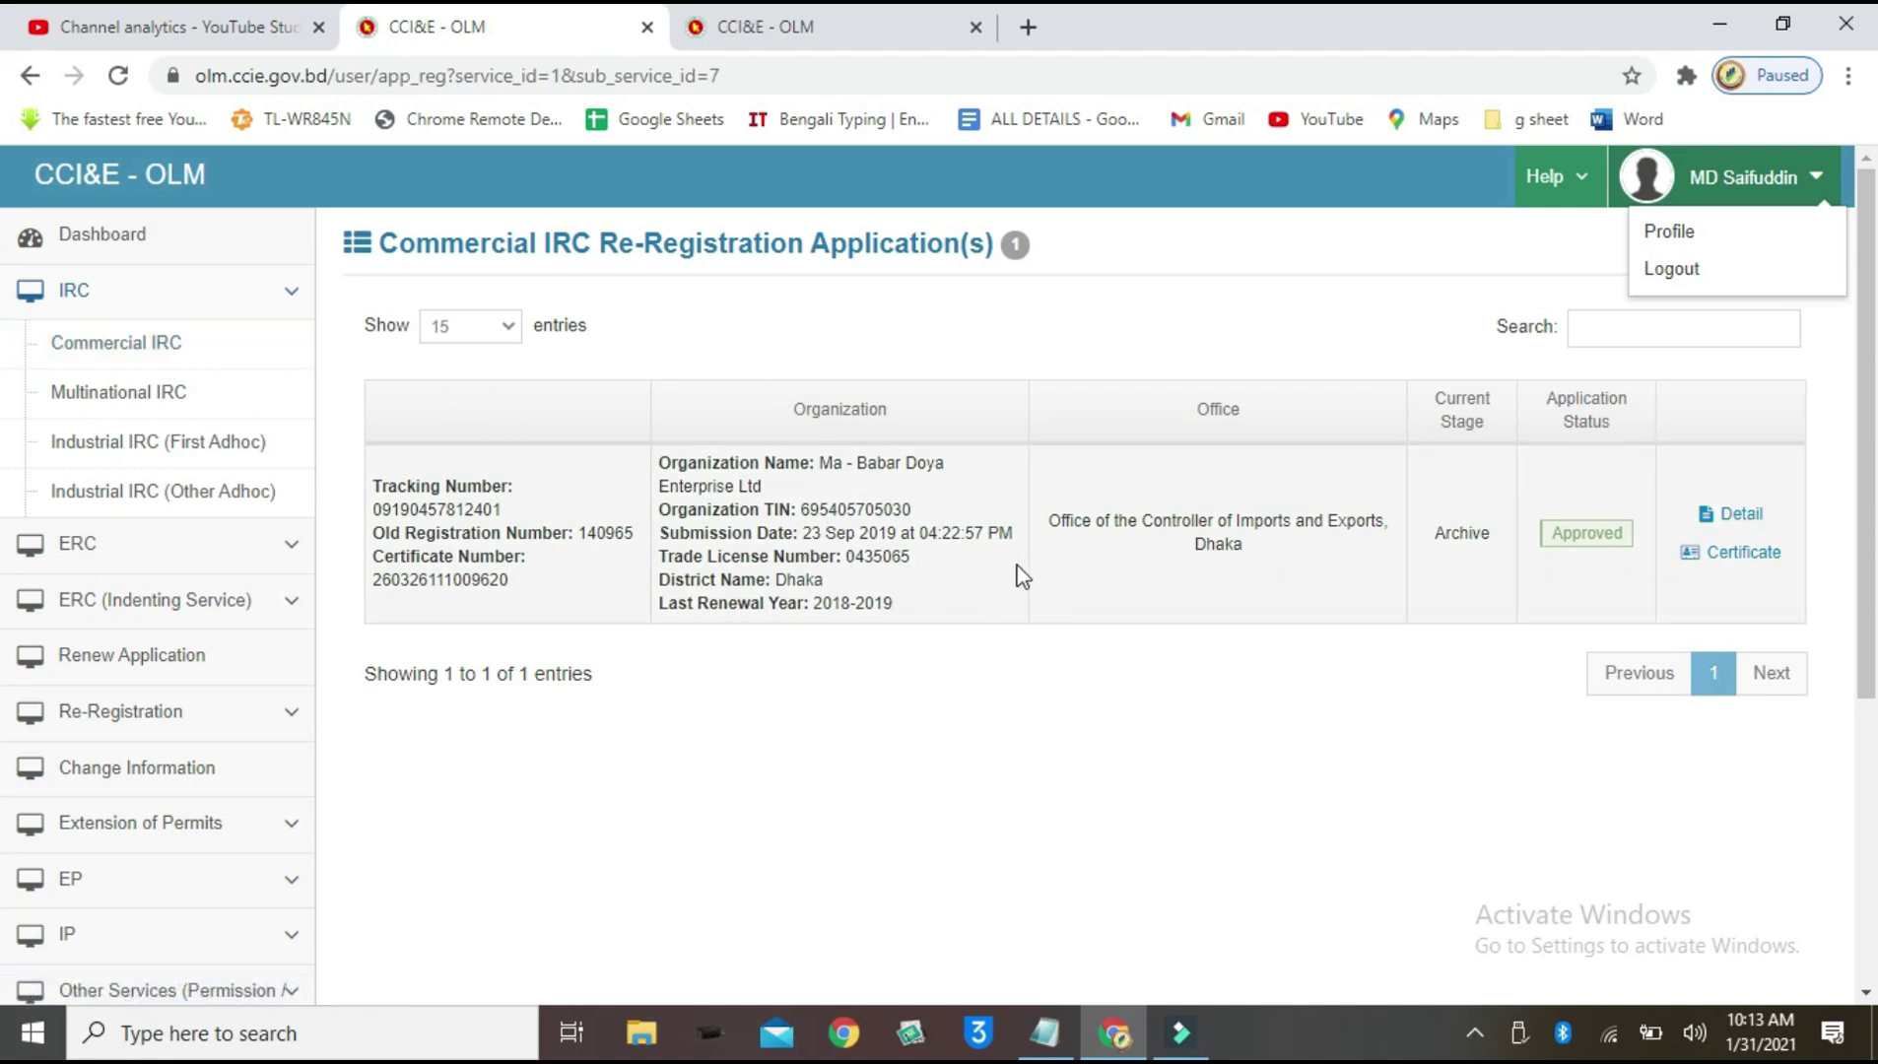
{"action": "left_click", "coordinate": [291, 289]}
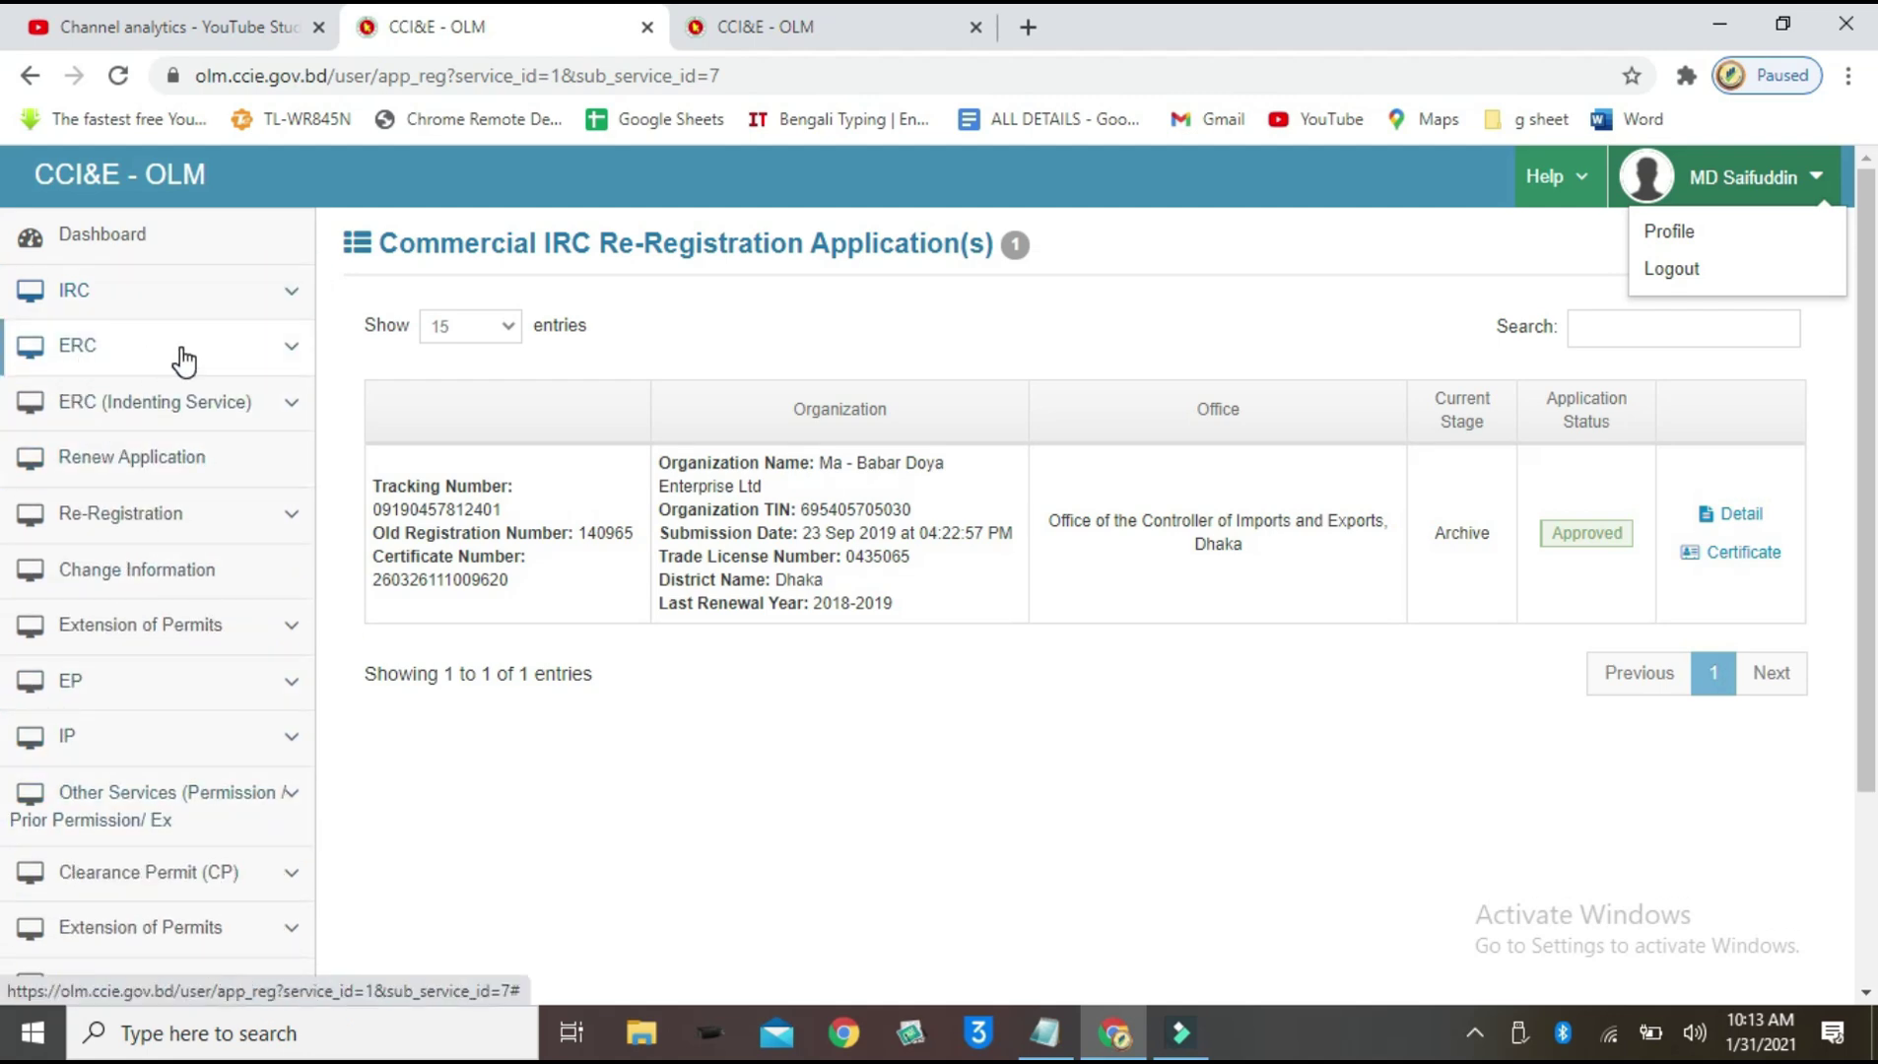
{"action": "left_click", "coordinate": [184, 361]}
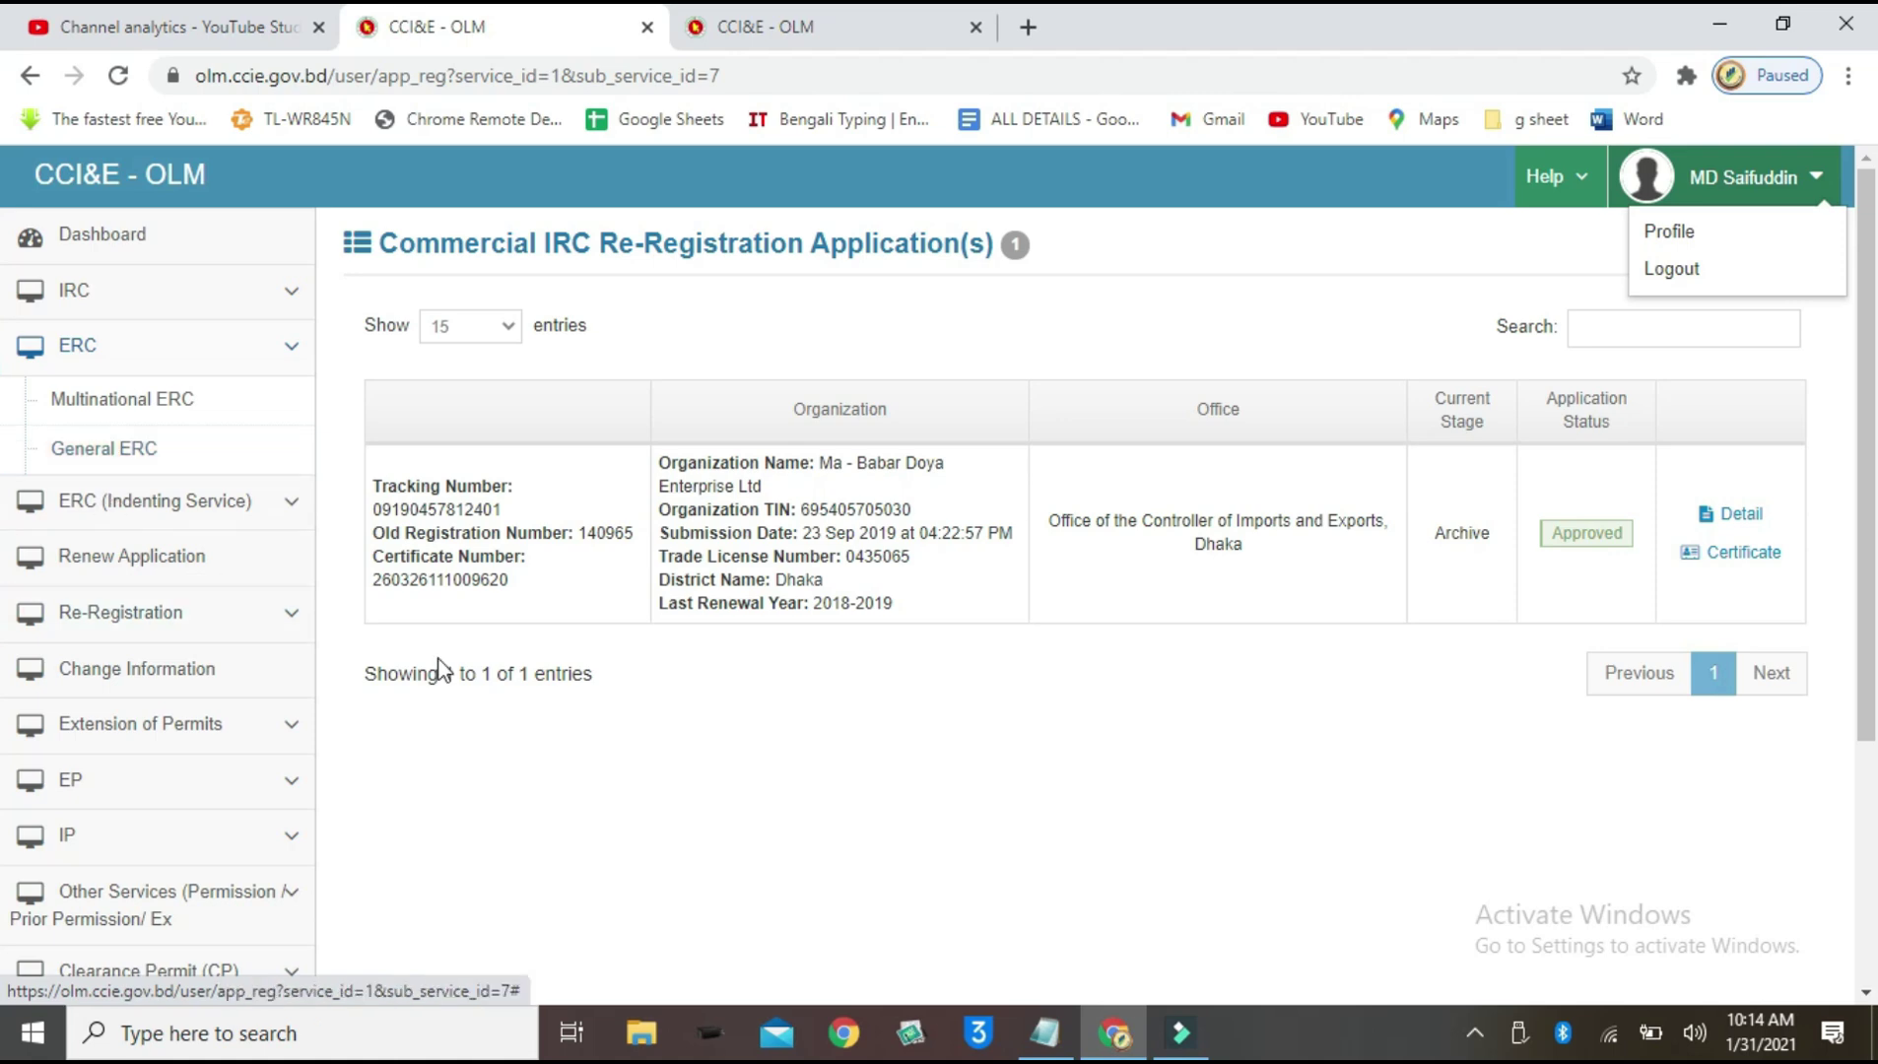
{"action": "left_click", "coordinate": [423, 778]}
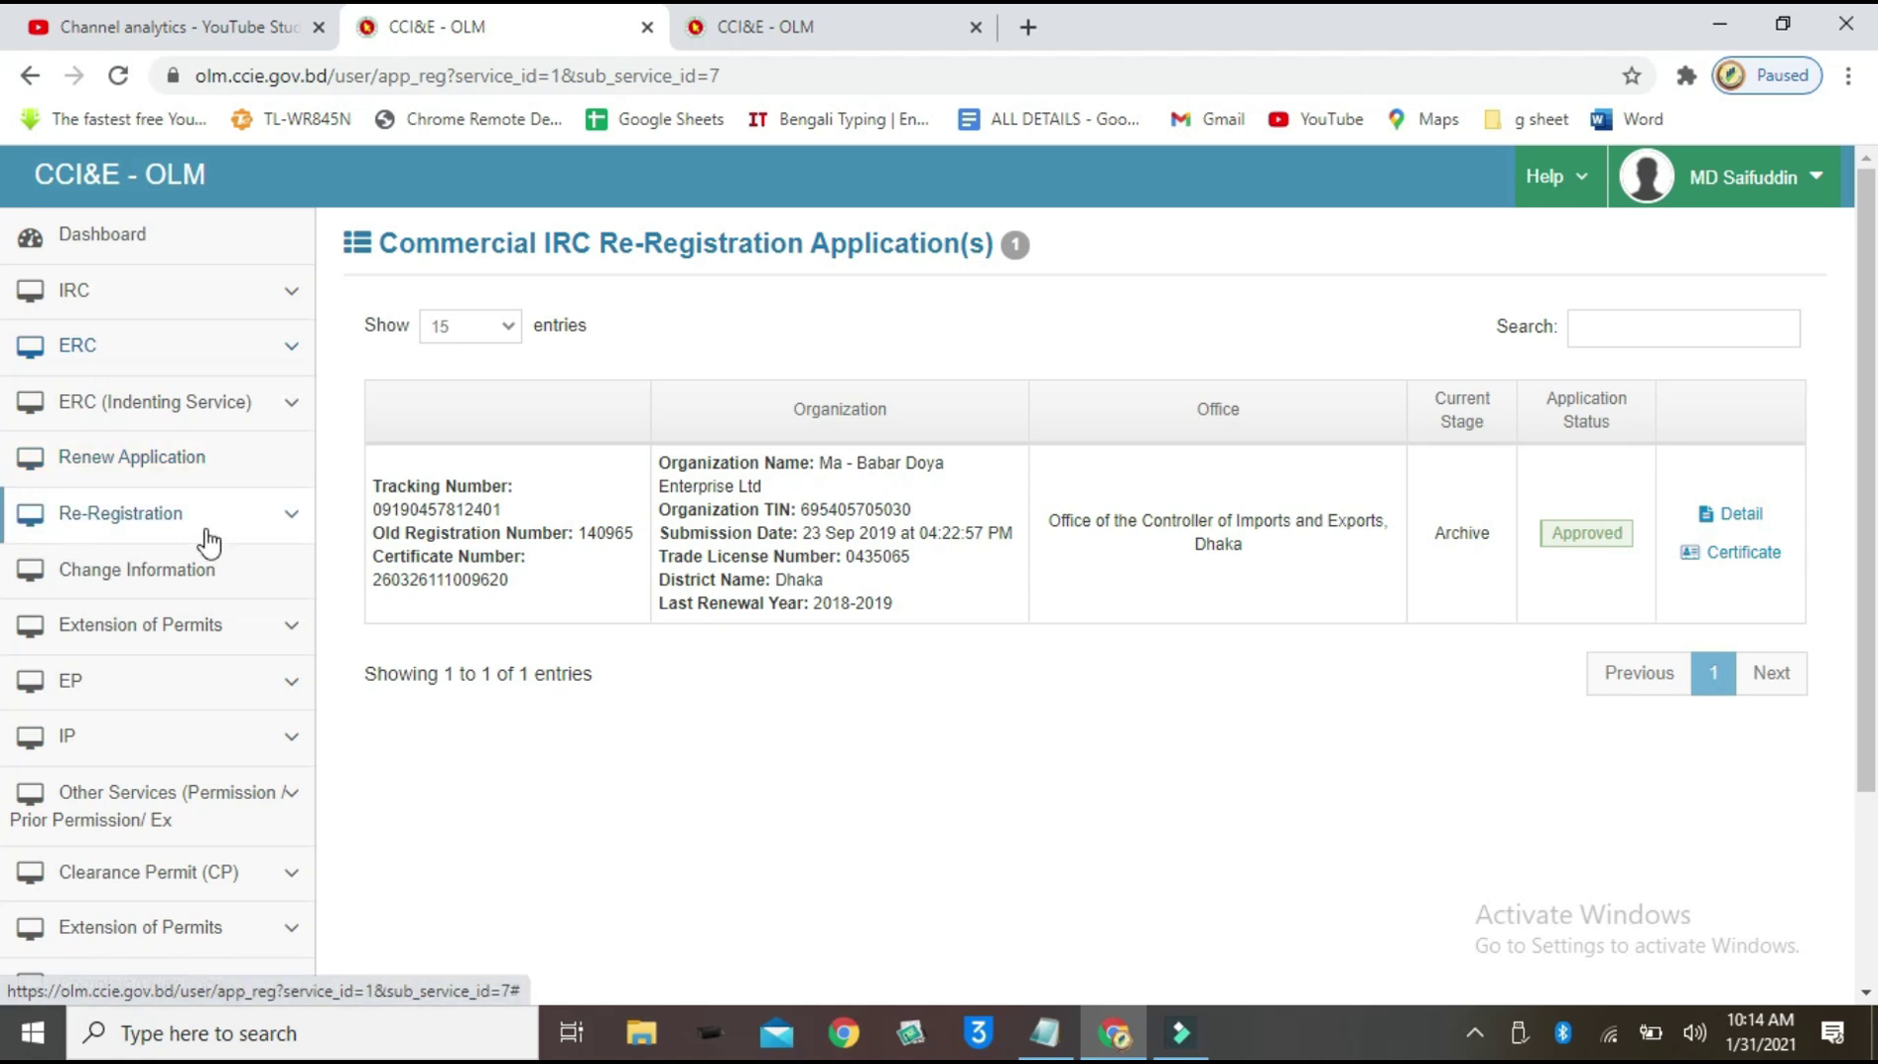
Step: Examine the Re-Registration services, including the IRC types listed under it
{"action": "left_click", "coordinate": [291, 516]}
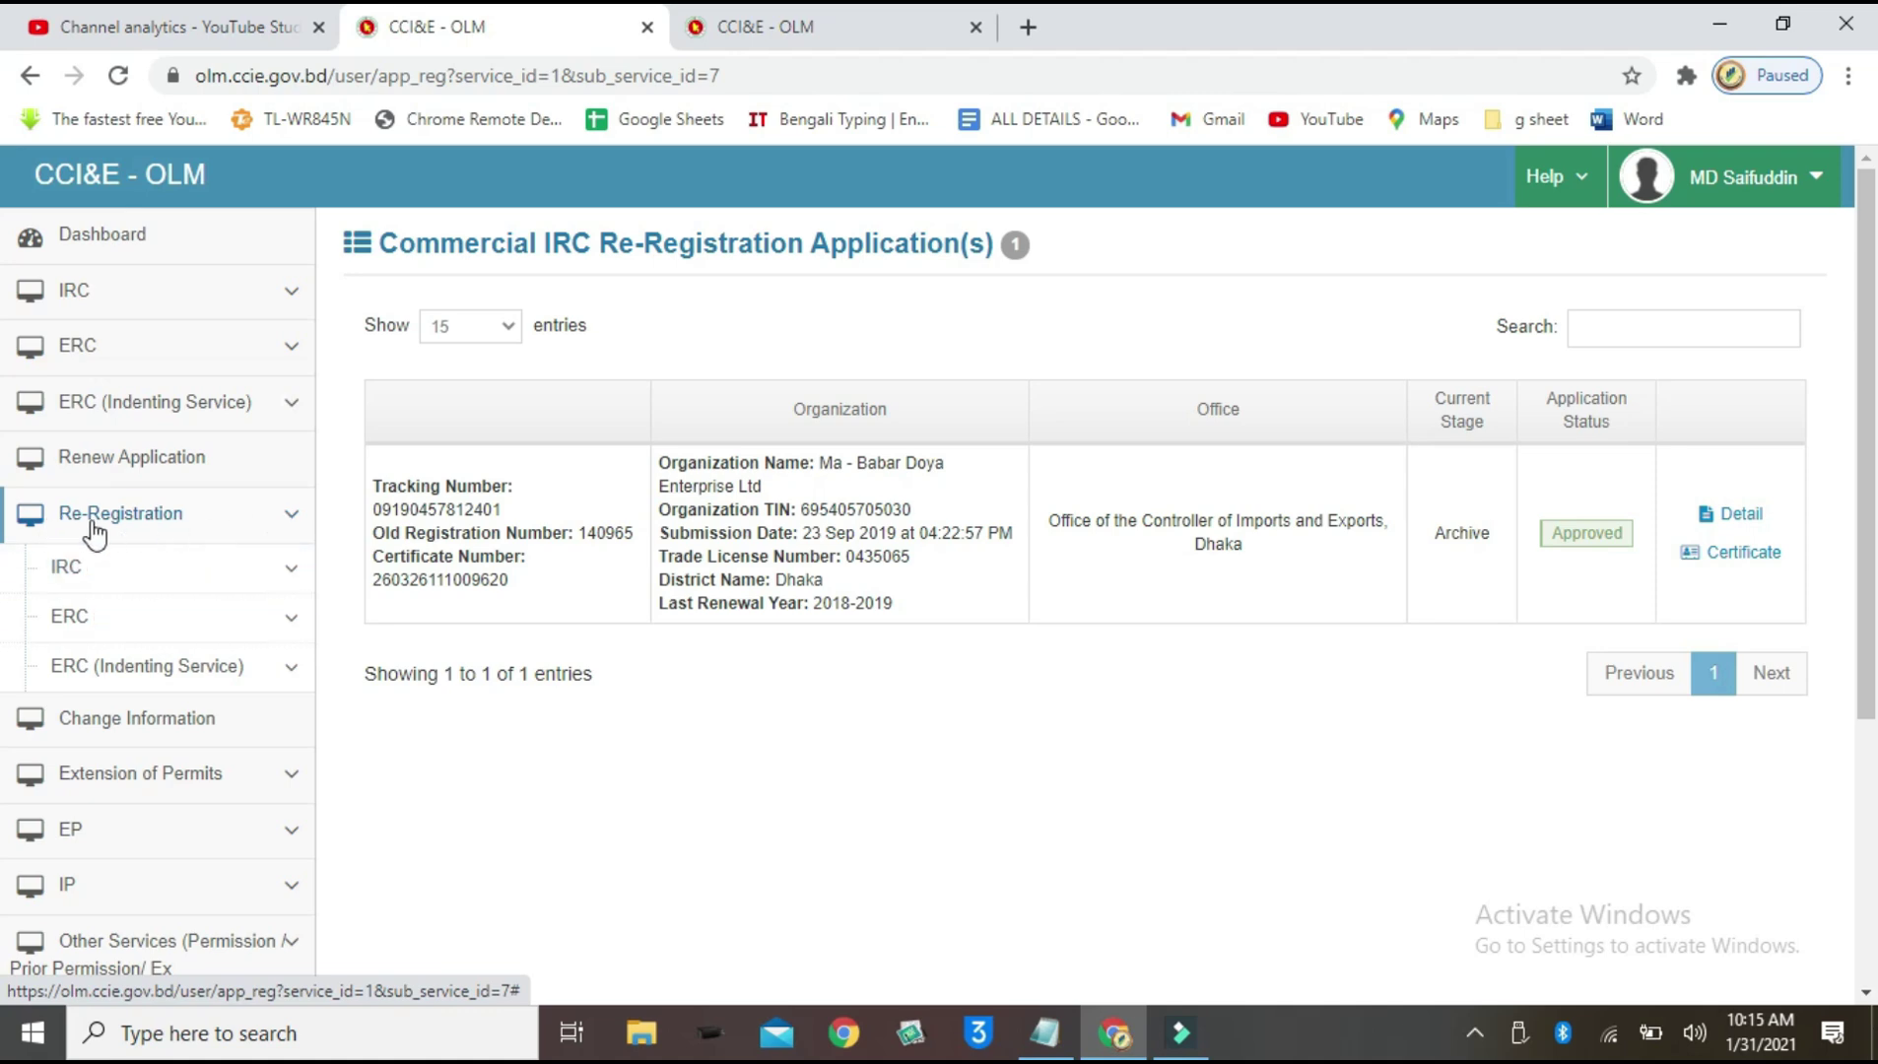
{"action": "left_click", "coordinate": [188, 585]}
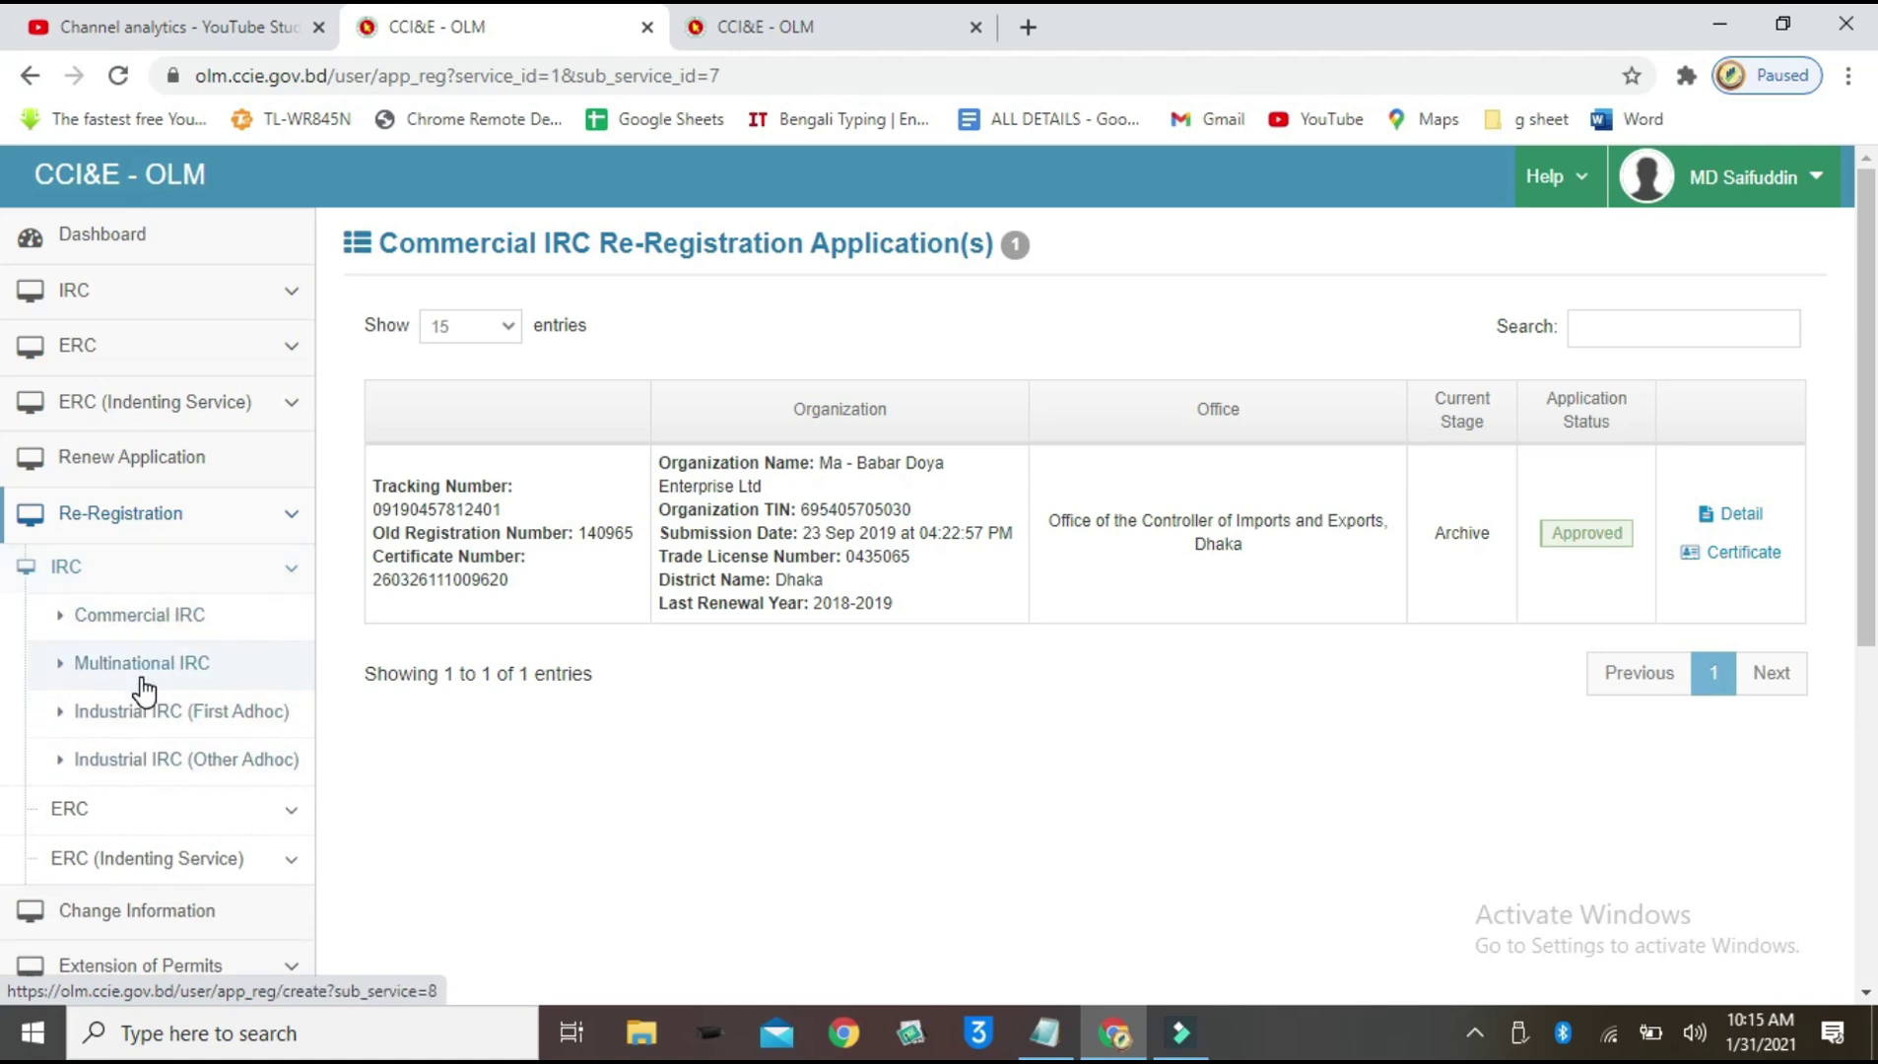
{"action": "left_click", "coordinate": [292, 577]}
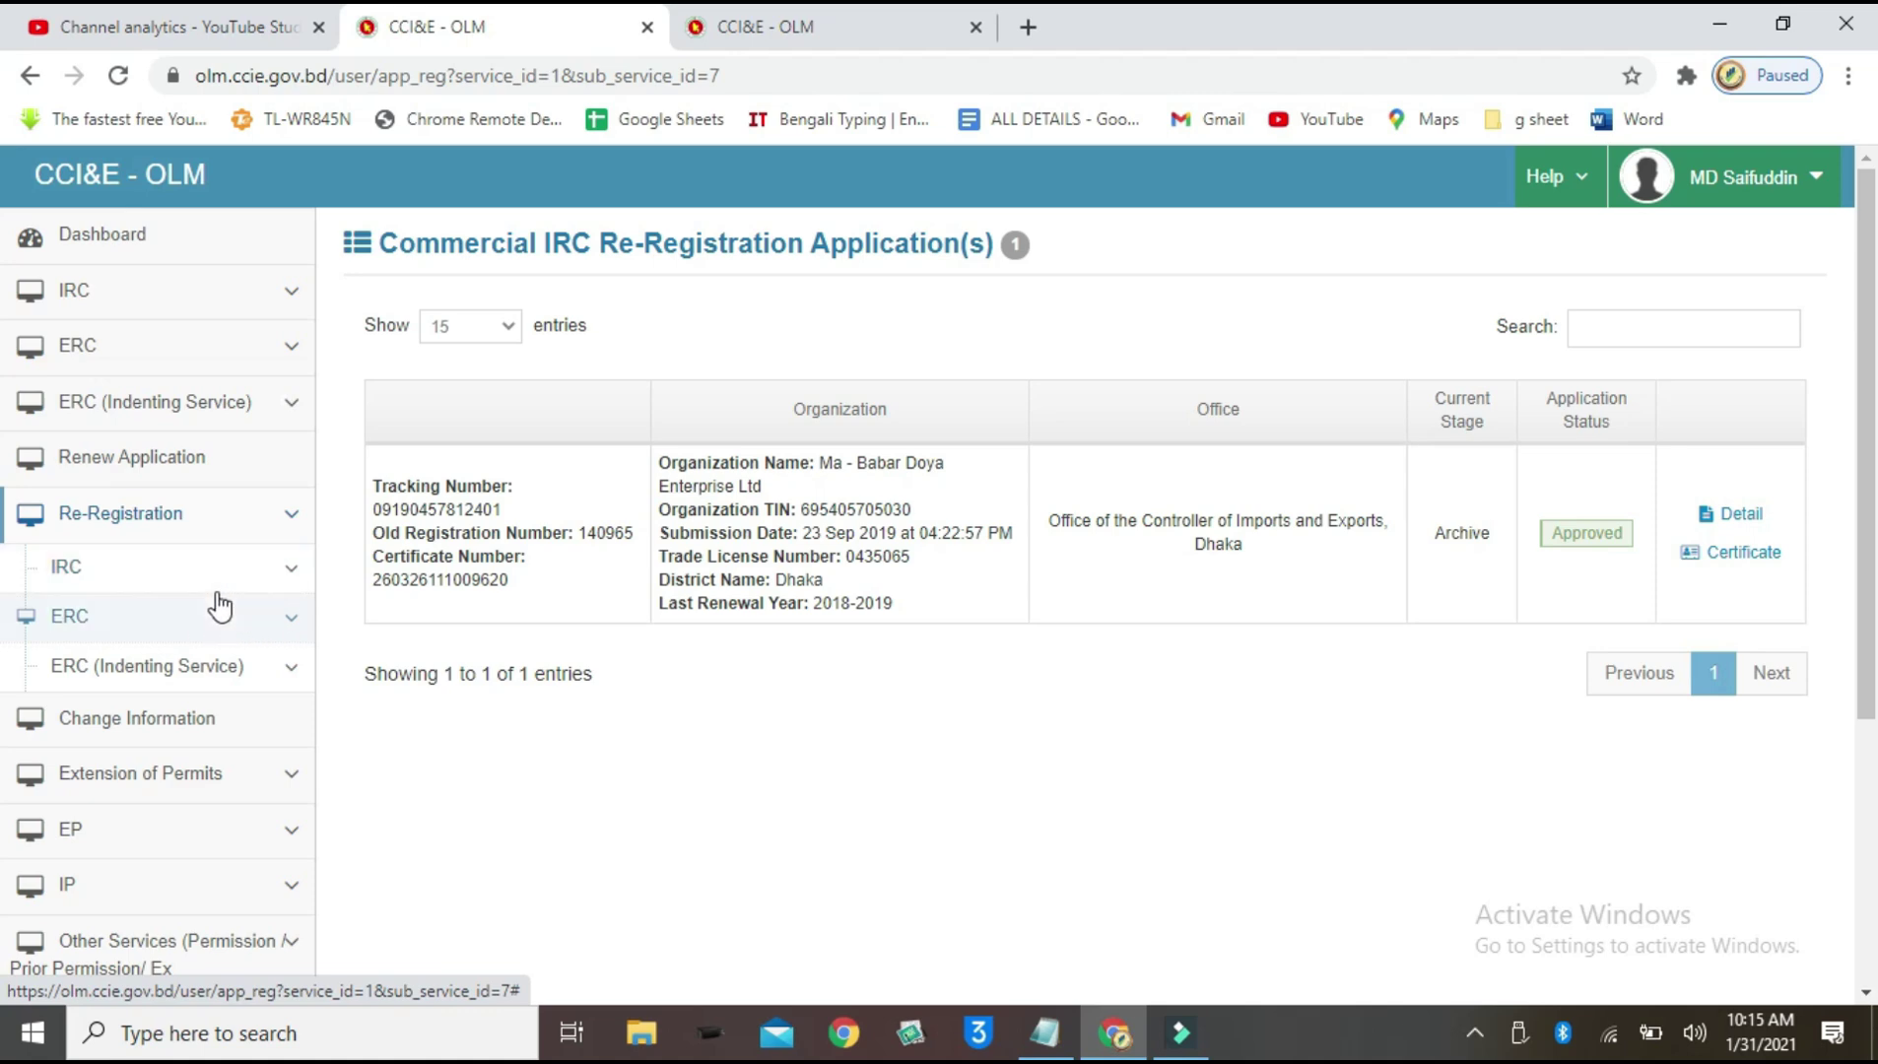
{"action": "scroll", "coordinate": [224, 597], "scroll_direction": "down", "scroll_amount": 1}
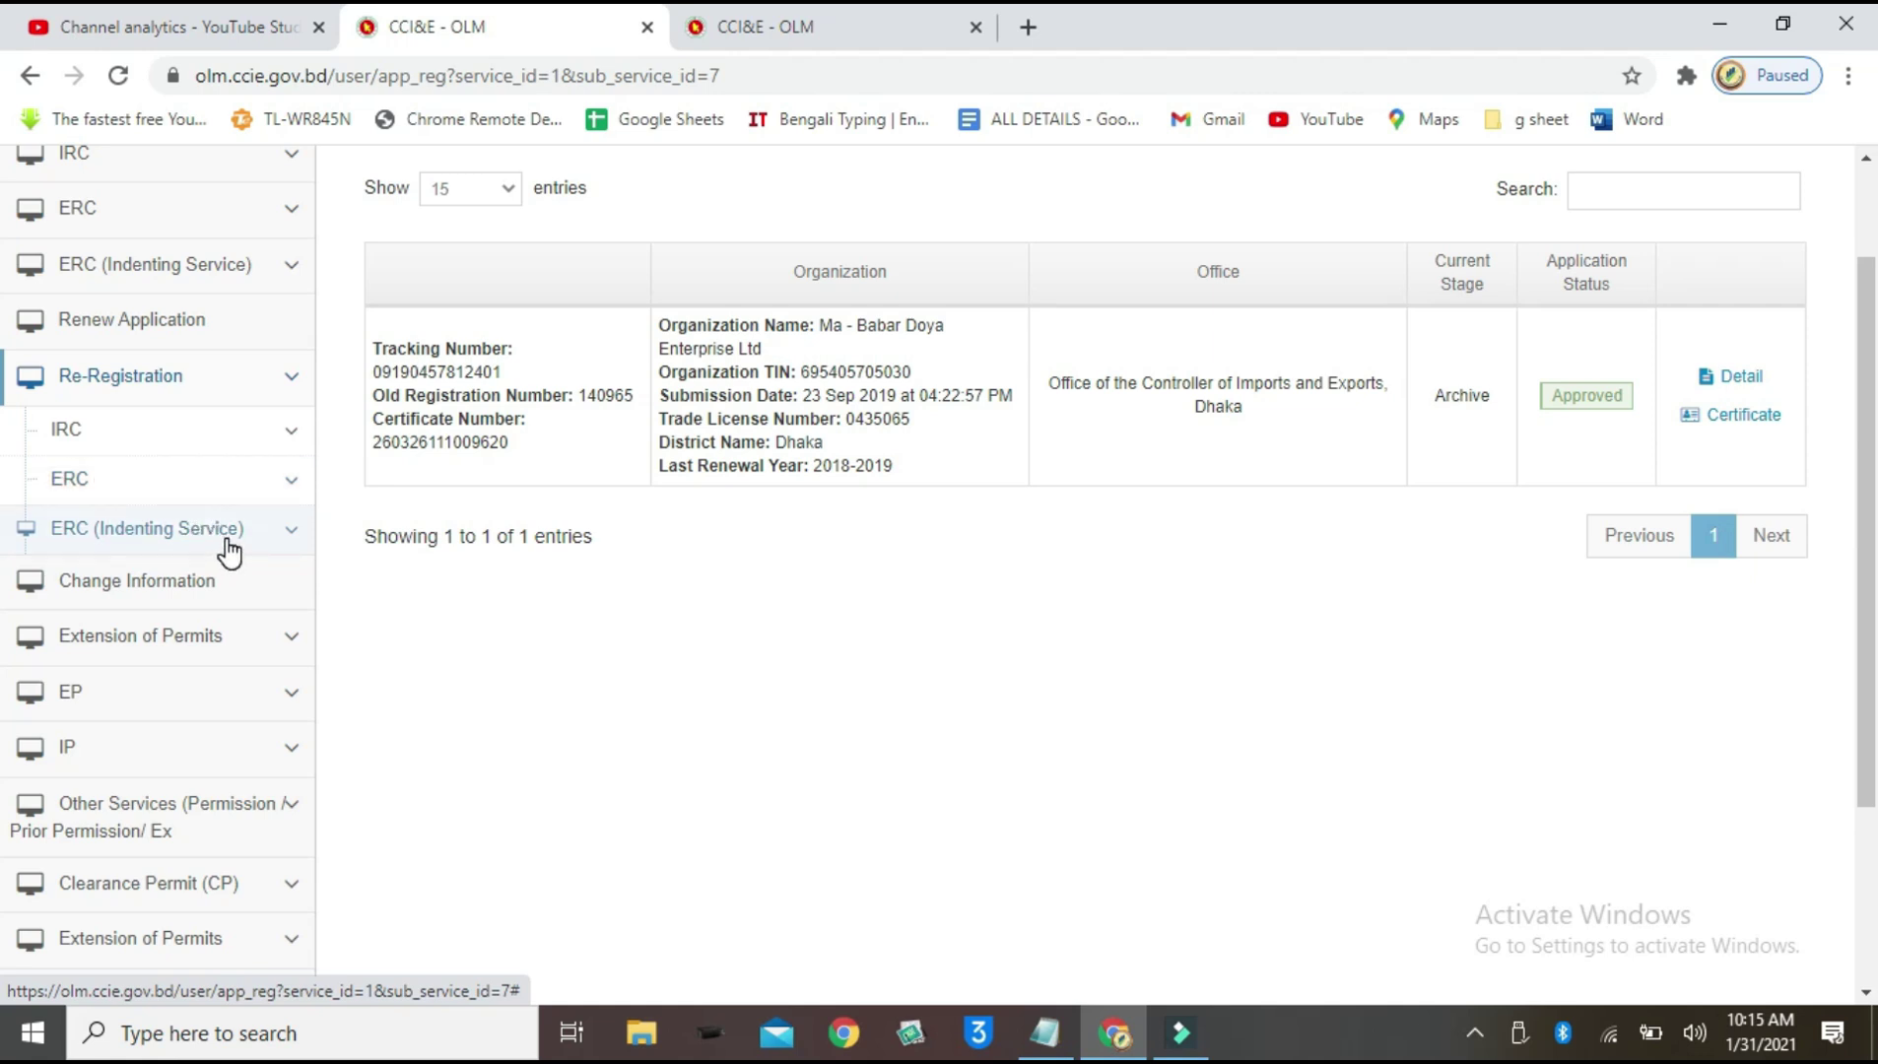
{"action": "scroll", "coordinate": [218, 544], "scroll_direction": "up", "scroll_amount": 2}
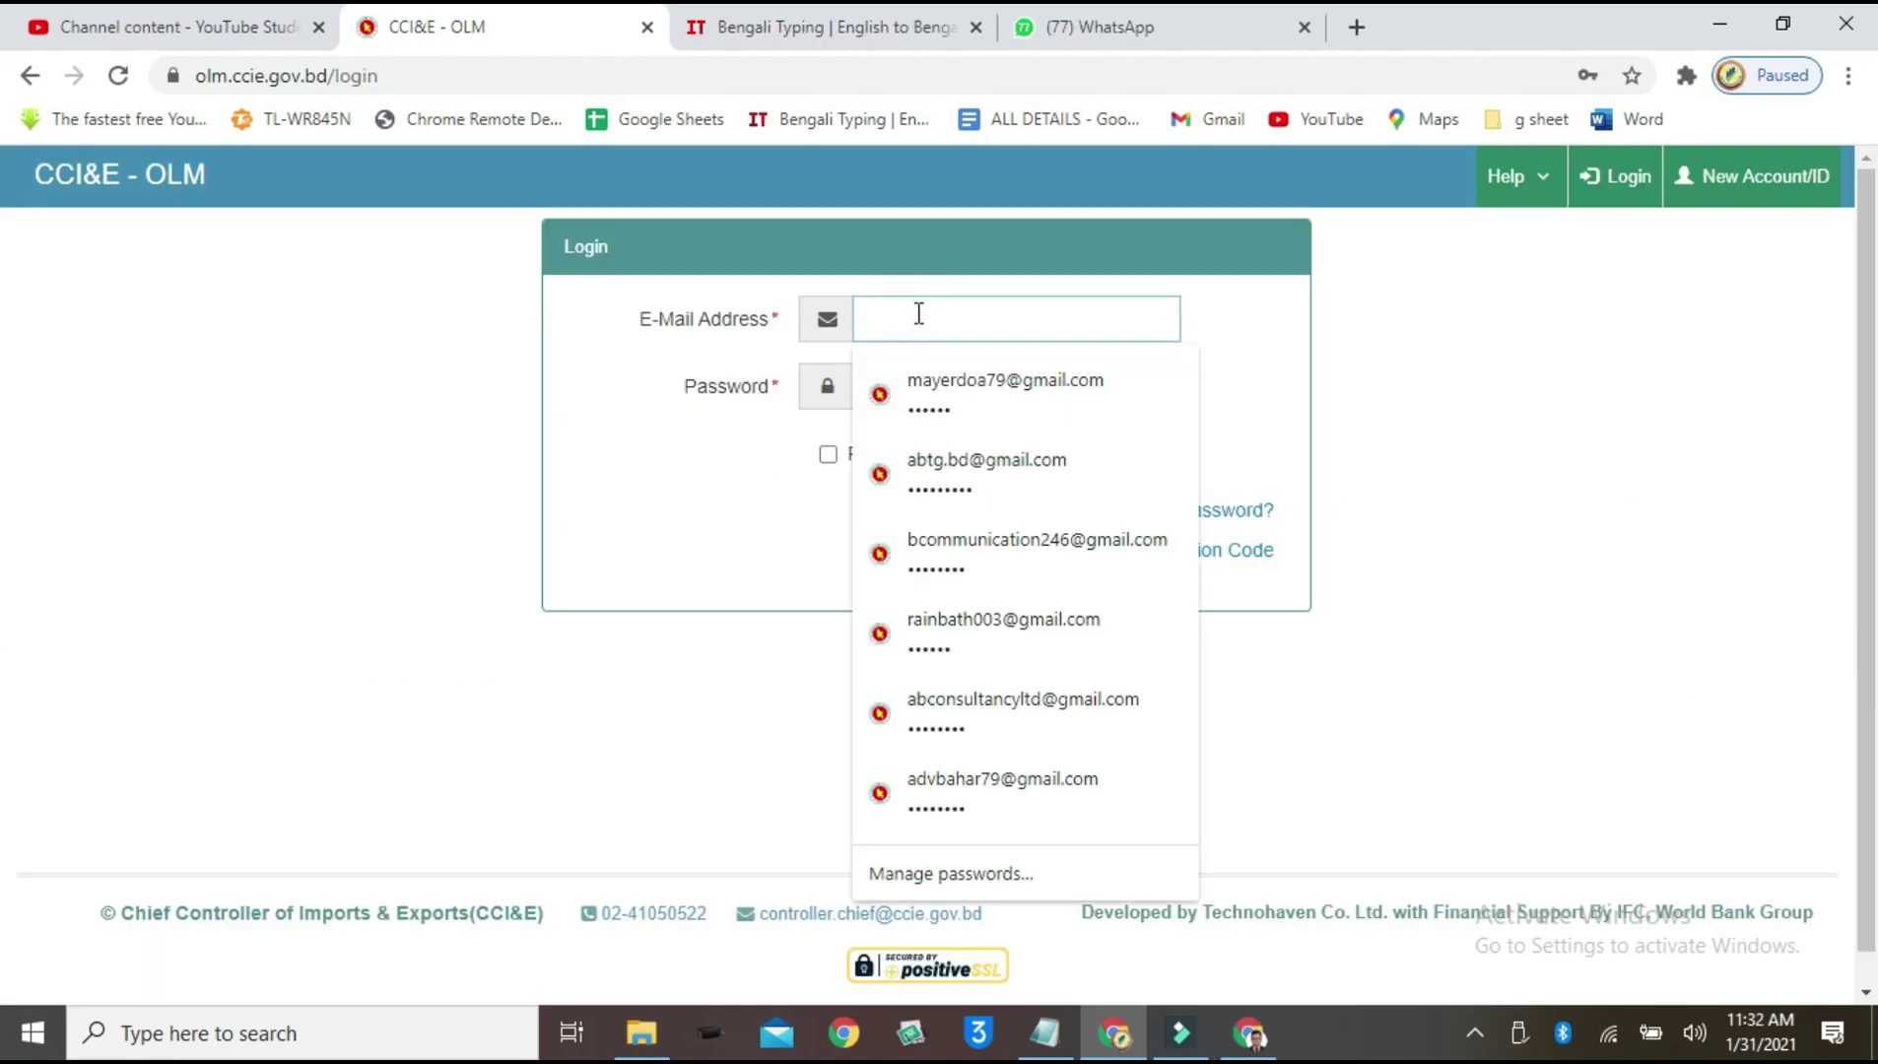
Step: Fill in the new account's e-mail address and password on the login form and log in
{"action": "key", "text": "ctrl+v"}
{"action": "left_click", "coordinate": [1083, 26]}
{"action": "left_click", "coordinate": [486, 40]}
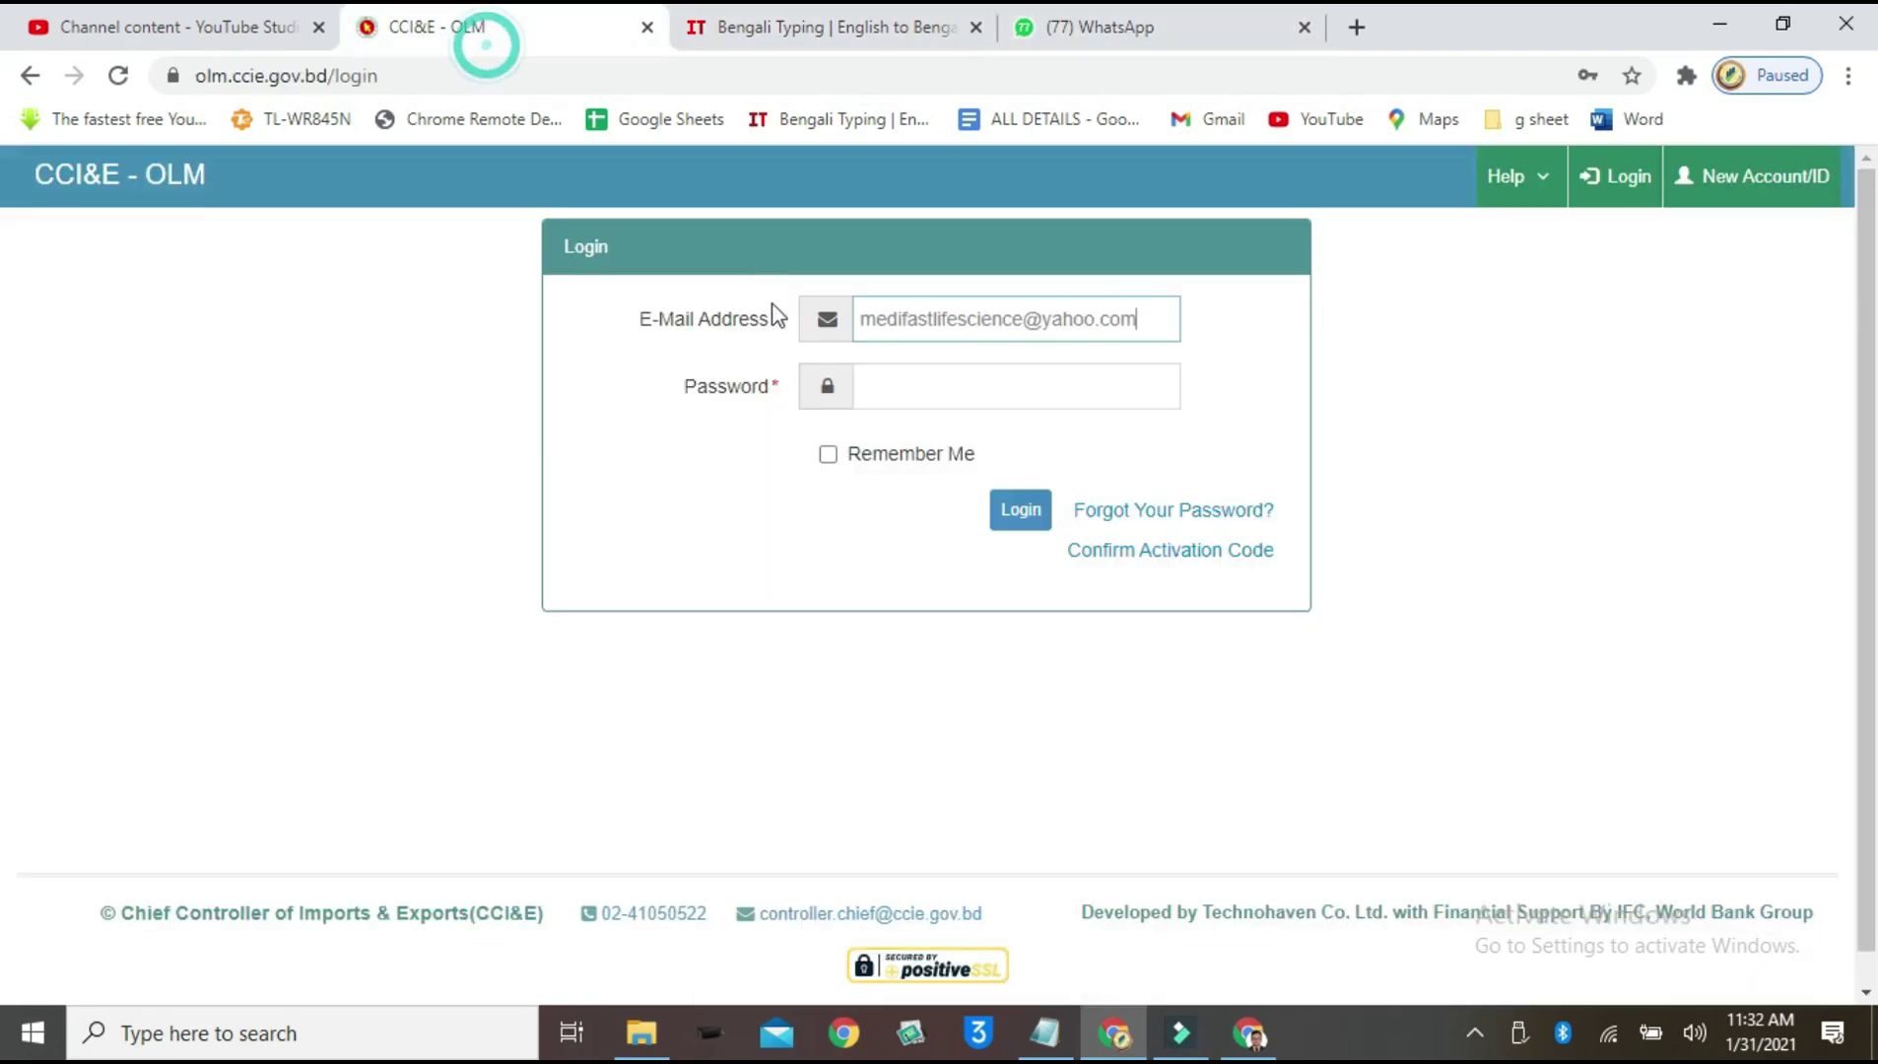
{"action": "left_click", "coordinate": [915, 383]}
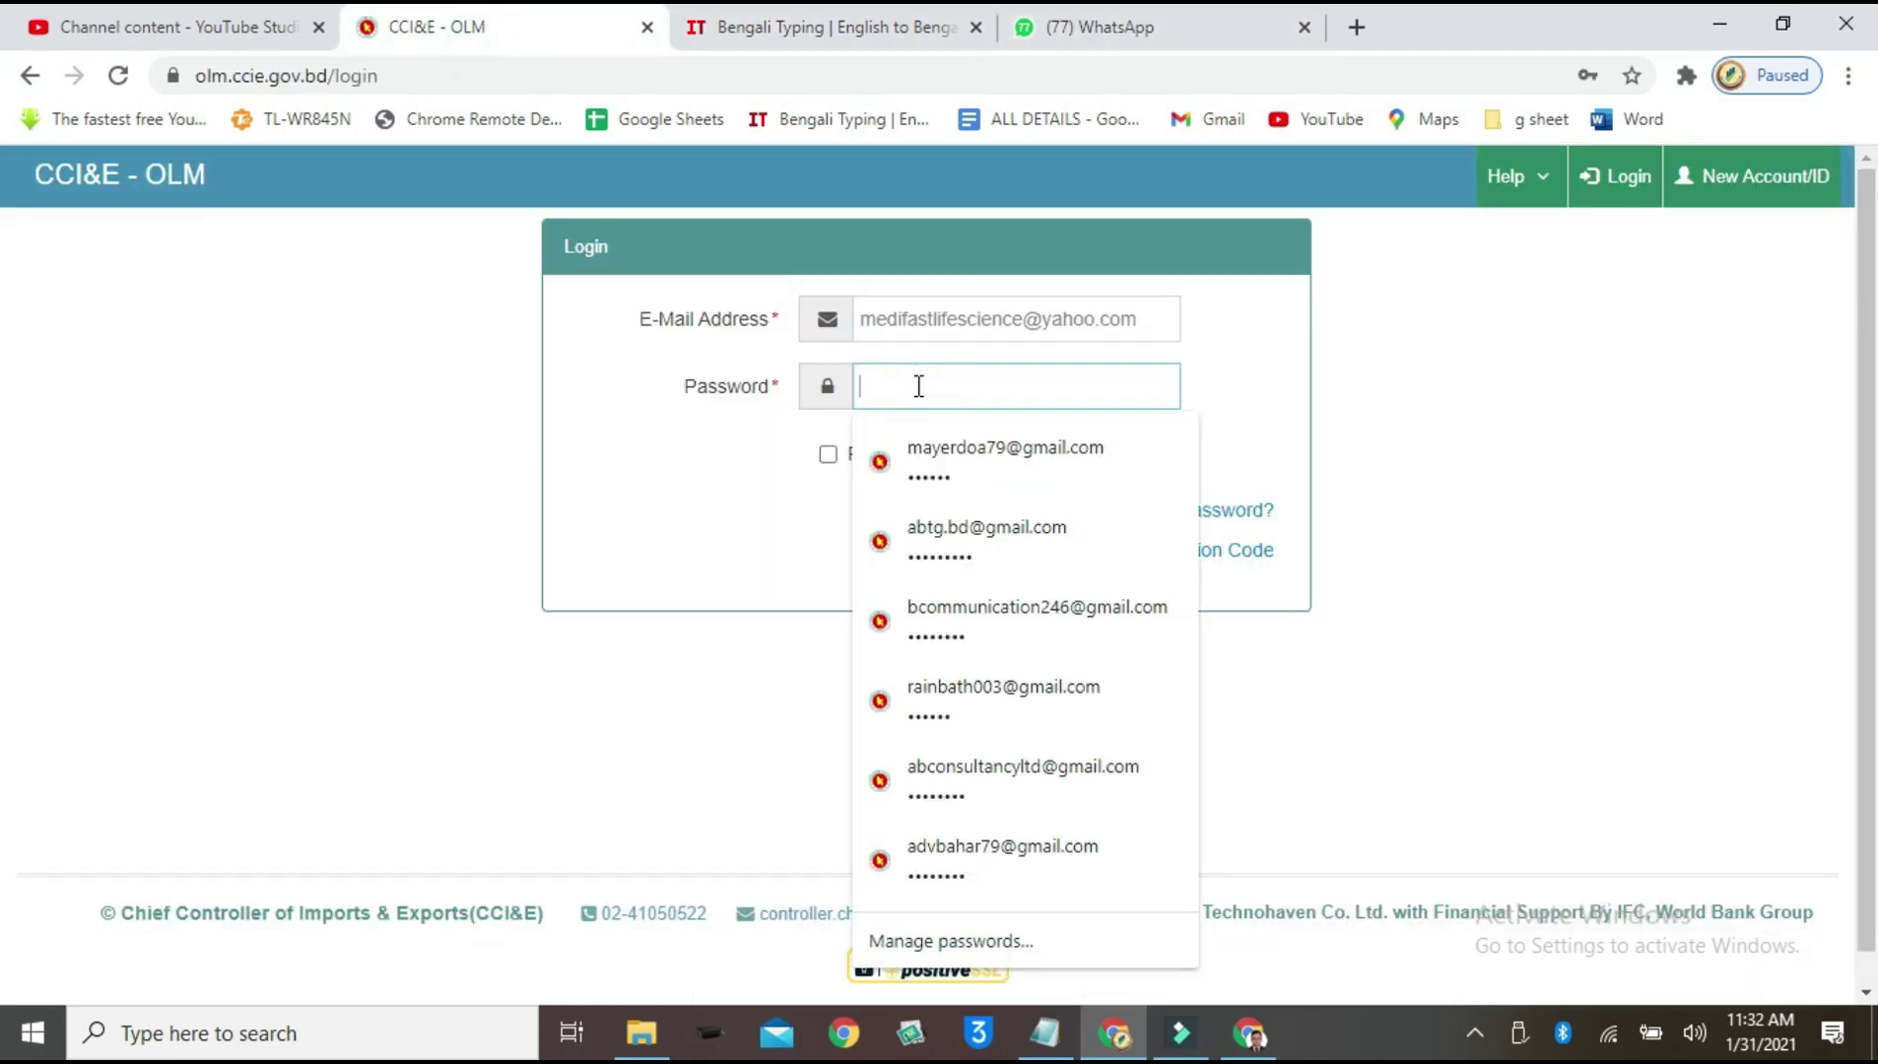
{"action": "left_click", "coordinate": [1265, 405]}
{"action": "left_click", "coordinate": [1021, 512]}
{"action": "left_click", "coordinate": [1022, 512]}
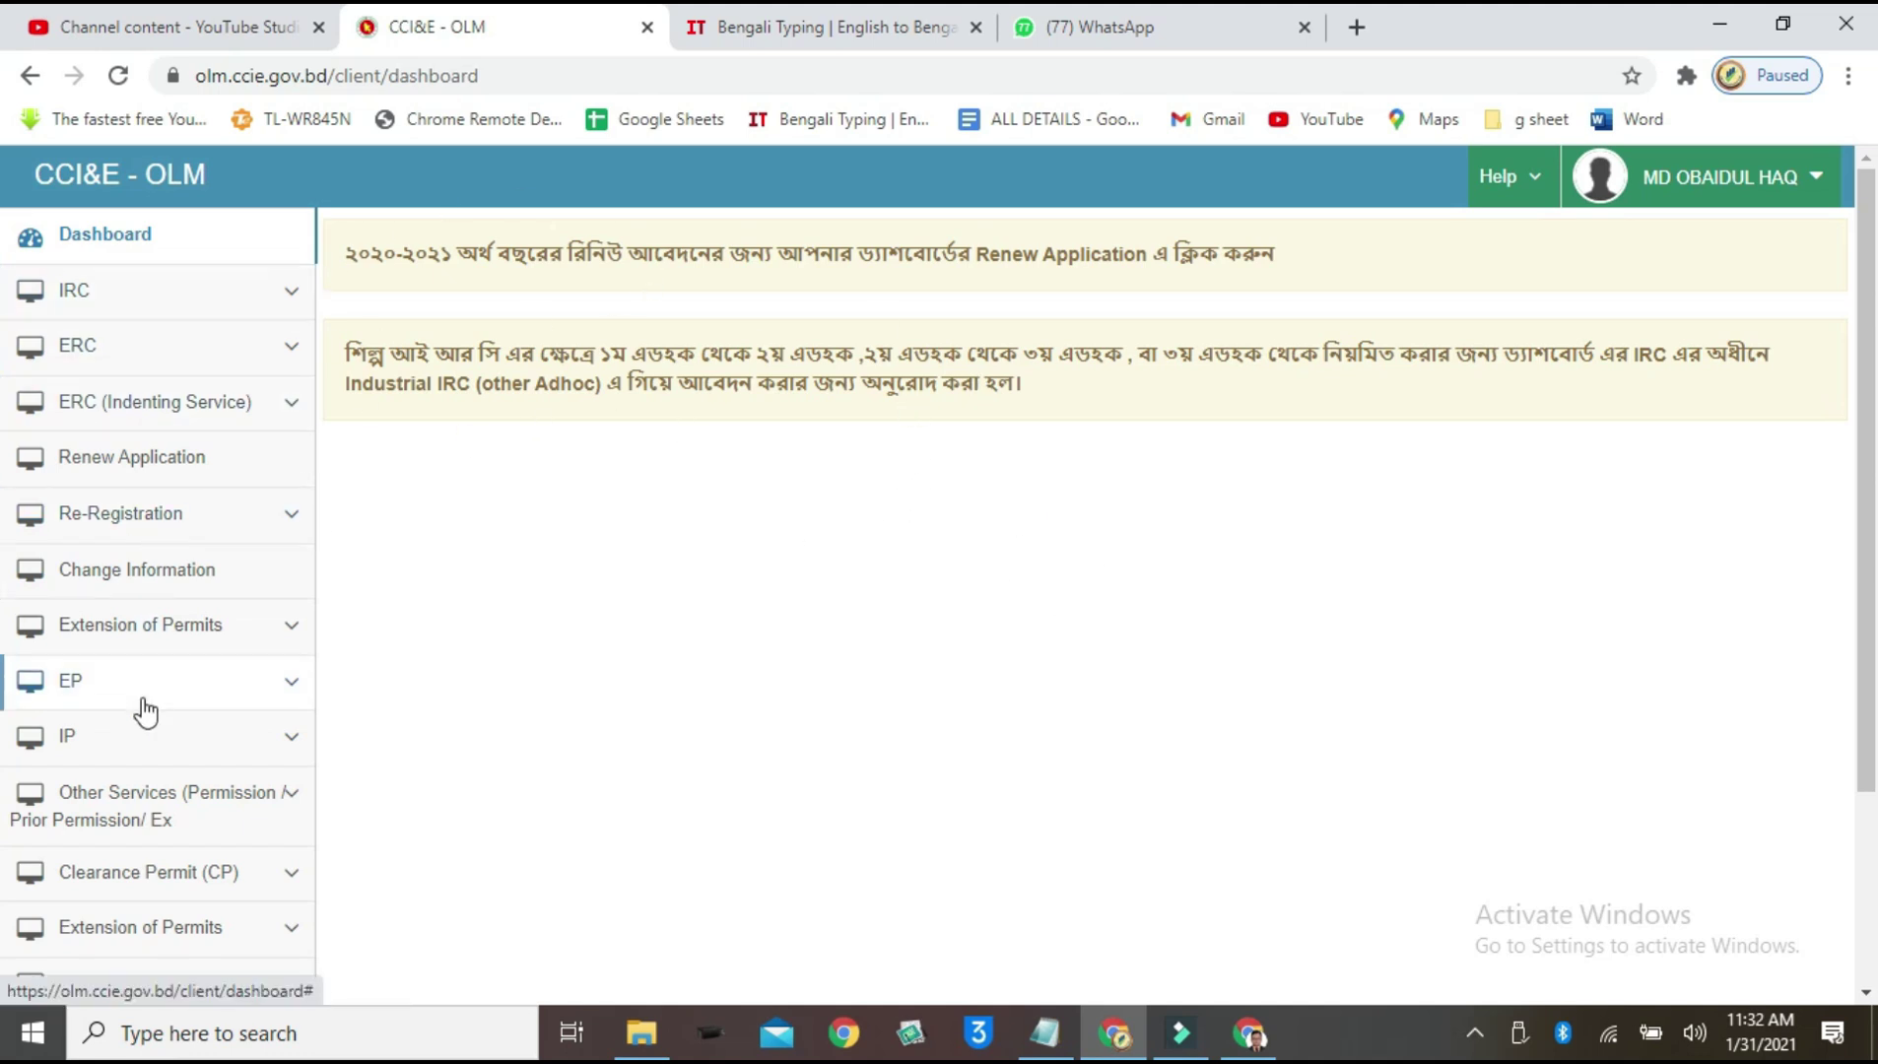
Step: Examine the dashboard's full service list, including the registration types offered under IRC and ERC
{"action": "scroll", "coordinate": [264, 379], "scroll_direction": "down", "scroll_amount": 3}
{"action": "scroll", "coordinate": [251, 661], "scroll_direction": "up", "scroll_amount": 3}
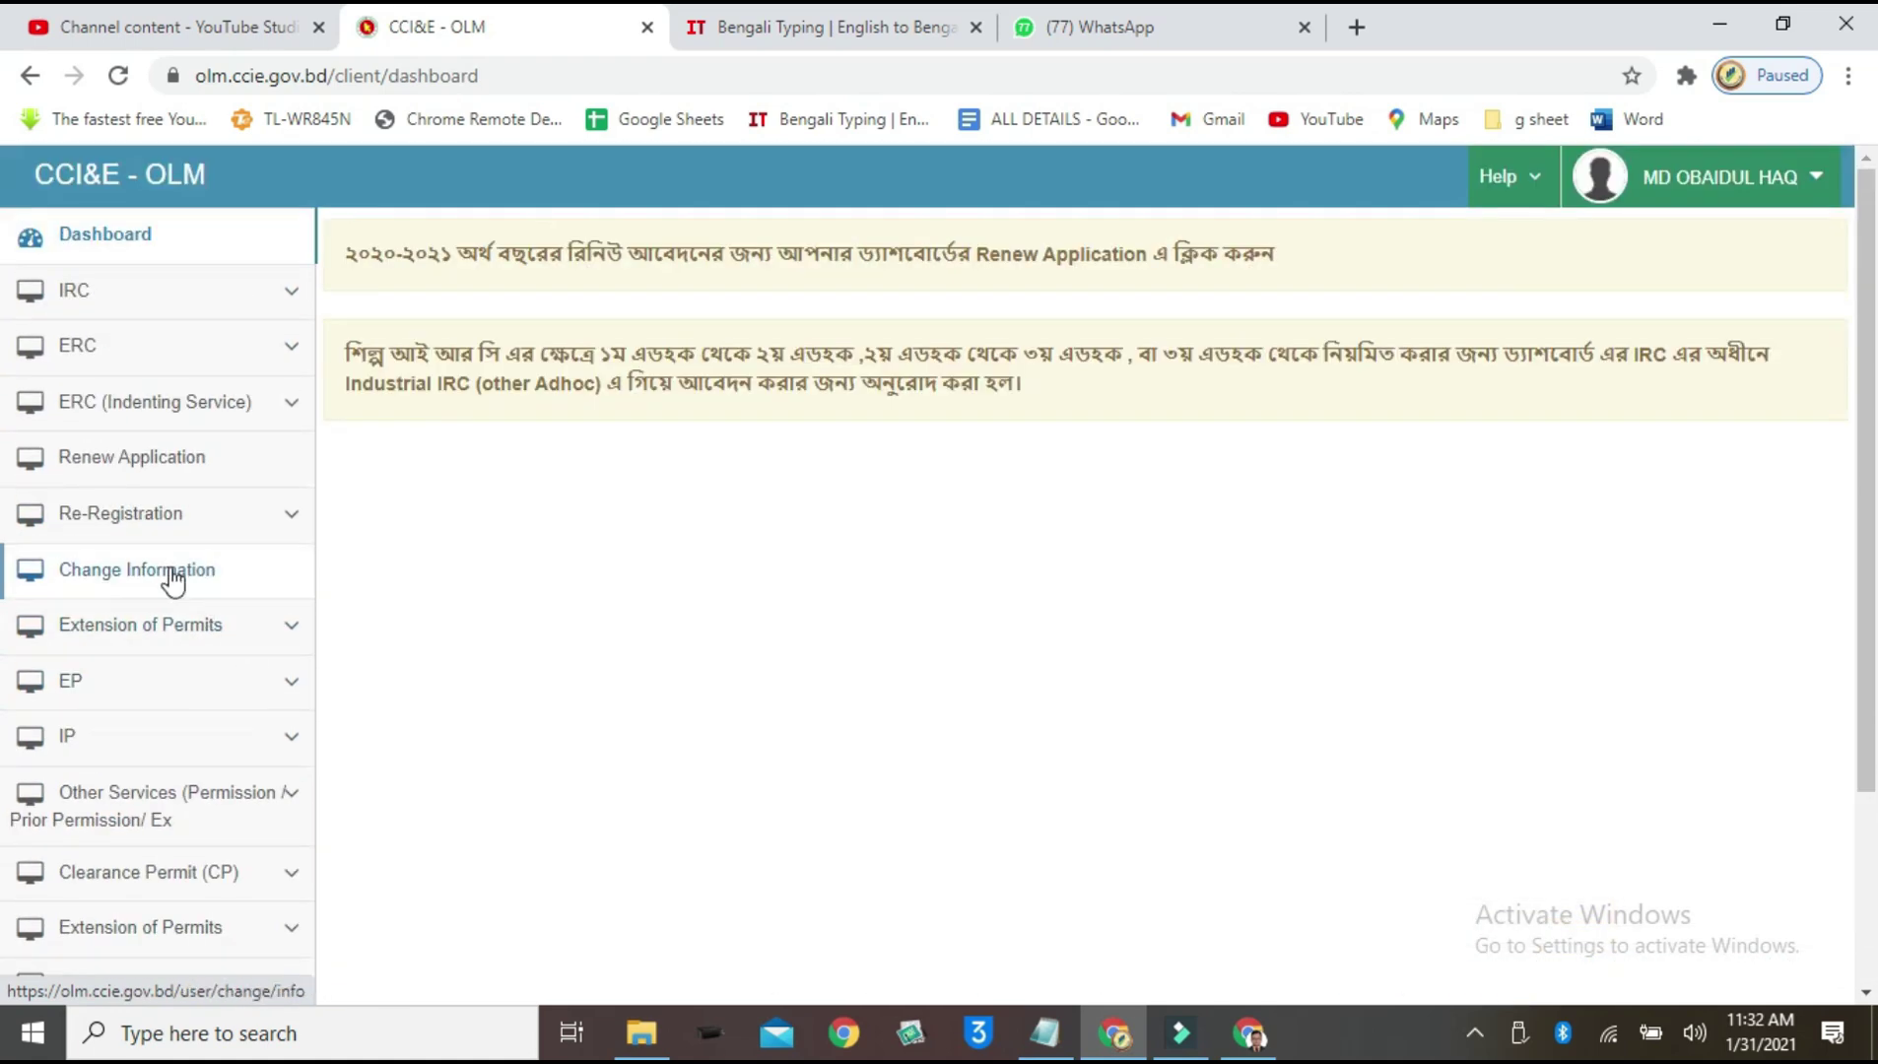
{"action": "scroll", "coordinate": [206, 423], "scroll_direction": "down", "scroll_amount": 5}
{"action": "scroll", "coordinate": [201, 658], "scroll_direction": "up", "scroll_amount": 5}
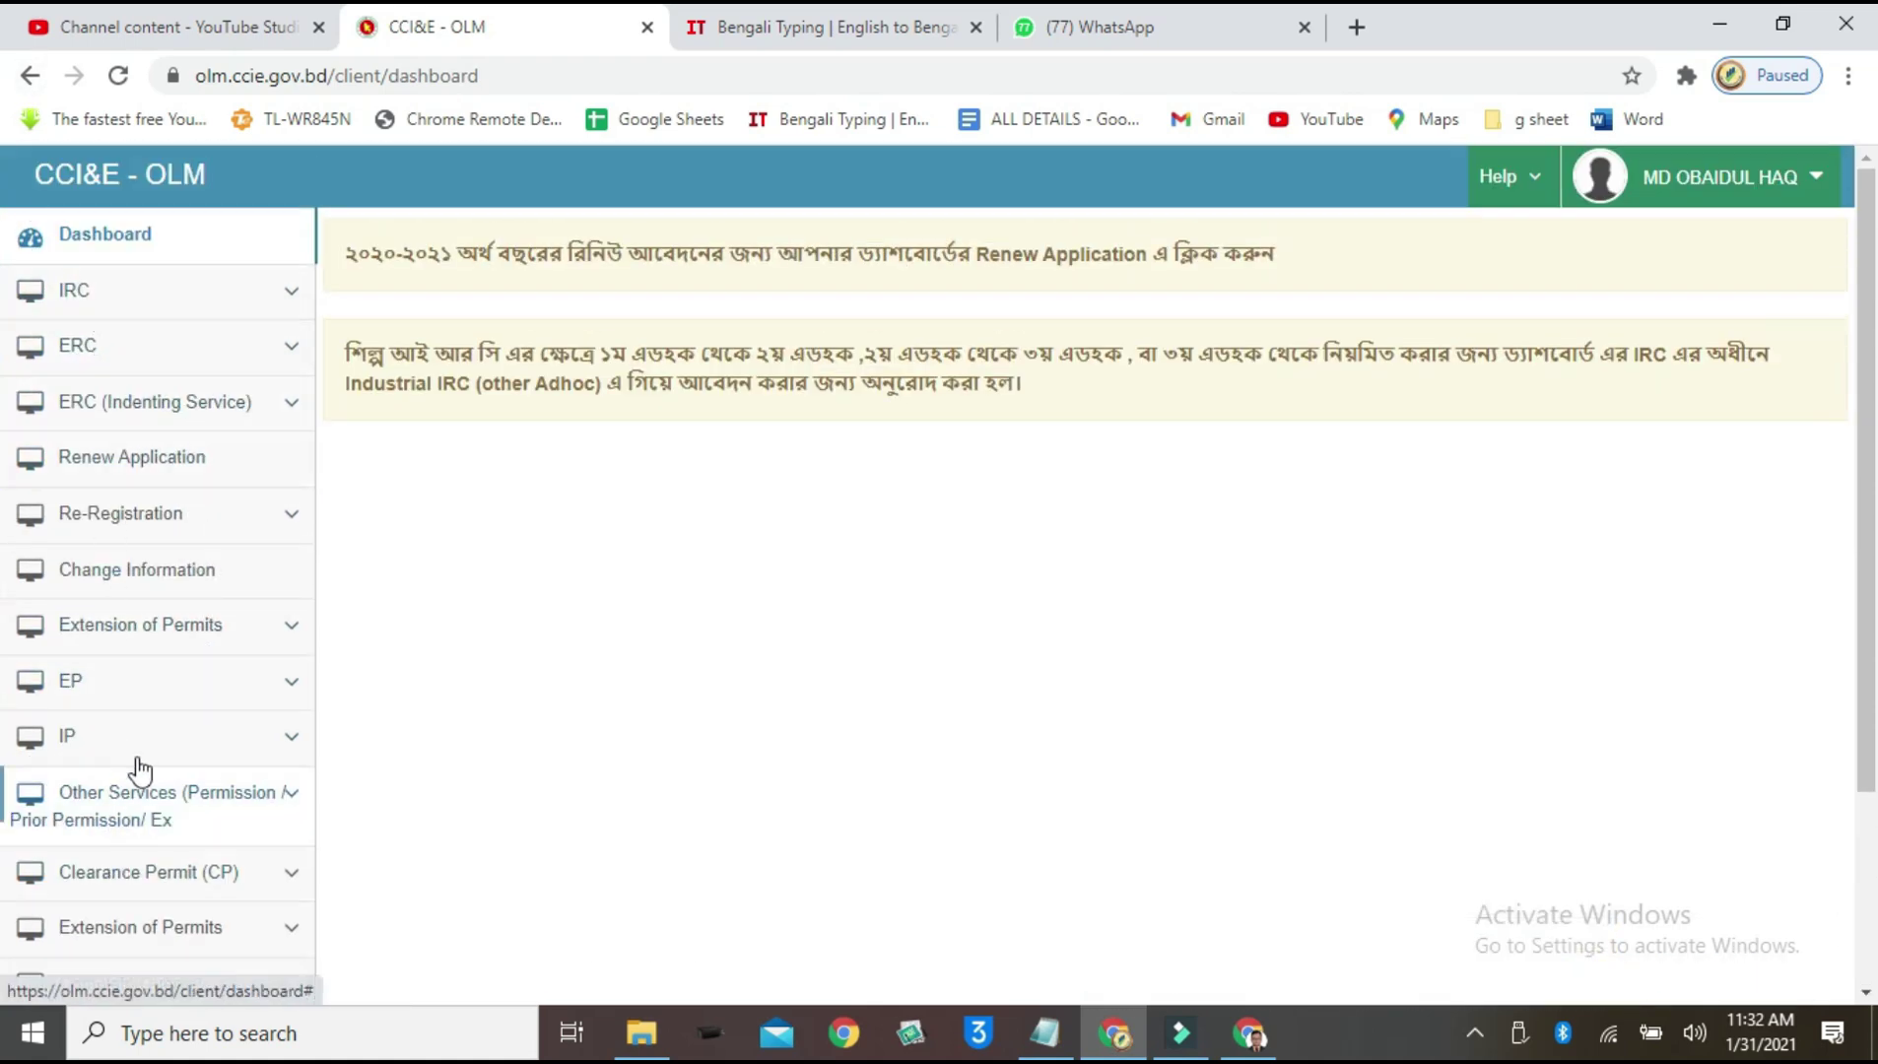
{"action": "left_click", "coordinate": [195, 295]}
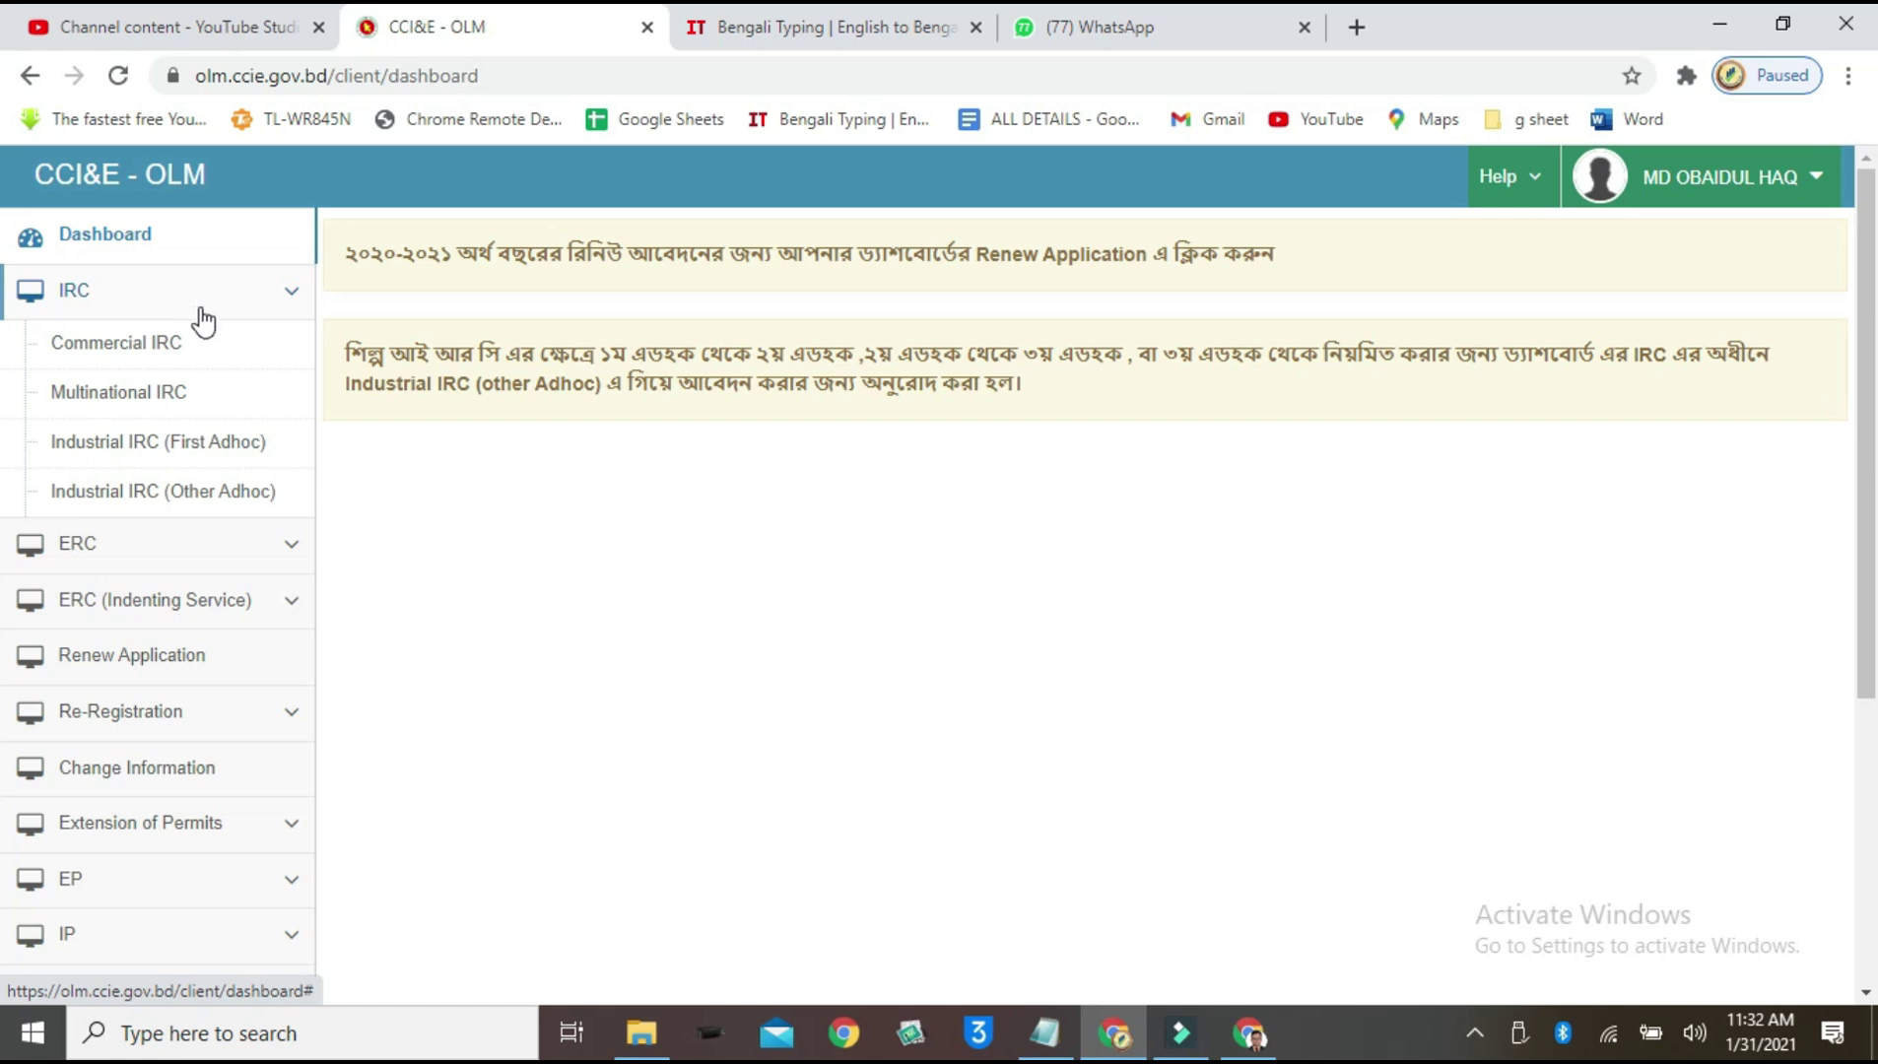
{"action": "left_click", "coordinate": [474, 561]}
{"action": "left_click", "coordinate": [162, 549]}
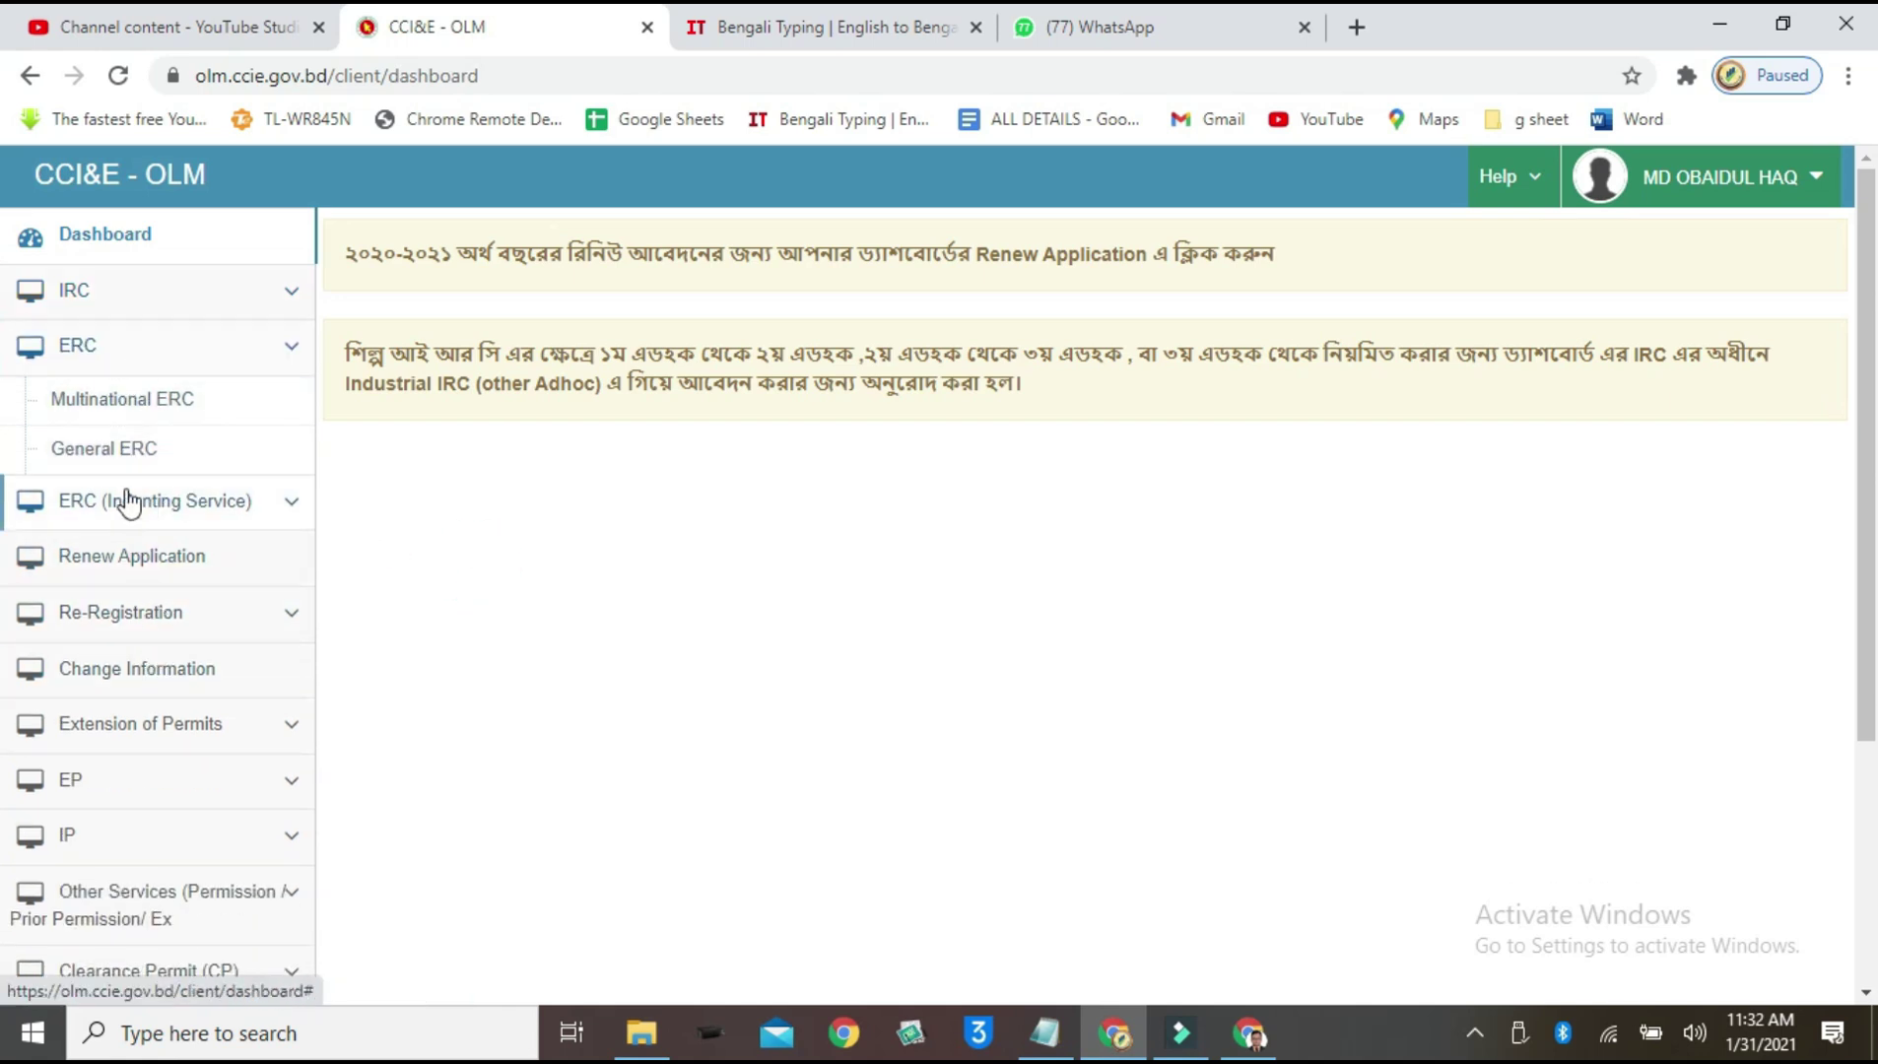
Step: Open the General ERC application form and examine its sections from organization information to the undertaking
{"action": "left_click", "coordinate": [140, 455]}
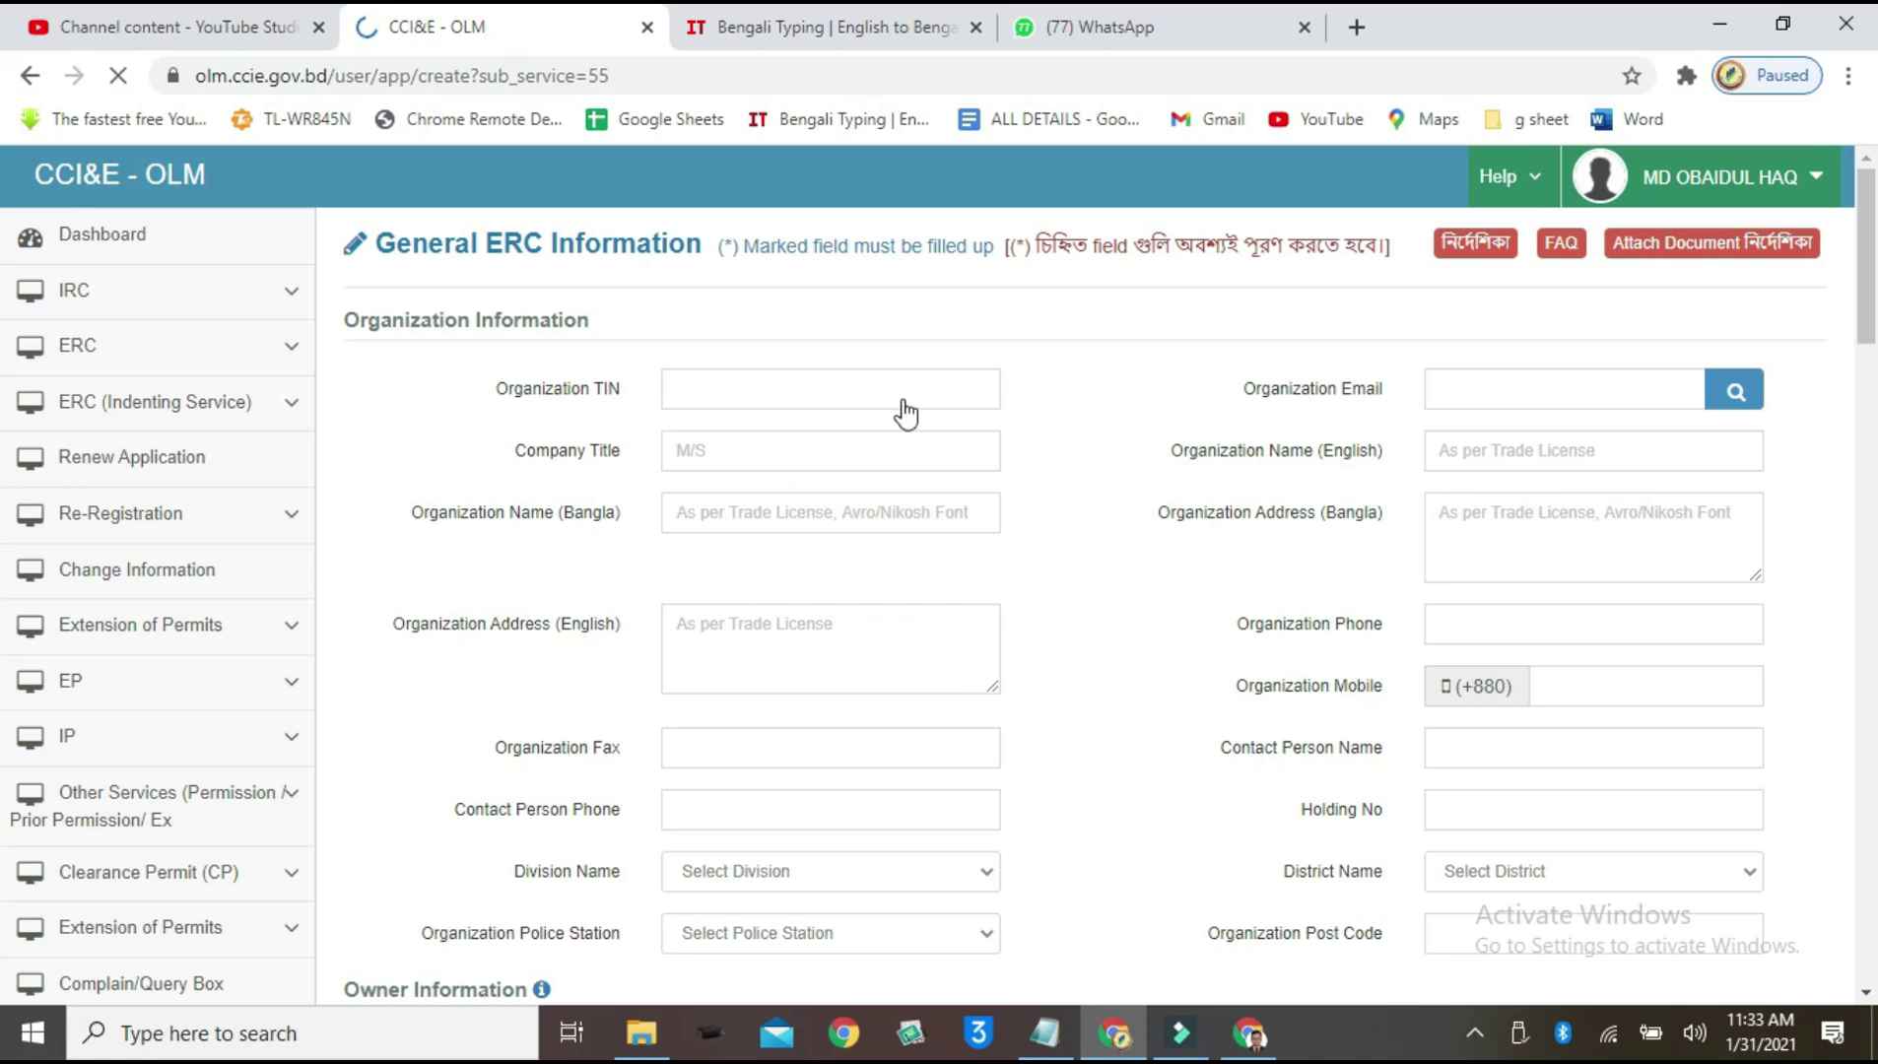
{"action": "scroll", "coordinate": [1139, 624], "scroll_direction": "down", "scroll_amount": 8}
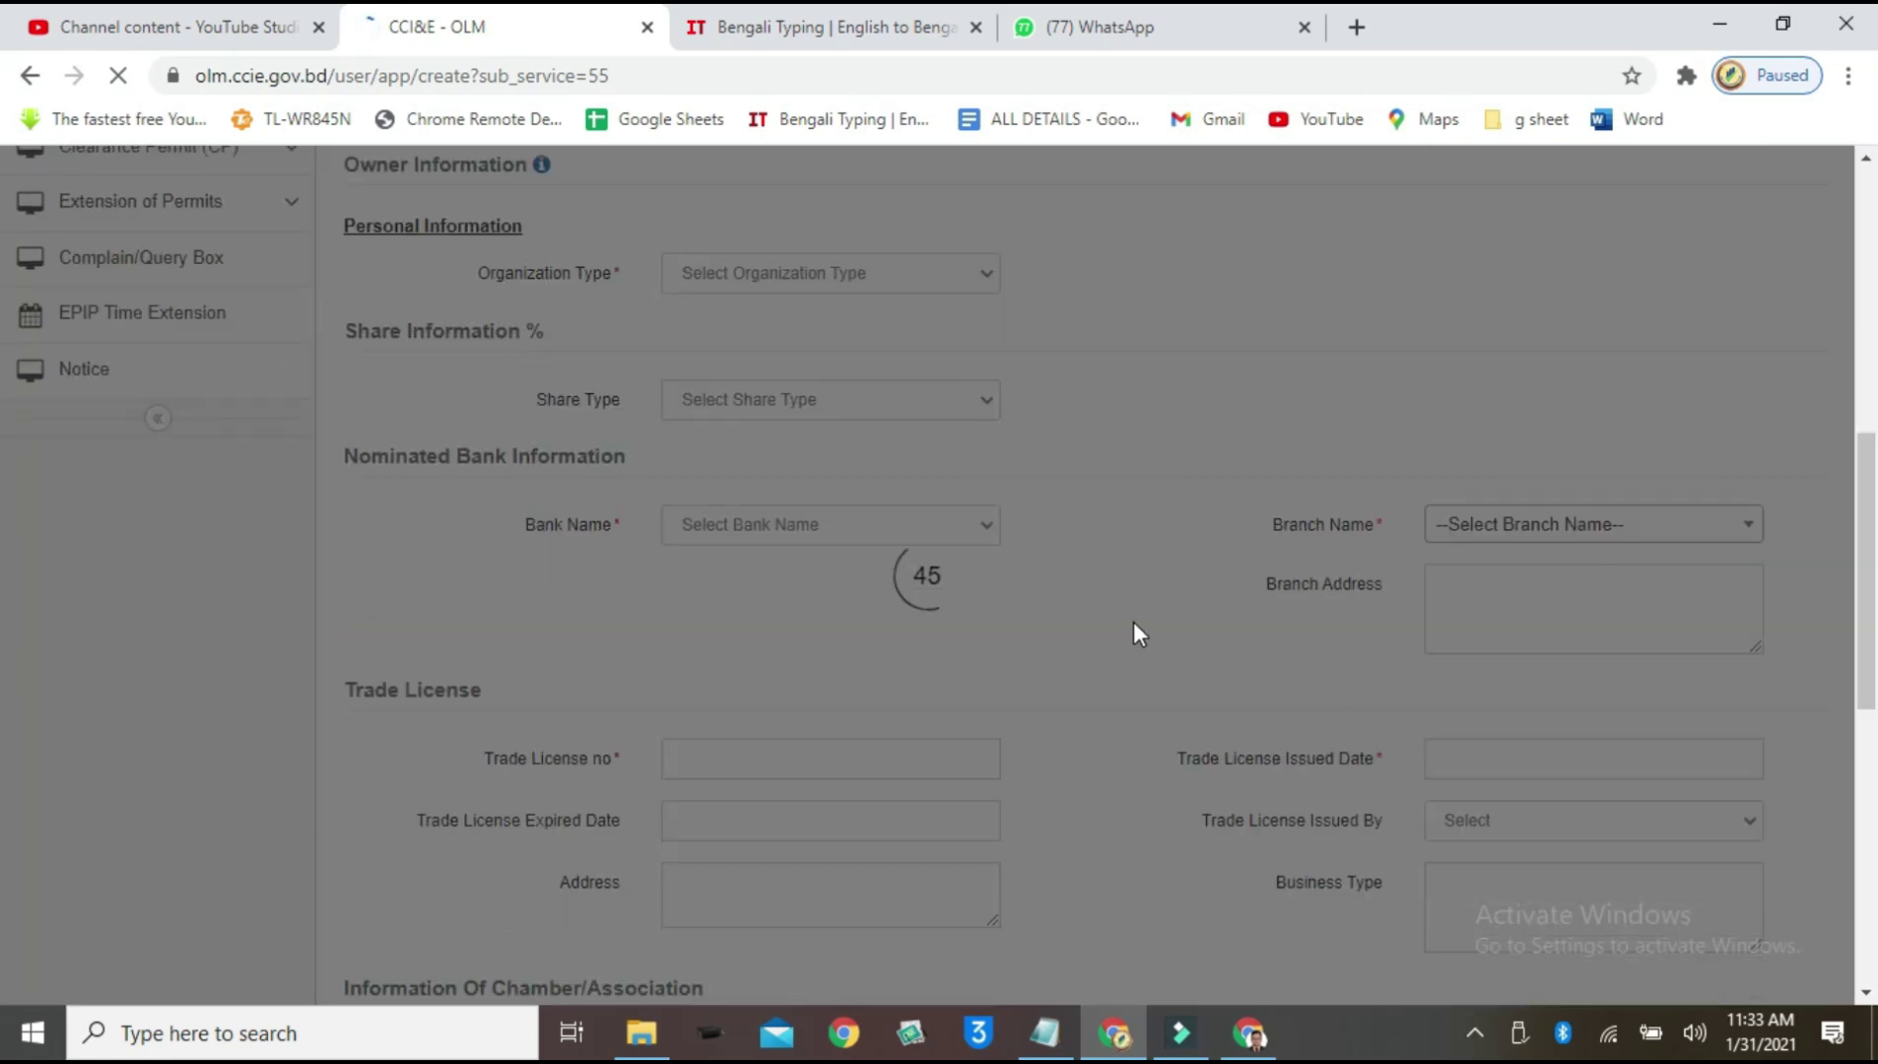
{"action": "scroll", "coordinate": [1118, 556], "scroll_direction": "down", "scroll_amount": 8}
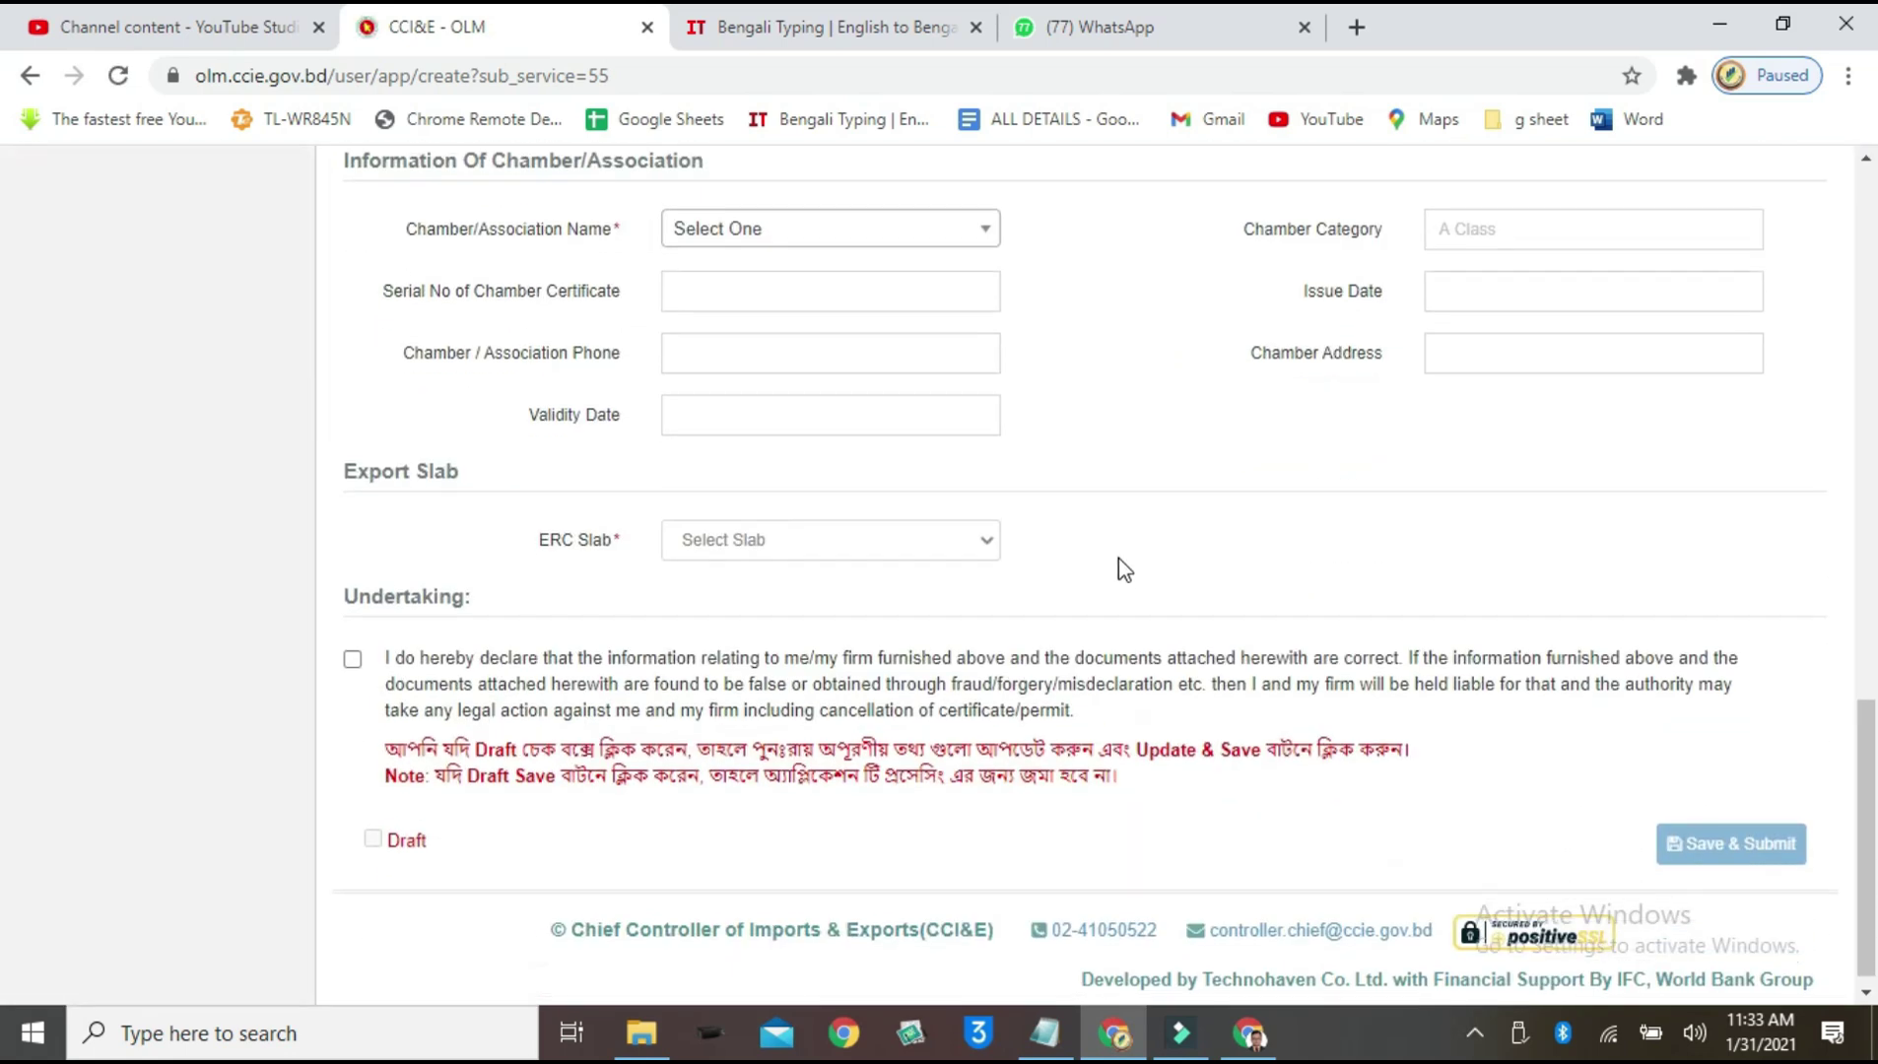
{"action": "scroll", "coordinate": [1121, 606], "scroll_direction": "up", "scroll_amount": 15}
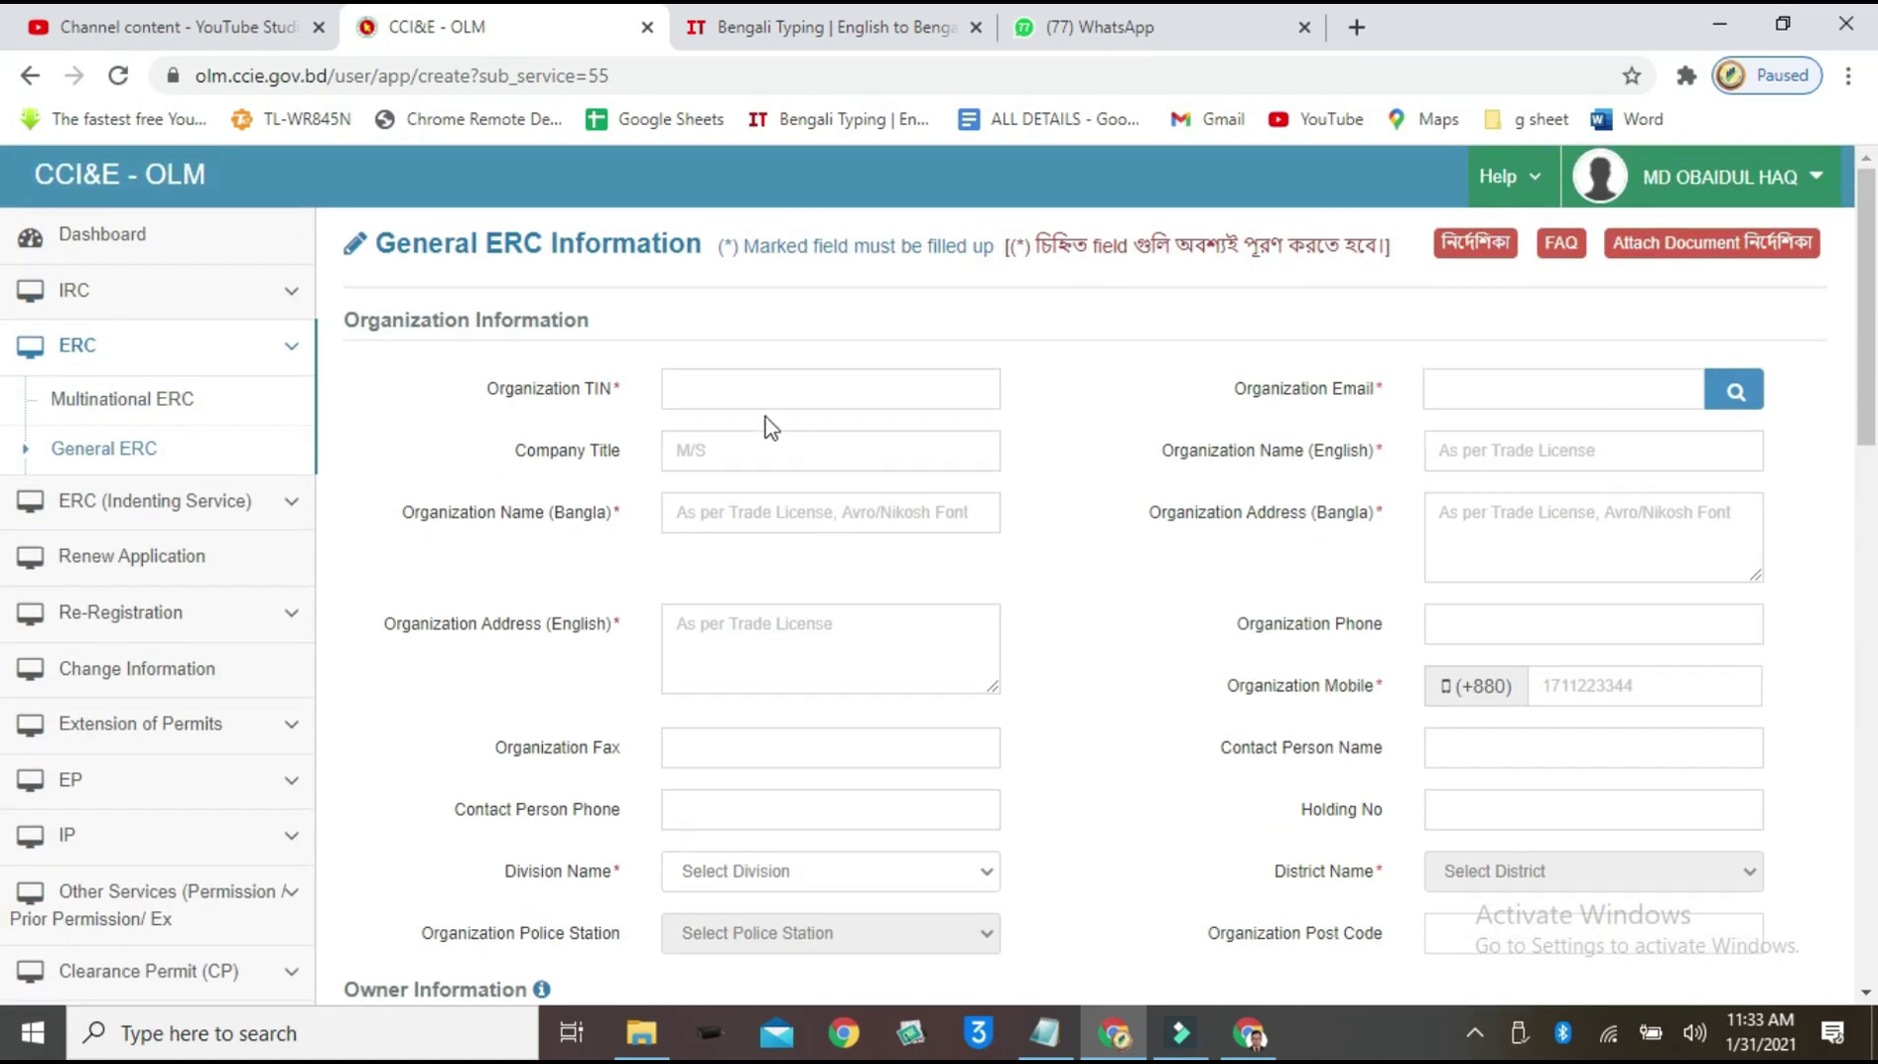
{"action": "scroll", "coordinate": [1148, 591], "scroll_direction": "down", "scroll_amount": 5}
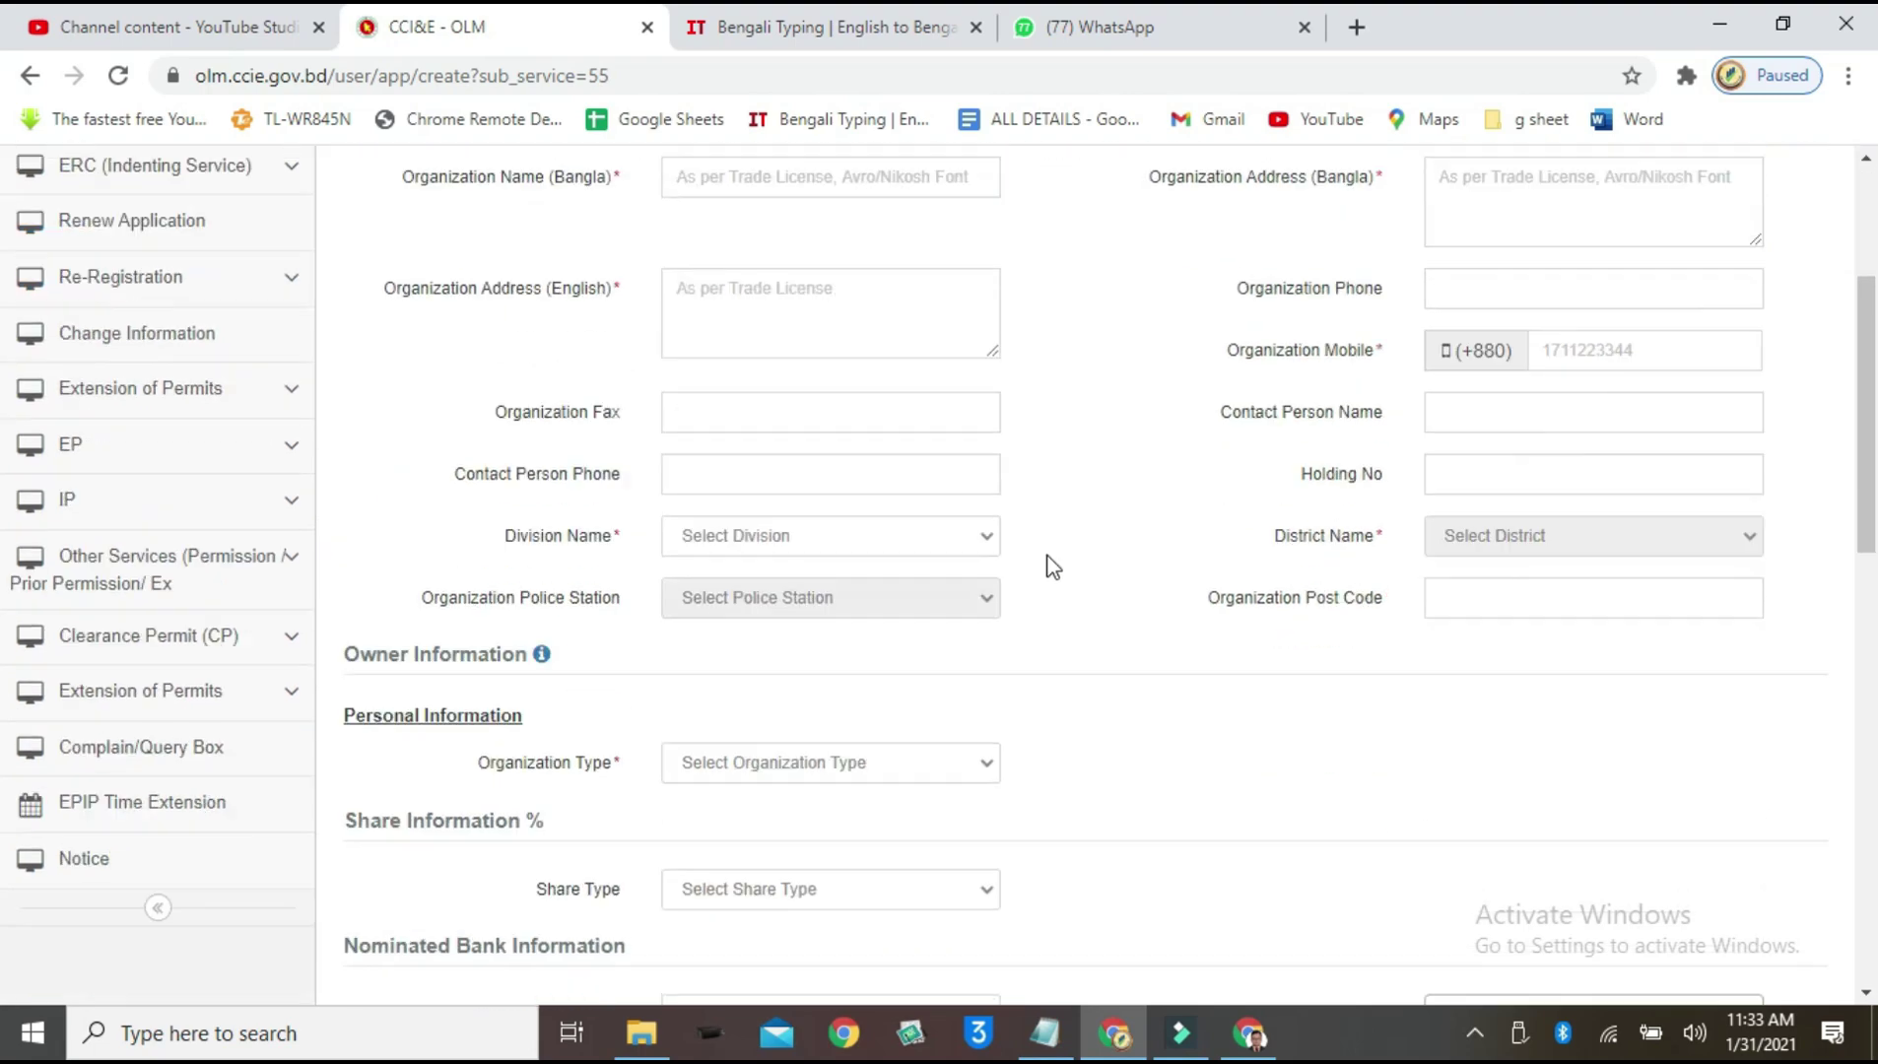
{"action": "scroll", "coordinate": [1094, 502], "scroll_direction": "up", "scroll_amount": 3}
{"action": "scroll", "coordinate": [1214, 586], "scroll_direction": "up", "scroll_amount": 4}
{"action": "scroll", "coordinate": [1205, 596], "scroll_direction": "down", "scroll_amount": 10}
{"action": "scroll", "coordinate": [1205, 596], "scroll_direction": "down", "scroll_amount": 3}
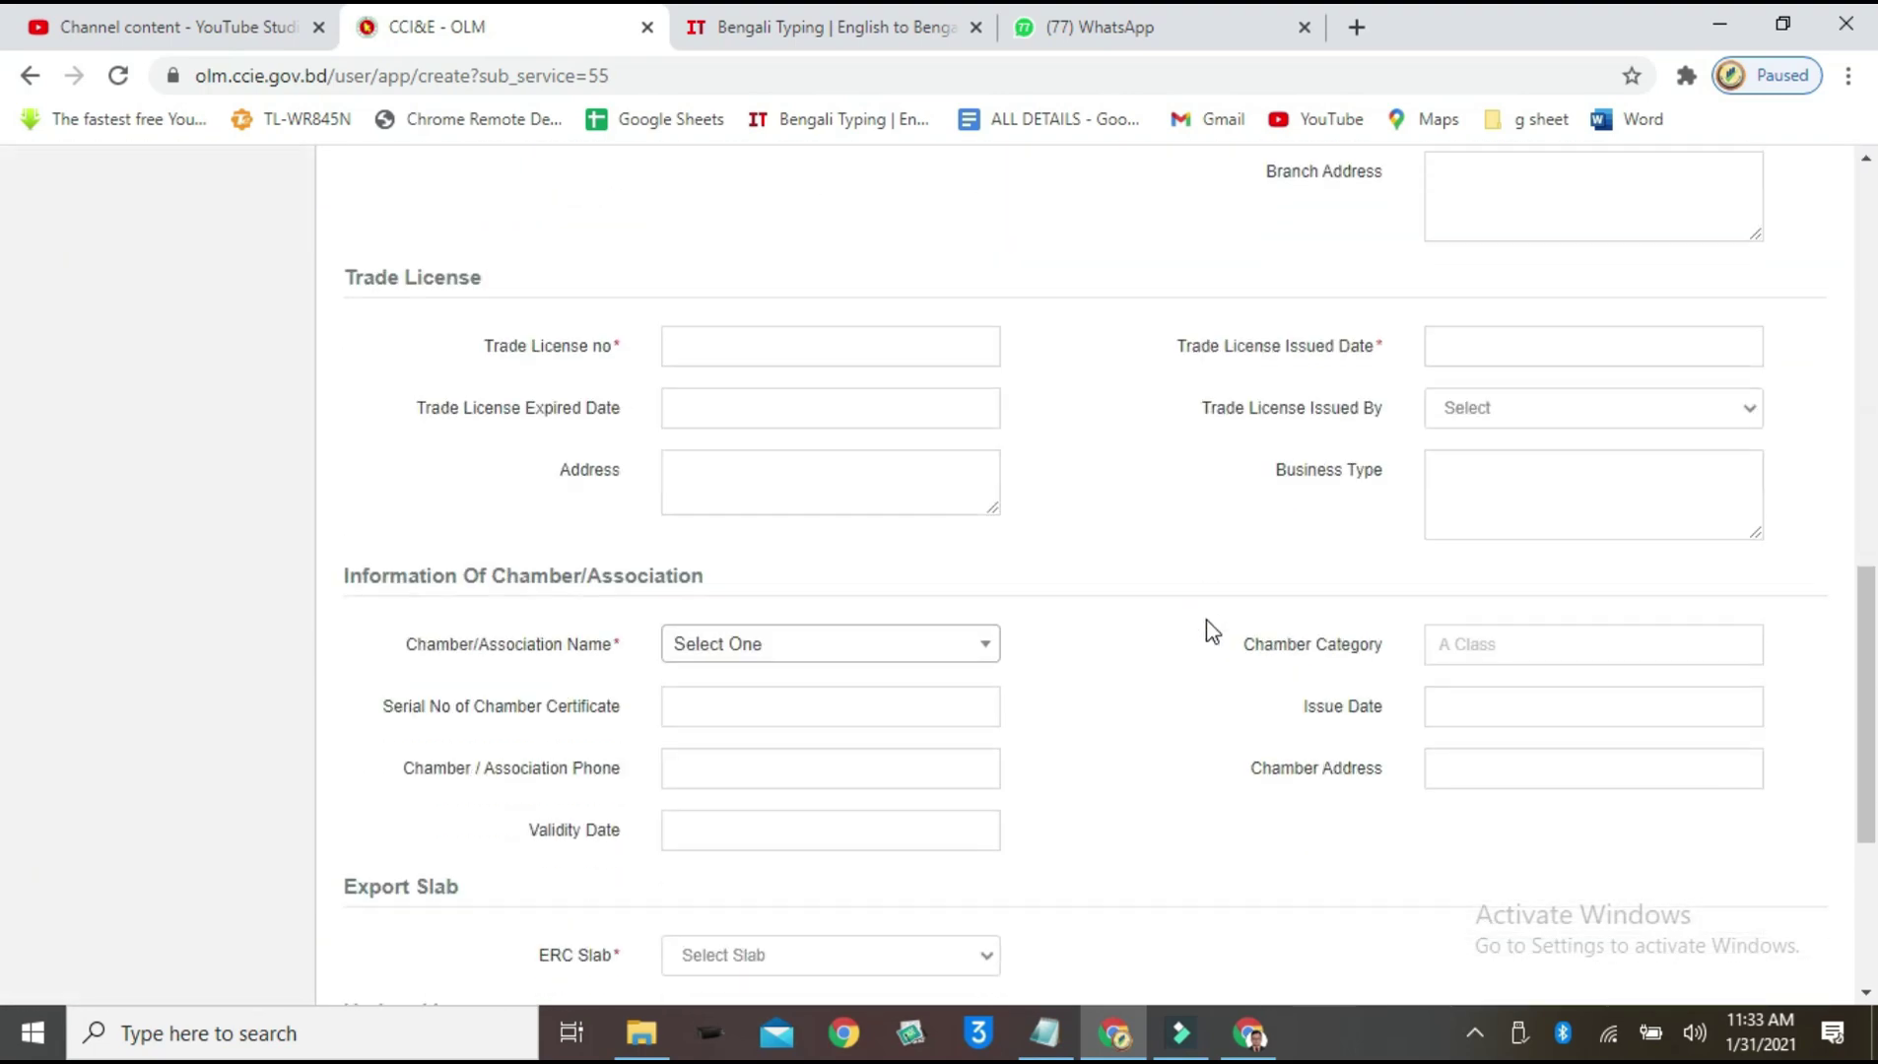
{"action": "scroll", "coordinate": [1210, 620], "scroll_direction": "up", "scroll_amount": 7}
{"action": "scroll", "coordinate": [1204, 540], "scroll_direction": "up", "scroll_amount": 6}
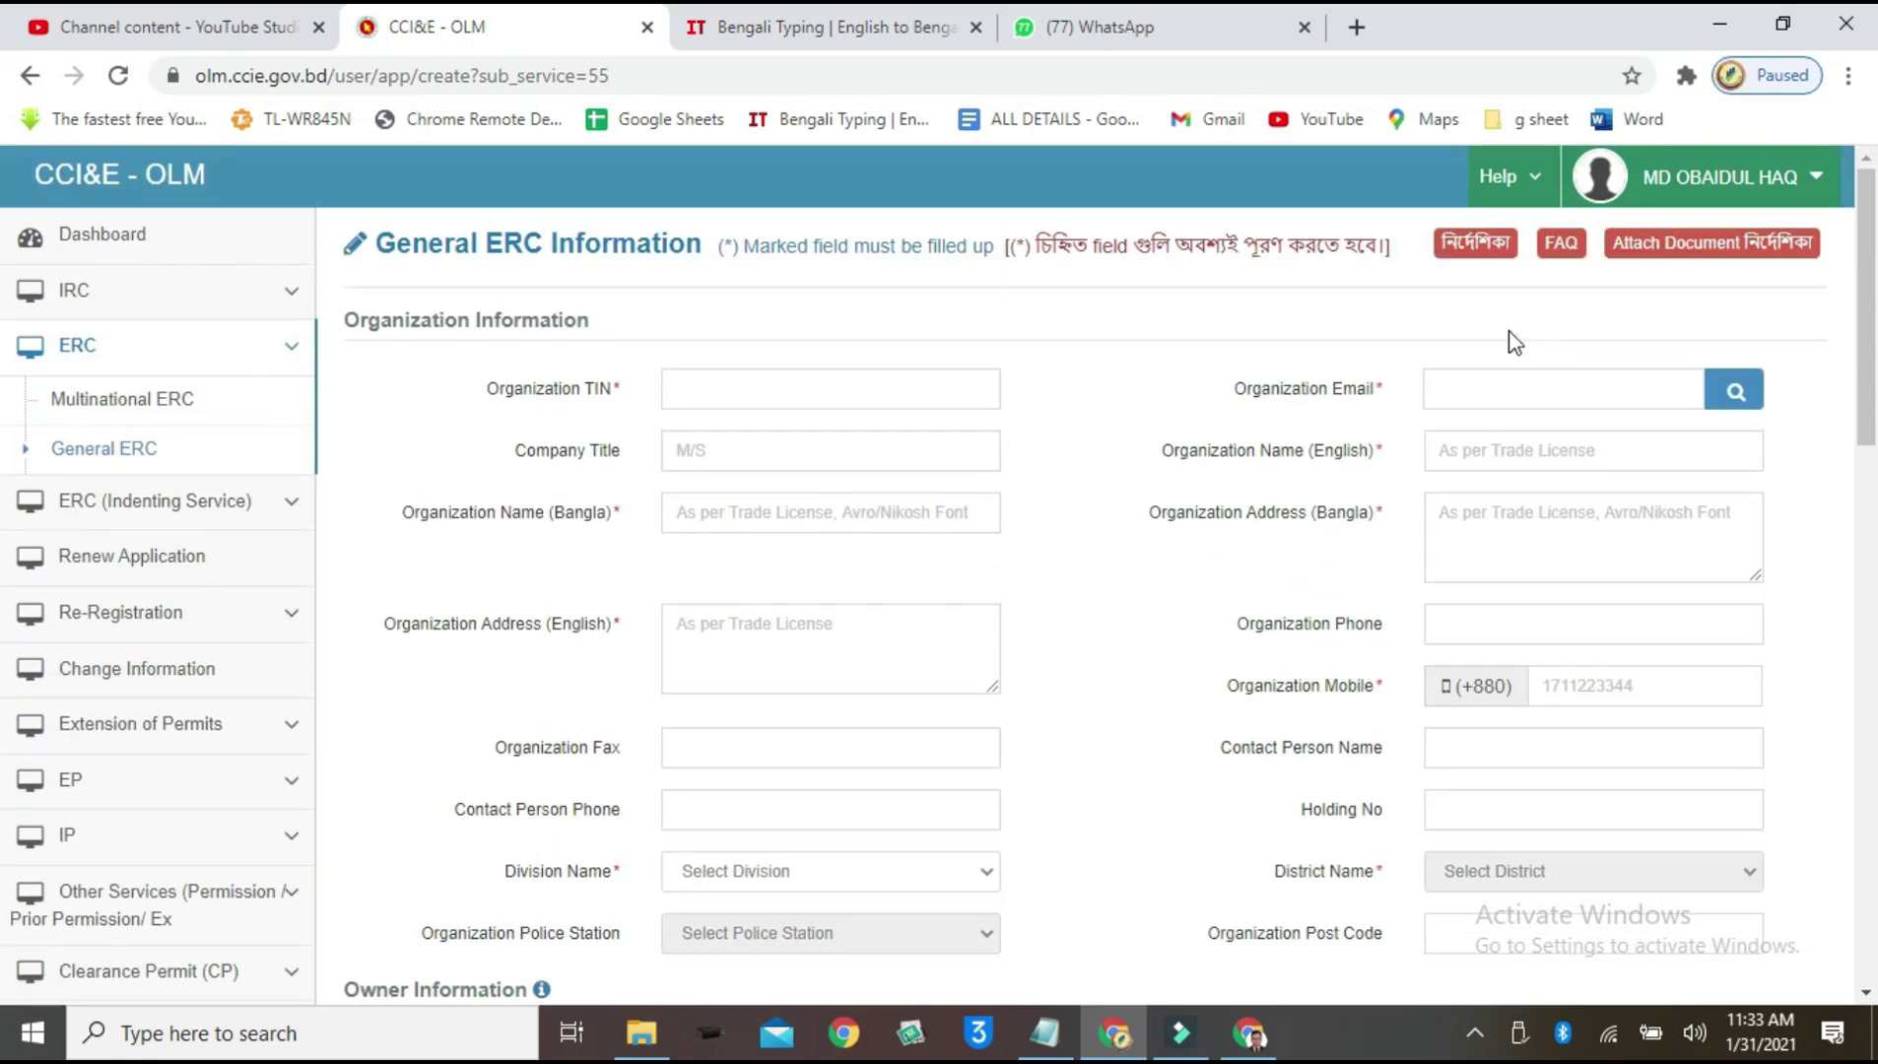
Step: Read the General ERC form's নির্দেশিকা guidelines and close them
{"action": "left_click", "coordinate": [1480, 241]}
{"action": "scroll", "coordinate": [1092, 468], "scroll_direction": "down", "scroll_amount": 5}
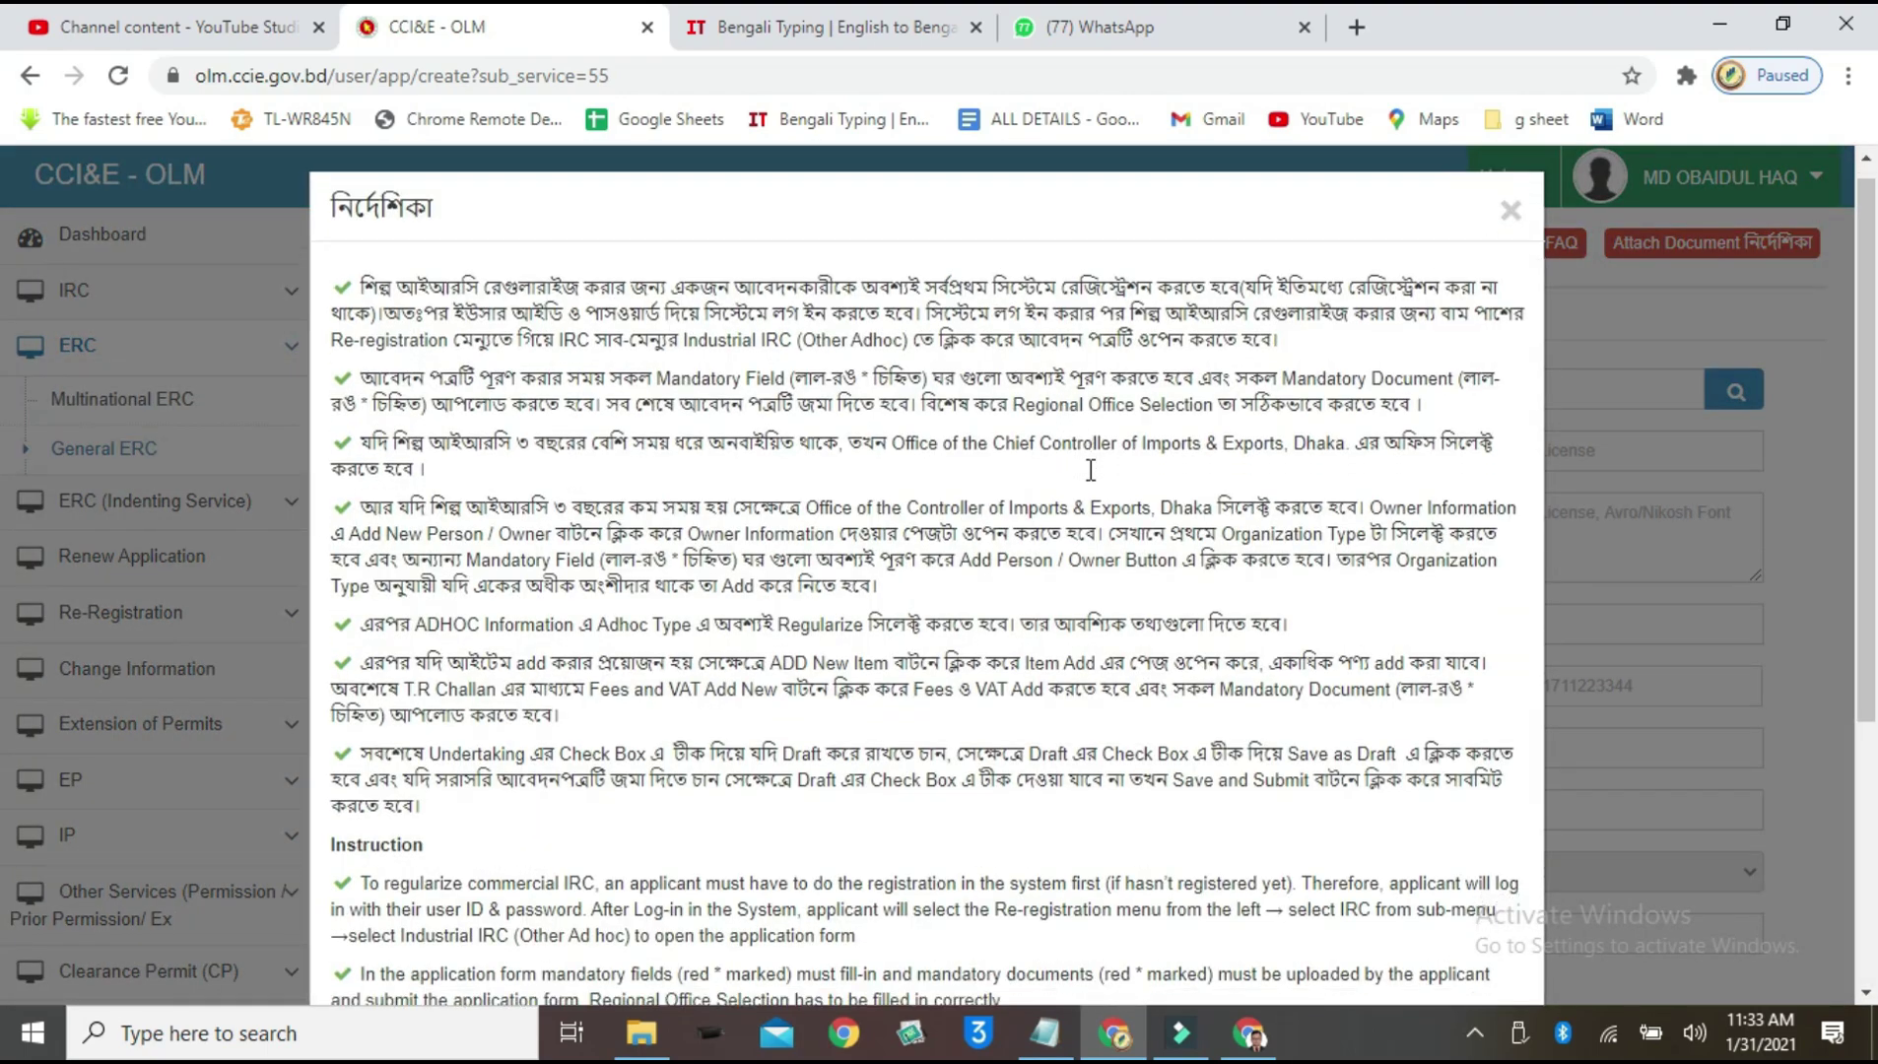
{"action": "scroll", "coordinate": [1100, 544], "scroll_direction": "up", "scroll_amount": 5}
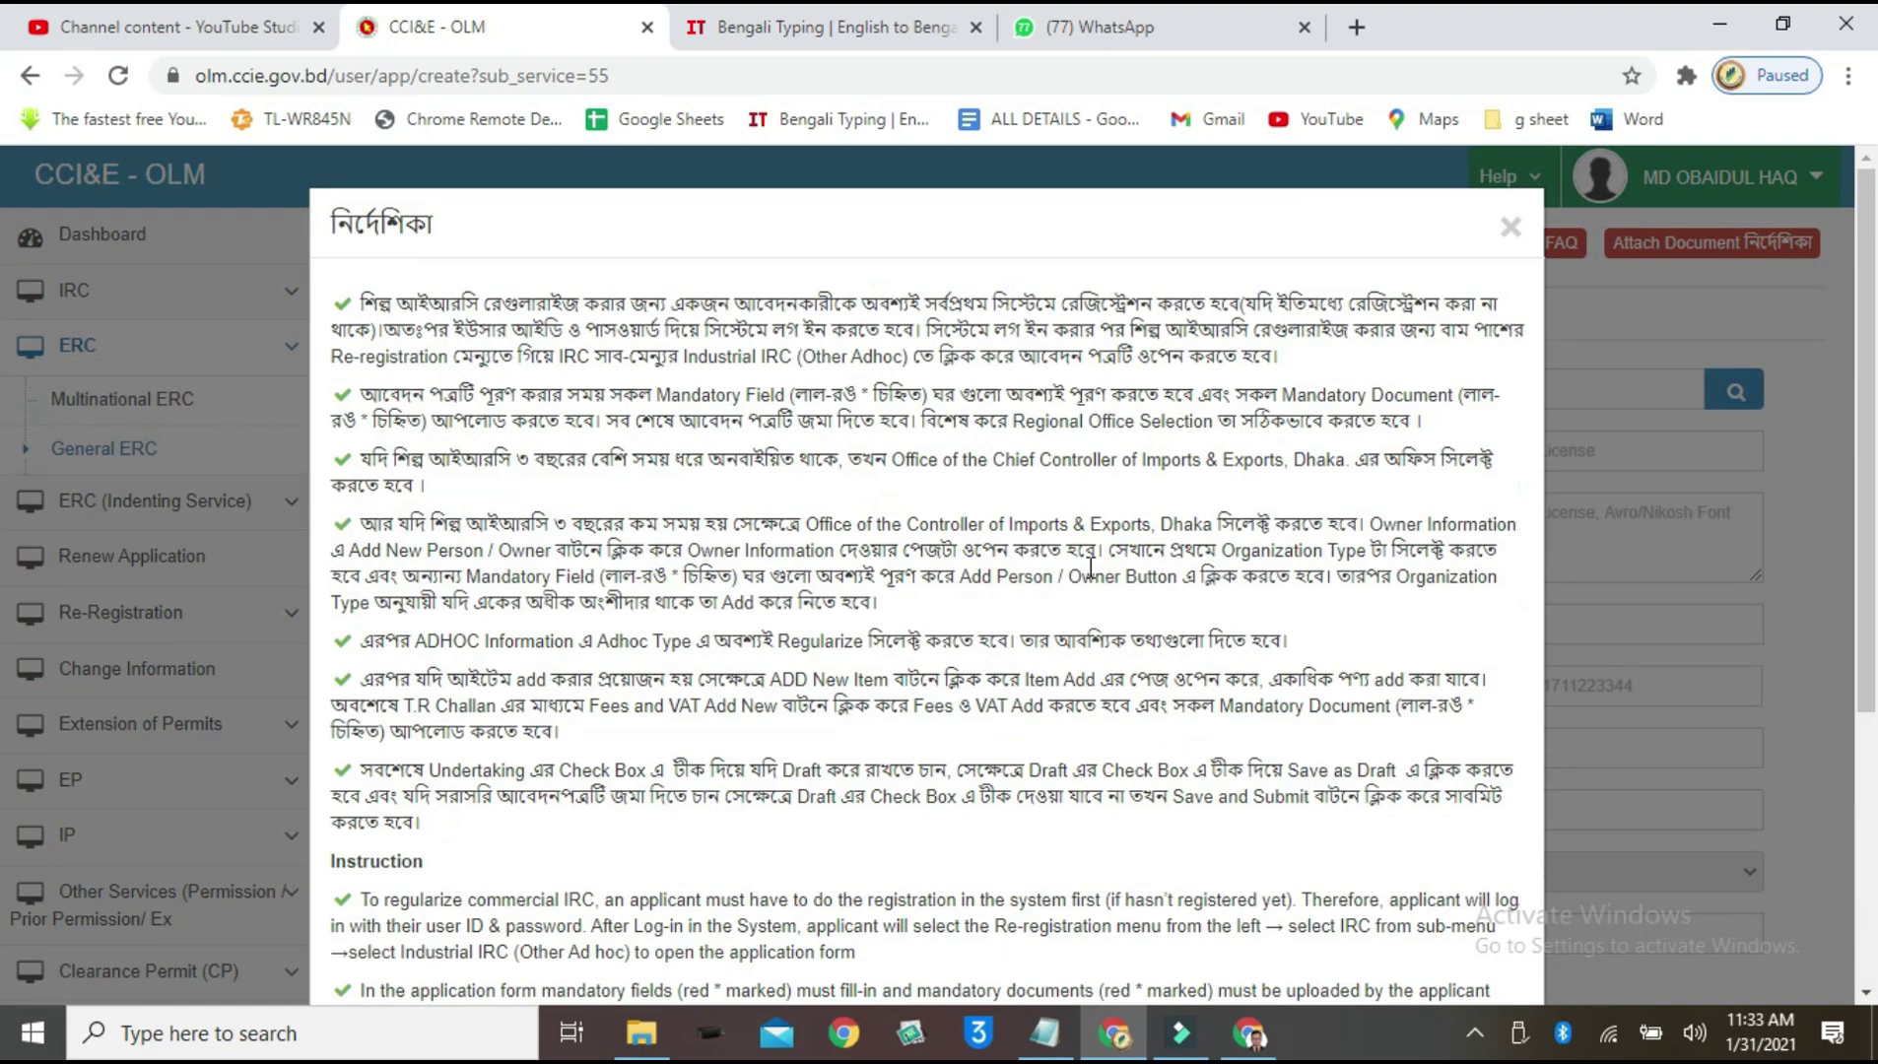
{"action": "left_click", "coordinate": [1510, 227]}
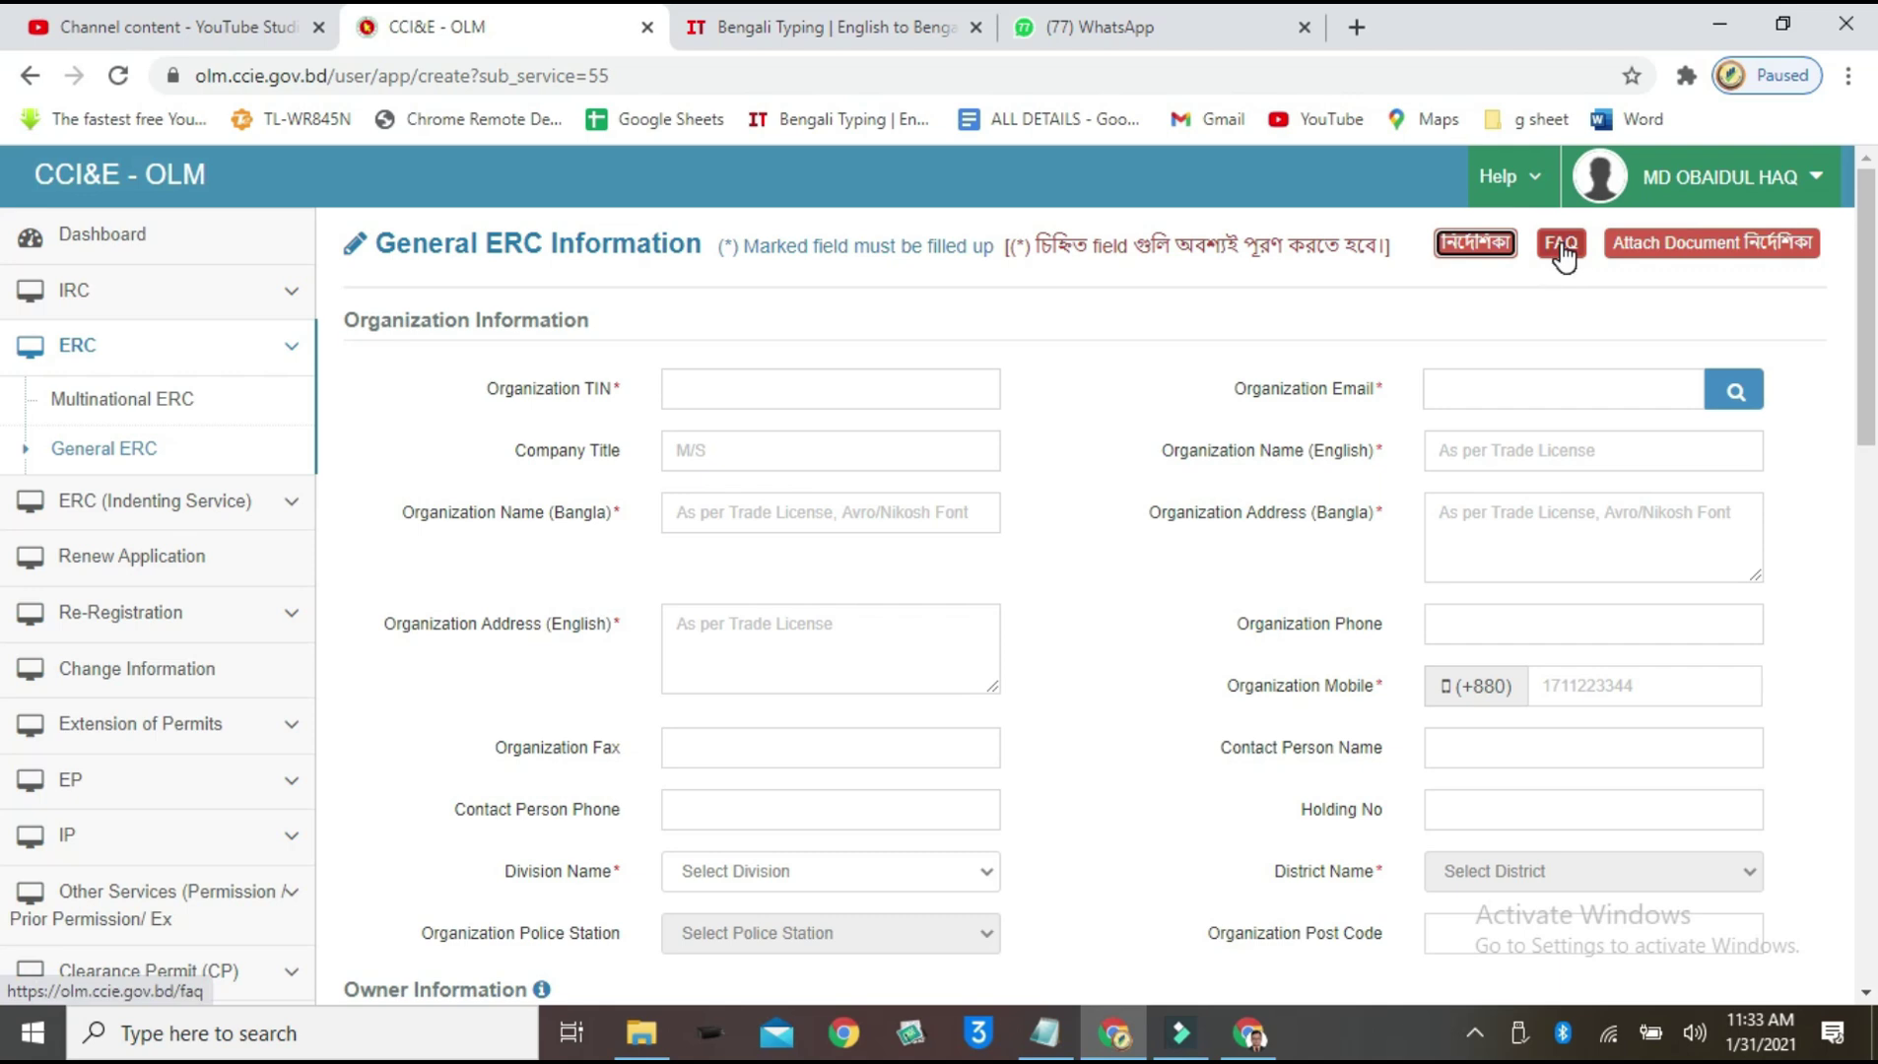
Step: Look through the questions on the FAQ page, and return to the General ERC form
{"action": "left_click", "coordinate": [1563, 258]}
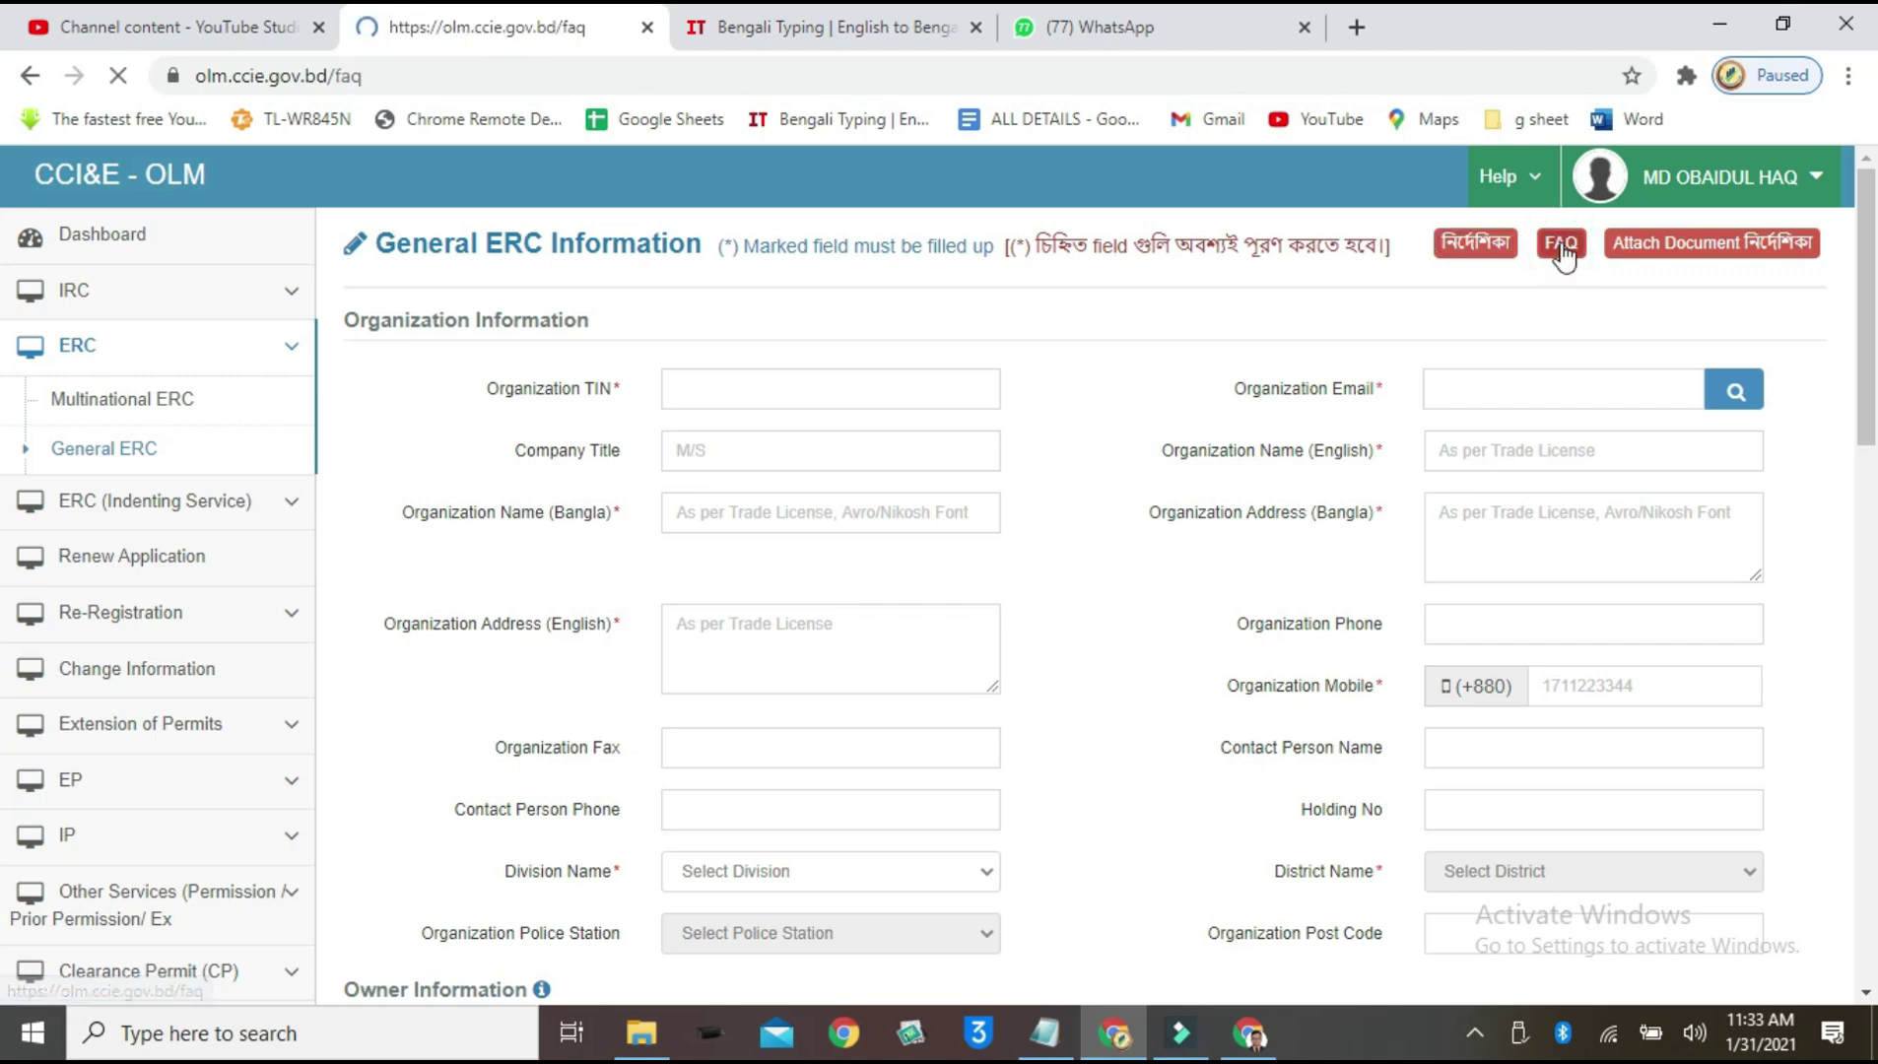
{"action": "scroll", "coordinate": [942, 569], "scroll_direction": "down", "scroll_amount": 10}
{"action": "scroll", "coordinate": [949, 588], "scroll_direction": "up", "scroll_amount": 10}
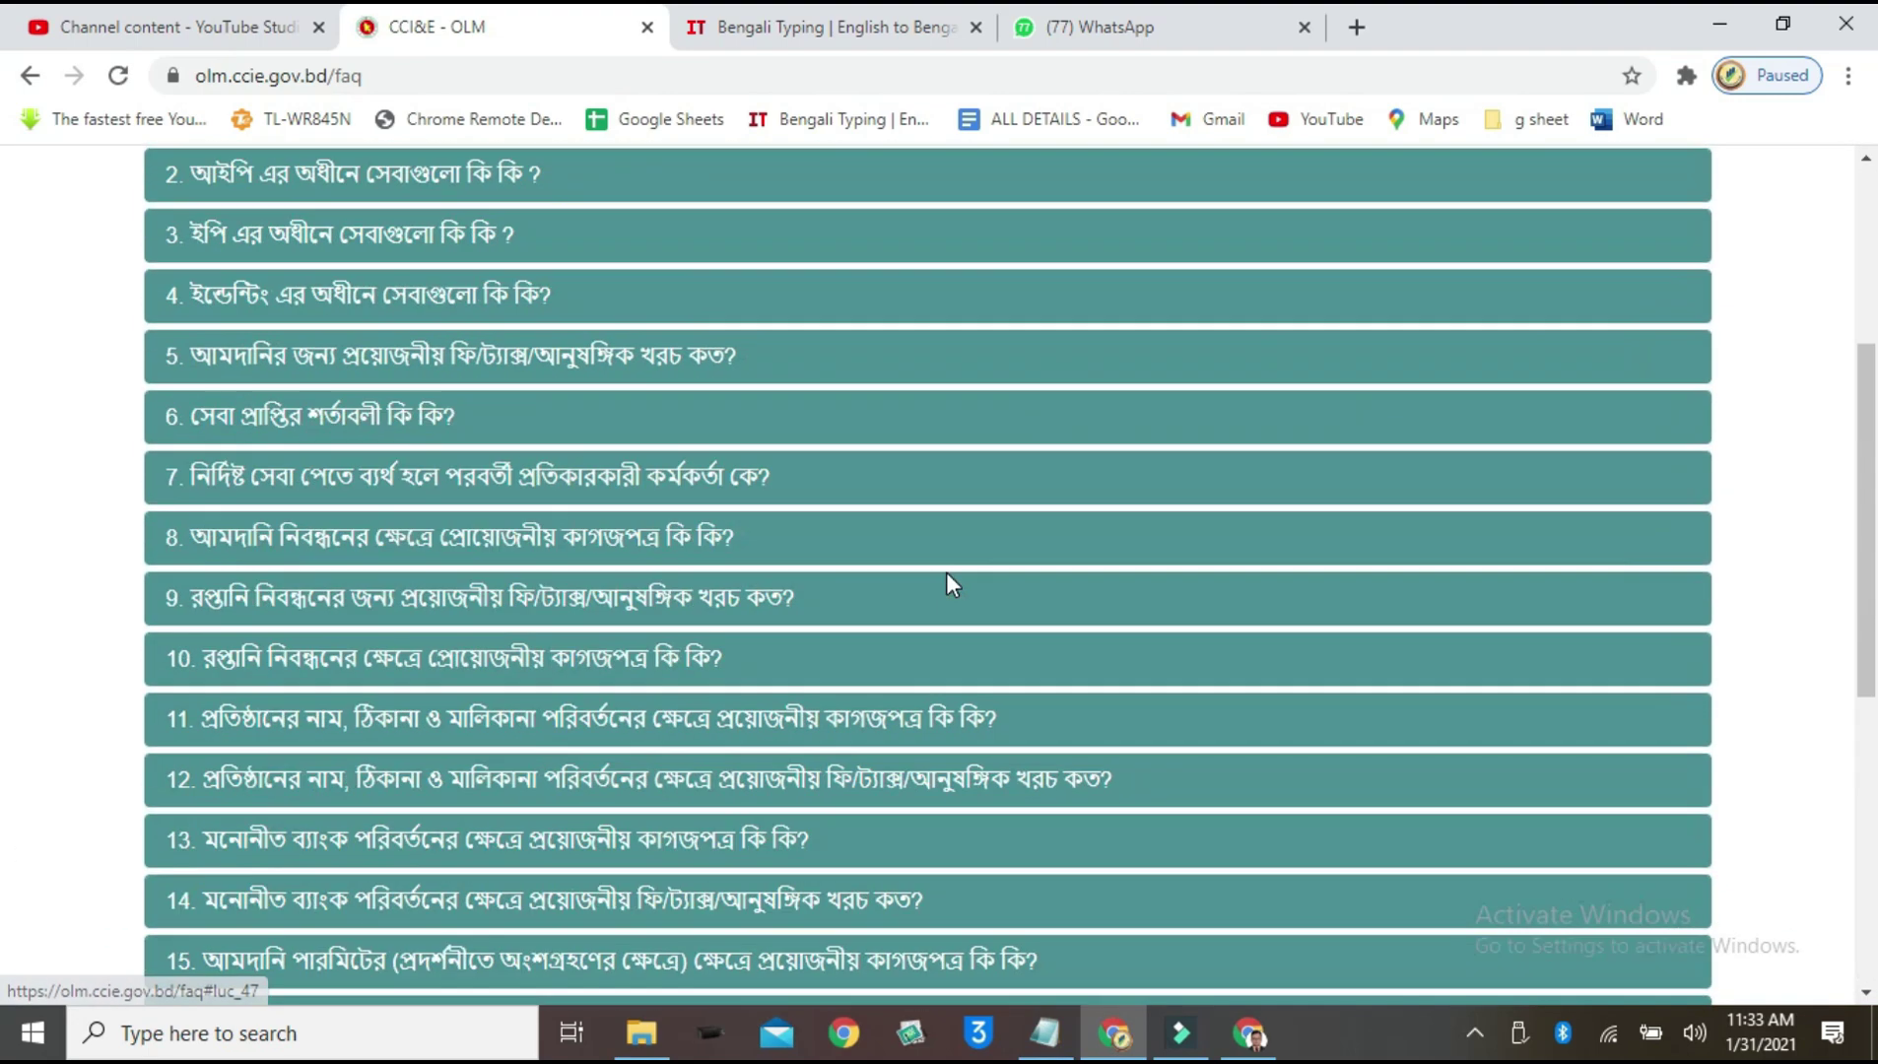
{"action": "left_click", "coordinate": [29, 79]}
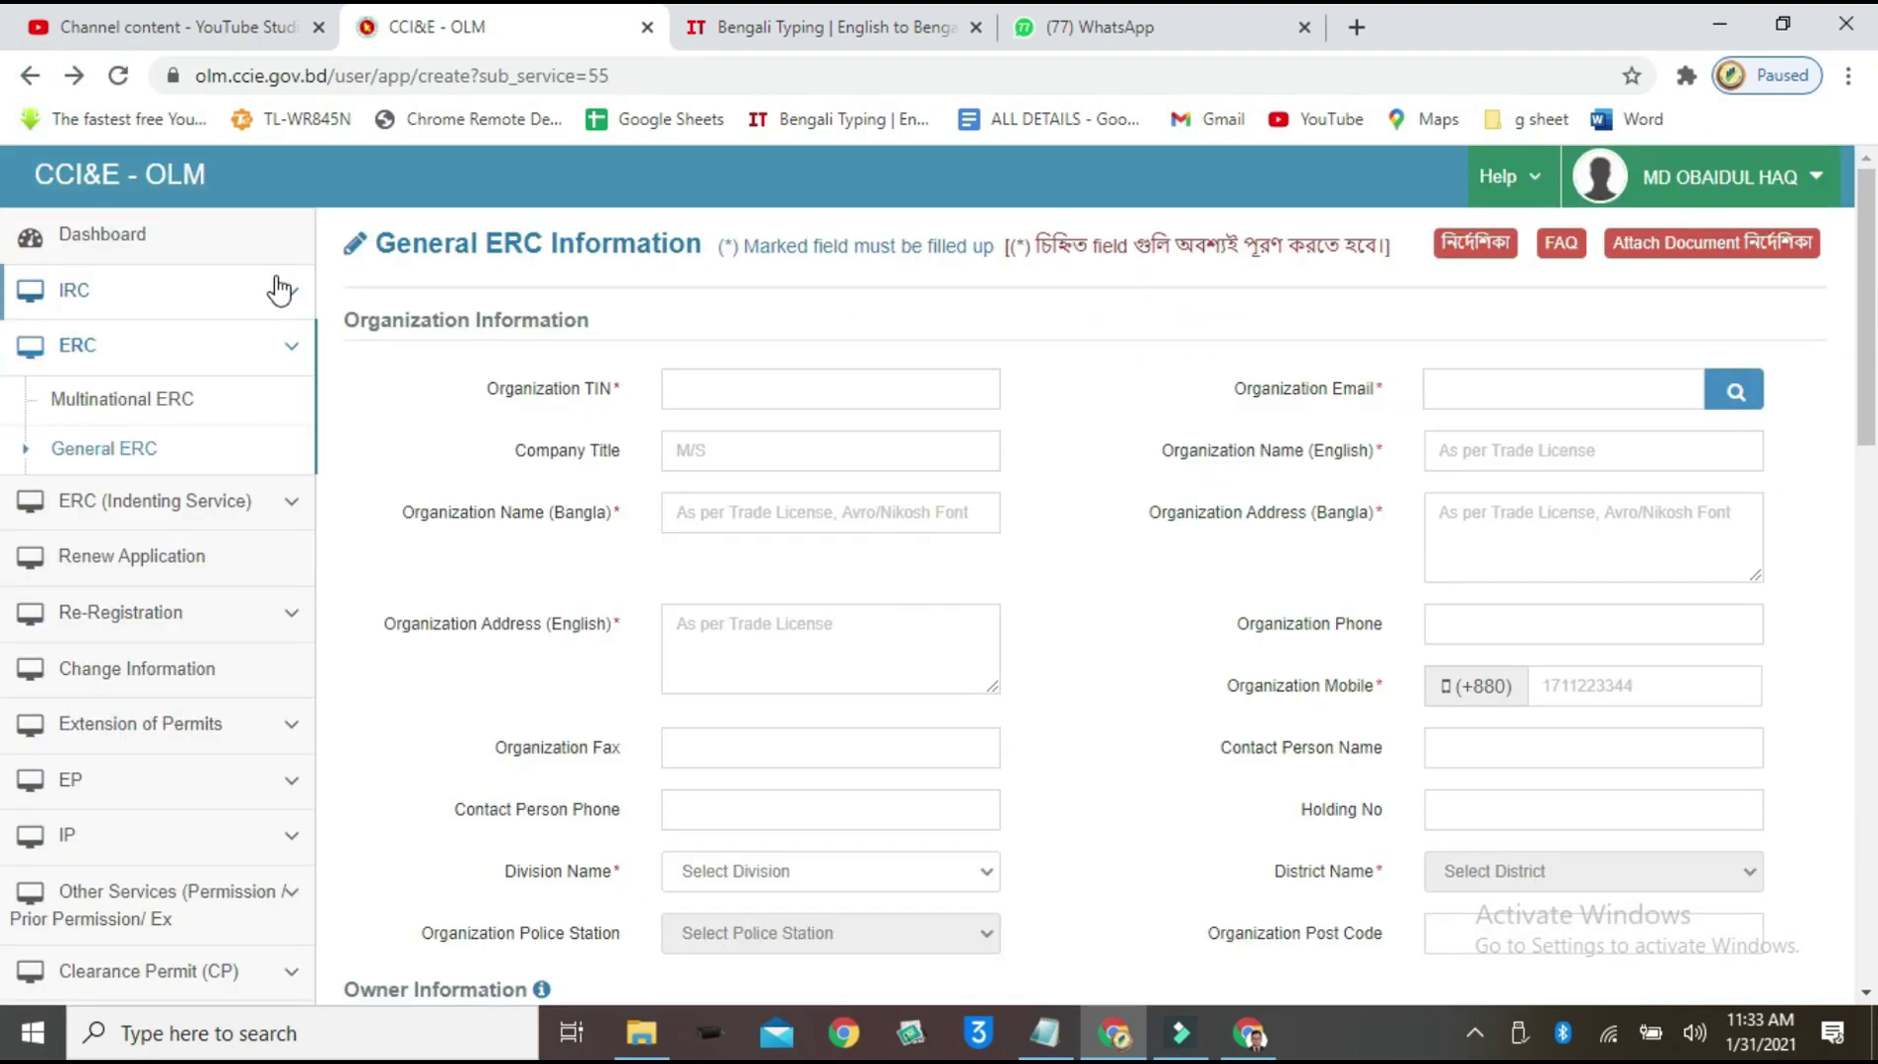
Step: Open the Commercial IRC application form from the IRC services
{"action": "left_click", "coordinate": [283, 291]}
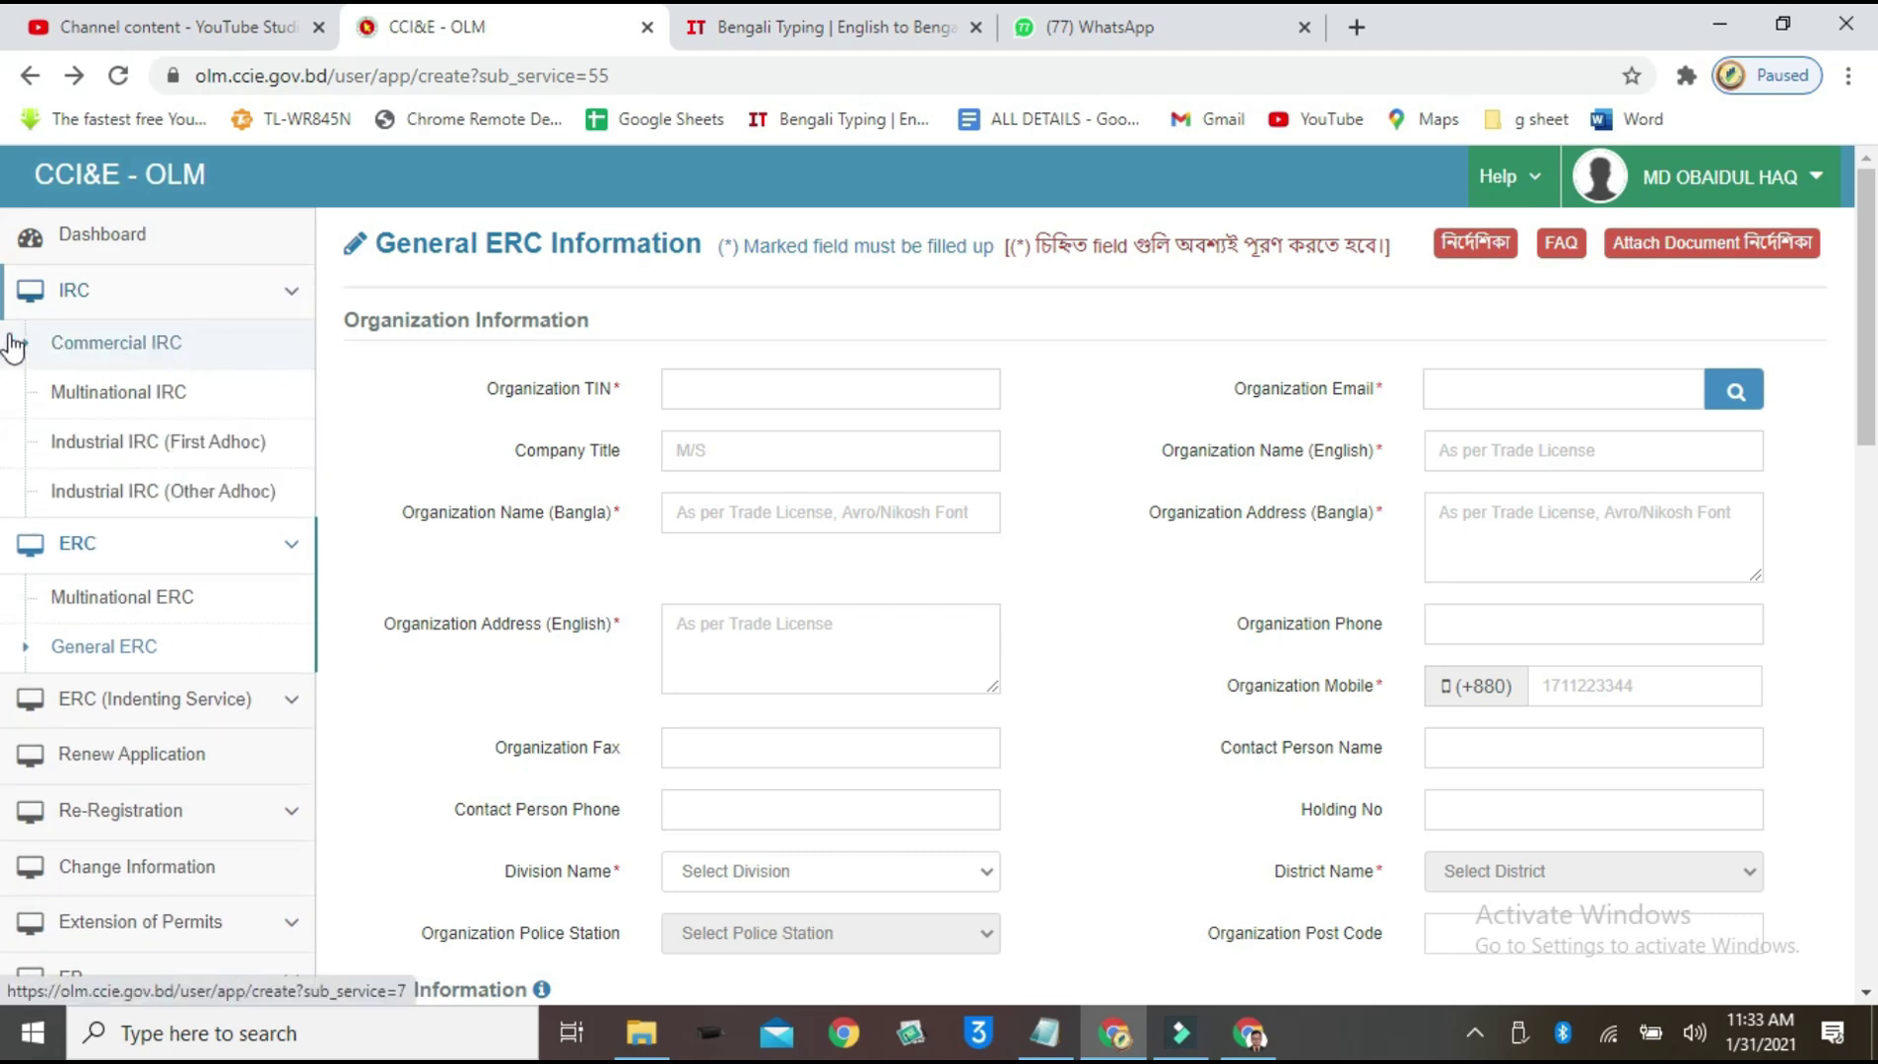
{"action": "left_click", "coordinate": [138, 347]}
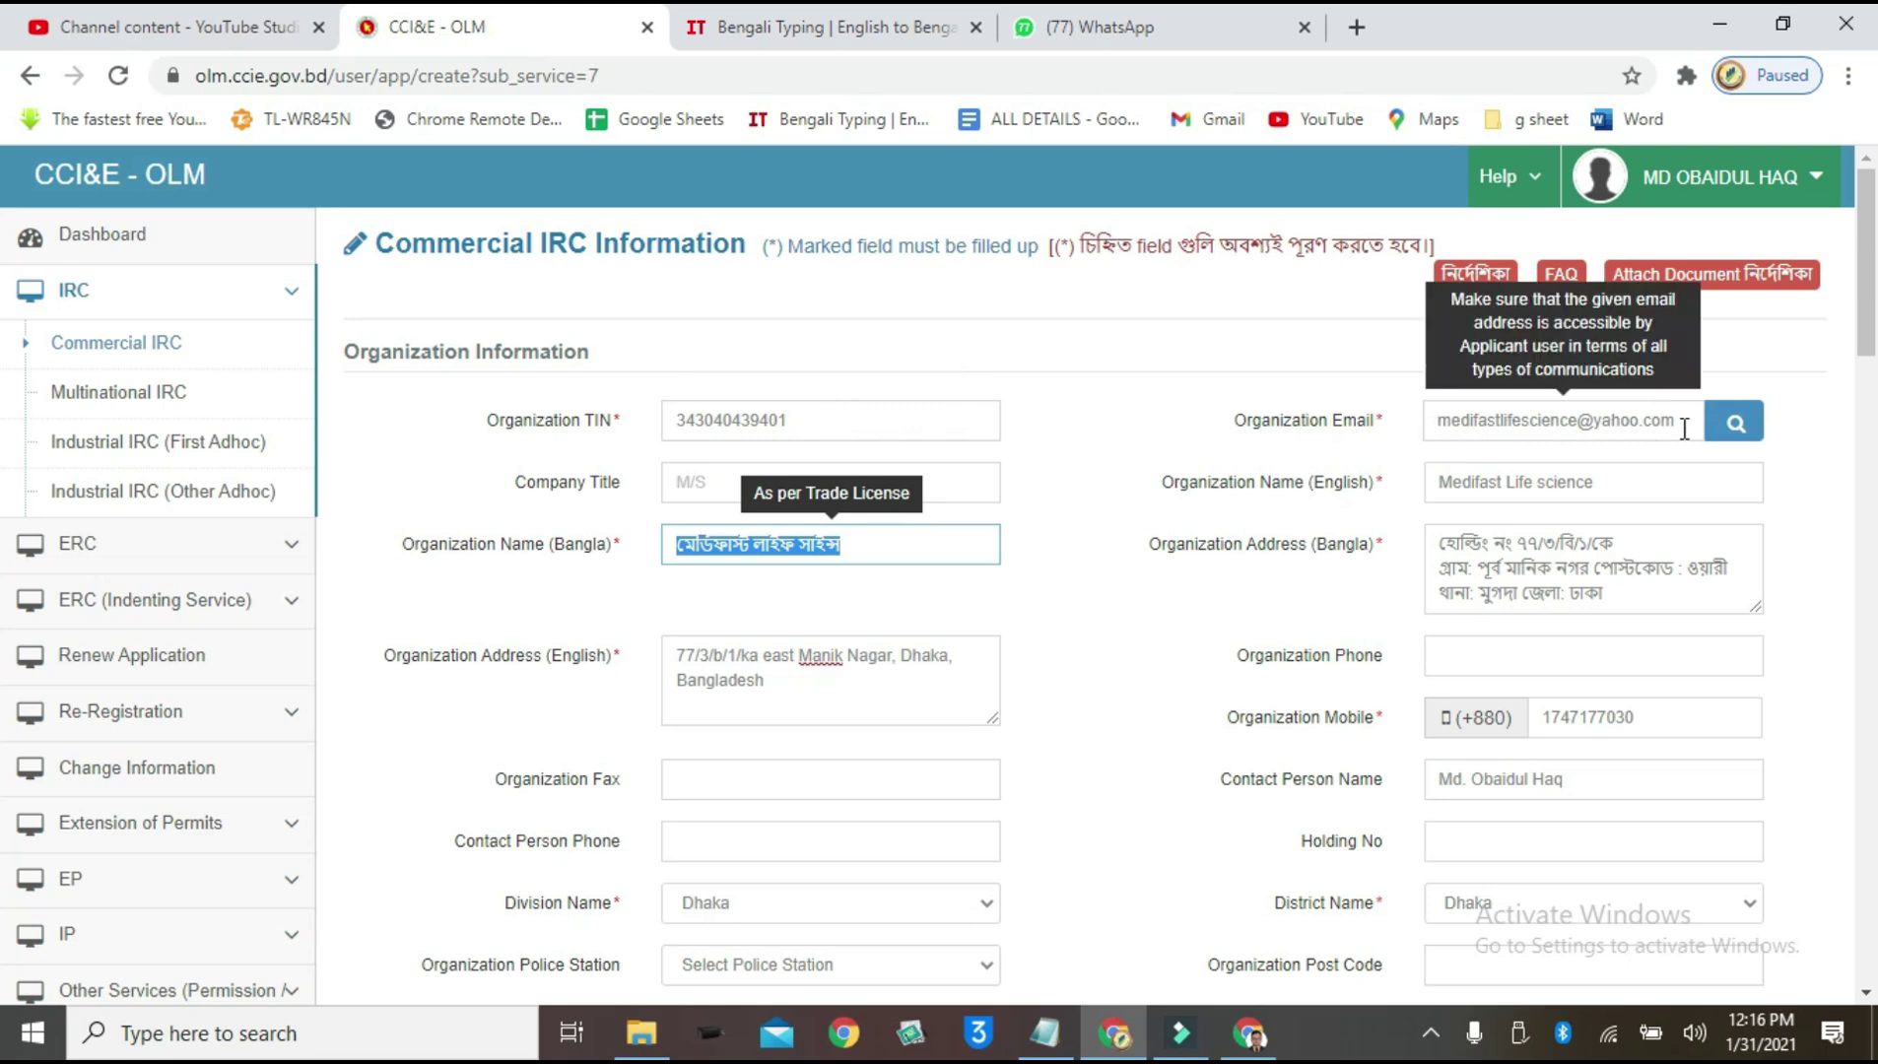
Step: Review the organization information on the Commercial IRC form and set the organization police station to BADDA
{"action": "scroll", "coordinate": [1238, 621], "scroll_direction": "down", "scroll_amount": 1}
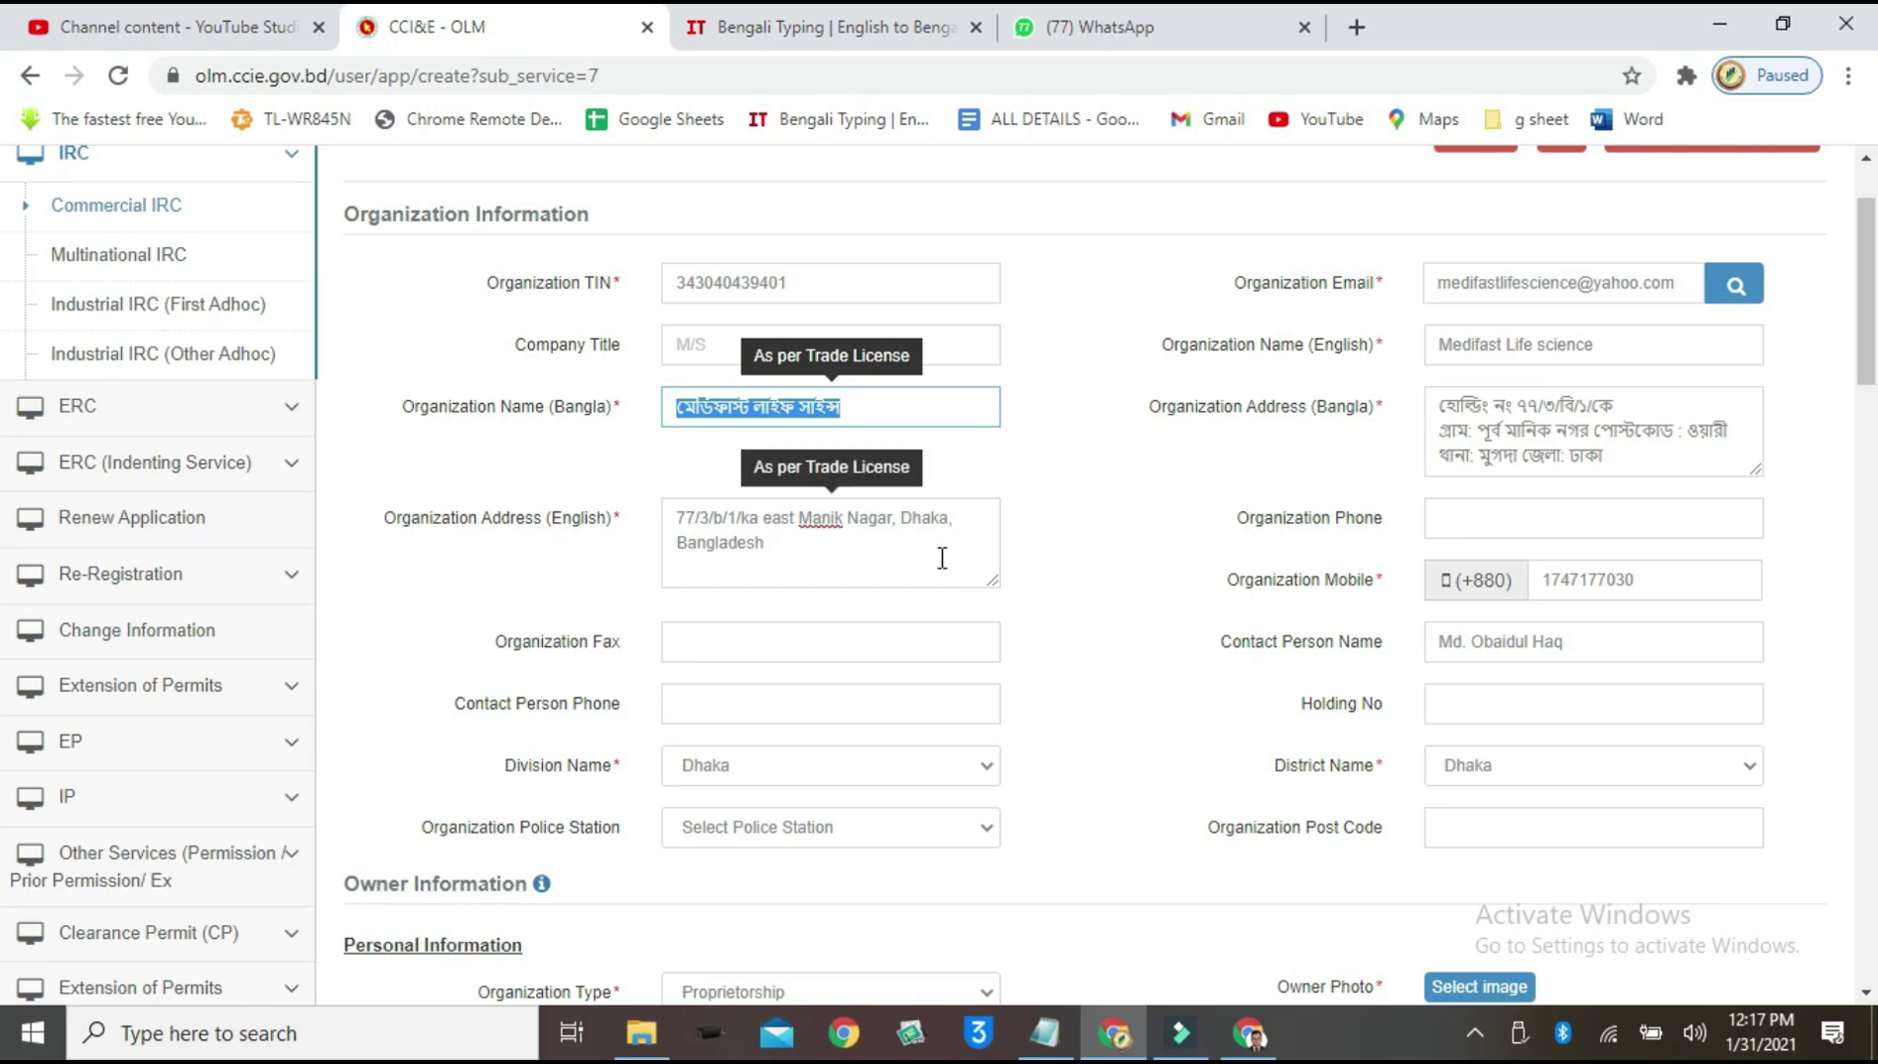
{"action": "scroll", "coordinate": [1103, 566], "scroll_direction": "down", "scroll_amount": 3}
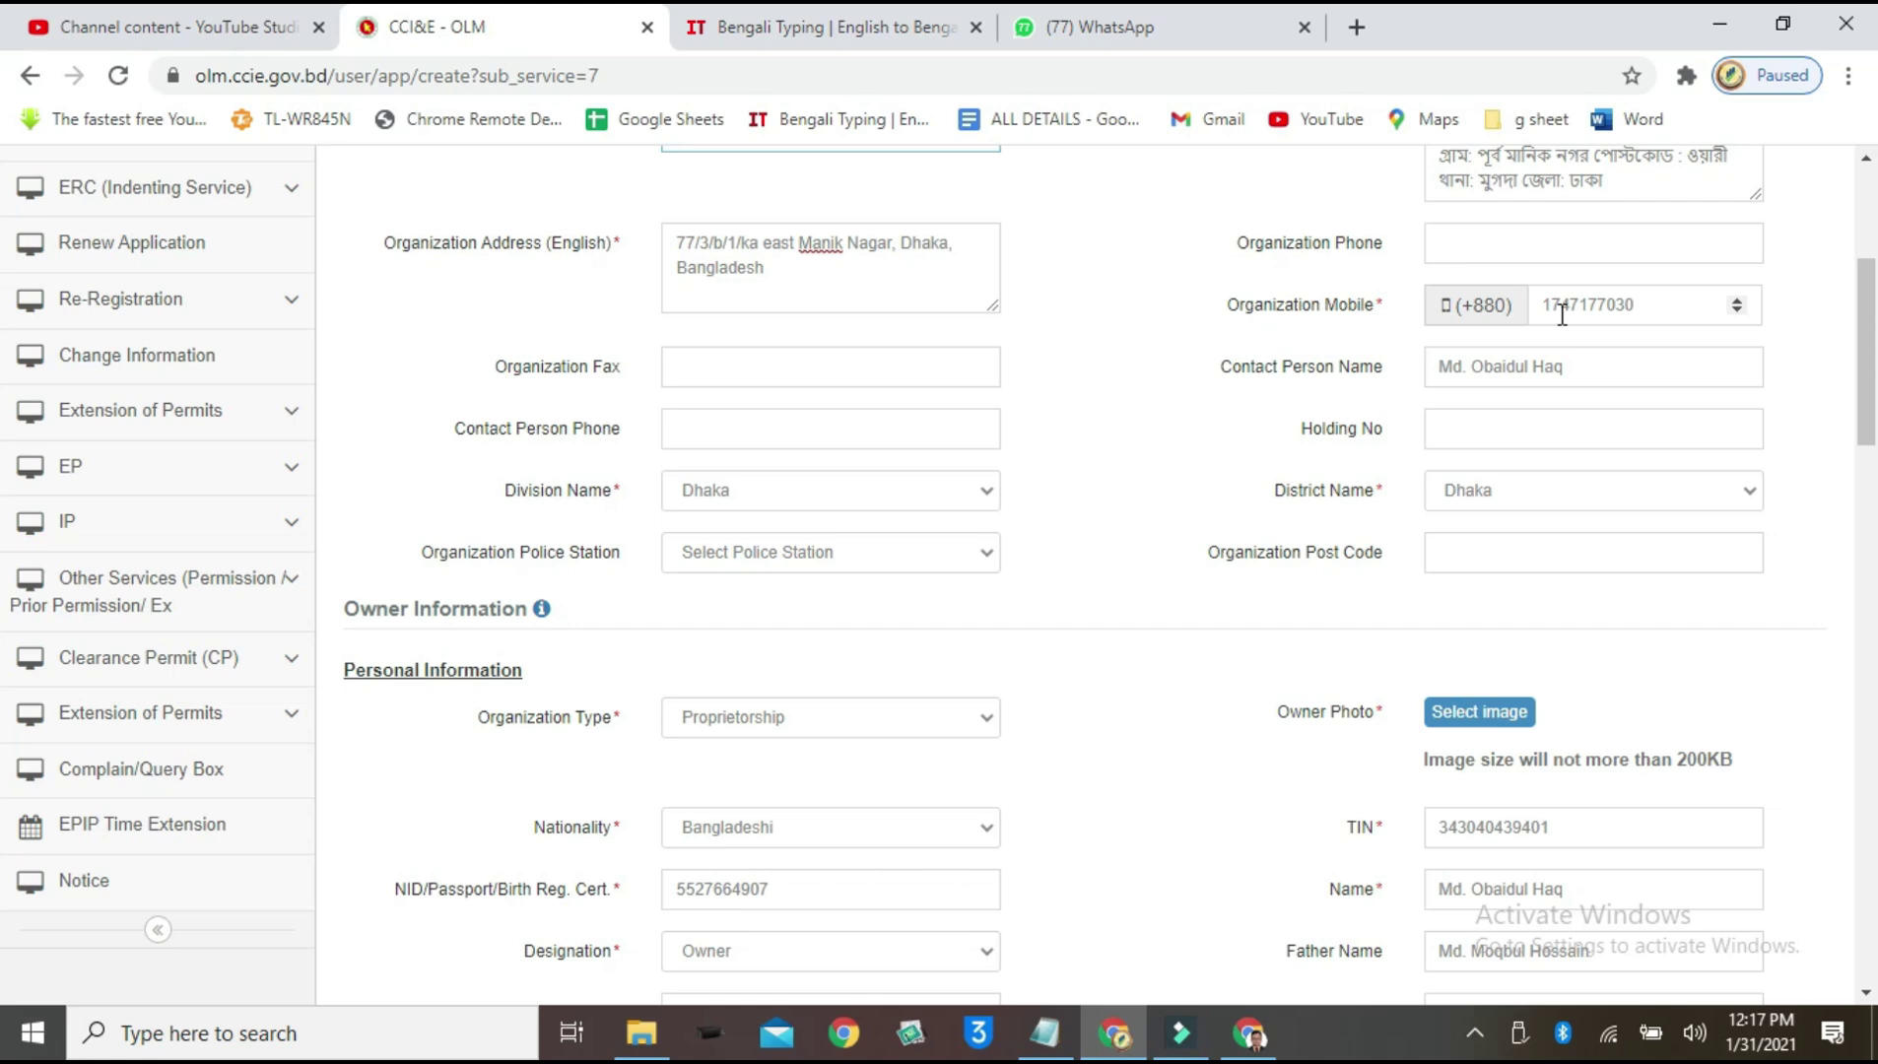
{"action": "scroll", "coordinate": [1297, 443], "scroll_direction": "down", "scroll_amount": 2}
{"action": "scroll", "coordinate": [1295, 448], "scroll_direction": "up", "scroll_amount": 2}
{"action": "scroll", "coordinate": [1249, 542], "scroll_direction": "down", "scroll_amount": 1}
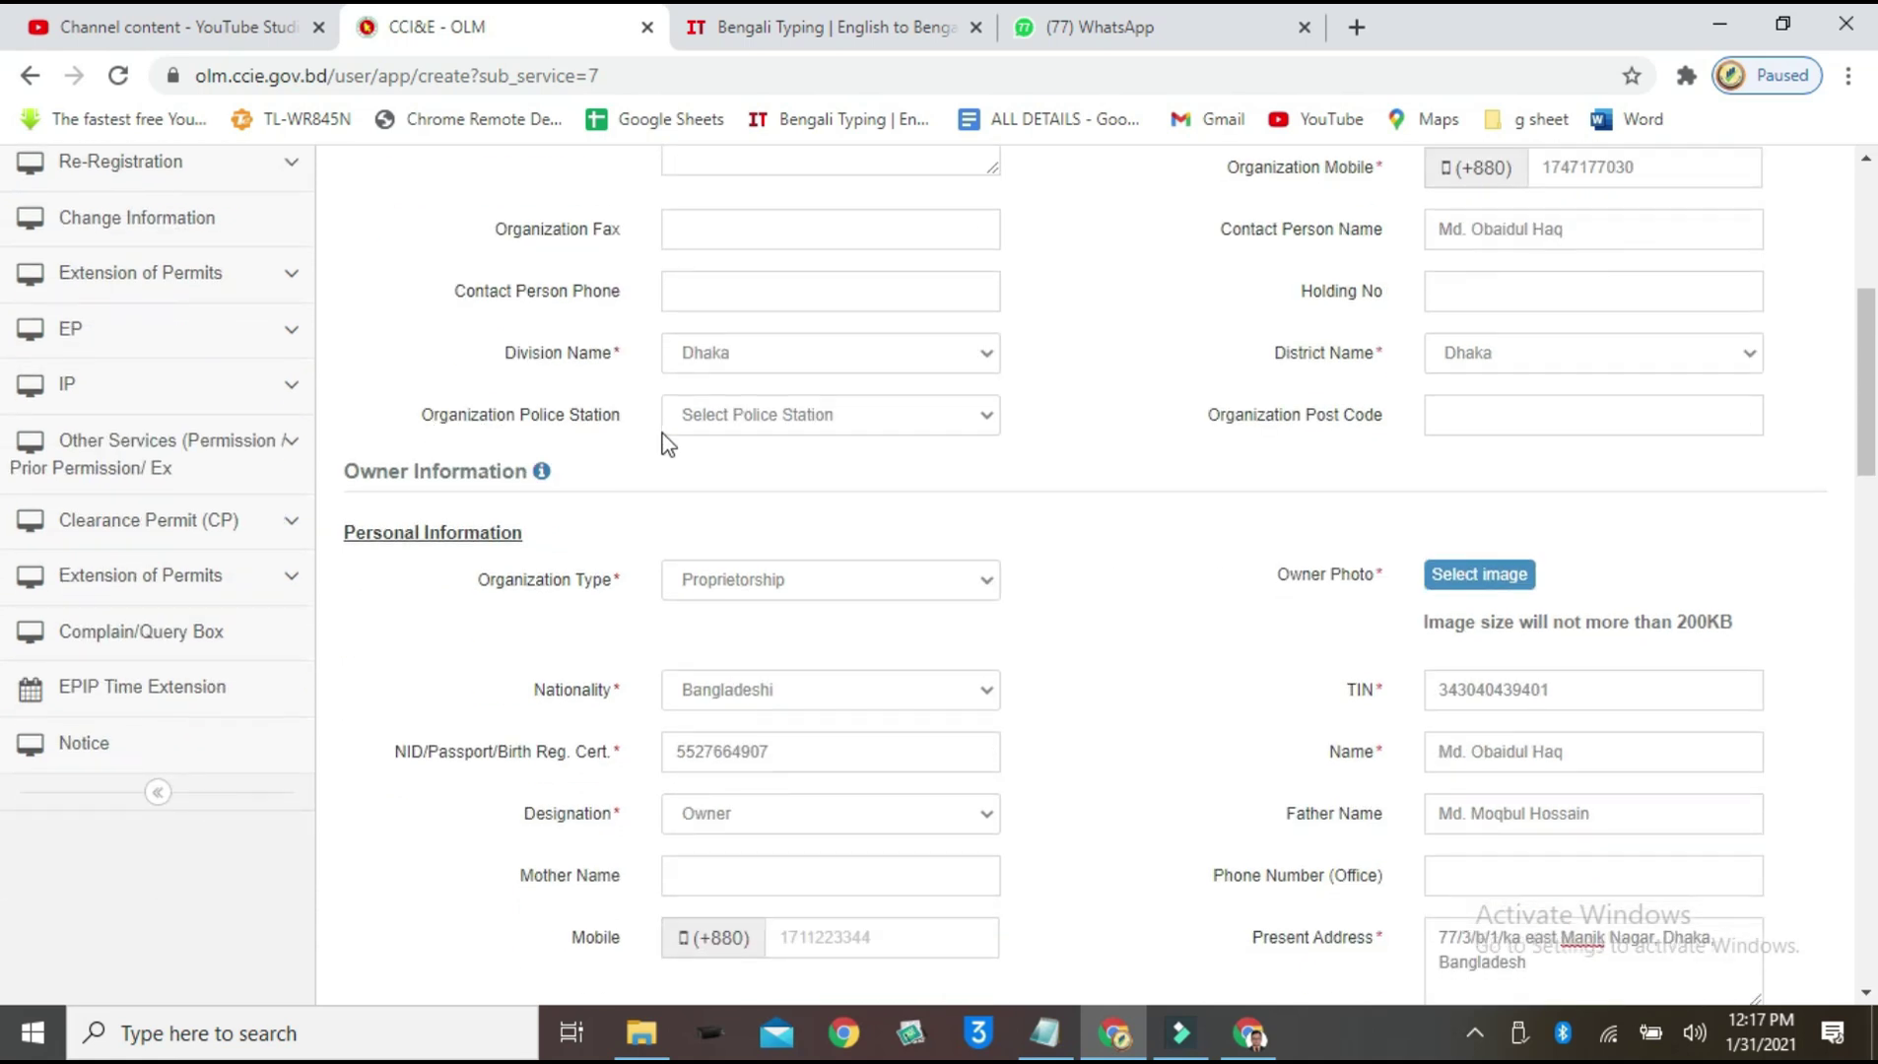
{"action": "left_click", "coordinate": [987, 415]}
{"action": "left_click", "coordinate": [746, 547]}
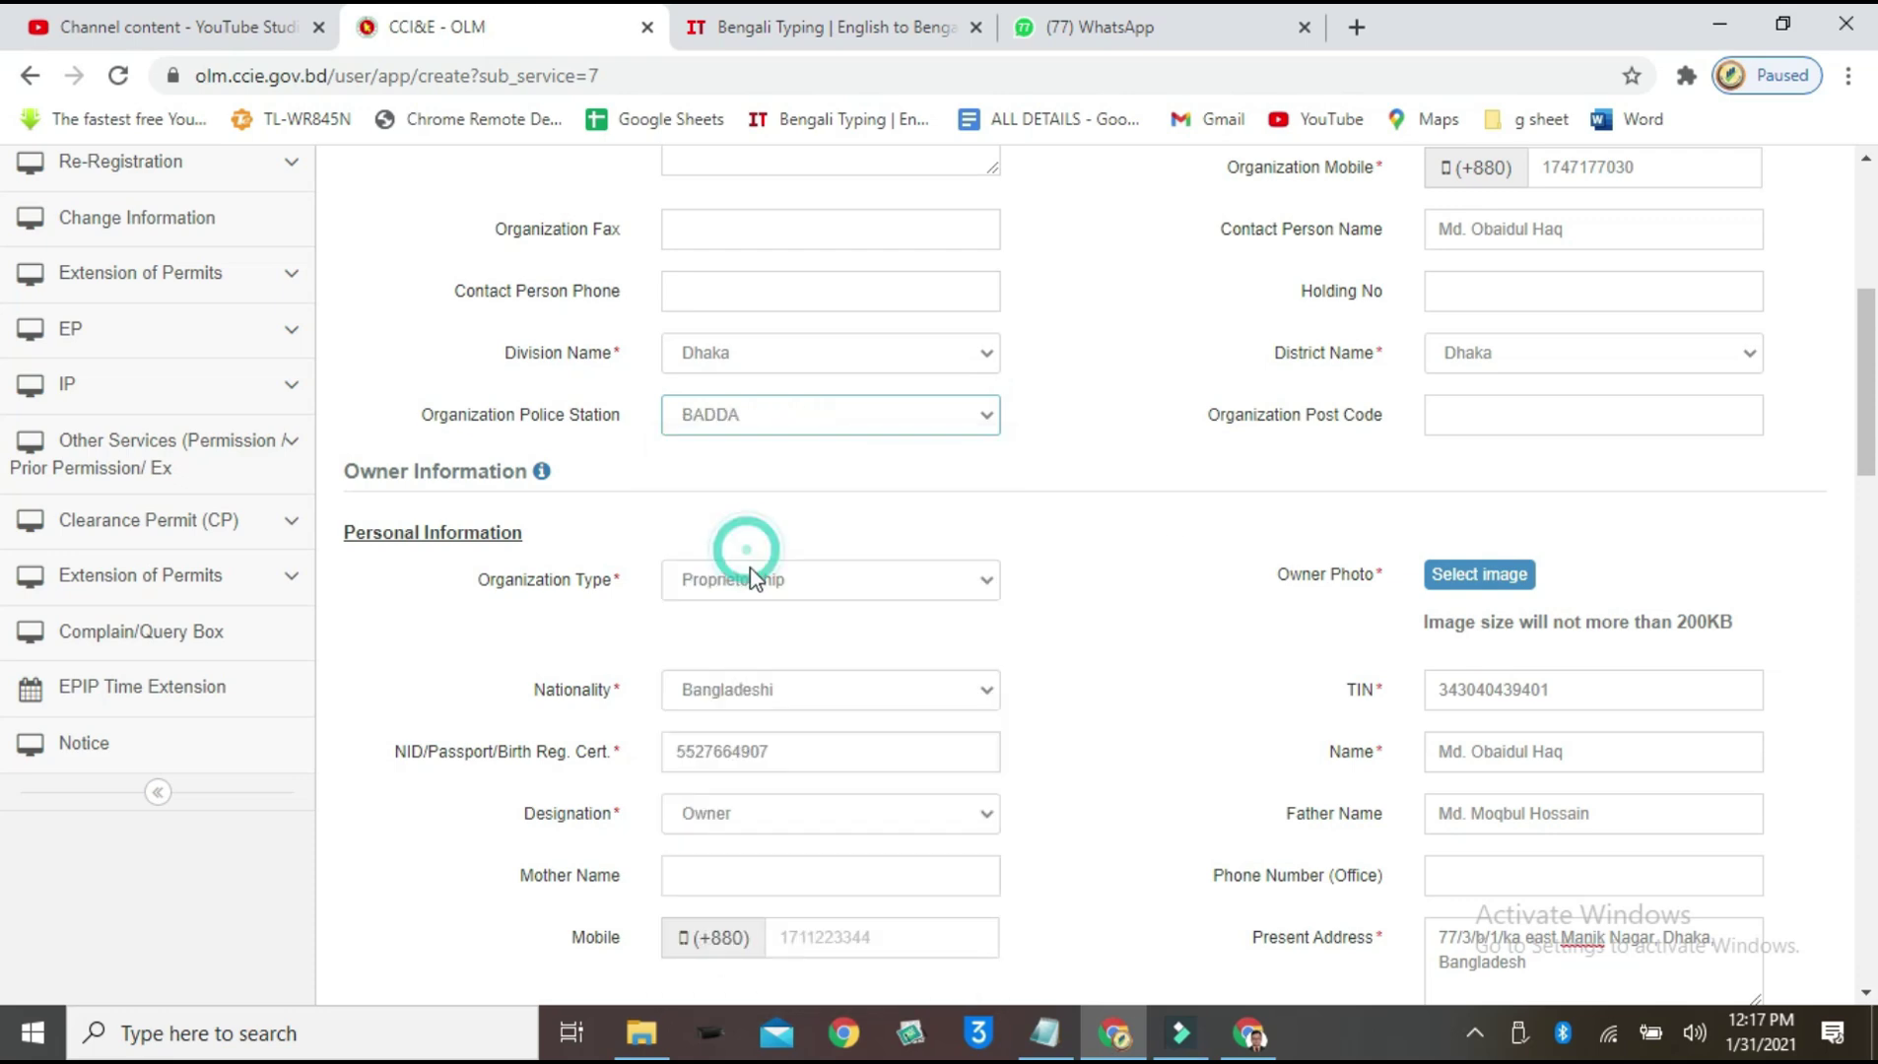
Step: Review the owner, share and nominated bank details, and choose Proprietorship as the organization type
{"action": "scroll", "coordinate": [1290, 463], "scroll_direction": "down", "scroll_amount": 3}
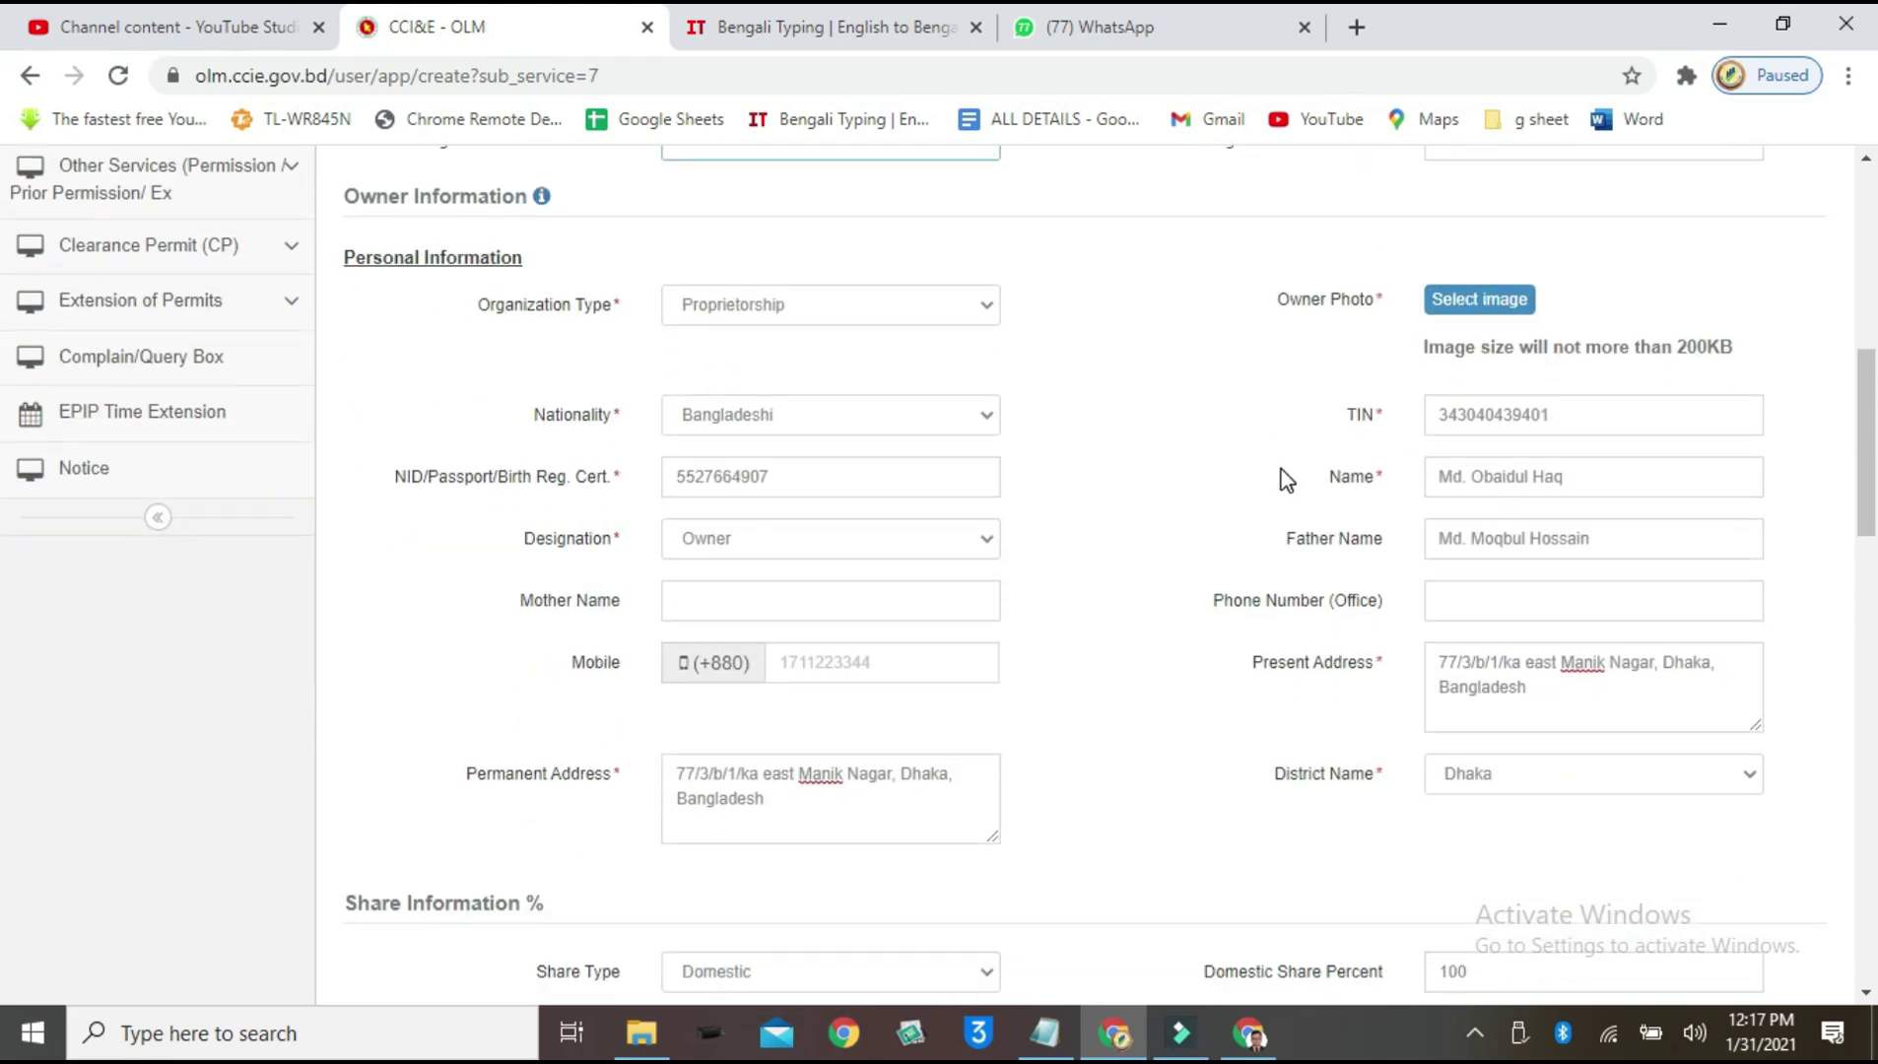
{"action": "scroll", "coordinate": [1285, 480], "scroll_direction": "up", "scroll_amount": 4}
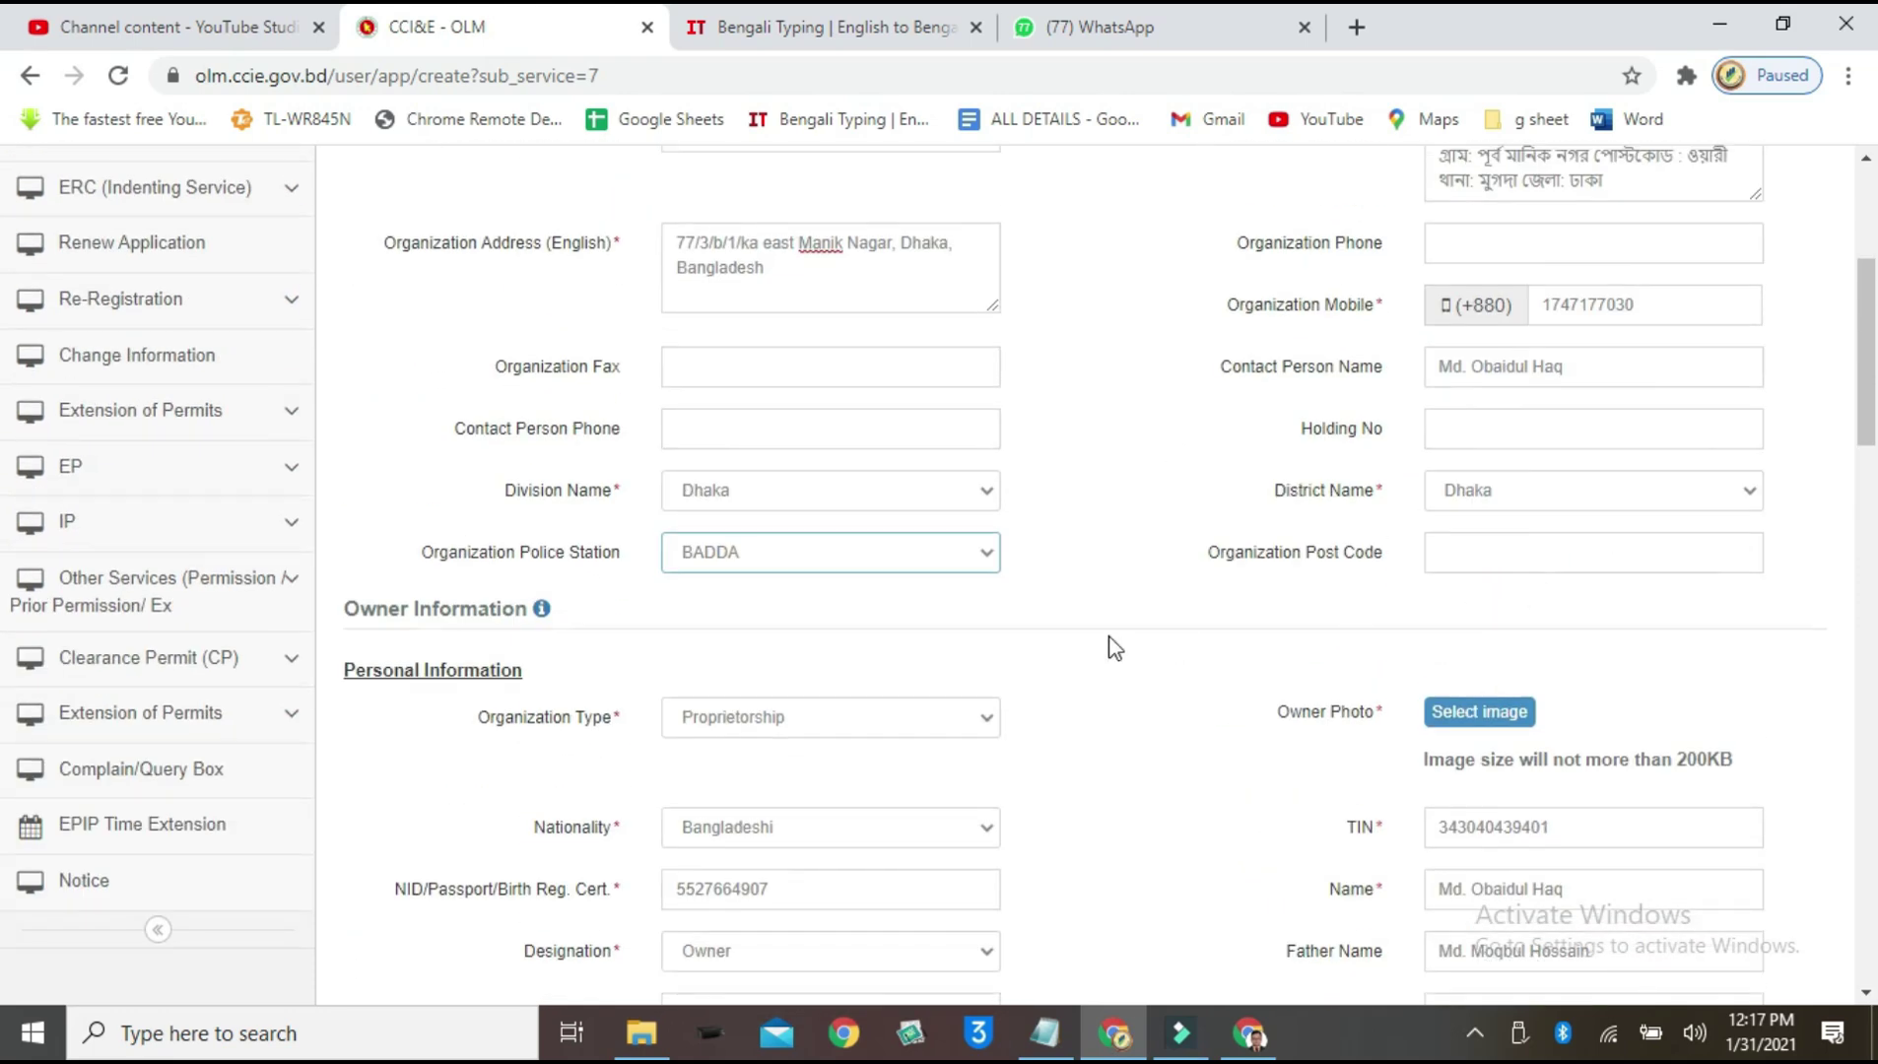
{"action": "scroll", "coordinate": [1115, 631], "scroll_direction": "down", "scroll_amount": 3}
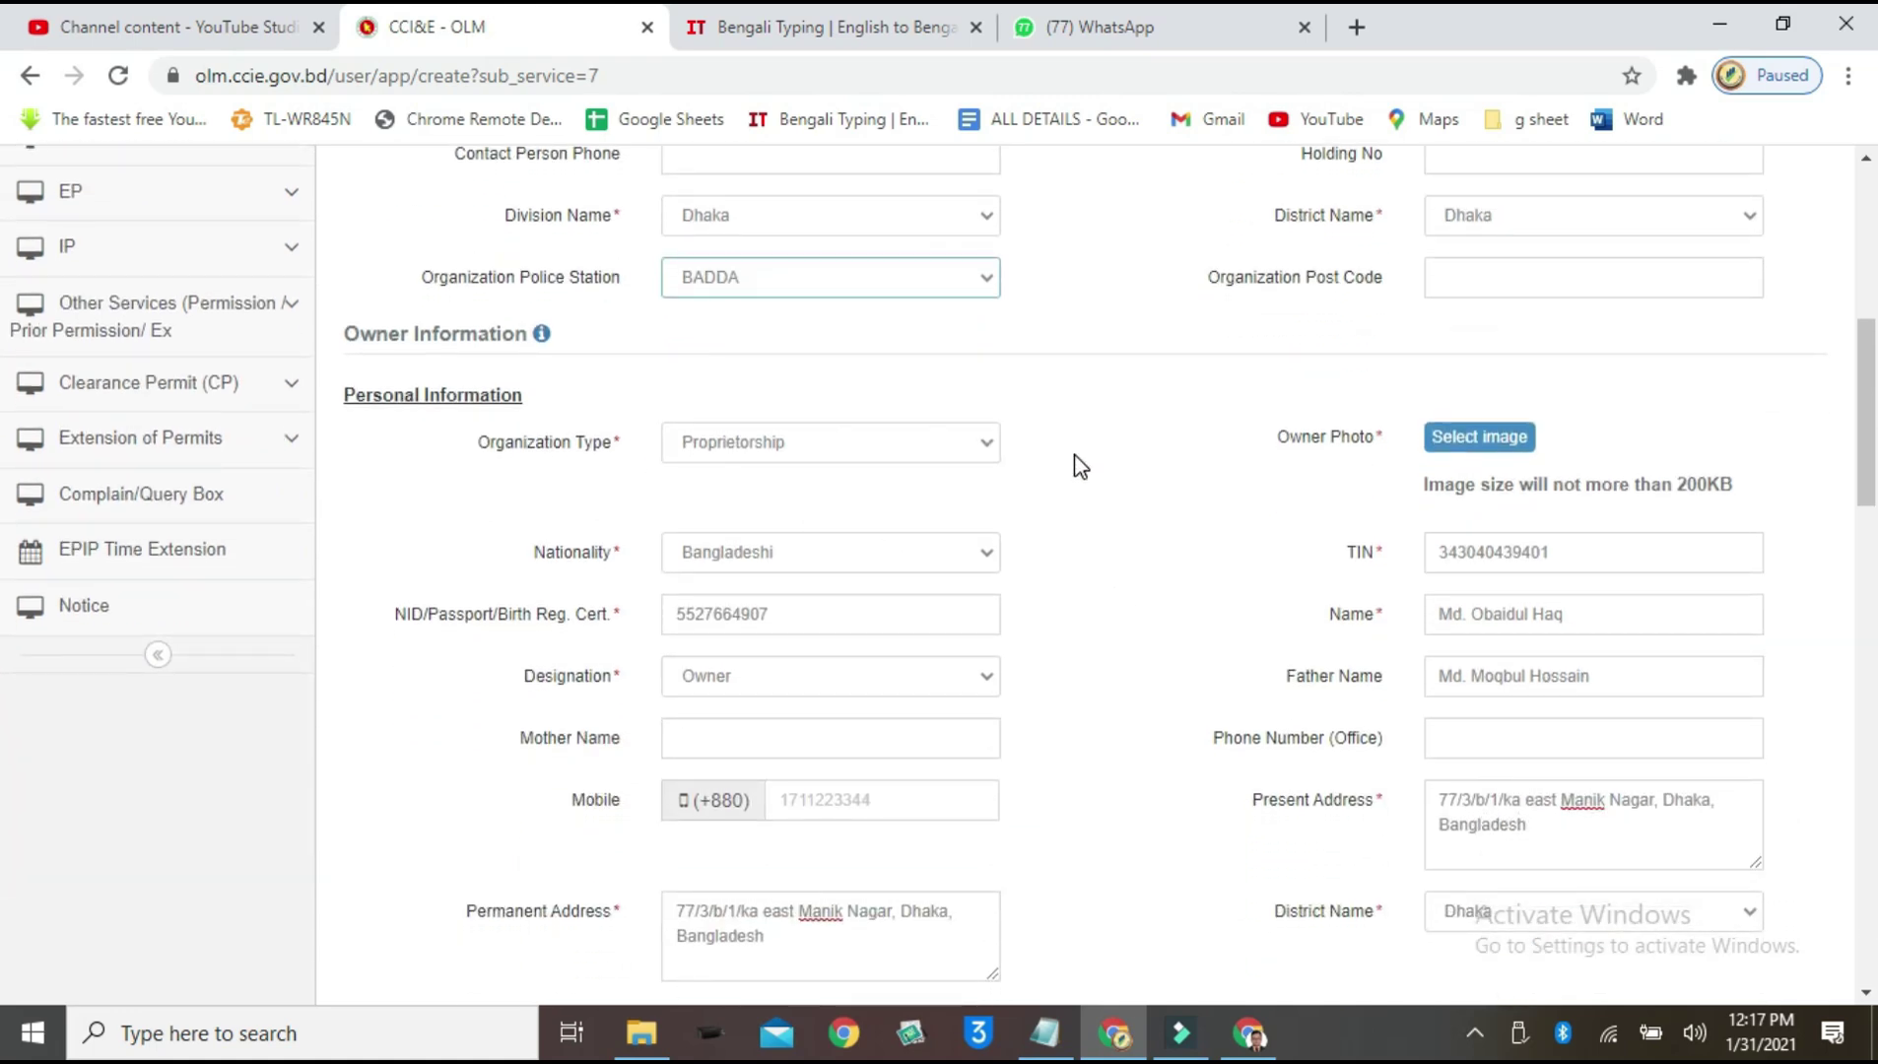
{"action": "scroll", "coordinate": [1081, 466], "scroll_direction": "down", "scroll_amount": 2}
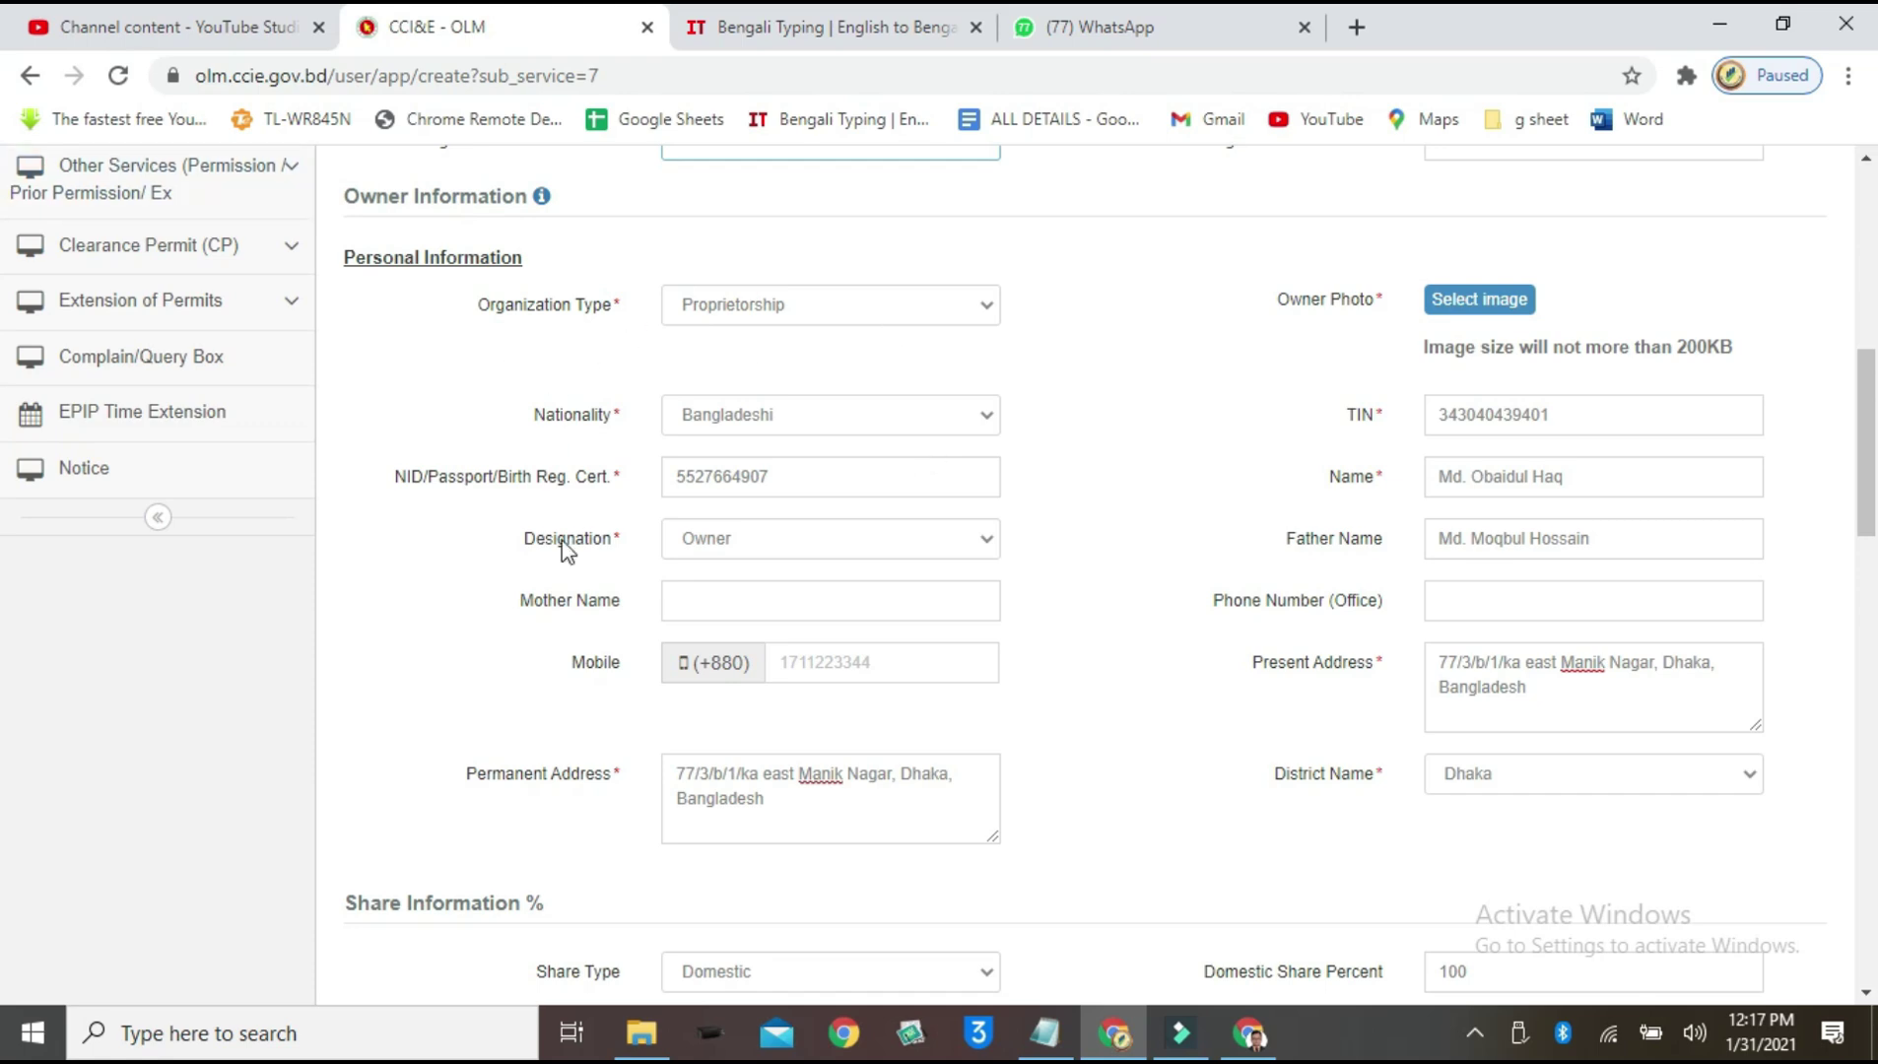
{"action": "scroll", "coordinate": [1290, 691], "scroll_direction": "down", "scroll_amount": 5}
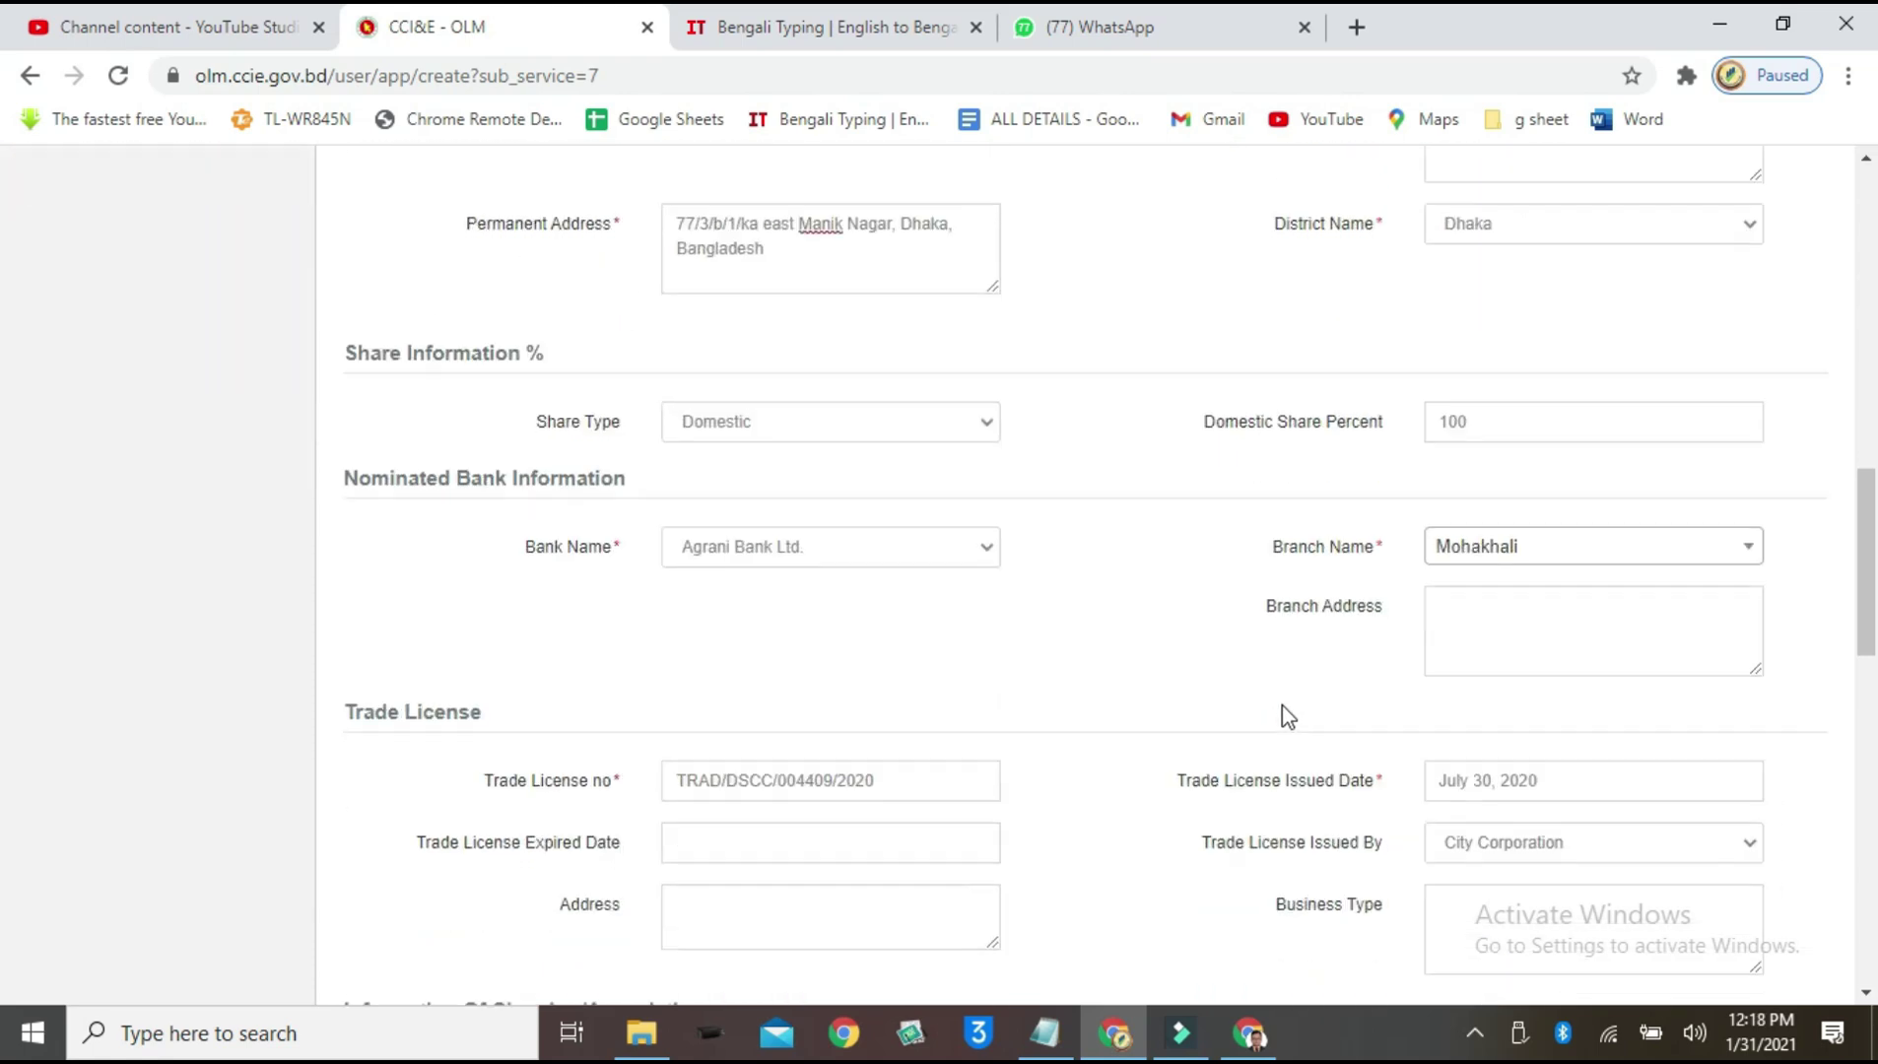
{"action": "scroll", "coordinate": [1160, 650], "scroll_direction": "up", "scroll_amount": 4}
{"action": "scroll", "coordinate": [1158, 552], "scroll_direction": "up", "scroll_amount": 2}
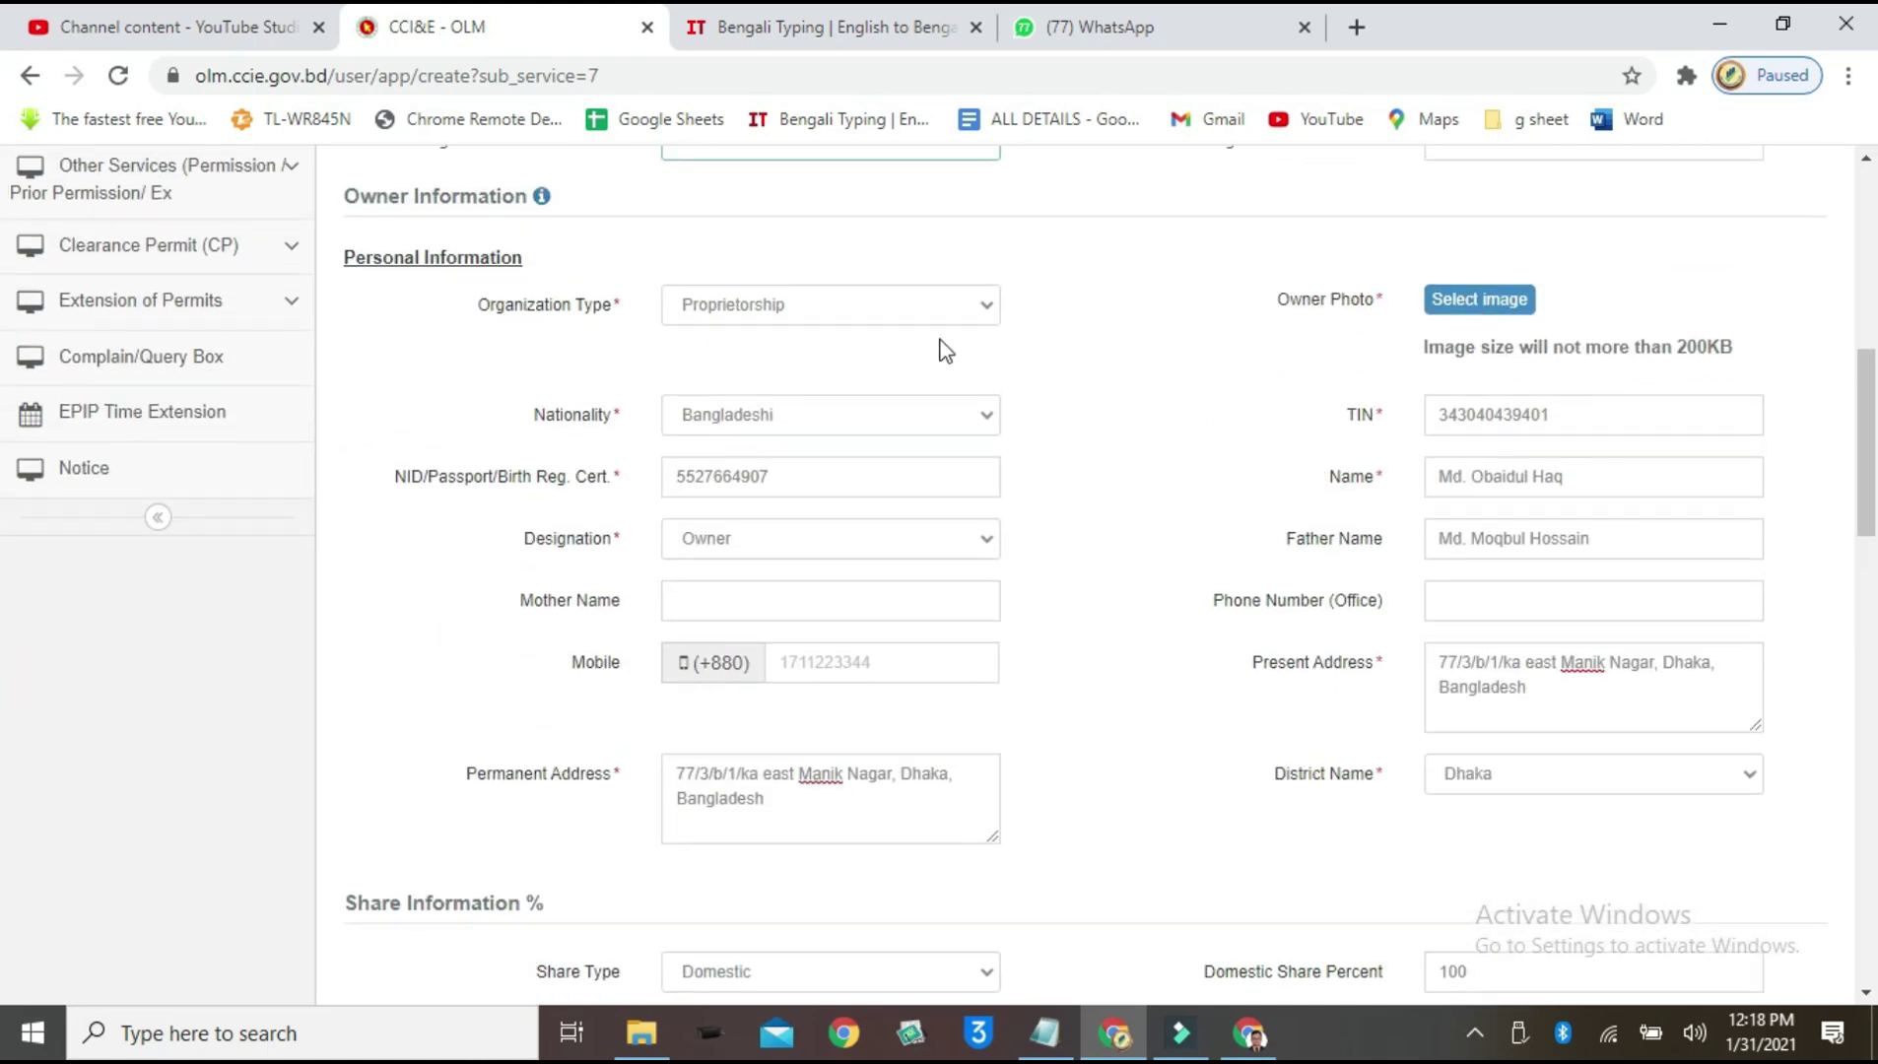
{"action": "left_click", "coordinate": [986, 300]}
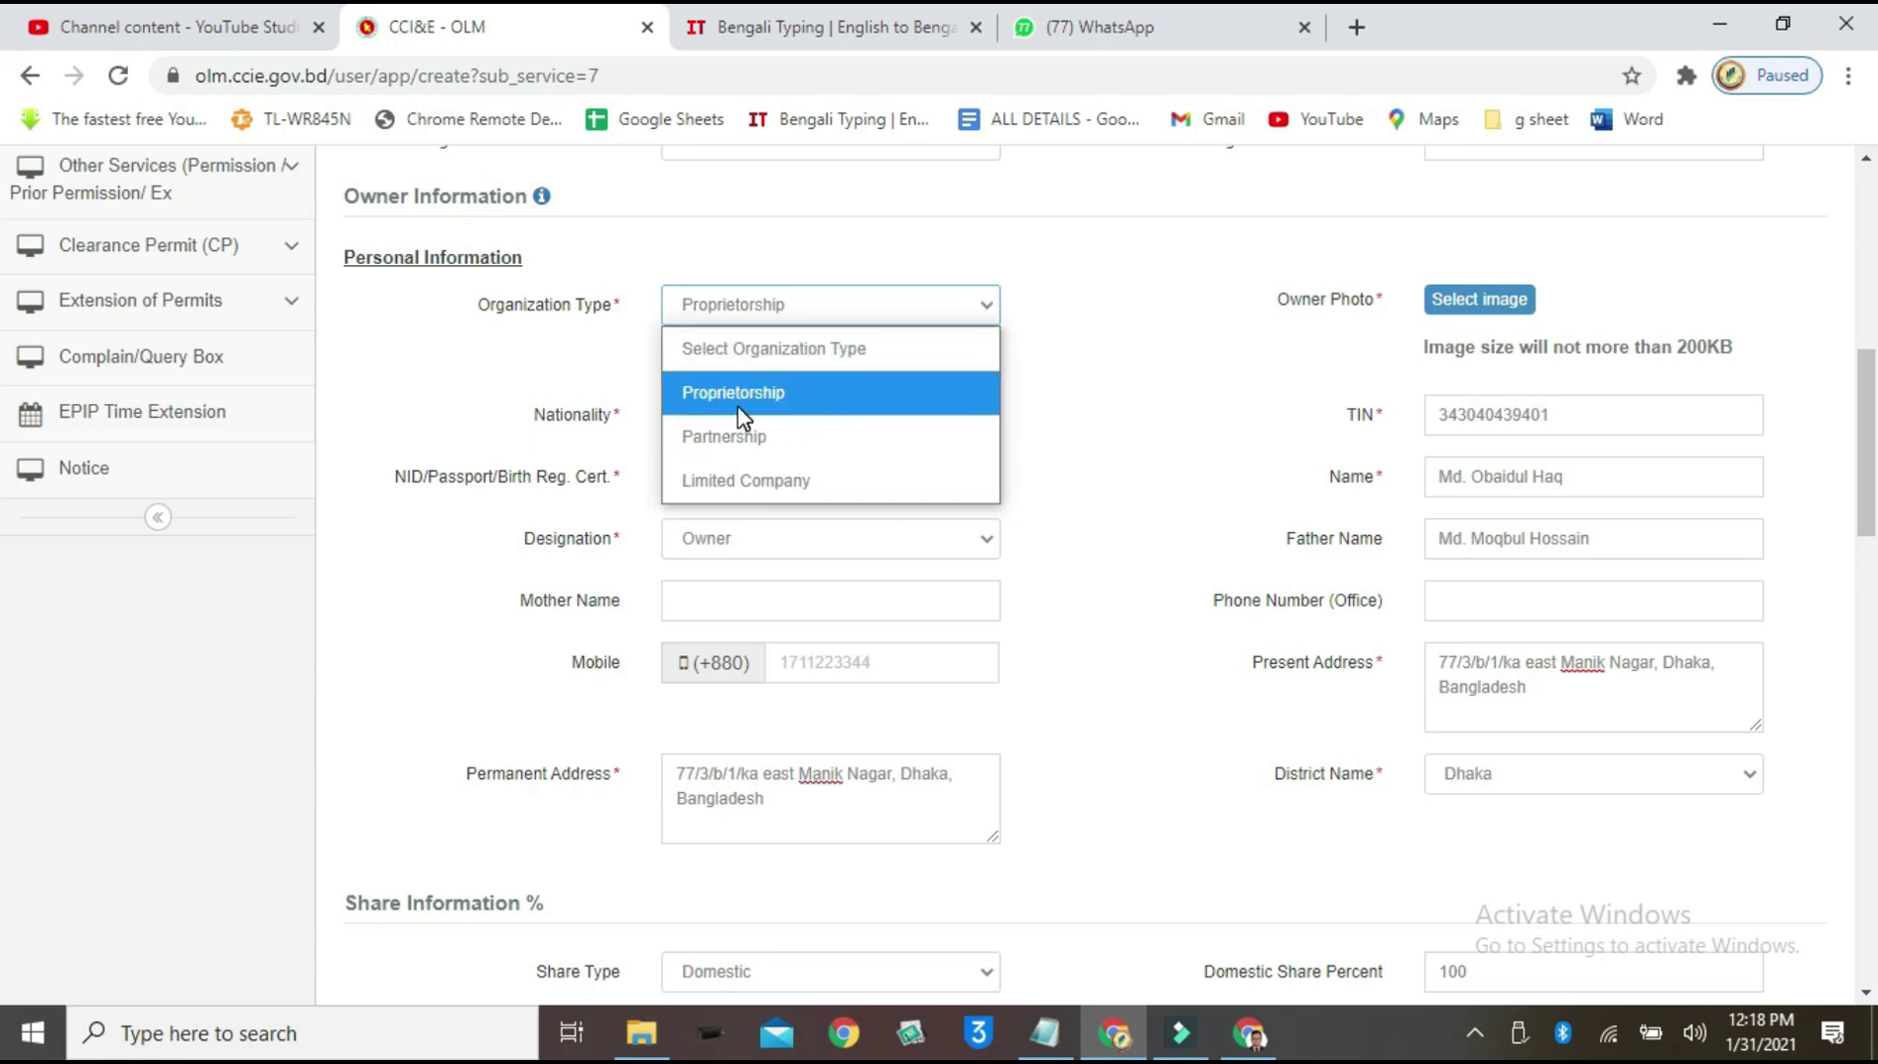
{"action": "left_click", "coordinate": [792, 399]}
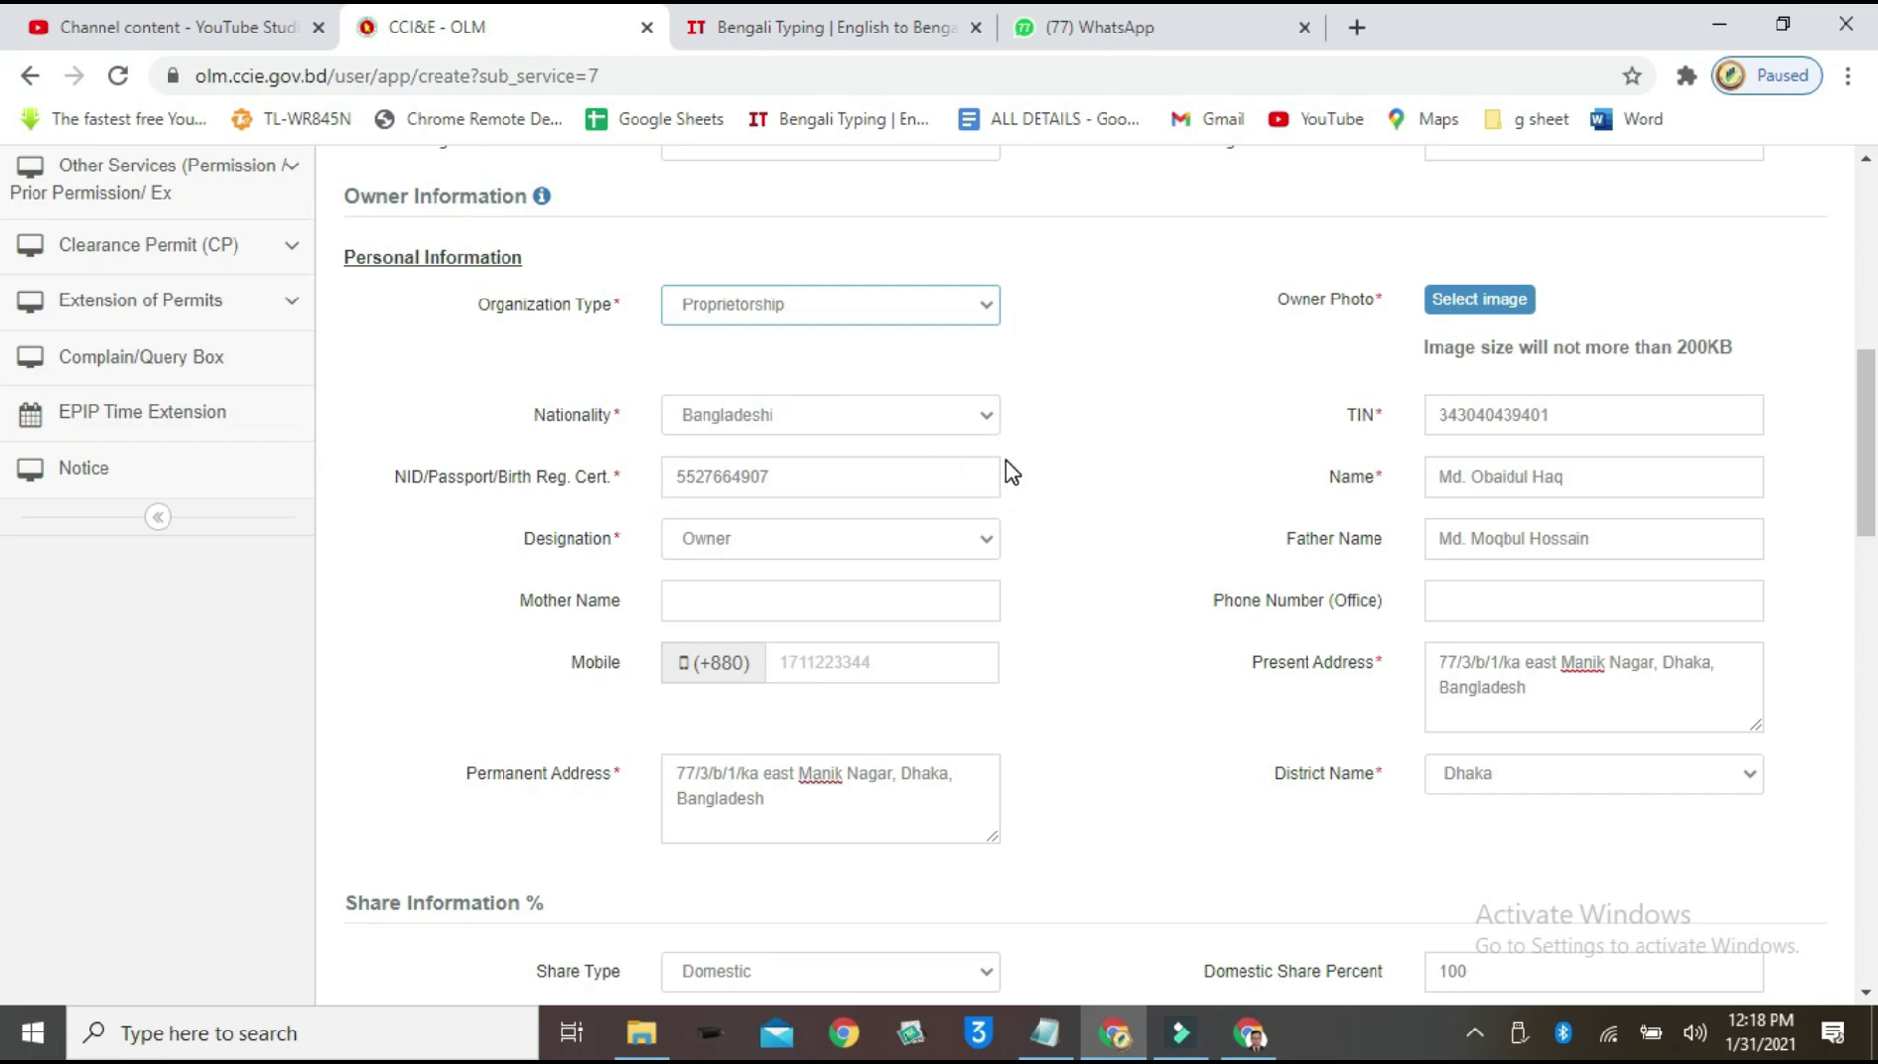
{"action": "scroll", "coordinate": [1161, 439], "scroll_direction": "down", "scroll_amount": 4}
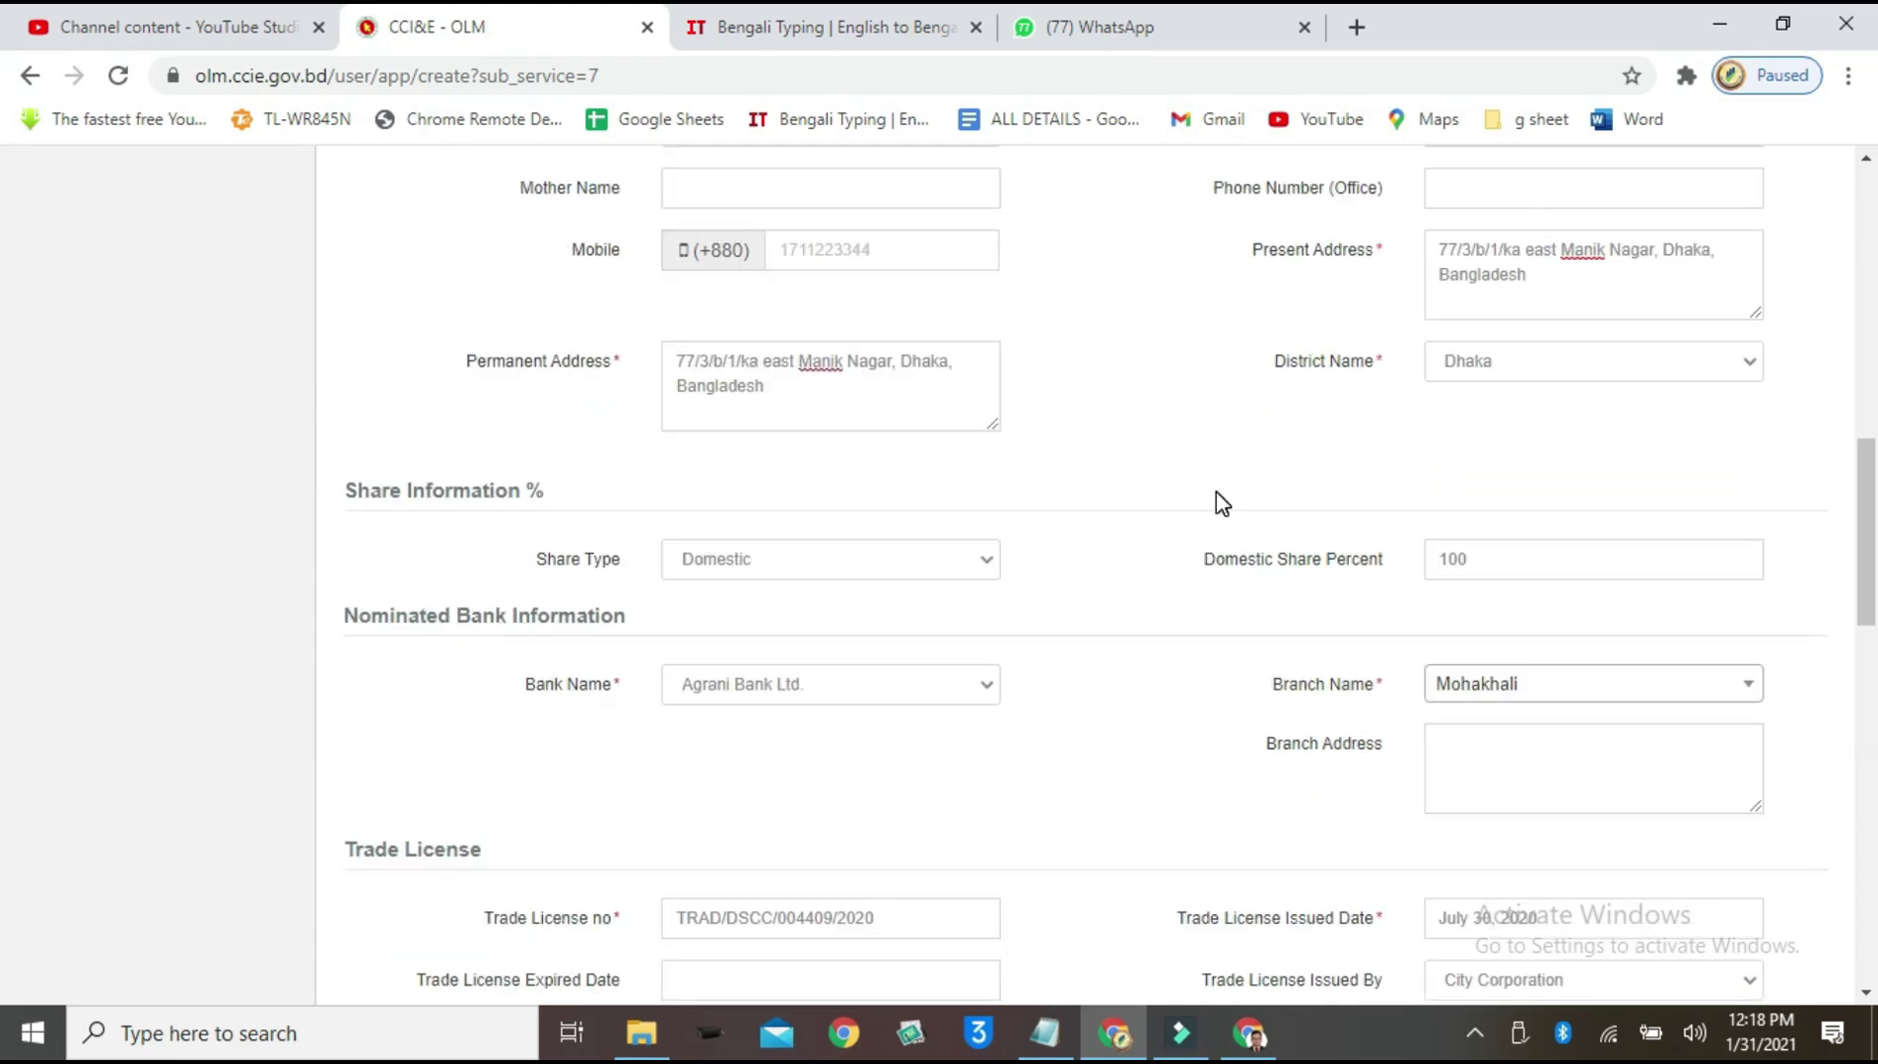
Step: Review the available organization types in the owner's personal information, keeping Proprietorship selected
{"action": "scroll", "coordinate": [1217, 500], "scroll_direction": "up", "scroll_amount": 3}
{"action": "scroll", "coordinate": [1215, 519], "scroll_direction": "up", "scroll_amount": 3}
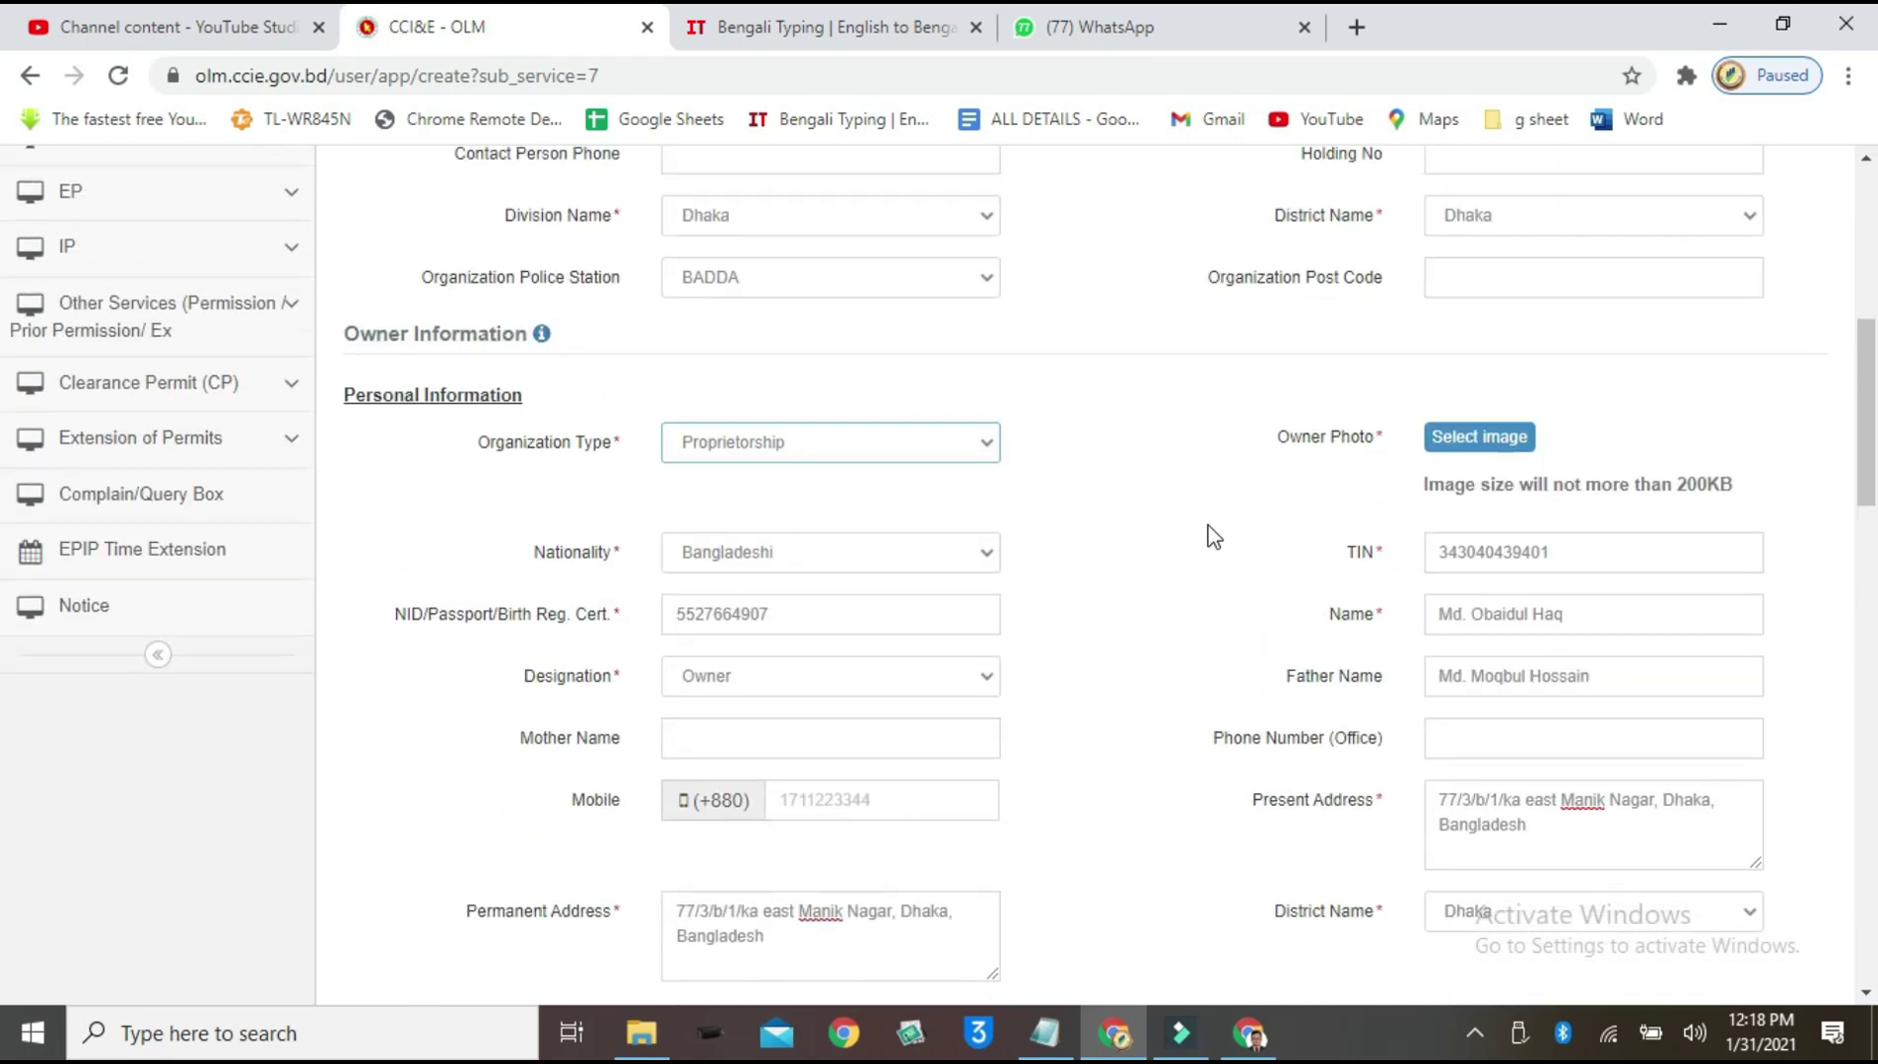
{"action": "scroll", "coordinate": [1170, 537], "scroll_direction": "down", "scroll_amount": 1}
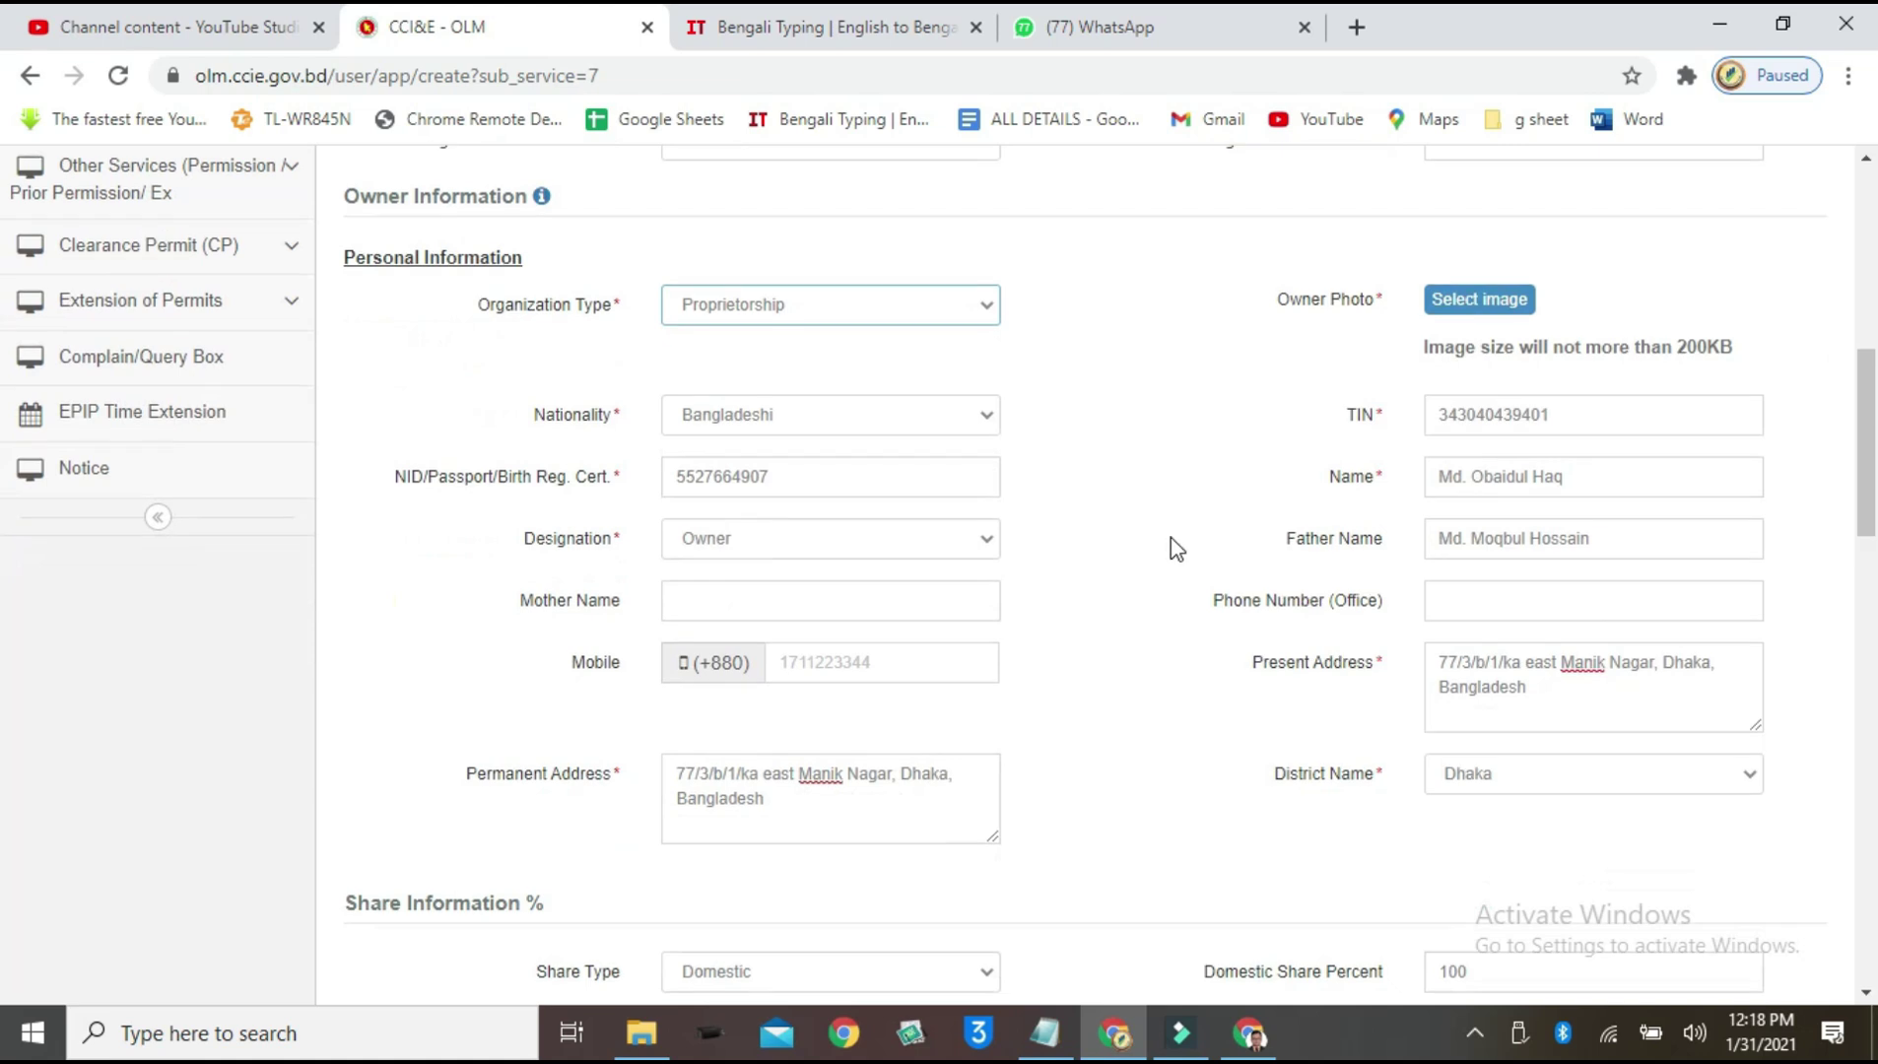
{"action": "left_click", "coordinate": [985, 308]}
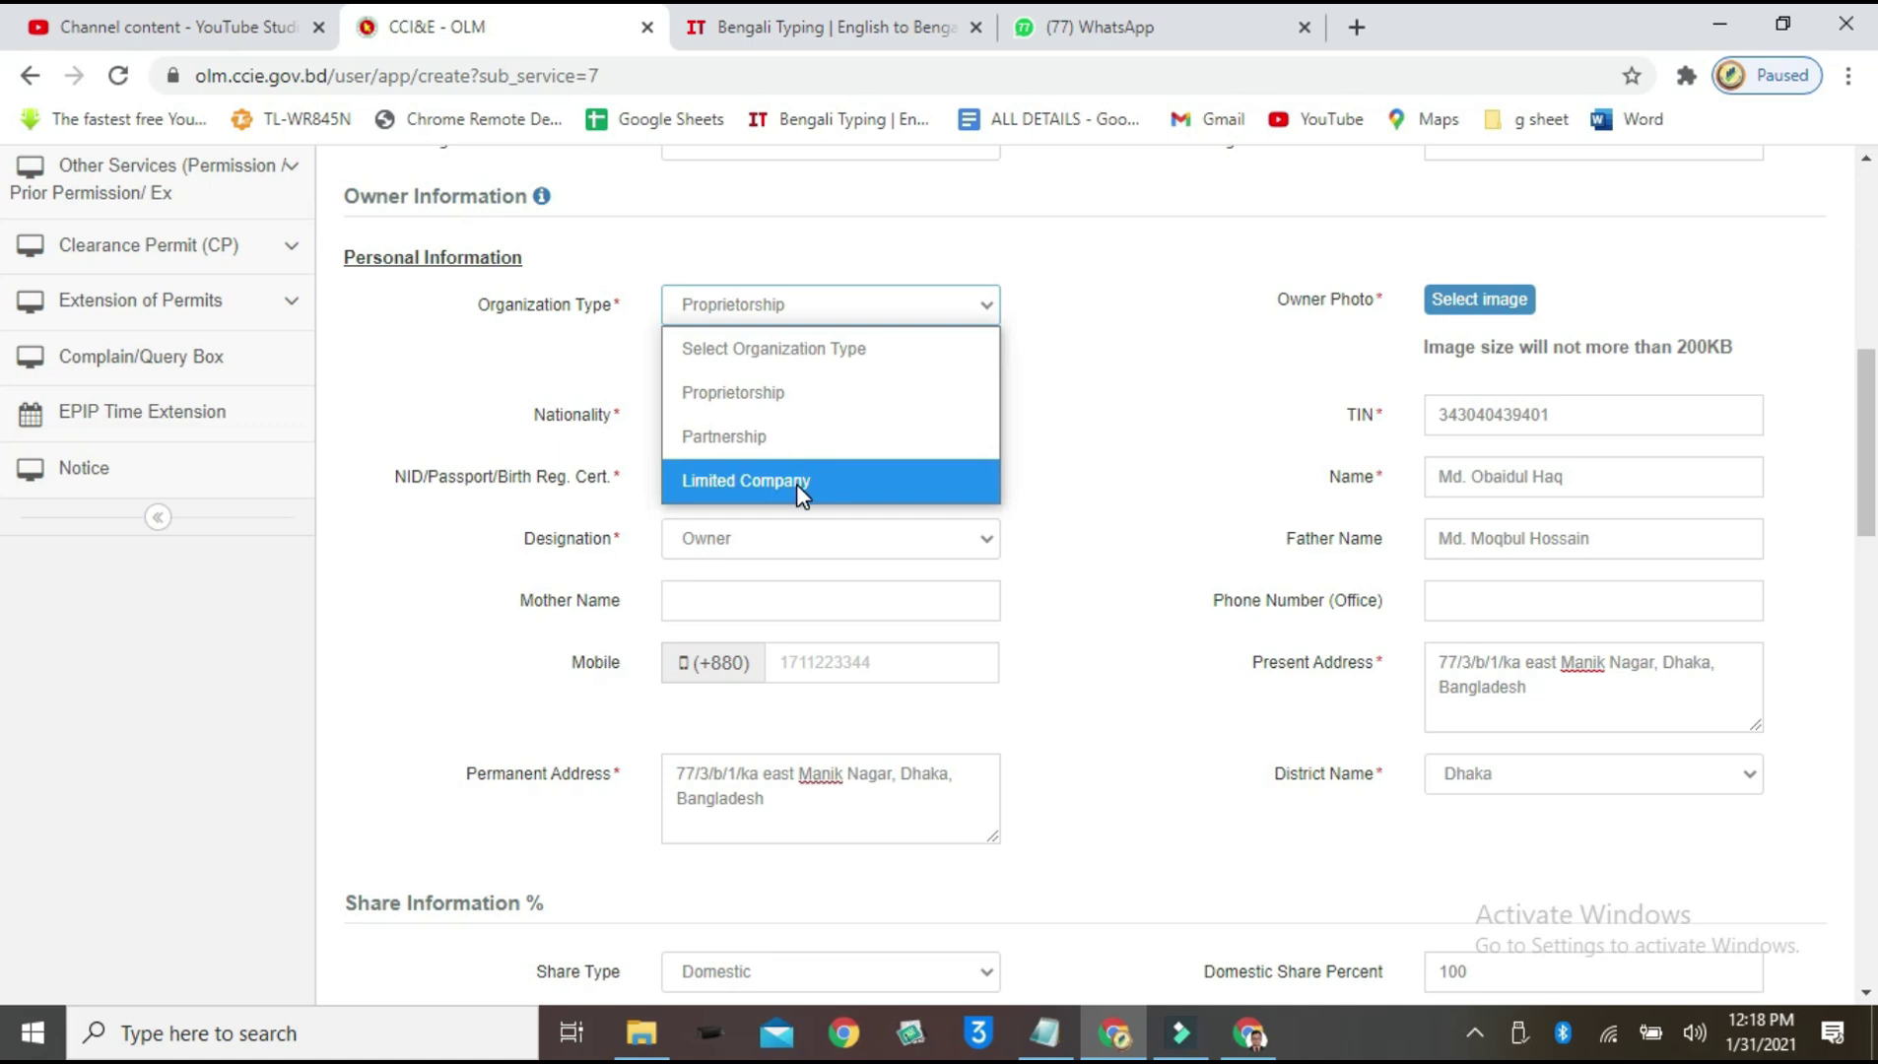
{"action": "left_click", "coordinate": [991, 308]}
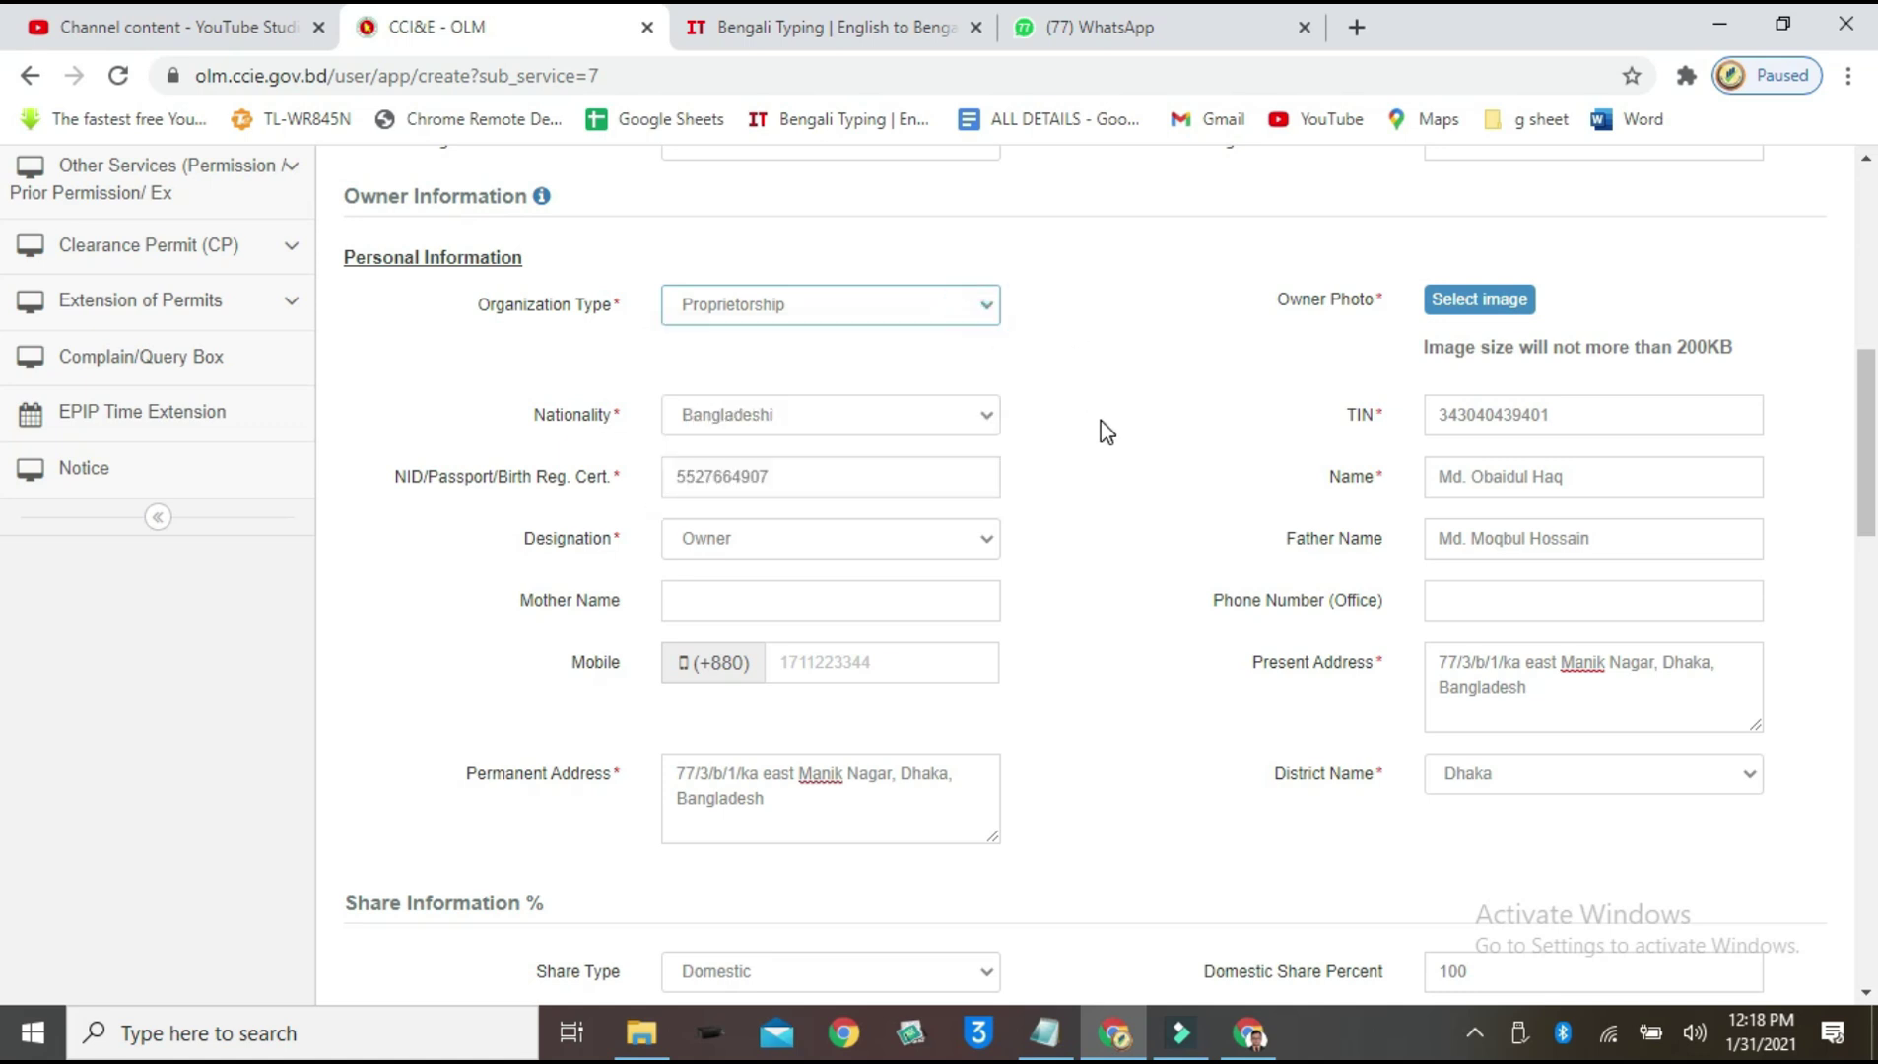
Step: Choose Owner as the designation and review the remaining personal information fields
{"action": "scroll", "coordinate": [1132, 470], "scroll_direction": "down", "scroll_amount": 1}
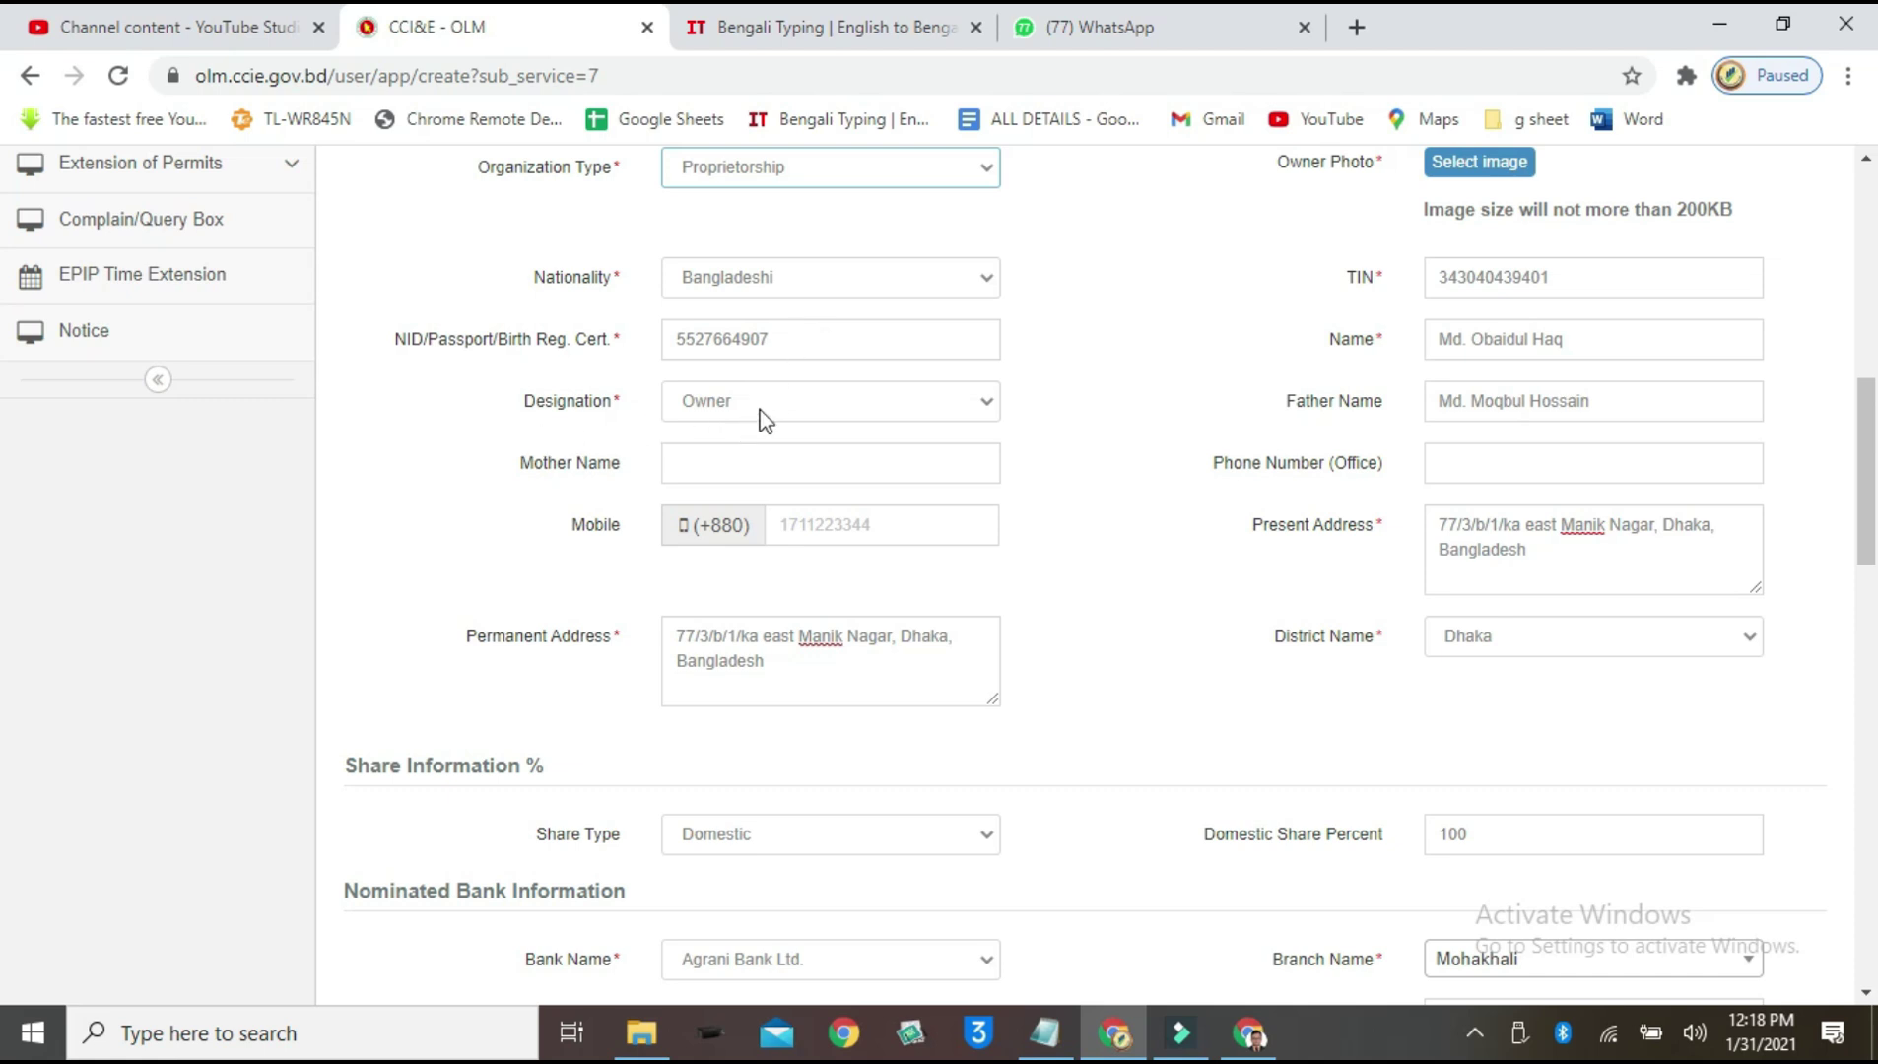
{"action": "left_click", "coordinate": [922, 400]}
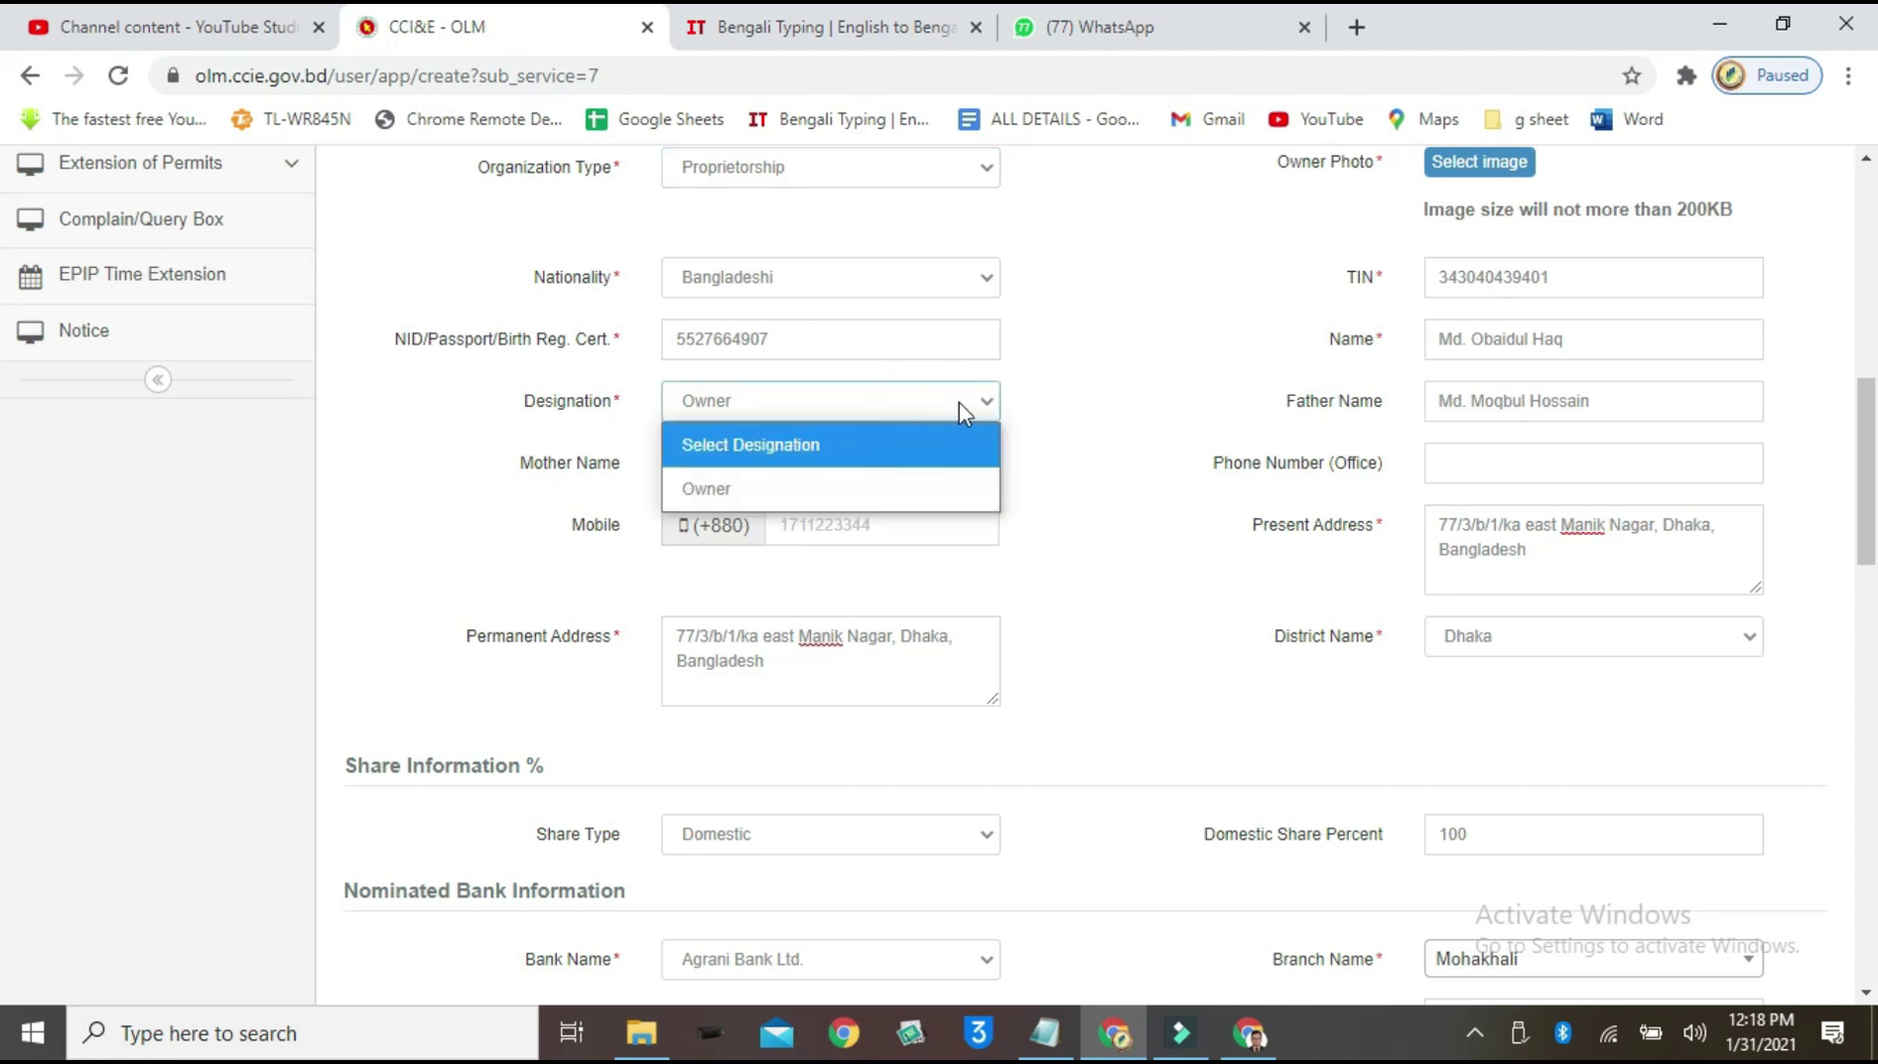
{"action": "left_click", "coordinate": [849, 492]}
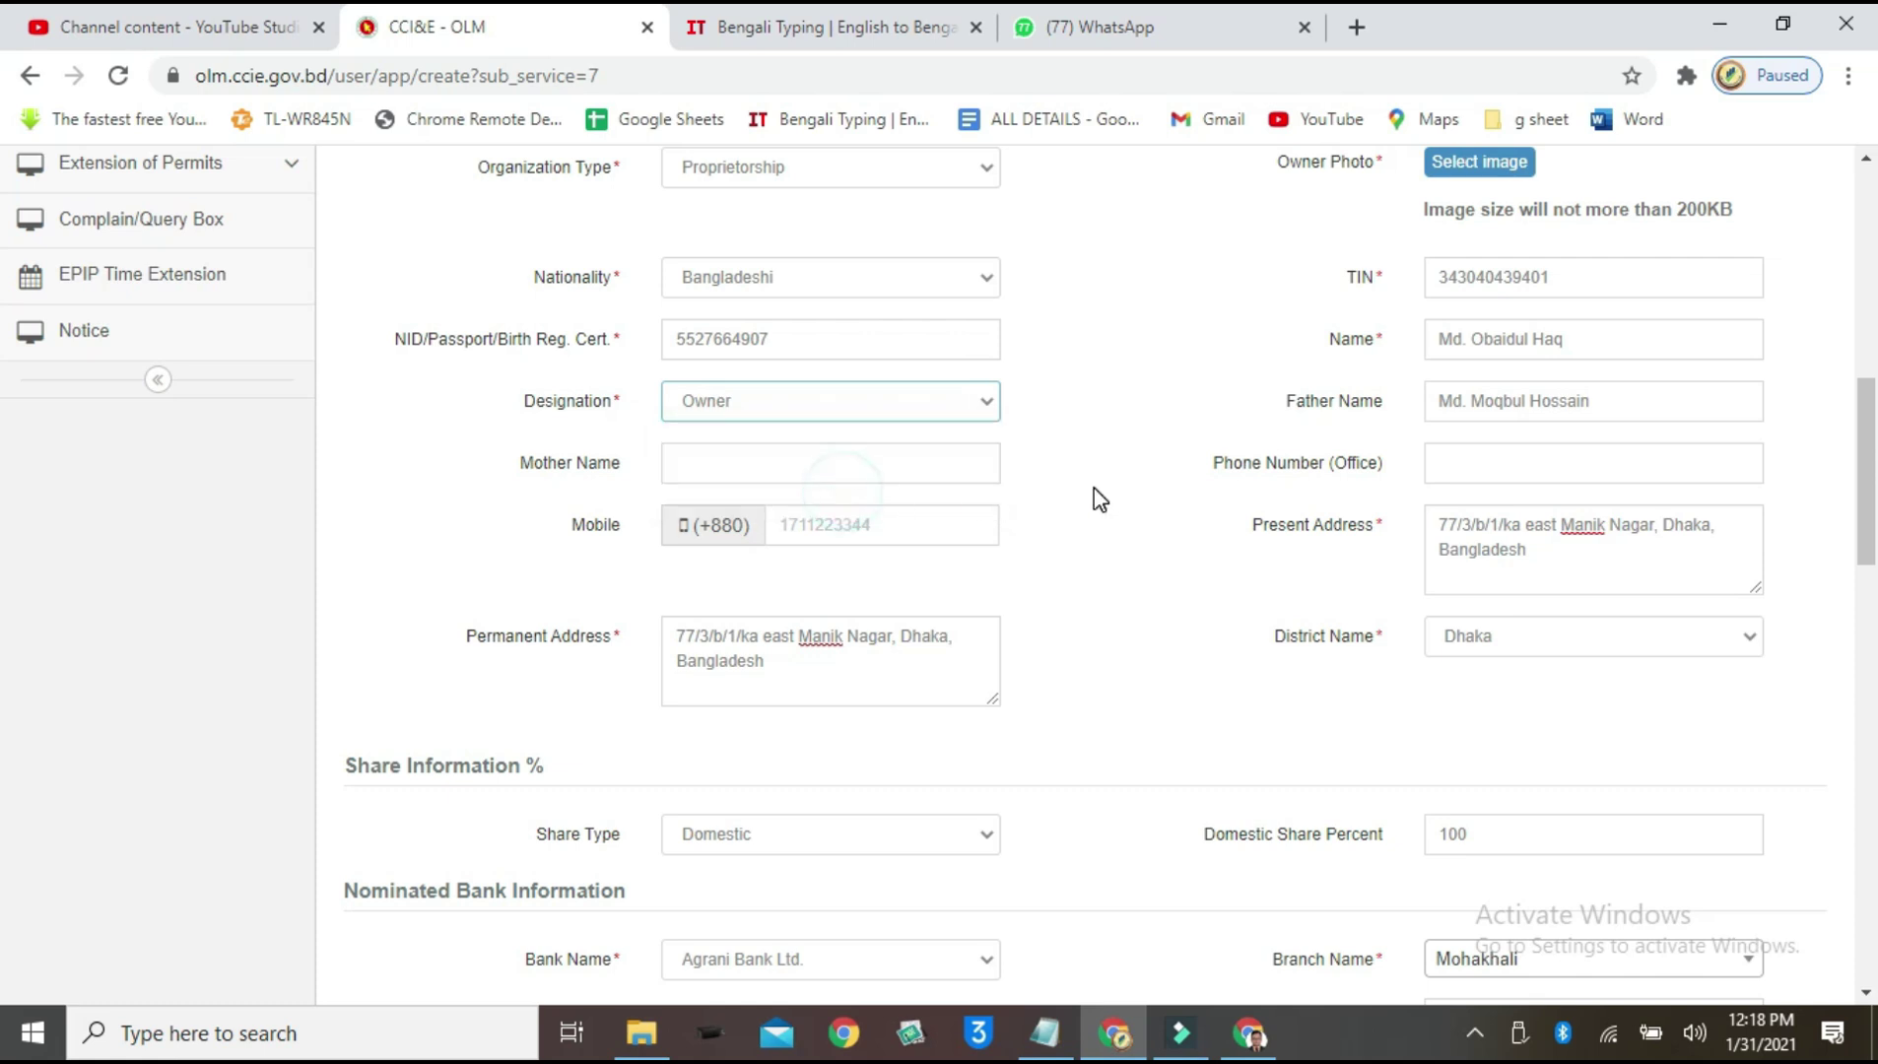
{"action": "scroll", "coordinate": [1419, 463], "scroll_direction": "up", "scroll_amount": 2}
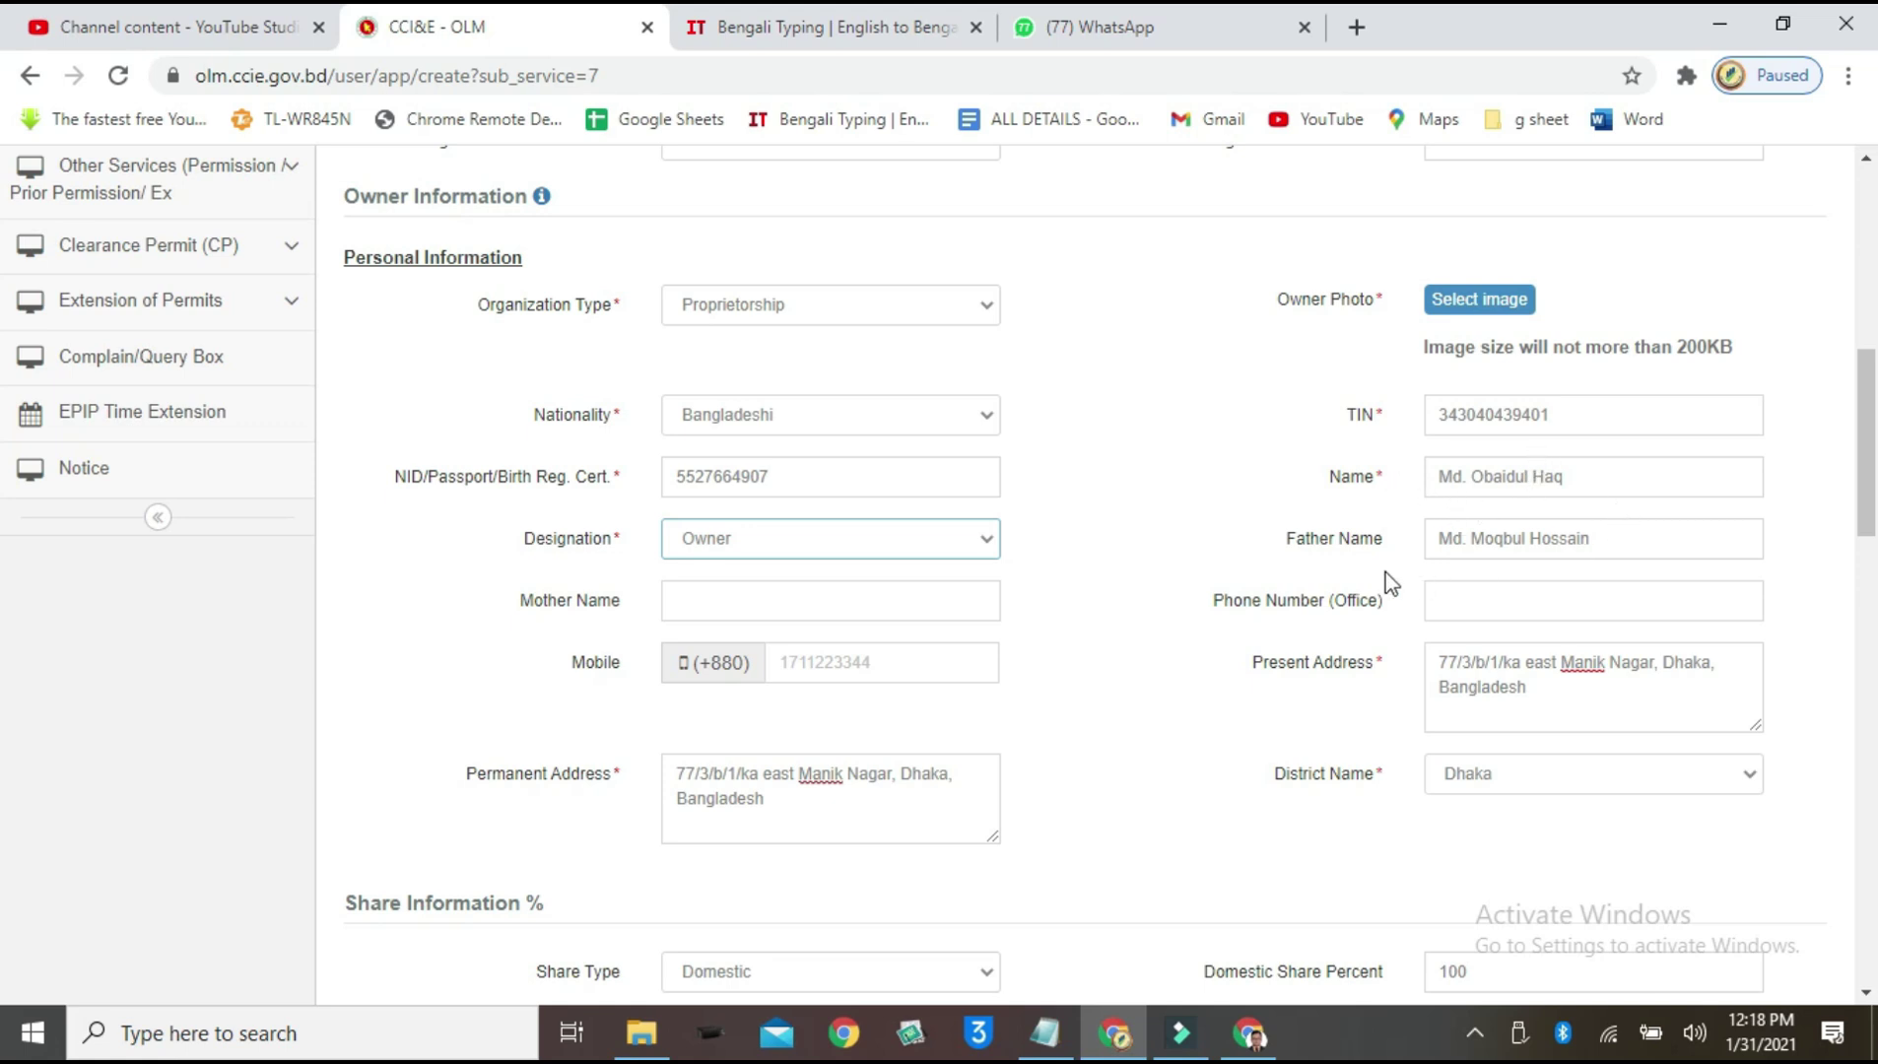
{"action": "scroll", "coordinate": [1492, 616], "scroll_direction": "down", "scroll_amount": 2}
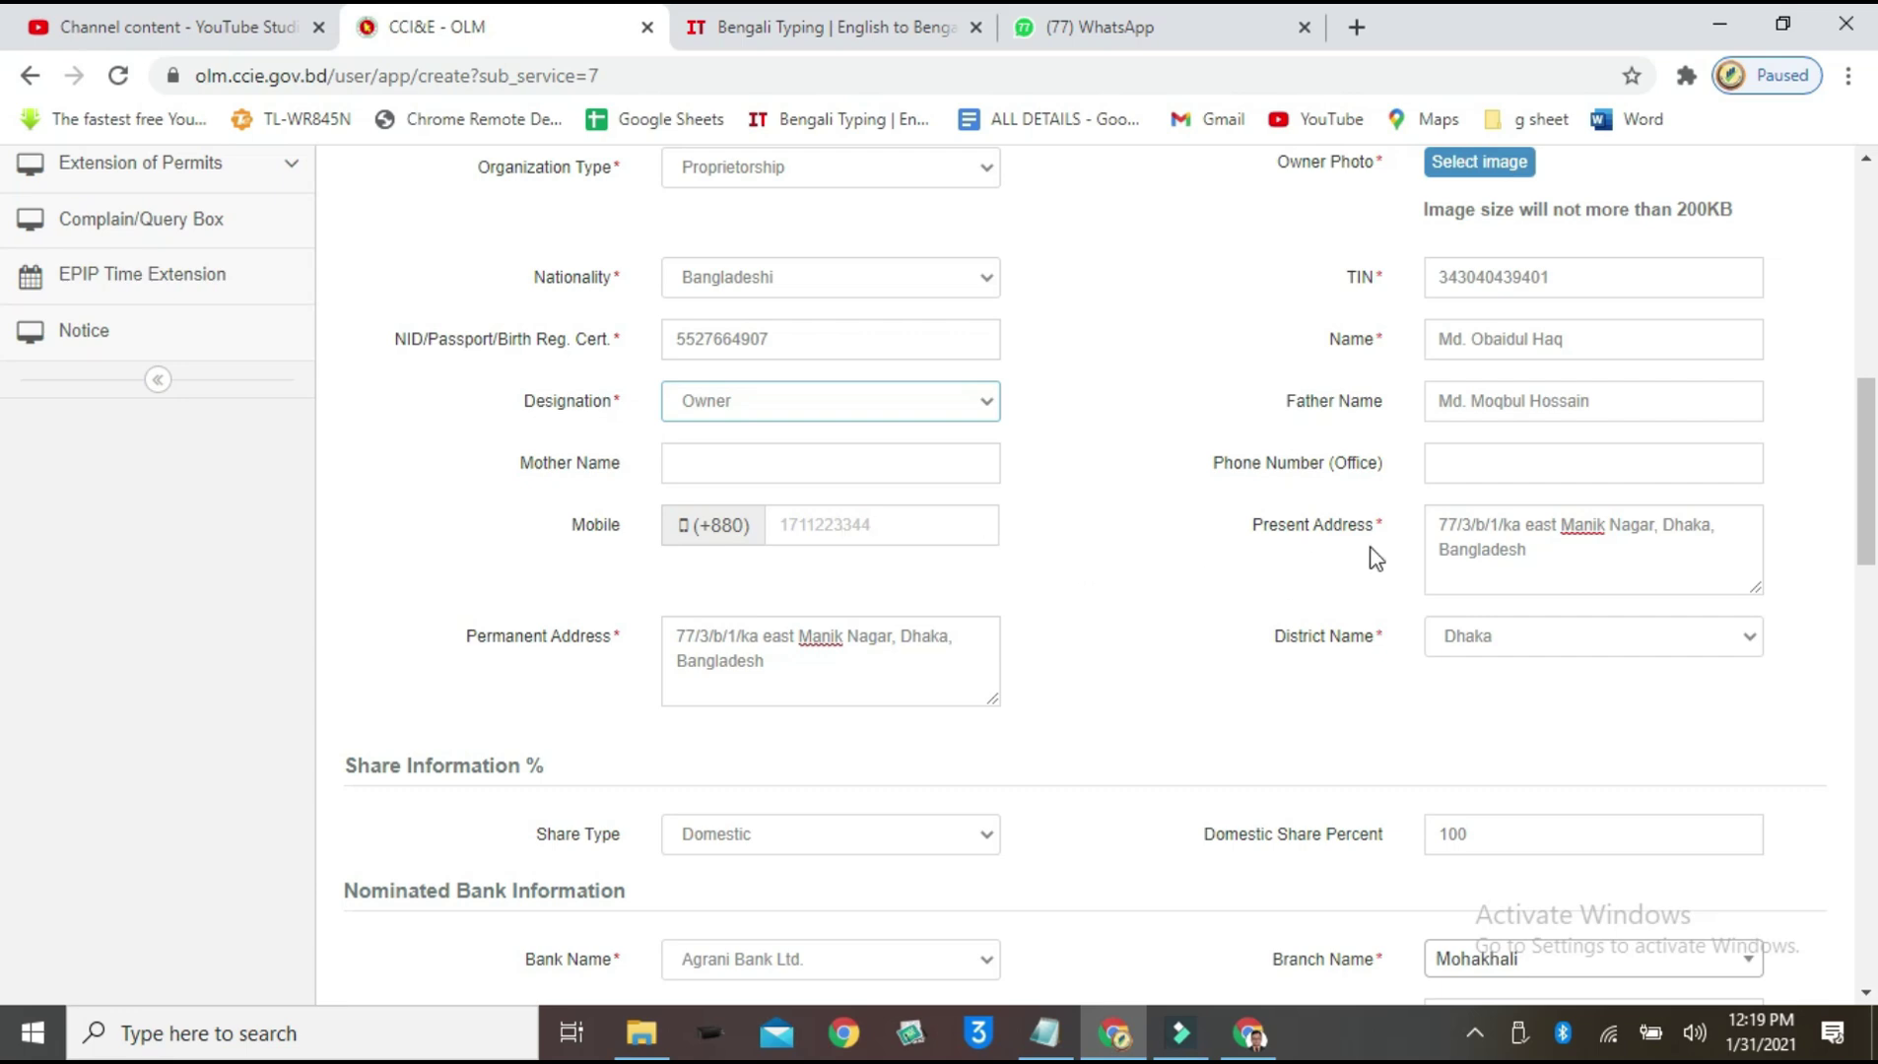
Step: Open the file selection for the owner photo and close it without choosing an image
{"action": "scroll", "coordinate": [1219, 535], "scroll_direction": "up", "scroll_amount": 5}
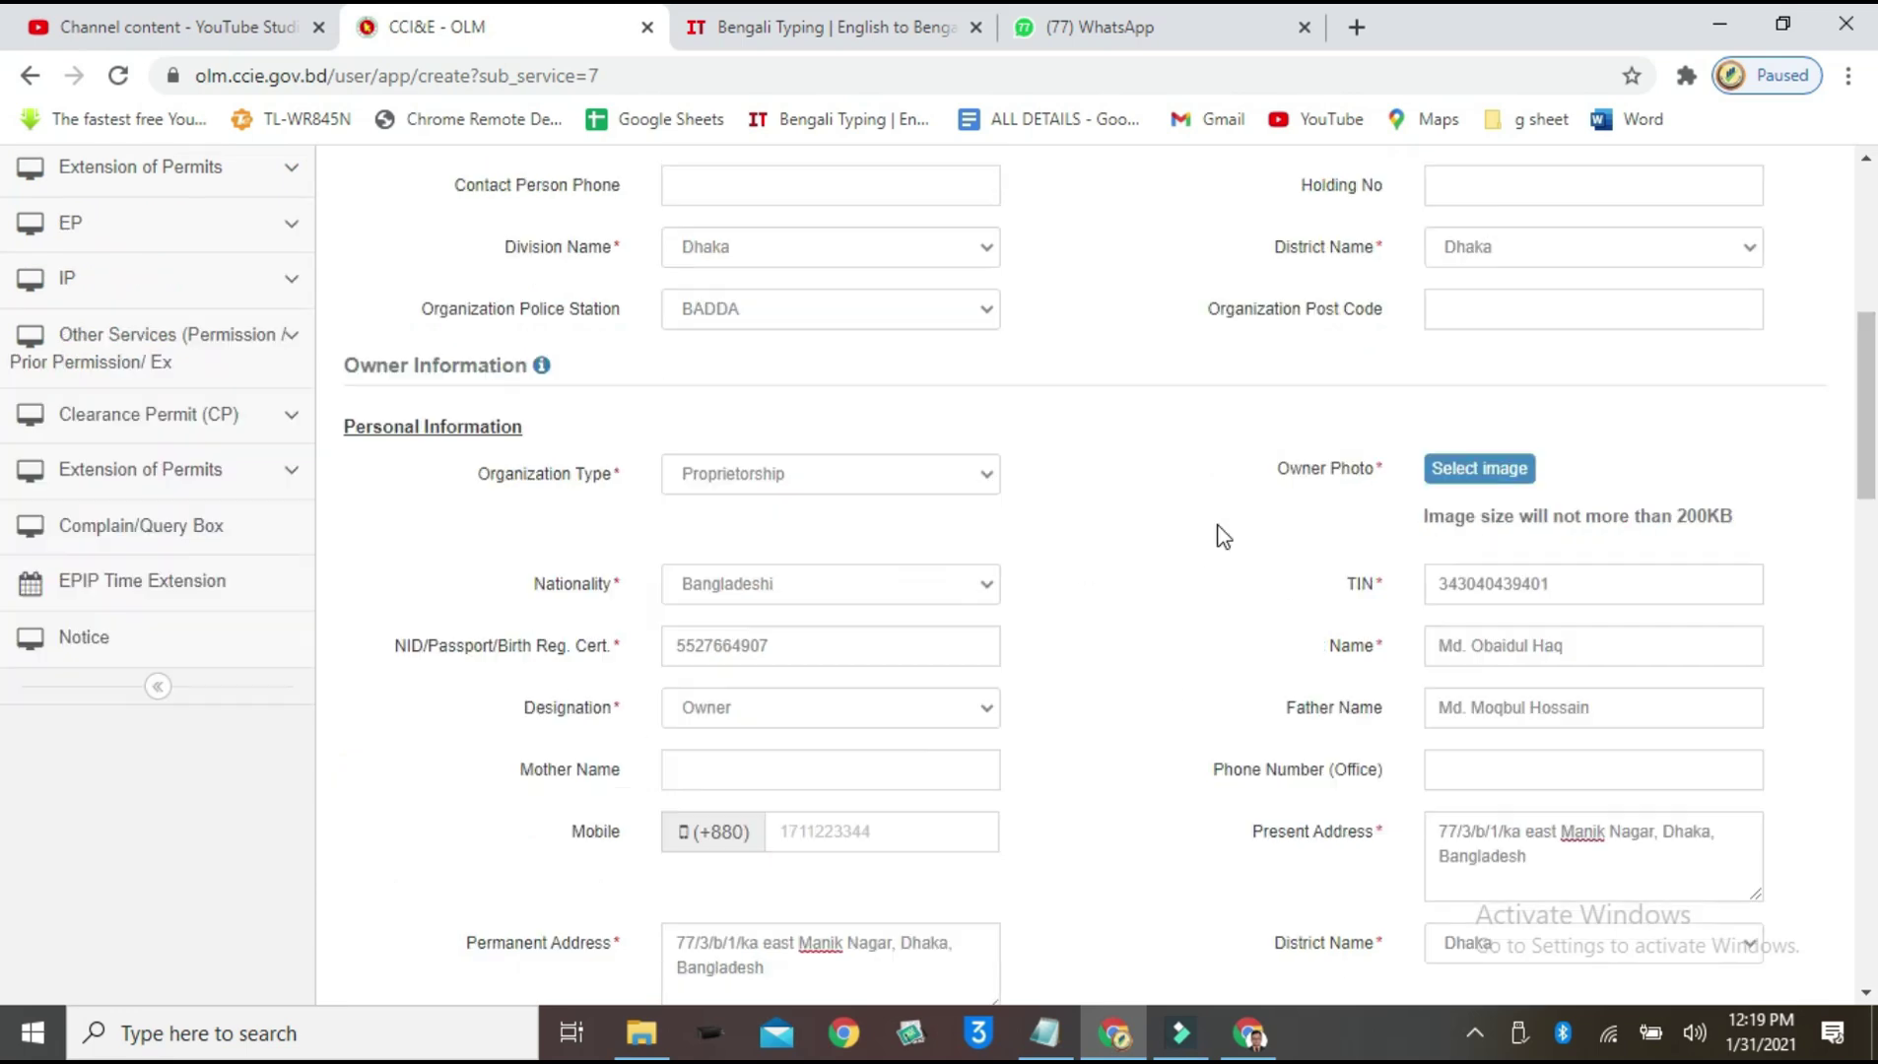
{"action": "scroll", "coordinate": [1222, 537], "scroll_direction": "down", "scroll_amount": 2}
{"action": "left_click", "coordinate": [1464, 435]}
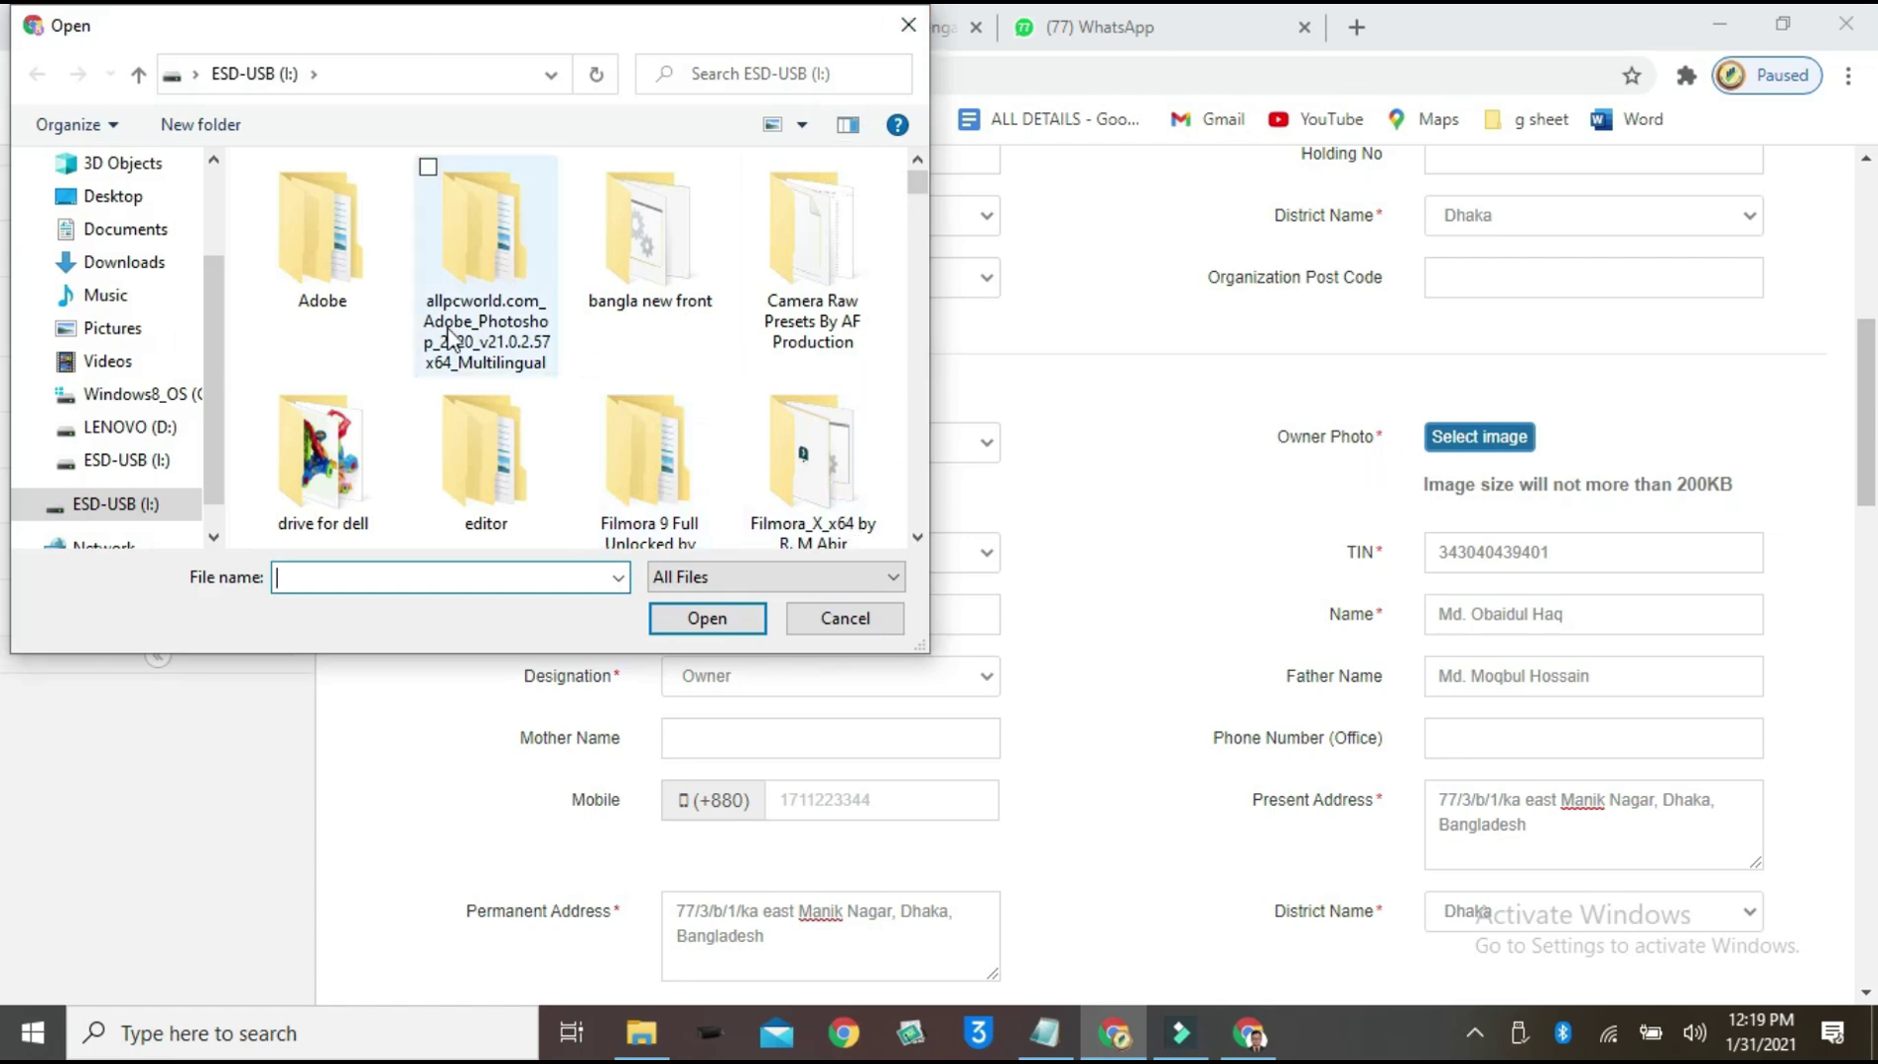
{"action": "left_click", "coordinate": [908, 24]}
Step: Review the share, nominated bank and trade license sections, including the options for who issued the trade license
{"action": "scroll", "coordinate": [1281, 443], "scroll_direction": "down", "scroll_amount": 7}
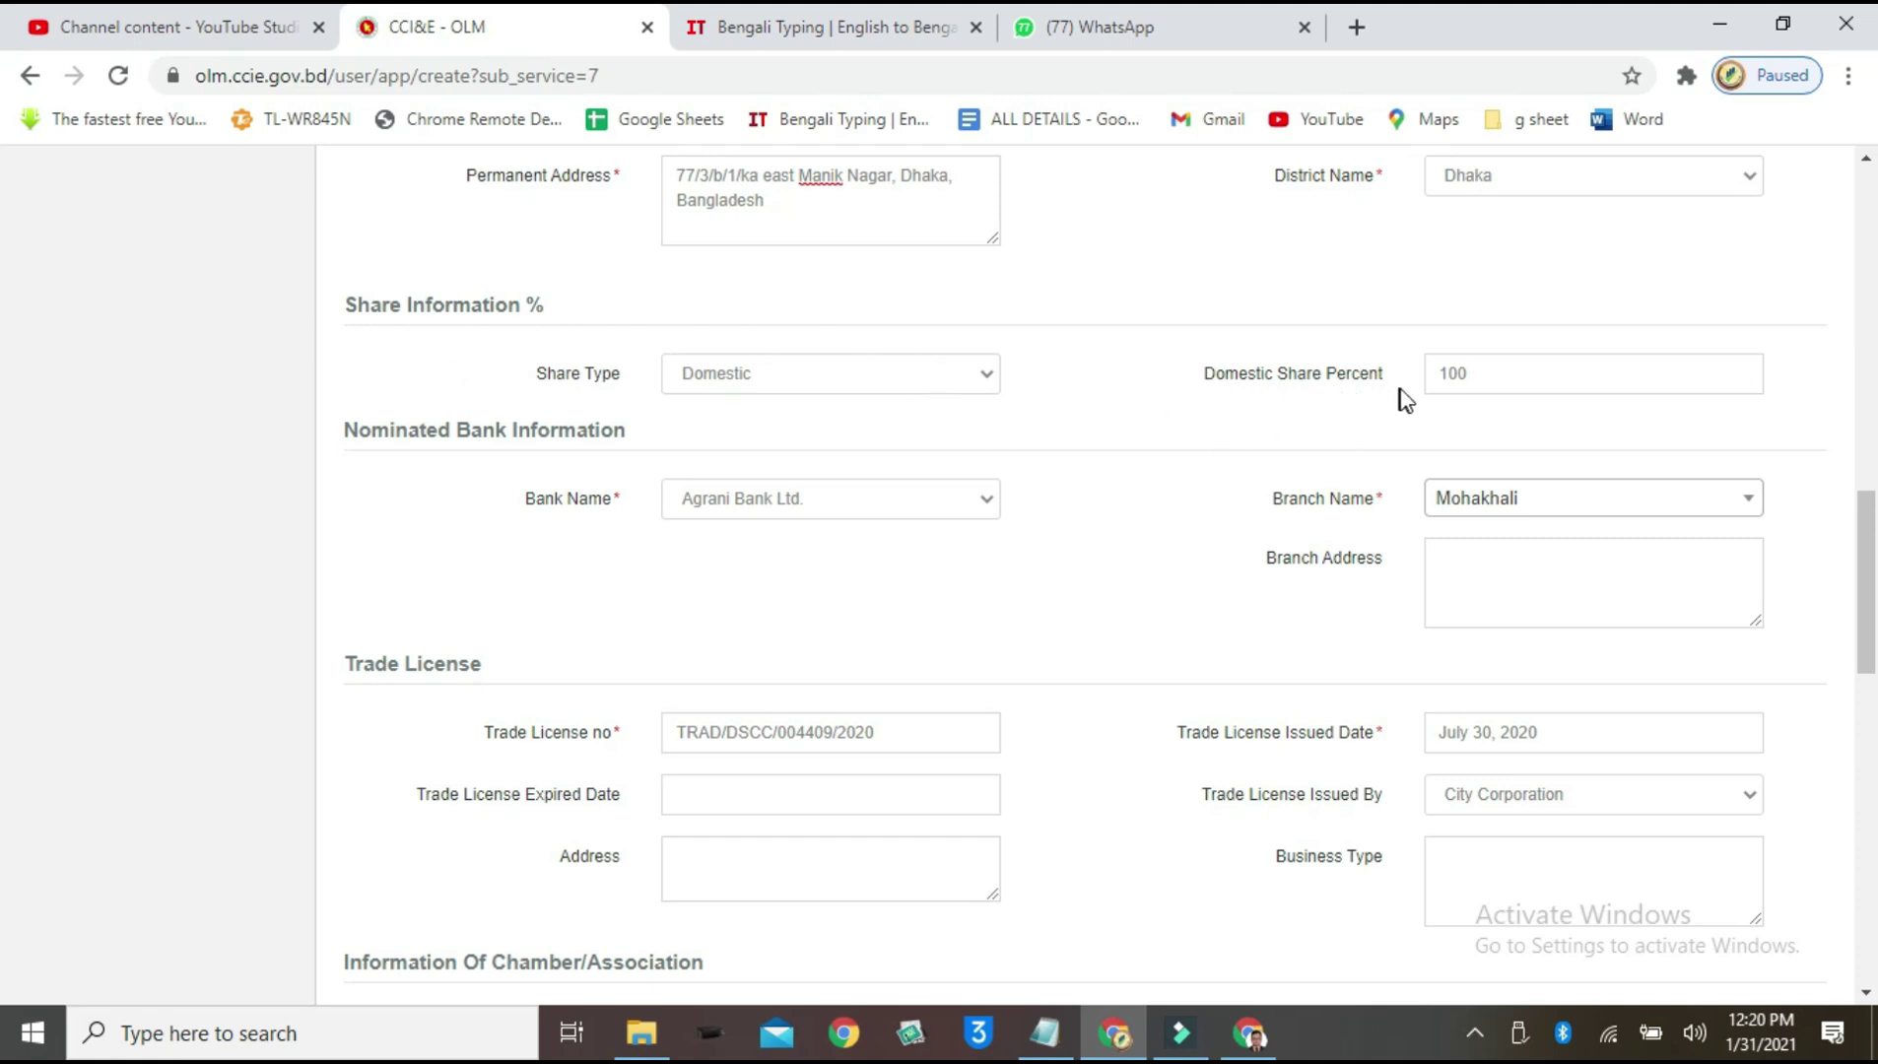
{"action": "scroll", "coordinate": [964, 463], "scroll_direction": "down", "scroll_amount": 1}
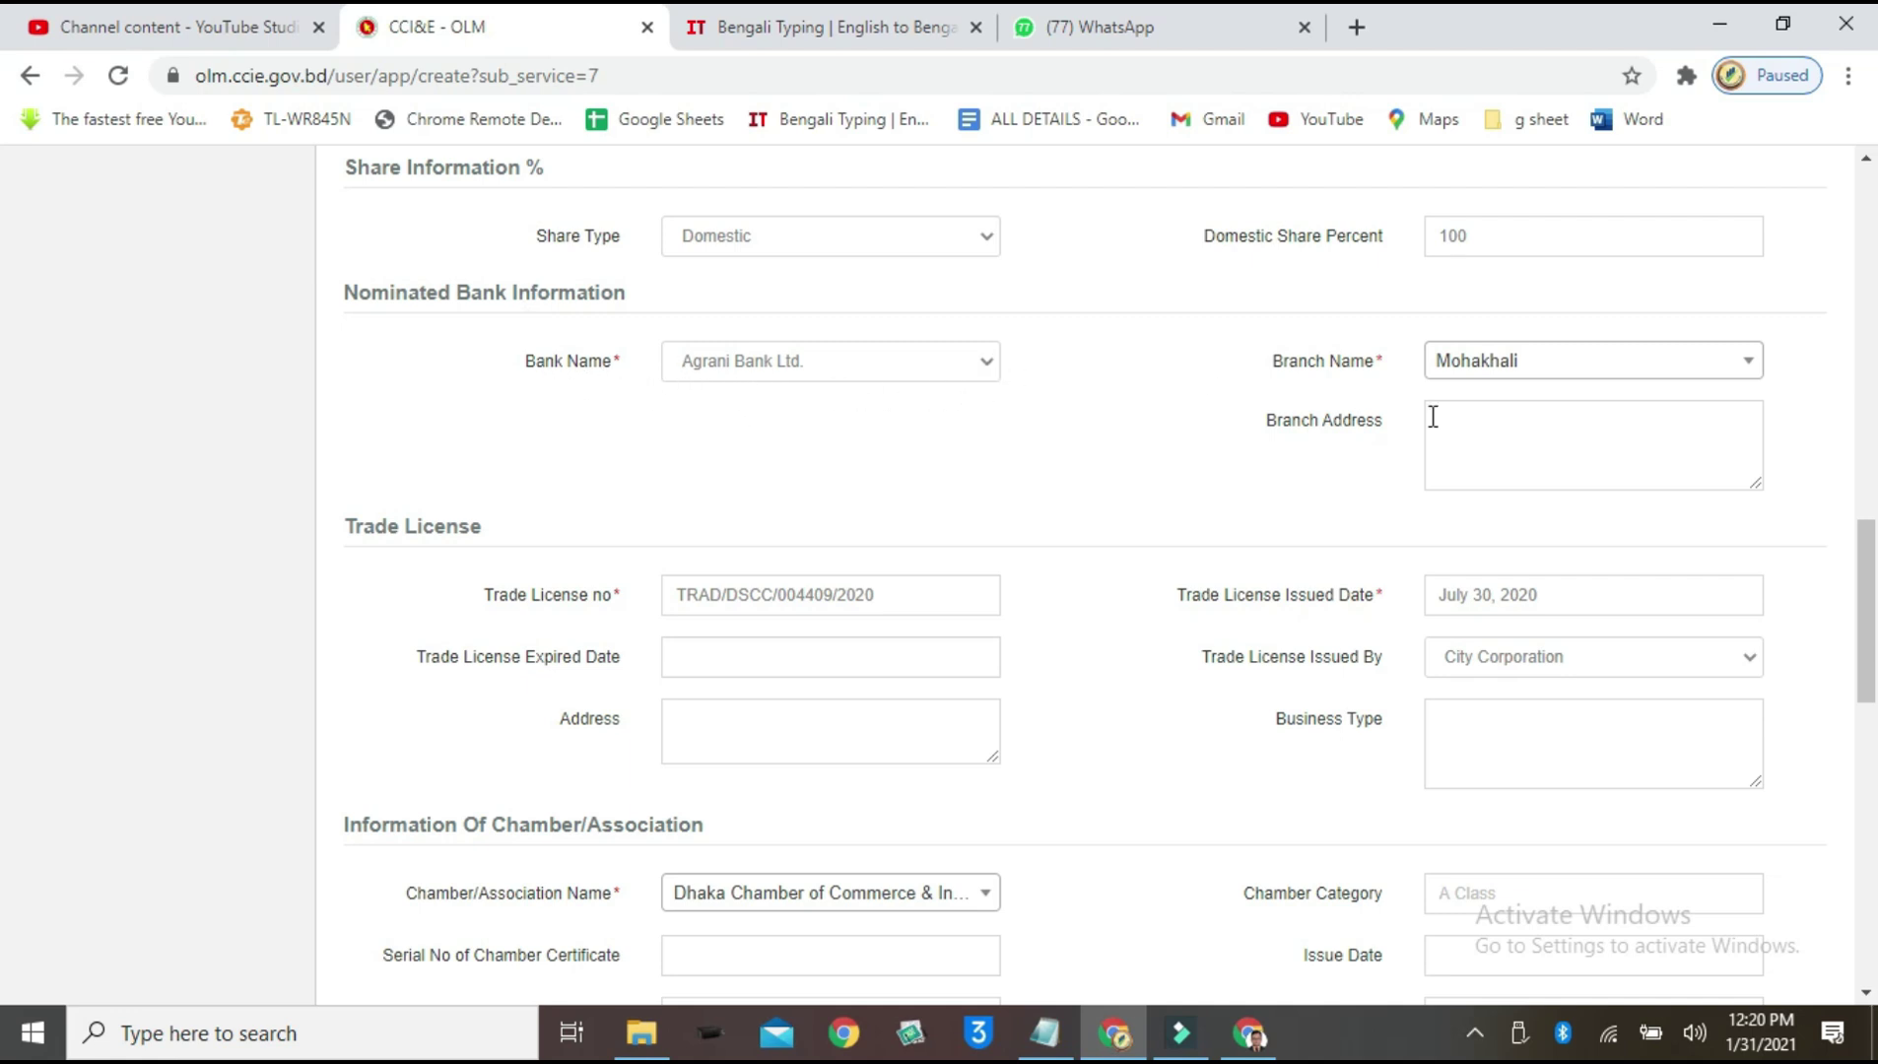
{"action": "left_click", "coordinate": [1471, 427]}
{"action": "scroll", "coordinate": [985, 441], "scroll_direction": "down", "scroll_amount": 3}
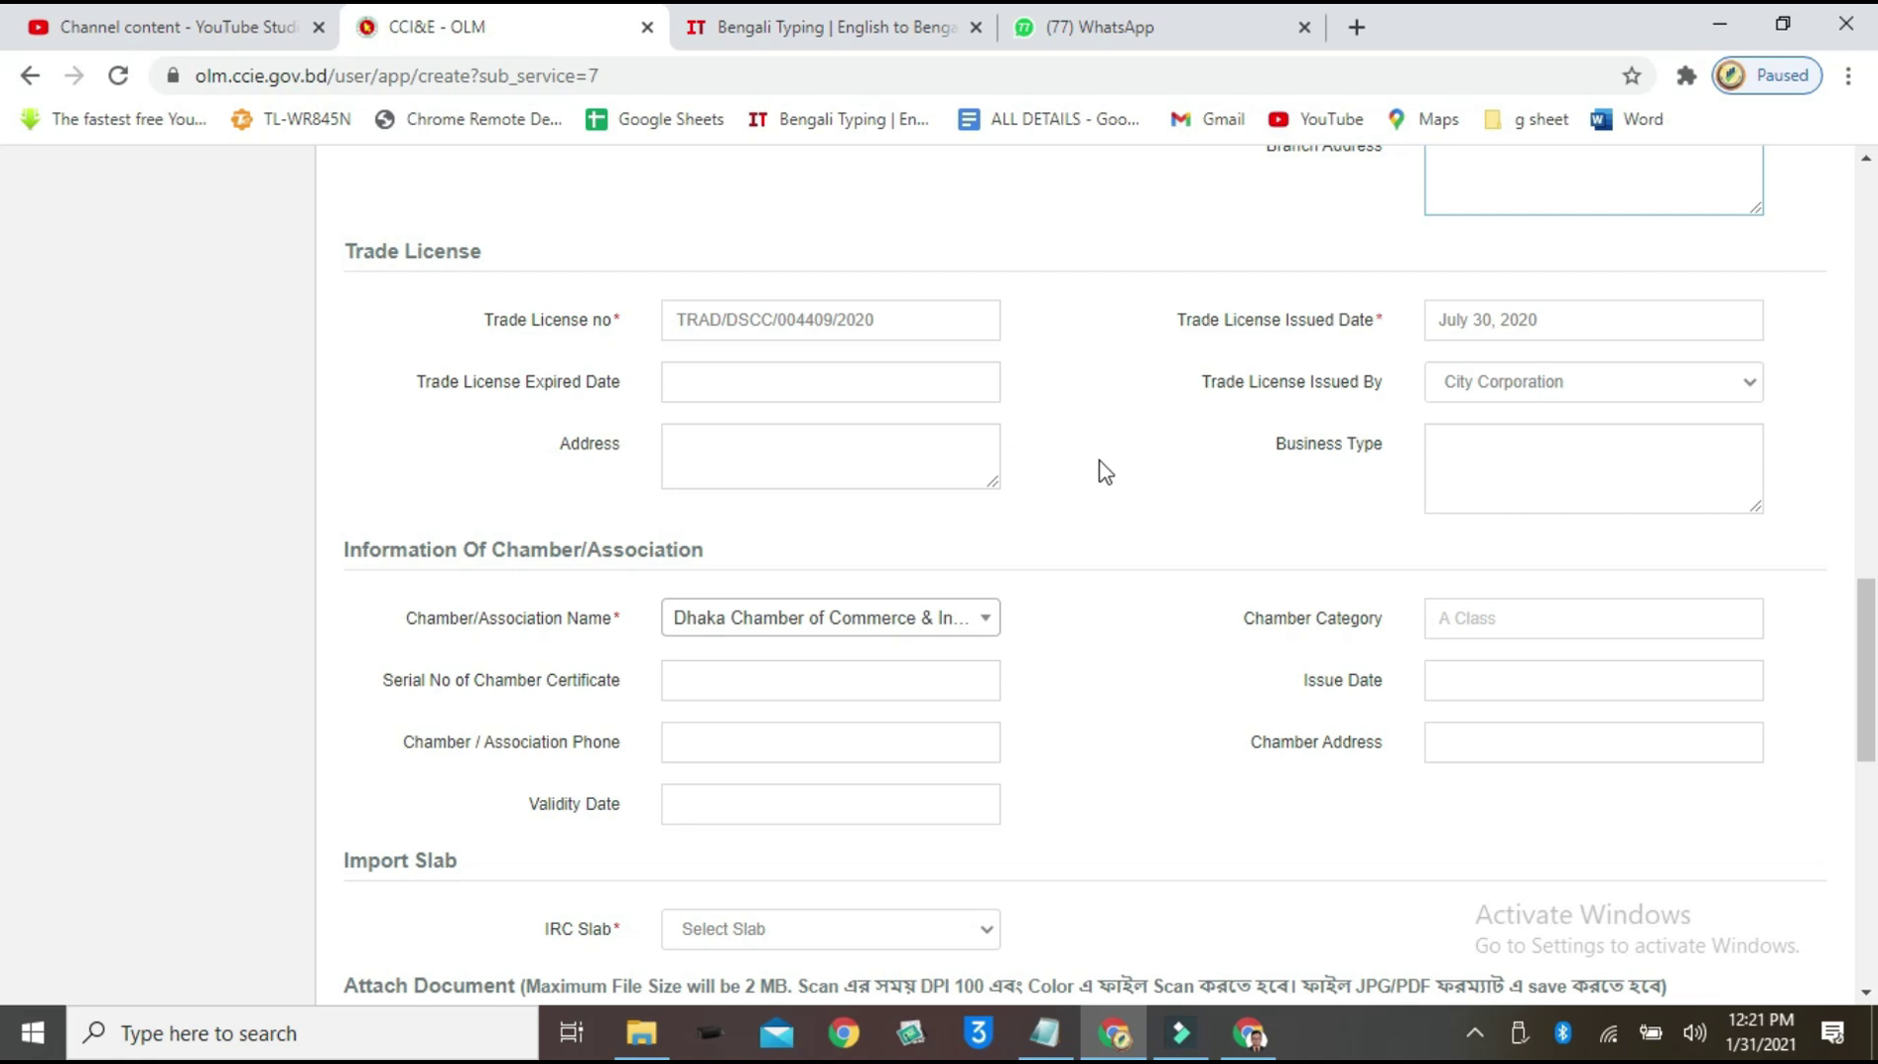
{"action": "left_click", "coordinate": [1637, 379]}
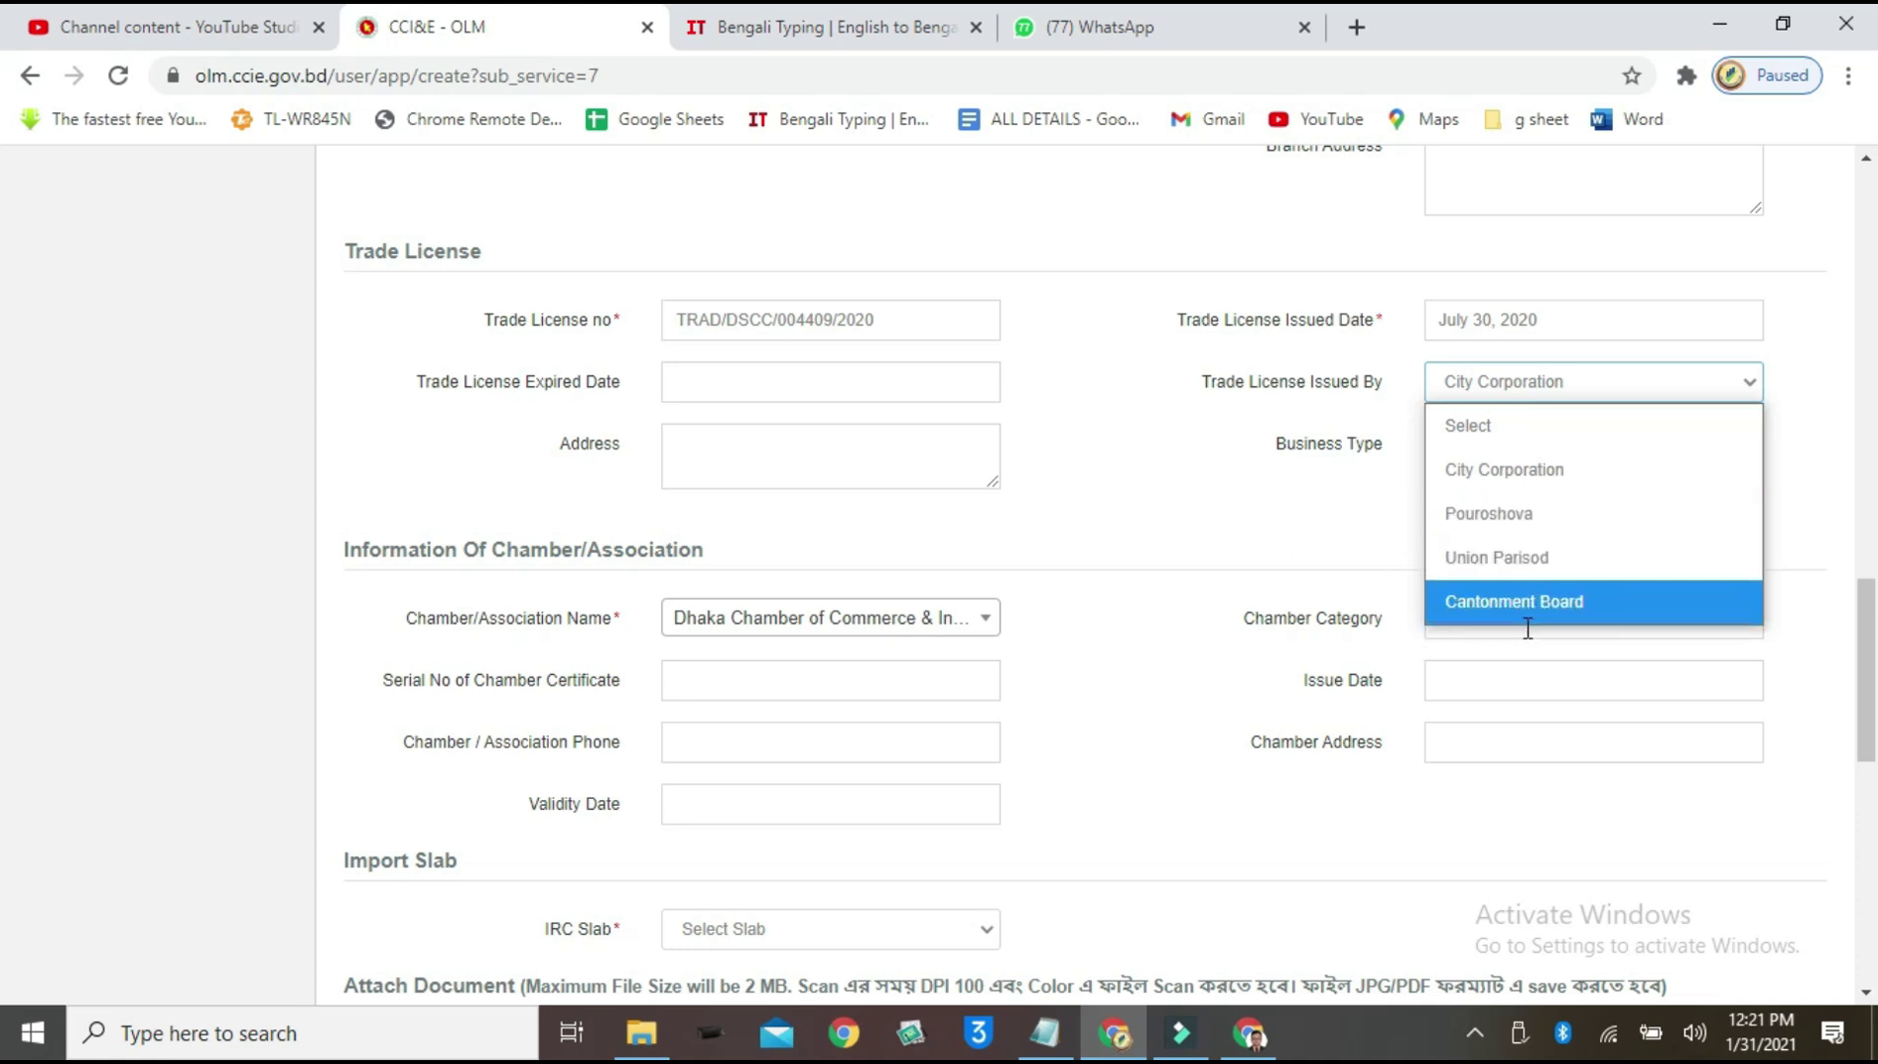
{"action": "left_click", "coordinate": [1560, 384]}
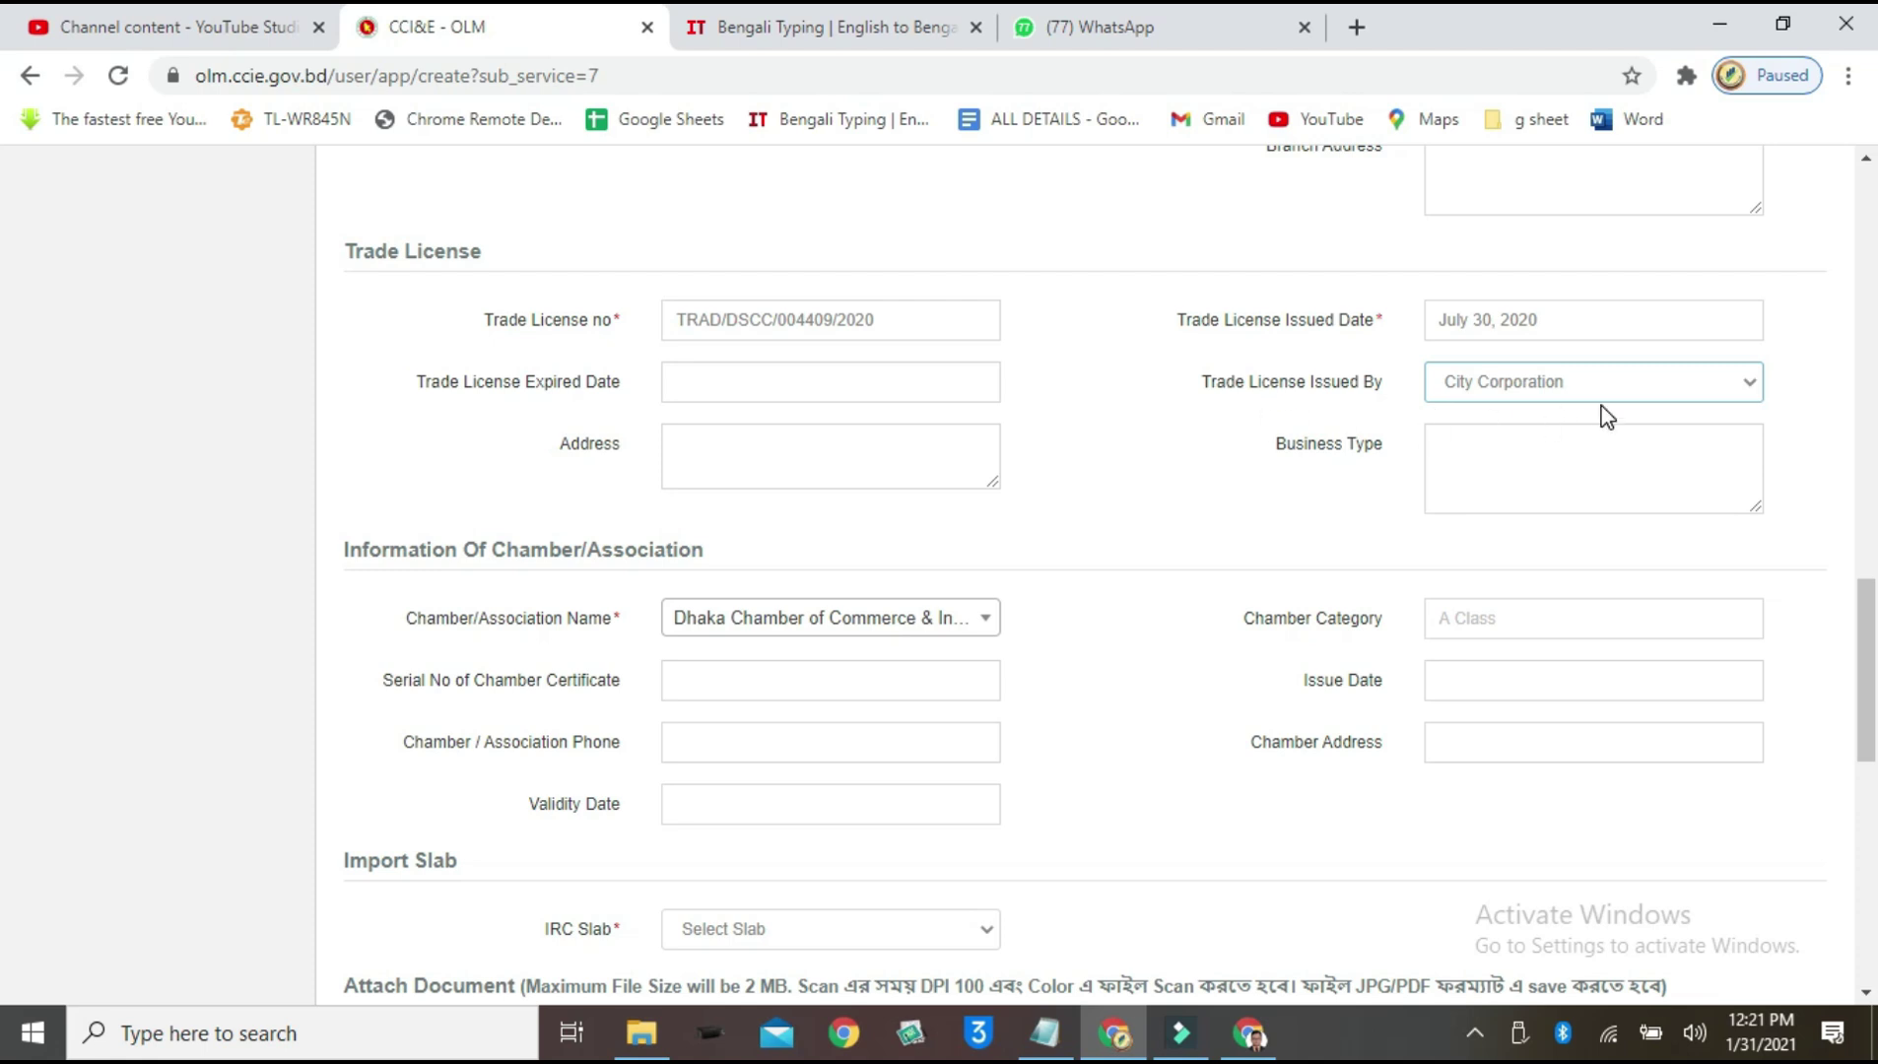
Step: Set the chamber/association name to Small & Medium Enterprises (SME) Owners Association of Bangladesh
{"action": "scroll", "coordinate": [1170, 477], "scroll_direction": "down", "scroll_amount": 3}
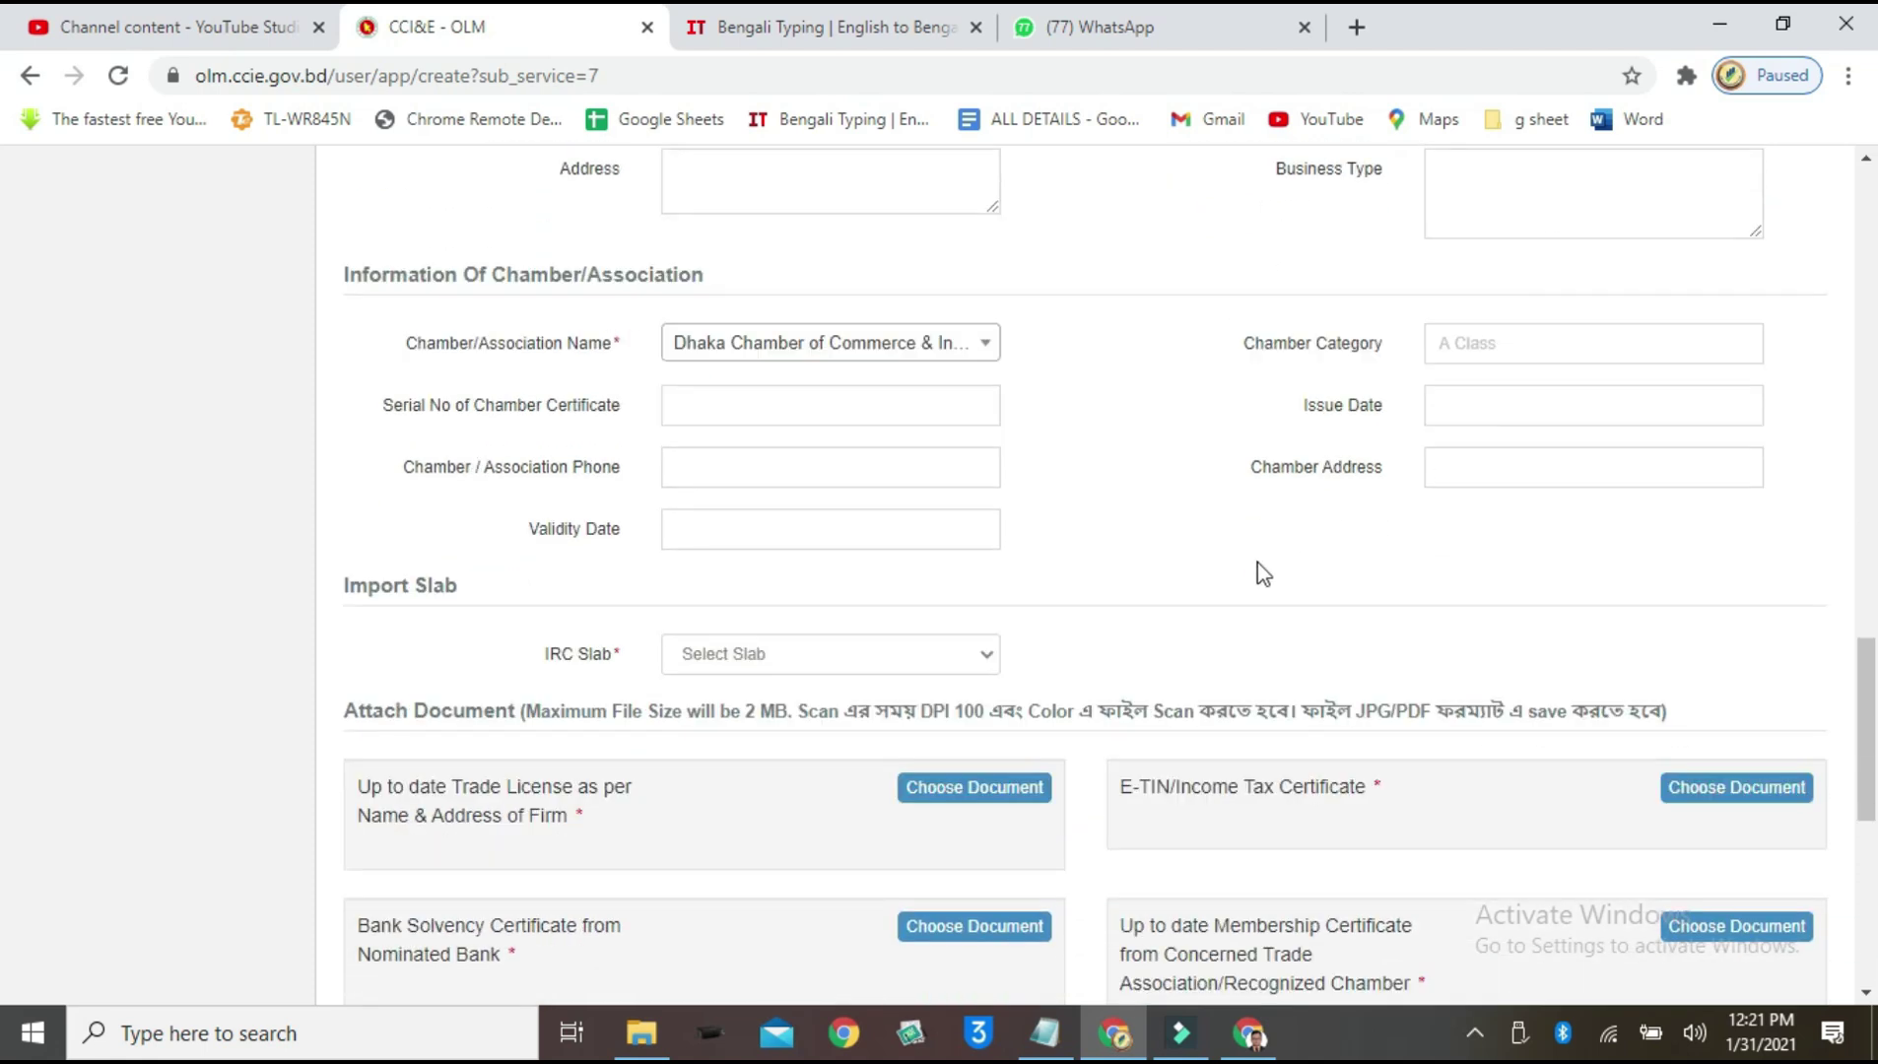
{"action": "scroll", "coordinate": [1254, 486], "scroll_direction": "up", "scroll_amount": 1}
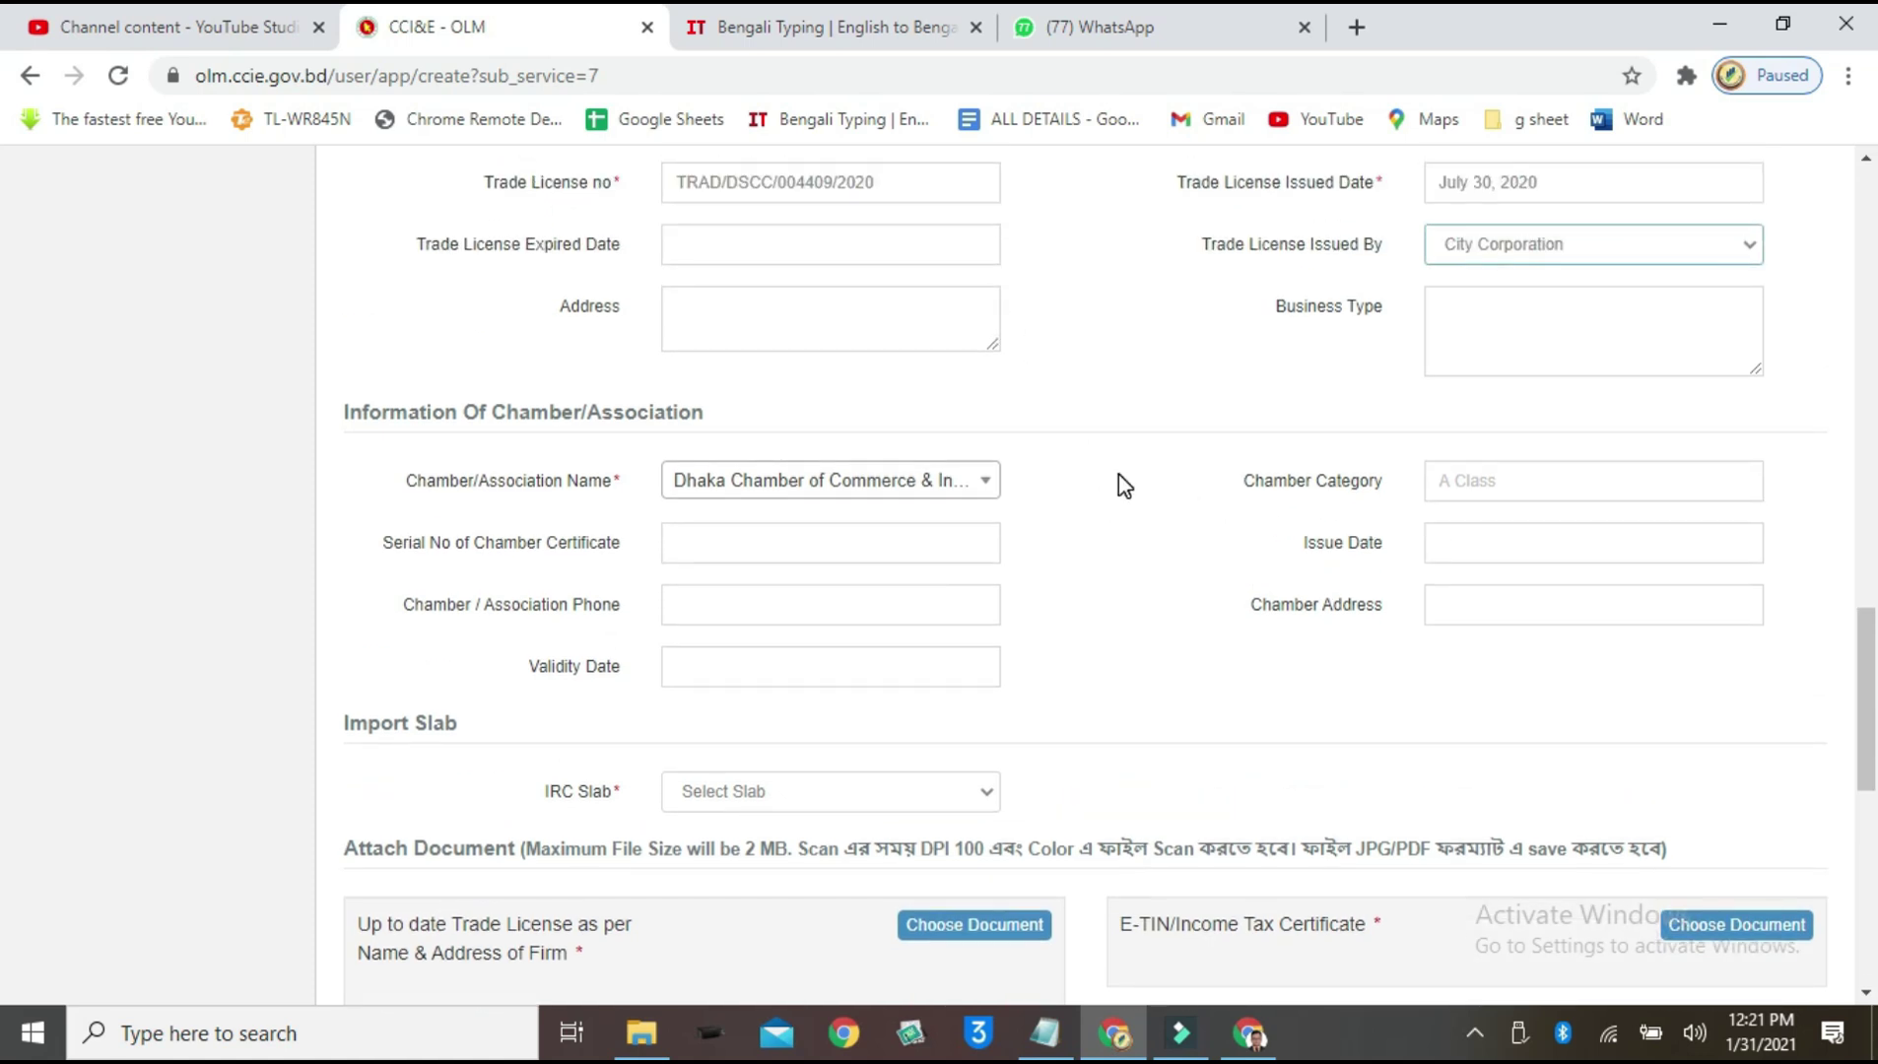
{"action": "scroll", "coordinate": [1118, 473], "scroll_direction": "down", "scroll_amount": 1}
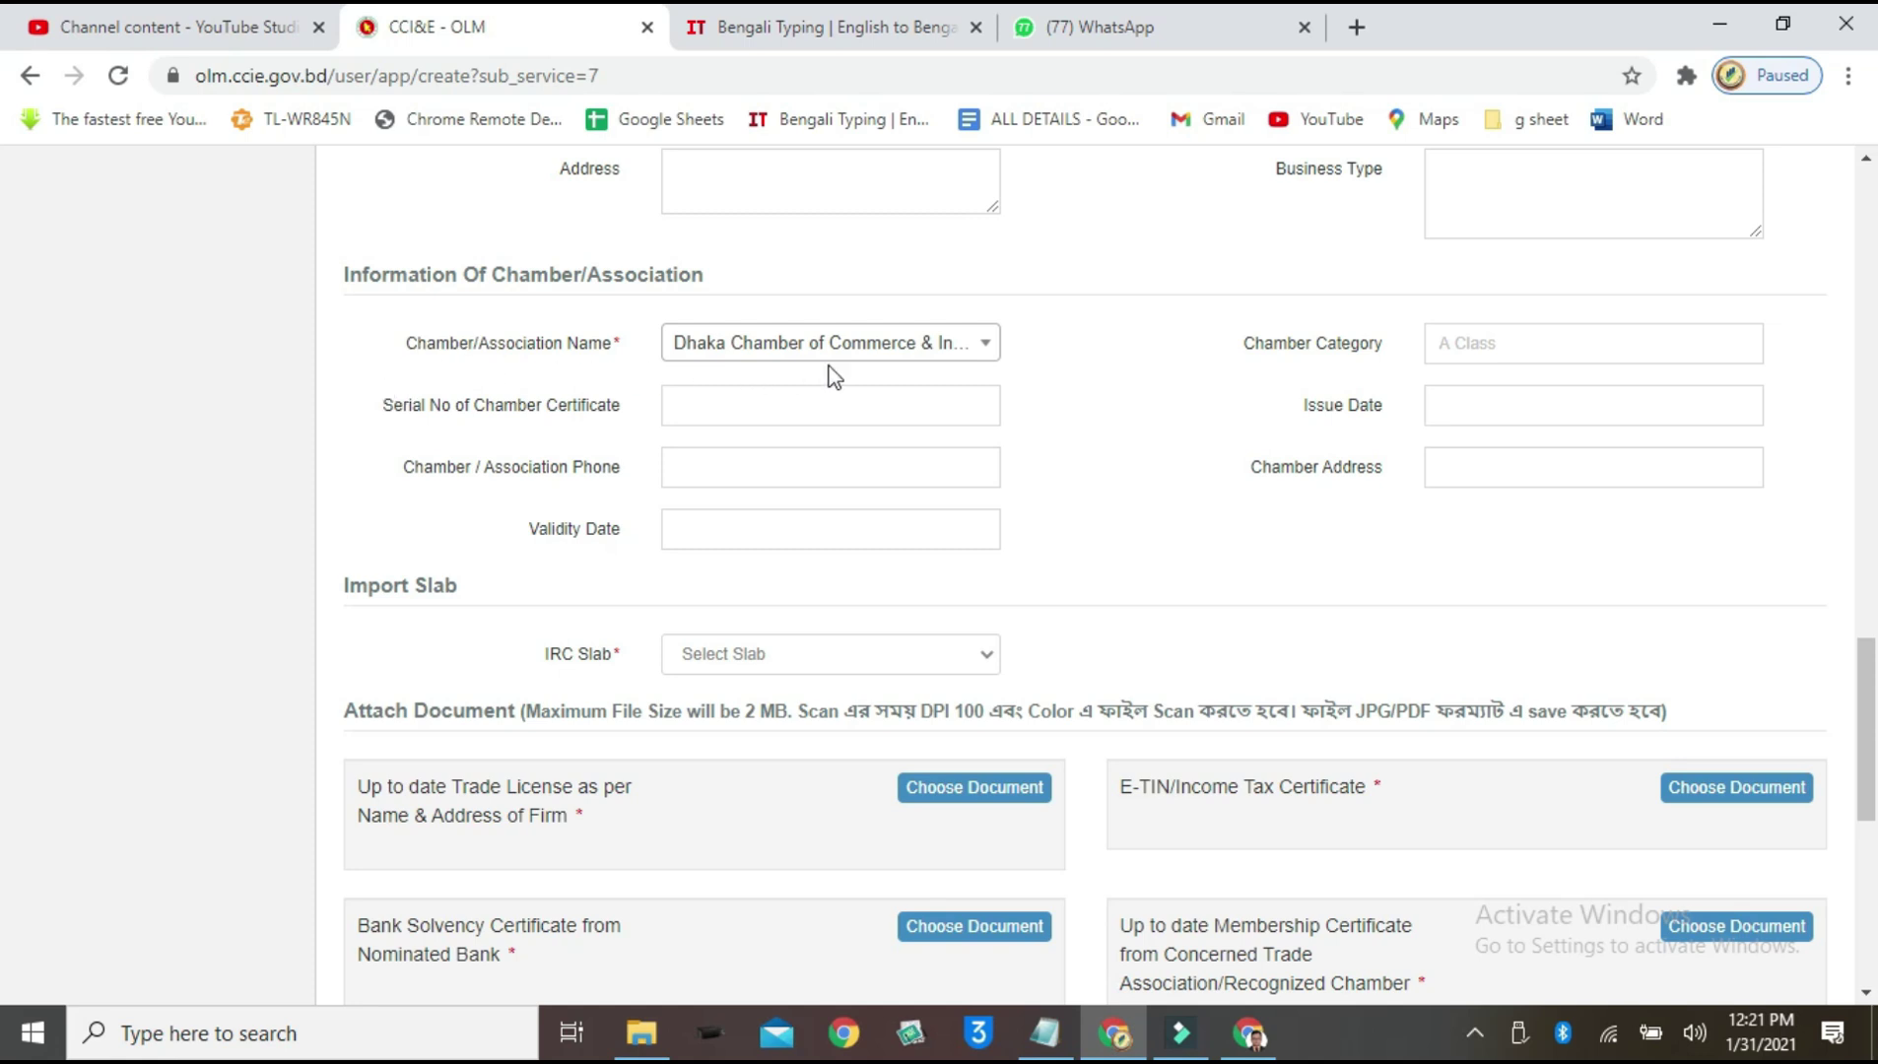
{"action": "left_click", "coordinate": [985, 347]}
{"action": "scroll", "coordinate": [864, 532], "scroll_direction": "down", "scroll_amount": 8}
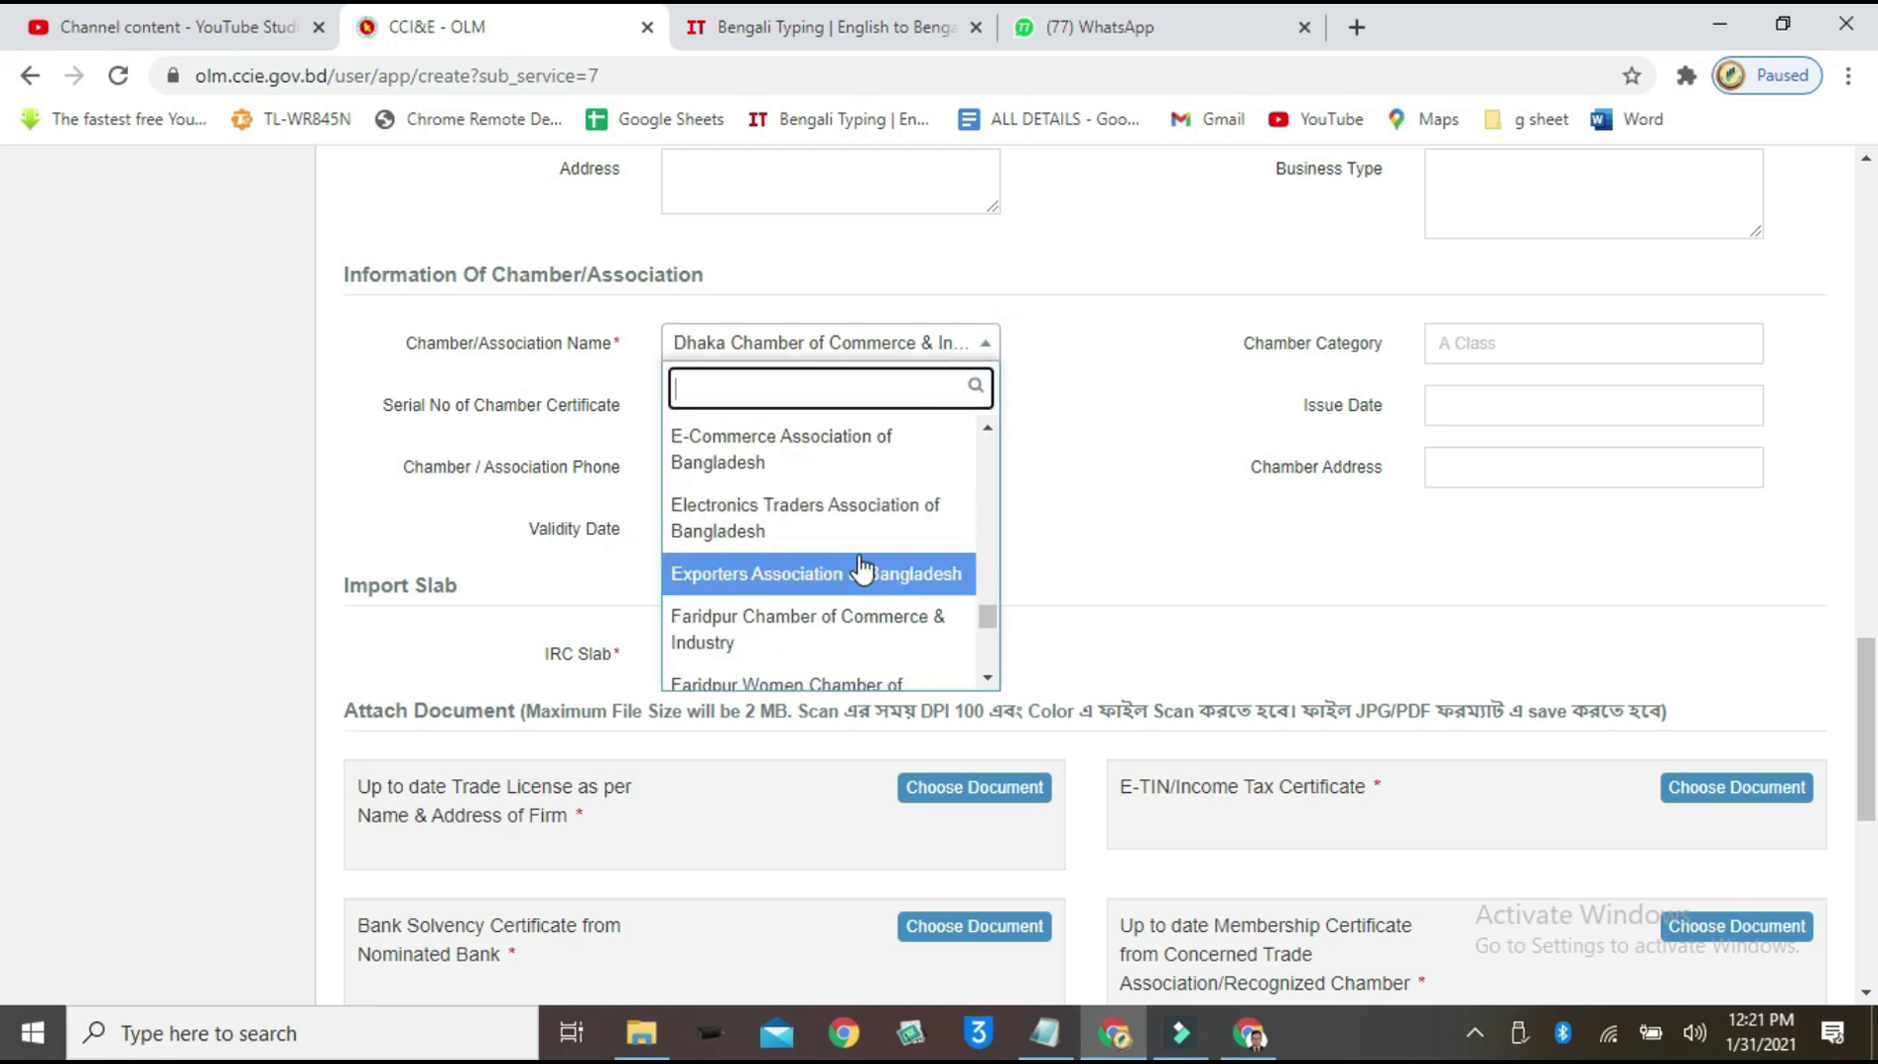
{"action": "scroll", "coordinate": [863, 566], "scroll_direction": "down", "scroll_amount": 10}
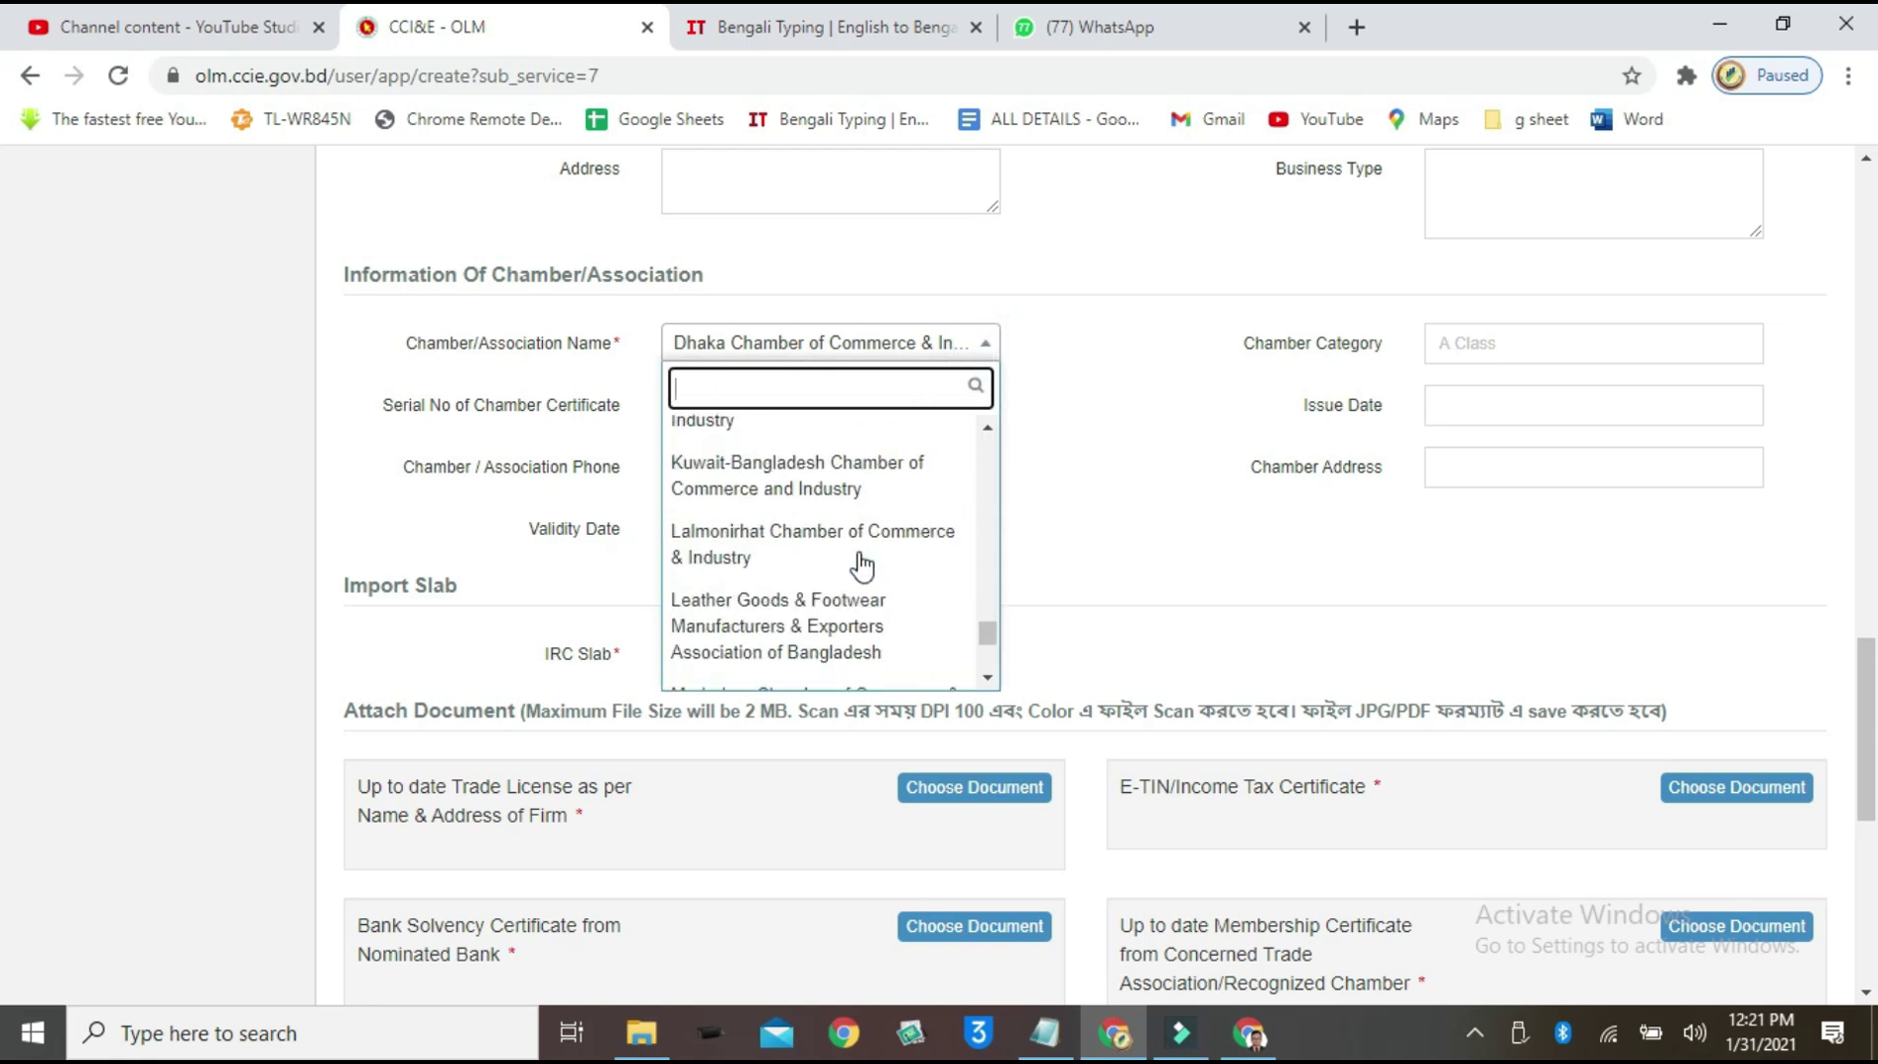
{"action": "scroll", "coordinate": [863, 567], "scroll_direction": "down", "scroll_amount": 4}
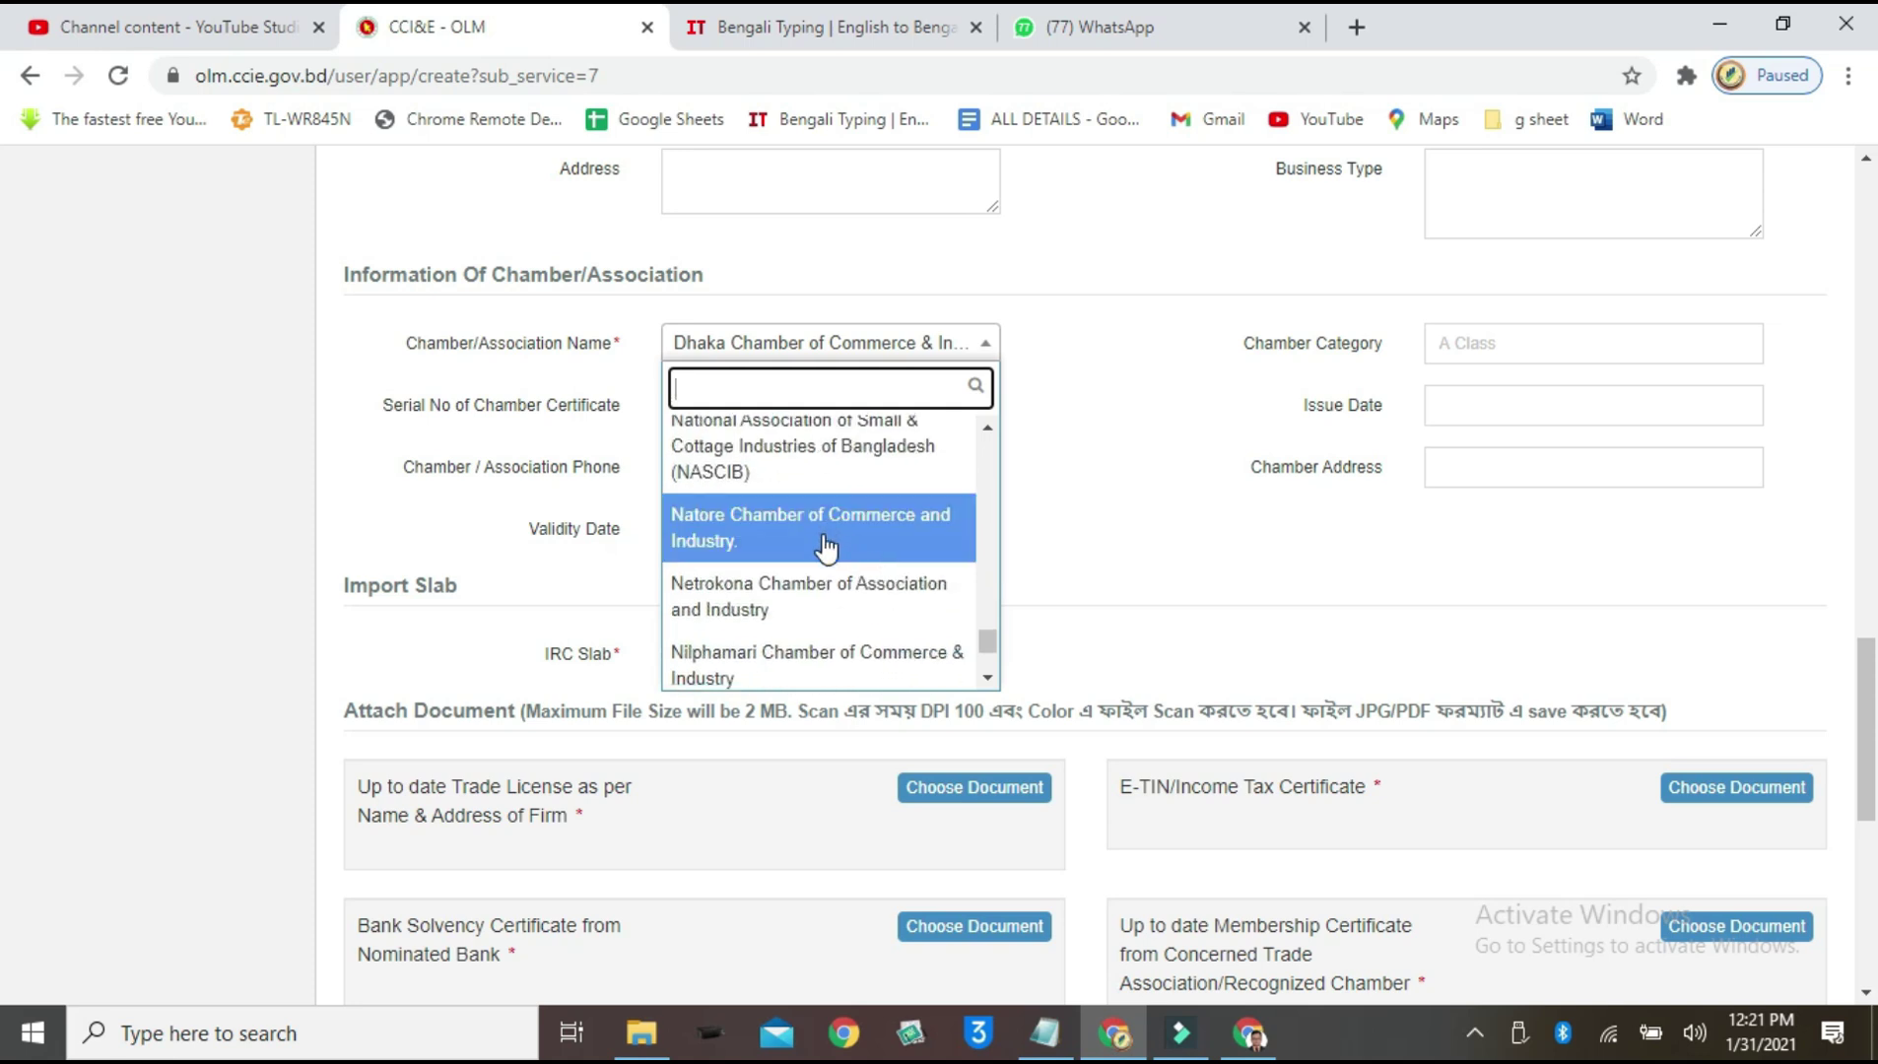
{"action": "scroll", "coordinate": [823, 549], "scroll_direction": "down", "scroll_amount": 6}
{"action": "scroll", "coordinate": [824, 548], "scroll_direction": "down", "scroll_amount": 8}
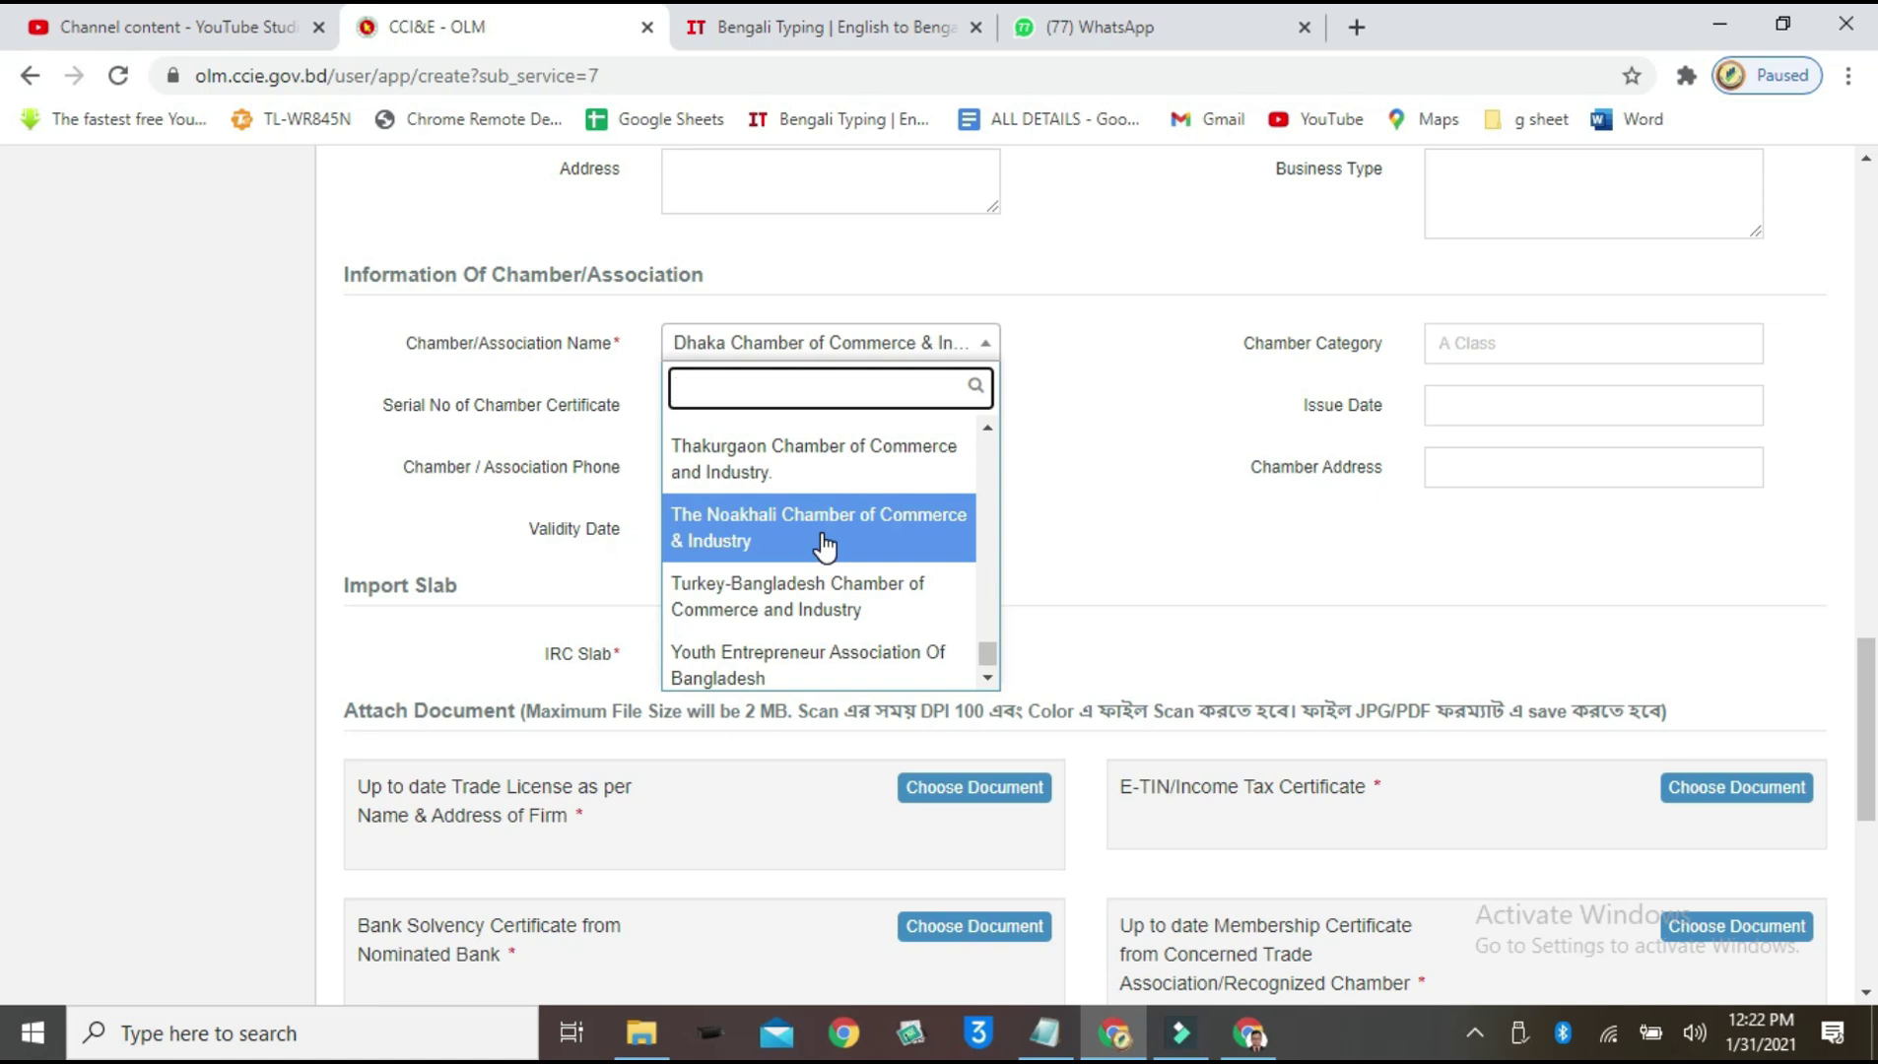
{"action": "scroll", "coordinate": [822, 548], "scroll_direction": "up", "scroll_amount": 2}
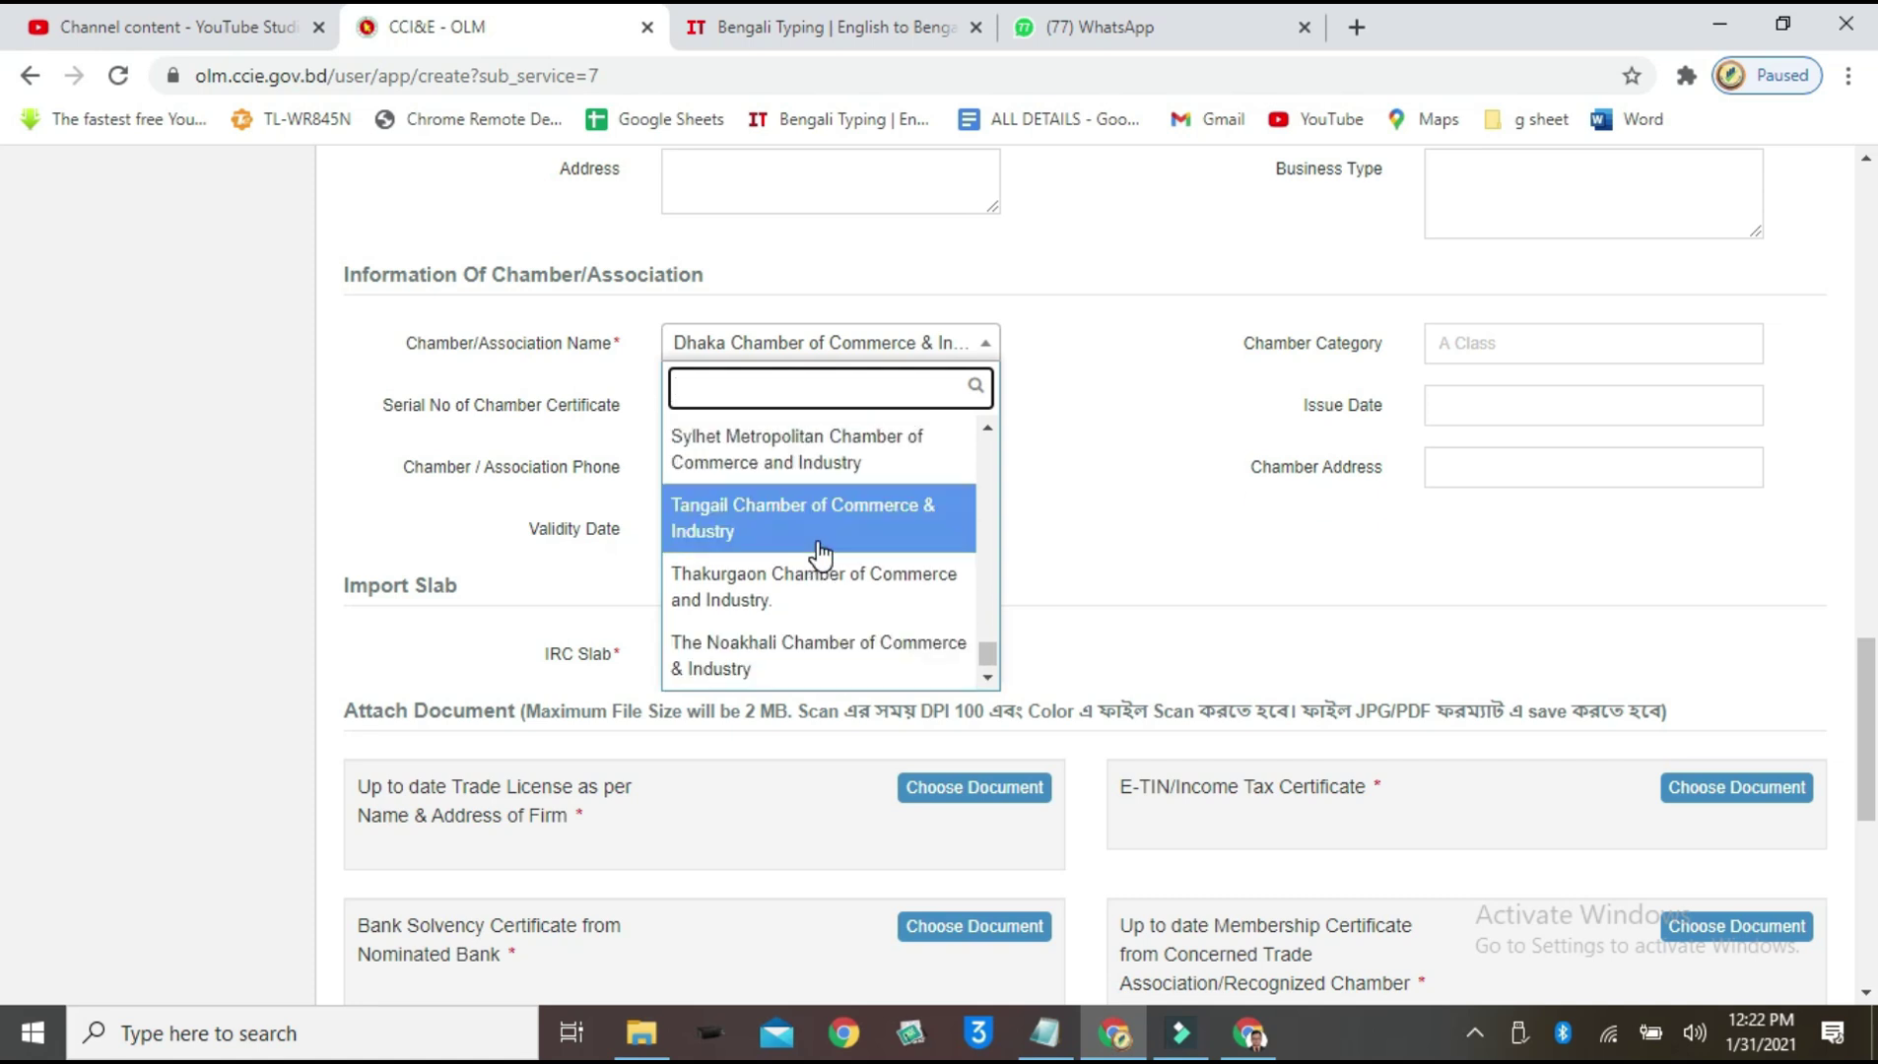
{"action": "scroll", "coordinate": [818, 581], "scroll_direction": "up", "scroll_amount": 5}
{"action": "scroll", "coordinate": [831, 581], "scroll_direction": "up", "scroll_amount": 4}
{"action": "scroll", "coordinate": [830, 581], "scroll_direction": "down", "scroll_amount": 2}
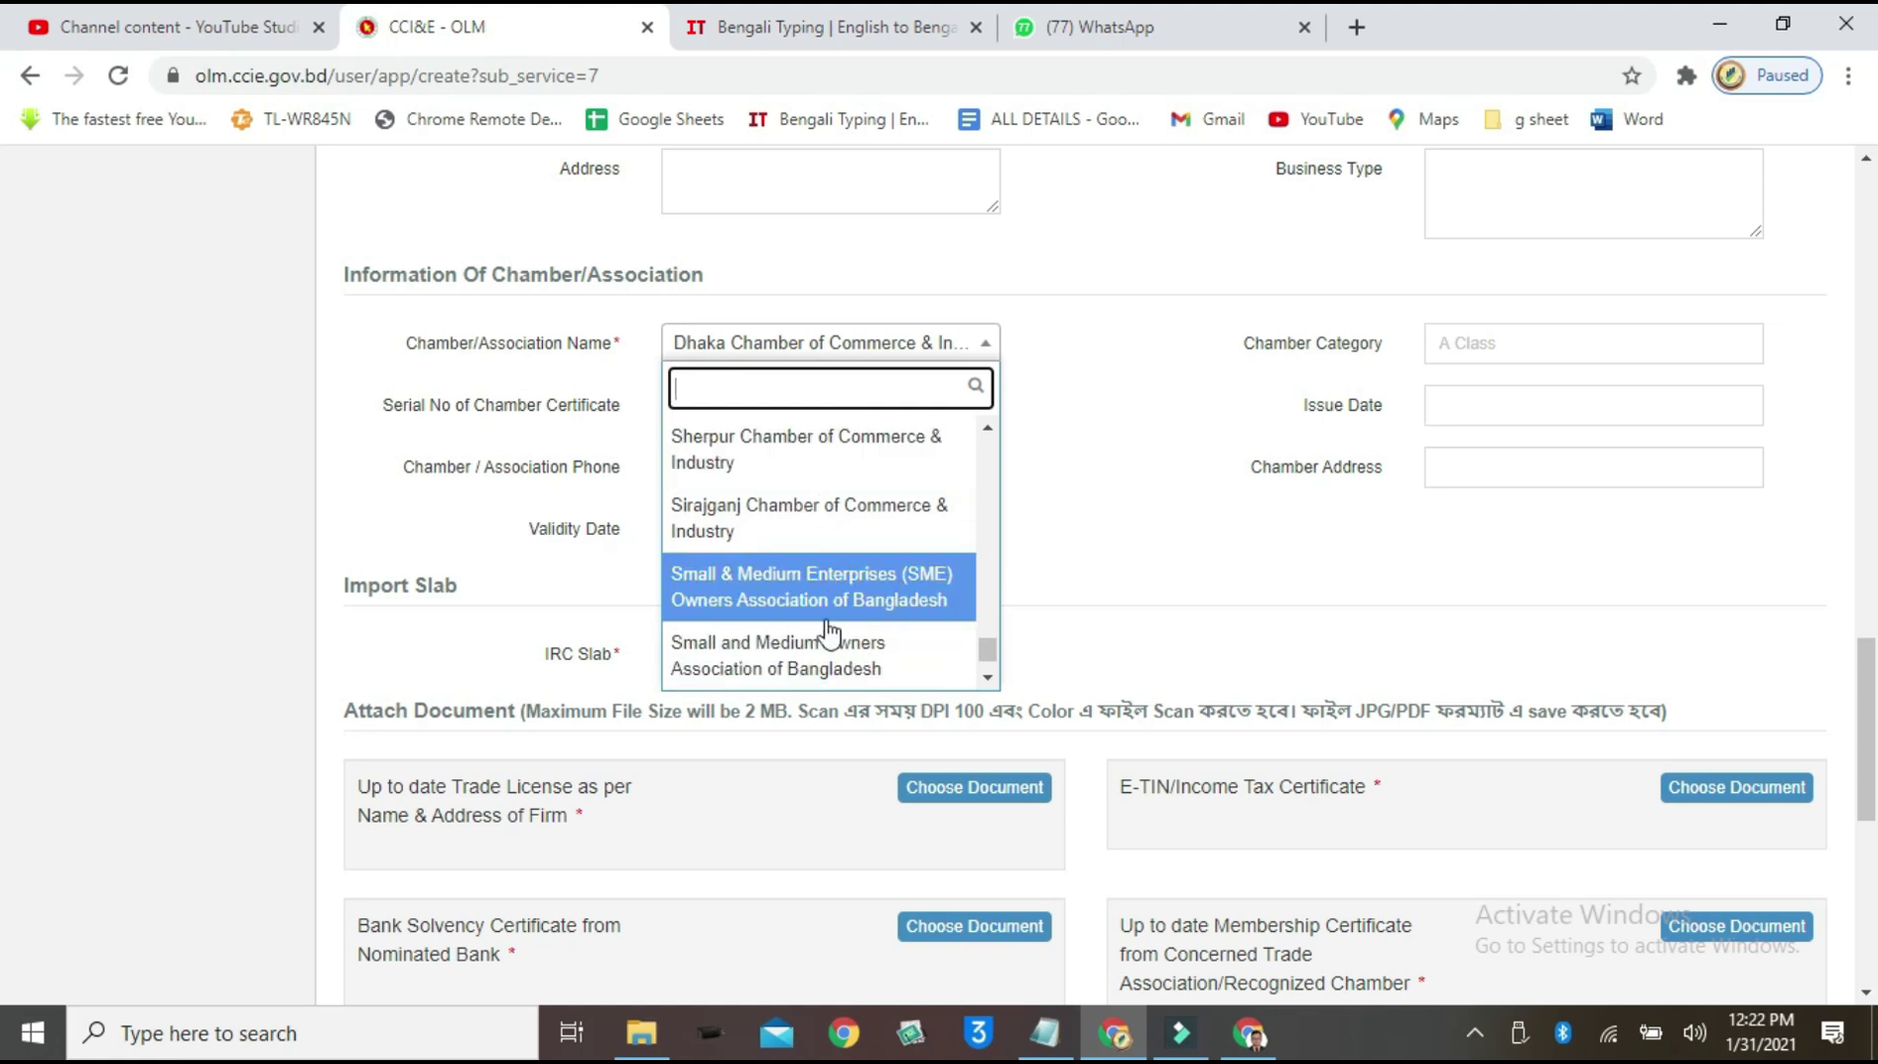
{"action": "left_click", "coordinate": [840, 586]}
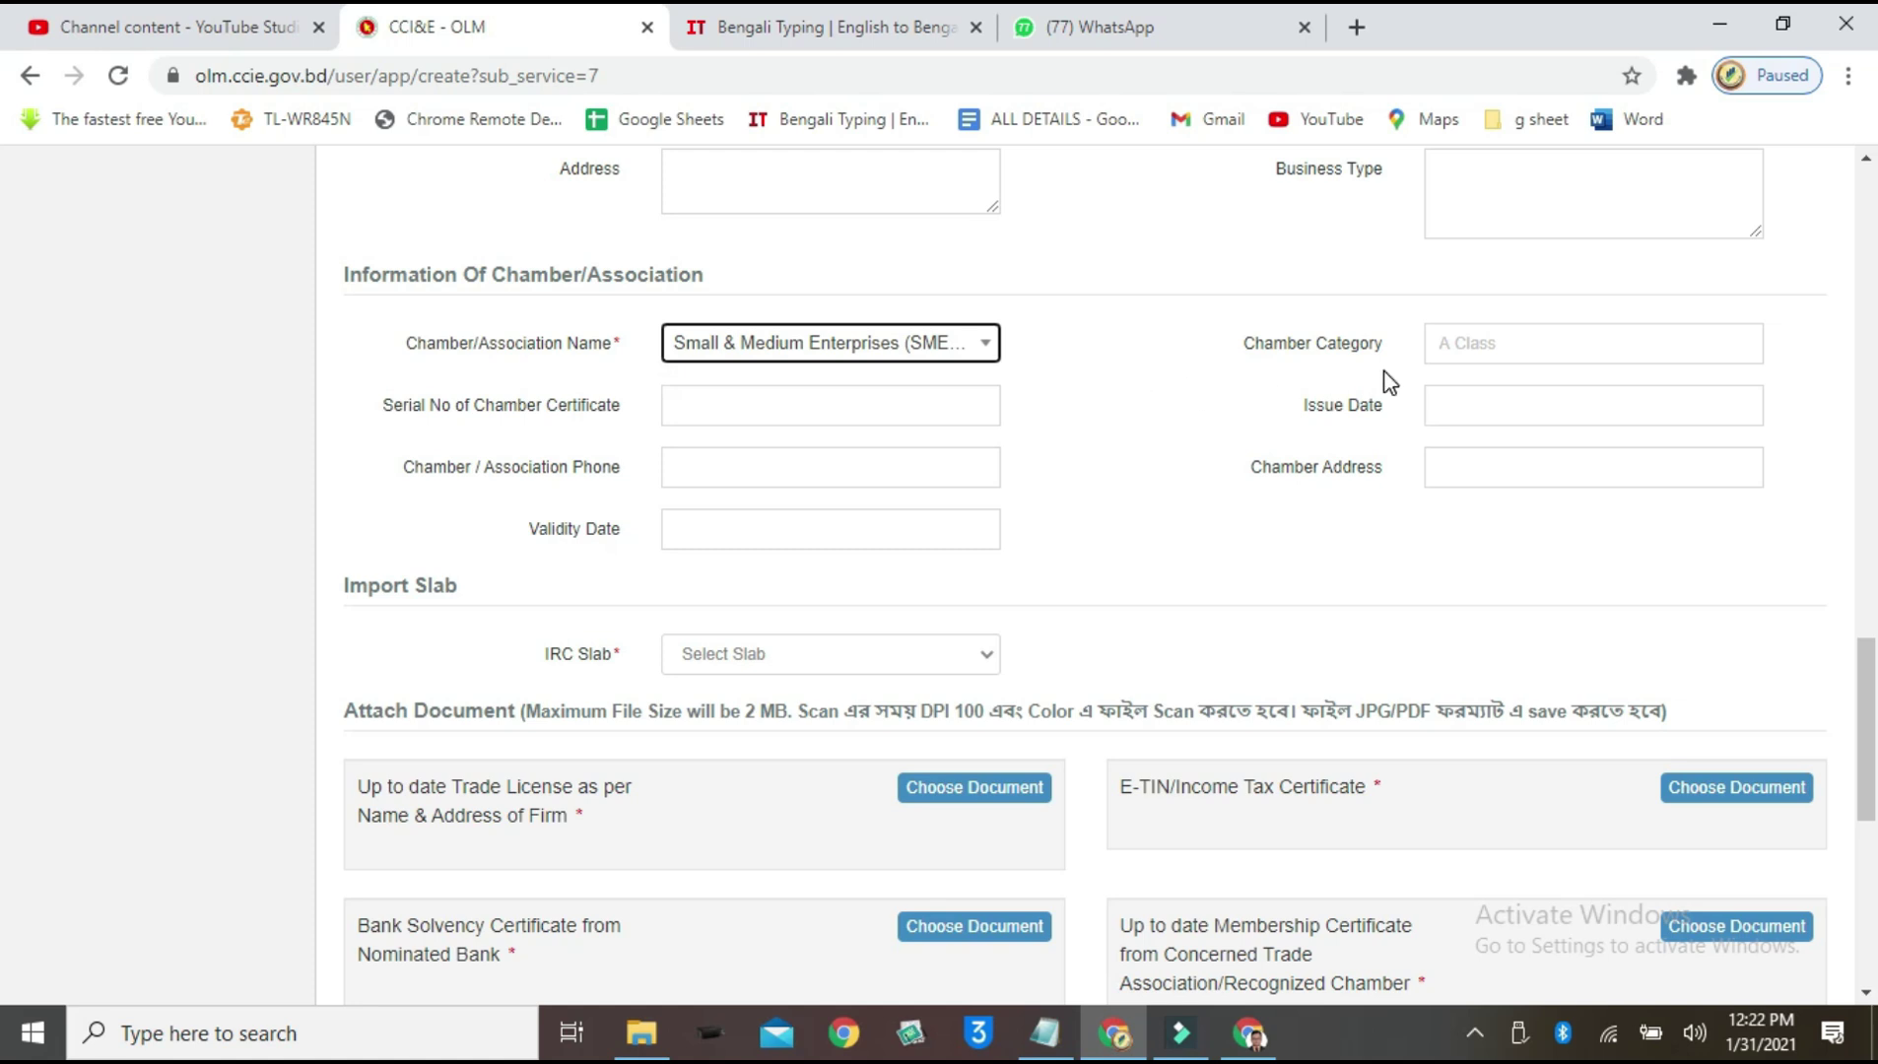
{"action": "left_click", "coordinate": [1492, 341]}
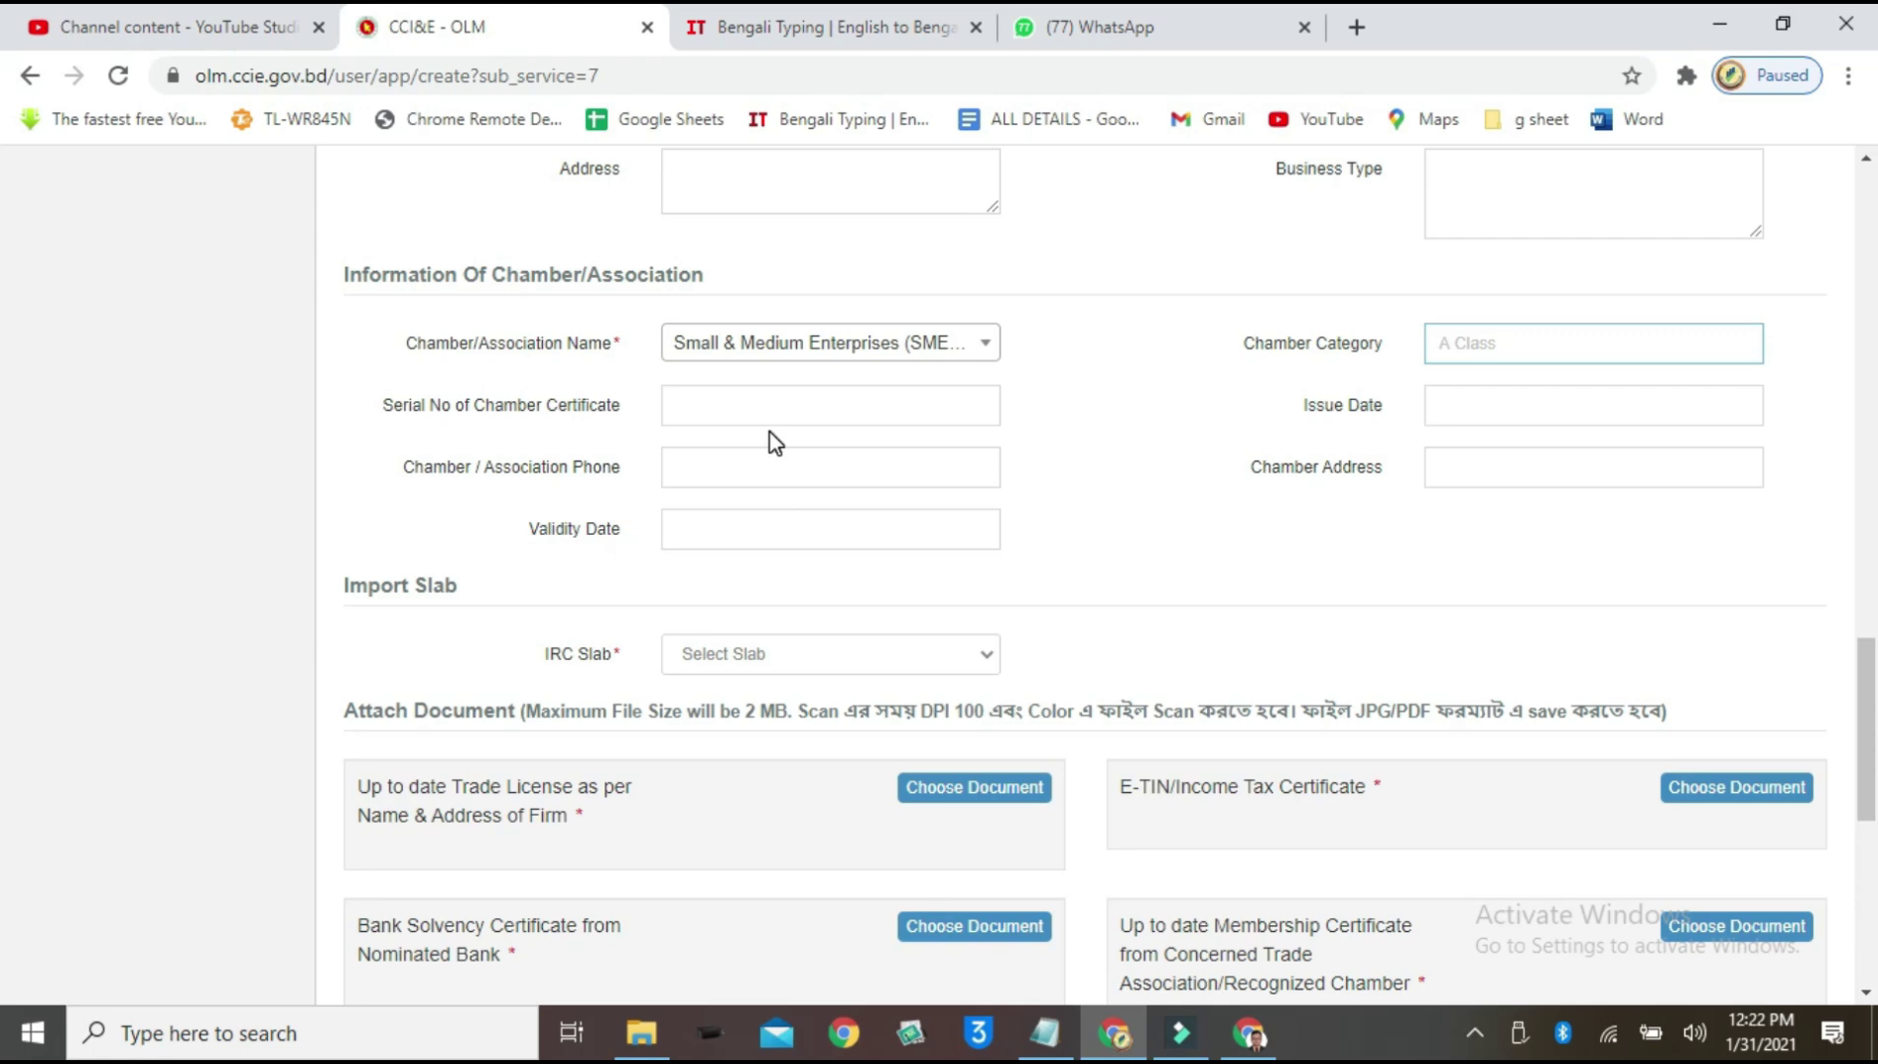
Step: Check the fees for the 5,00,000 BDT import slab, and set the IRC slab to 25,00,000 BDT
{"action": "scroll", "coordinate": [1313, 572], "scroll_direction": "down", "scroll_amount": 3}
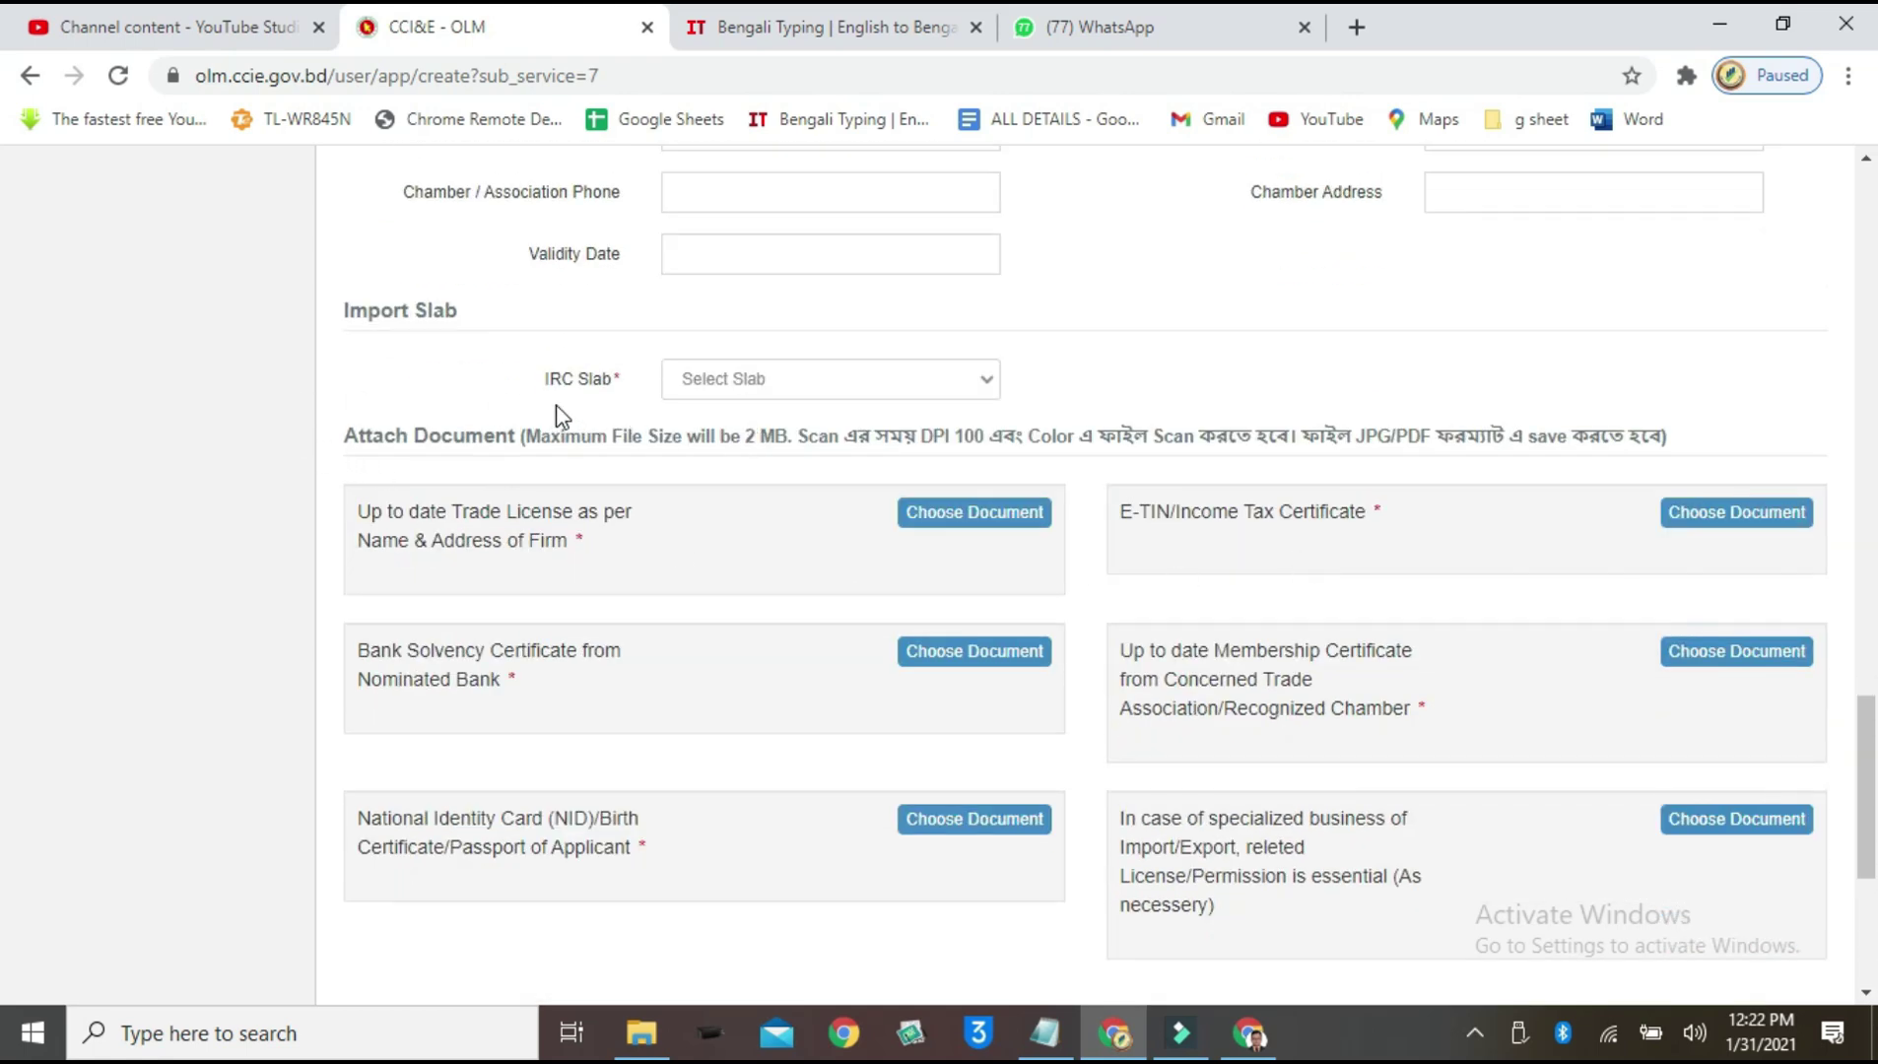
{"action": "left_click", "coordinate": [987, 379]}
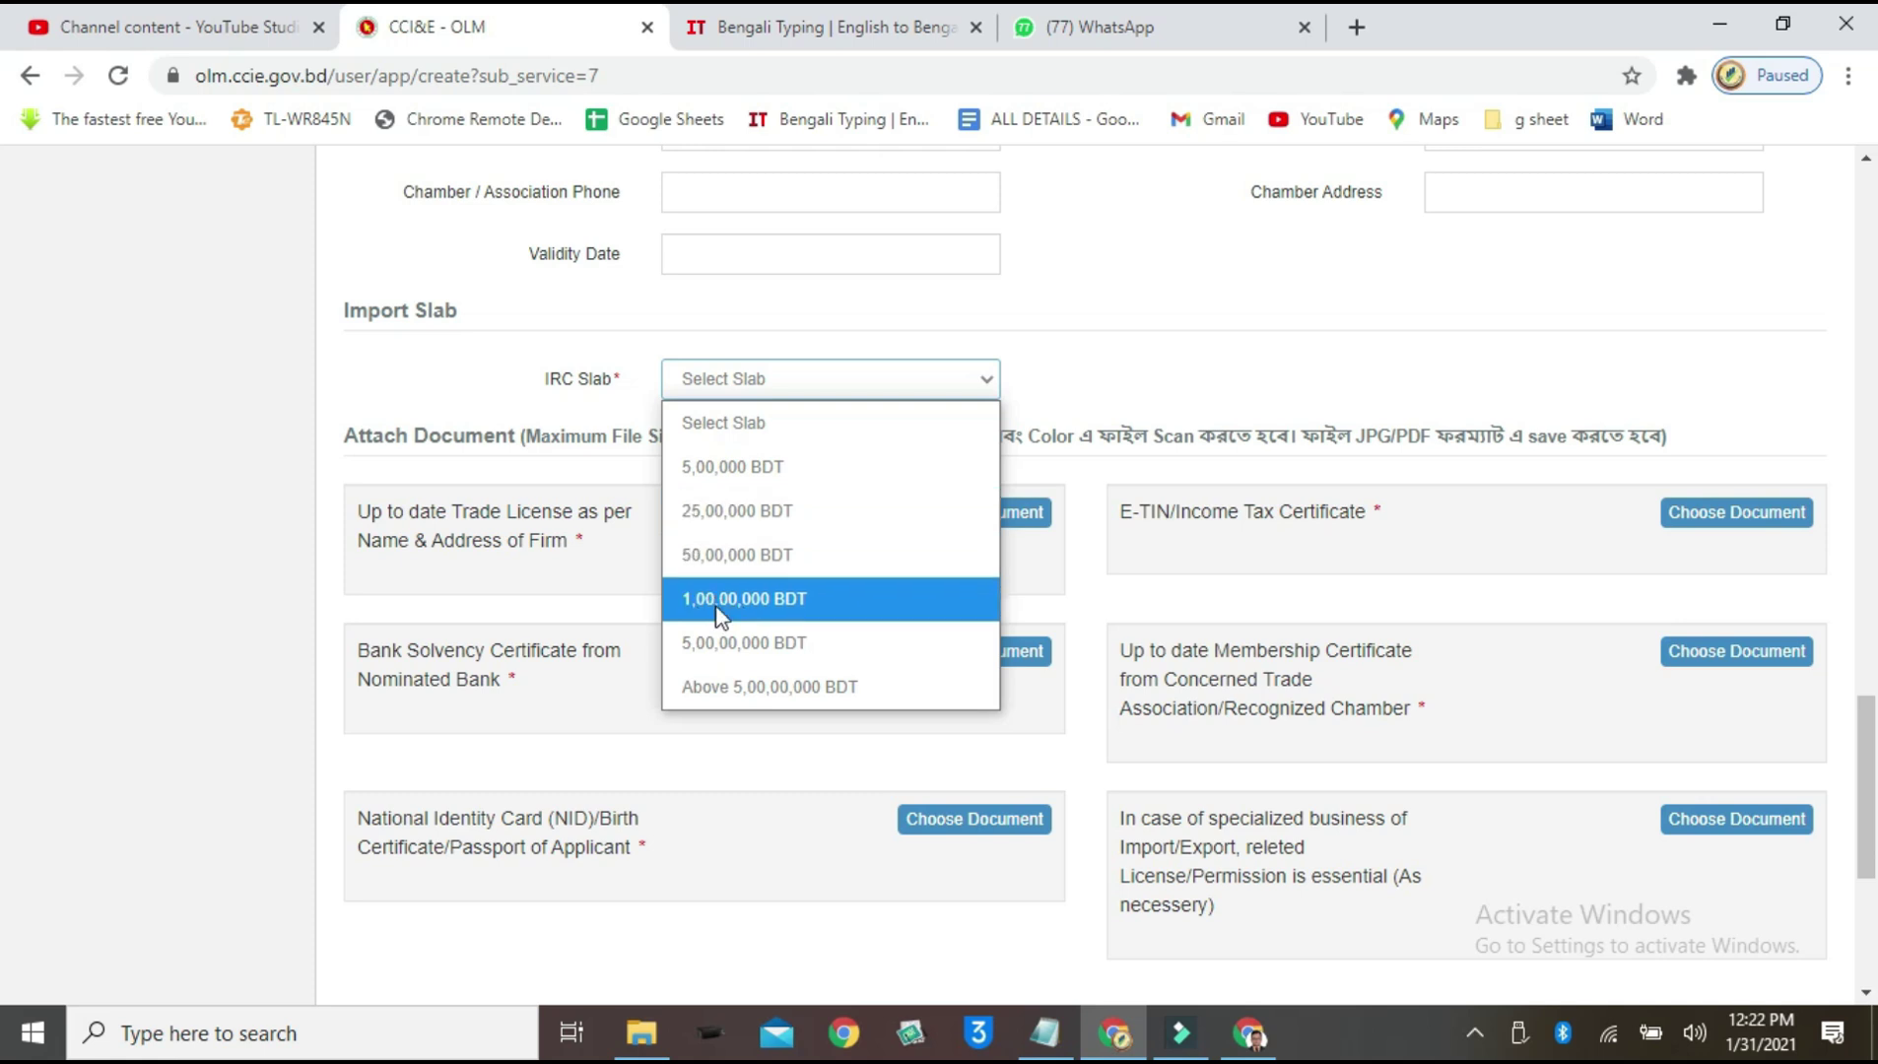
{"action": "left_click", "coordinate": [739, 466]}
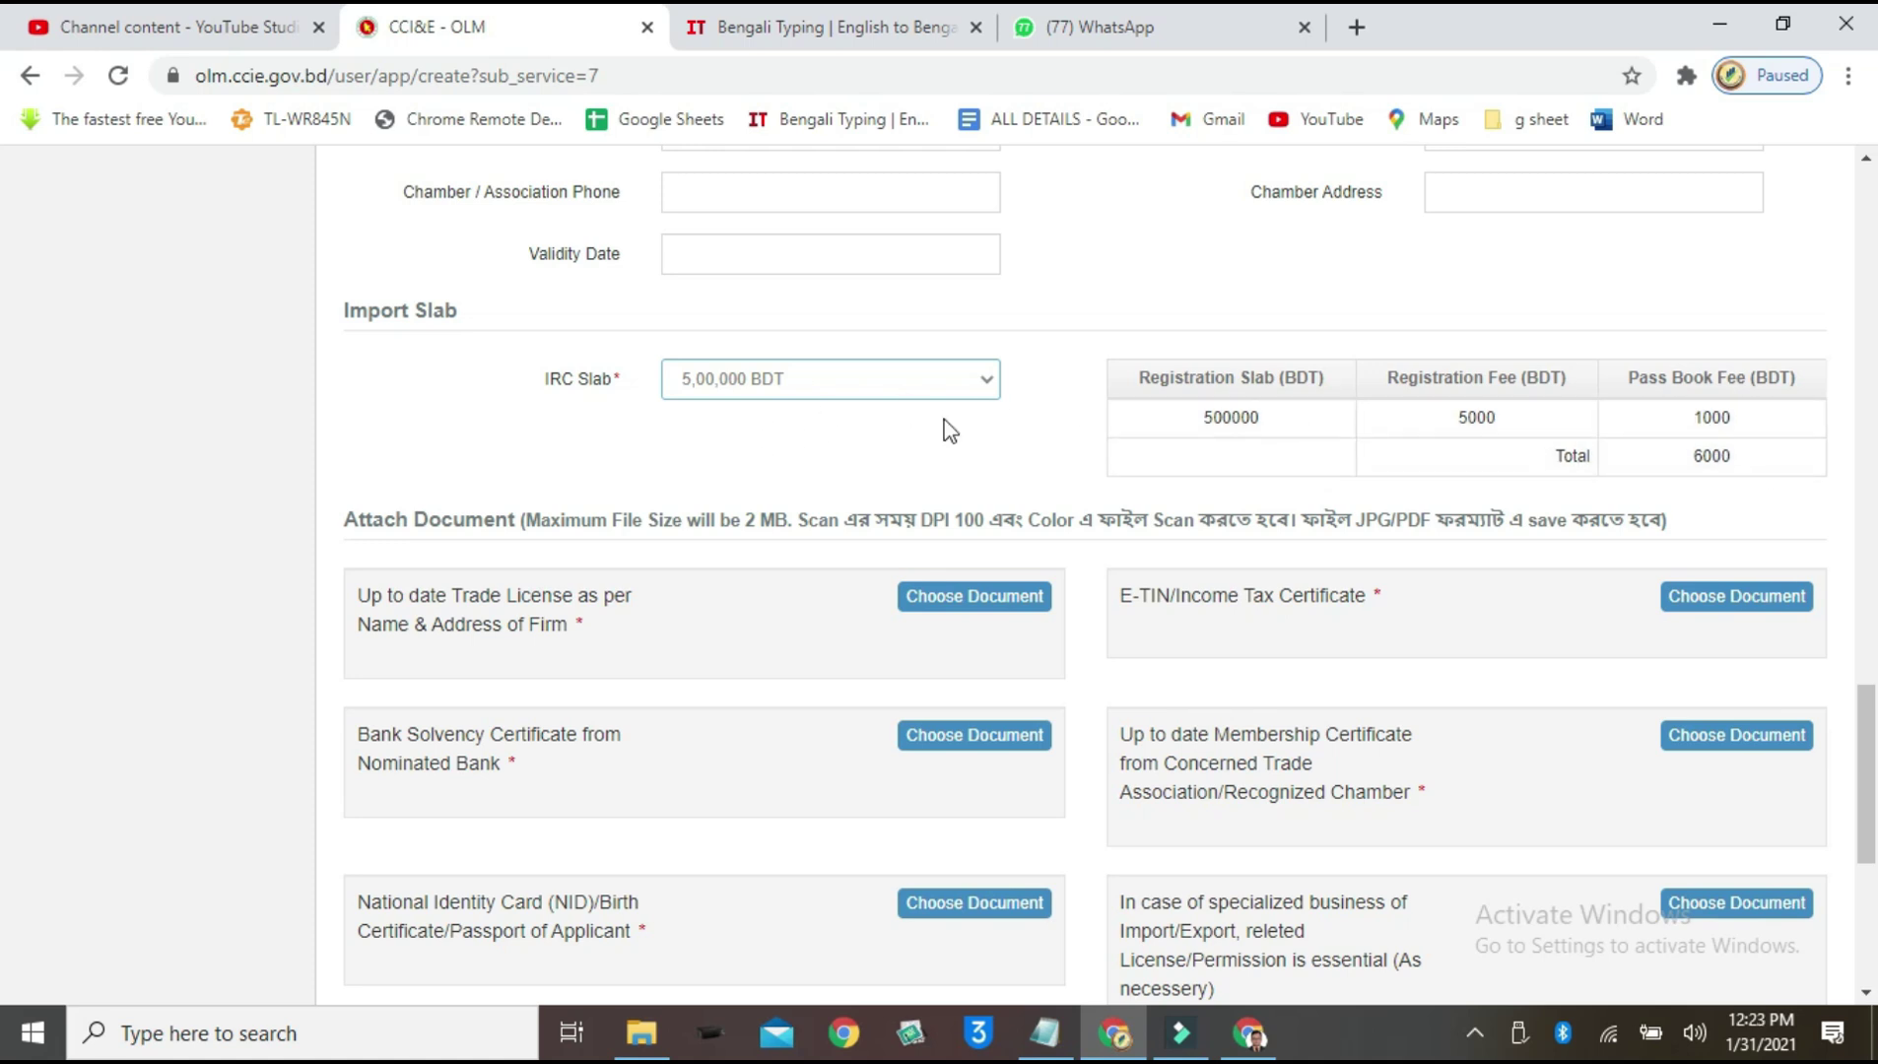
{"action": "left_click", "coordinate": [970, 379]}
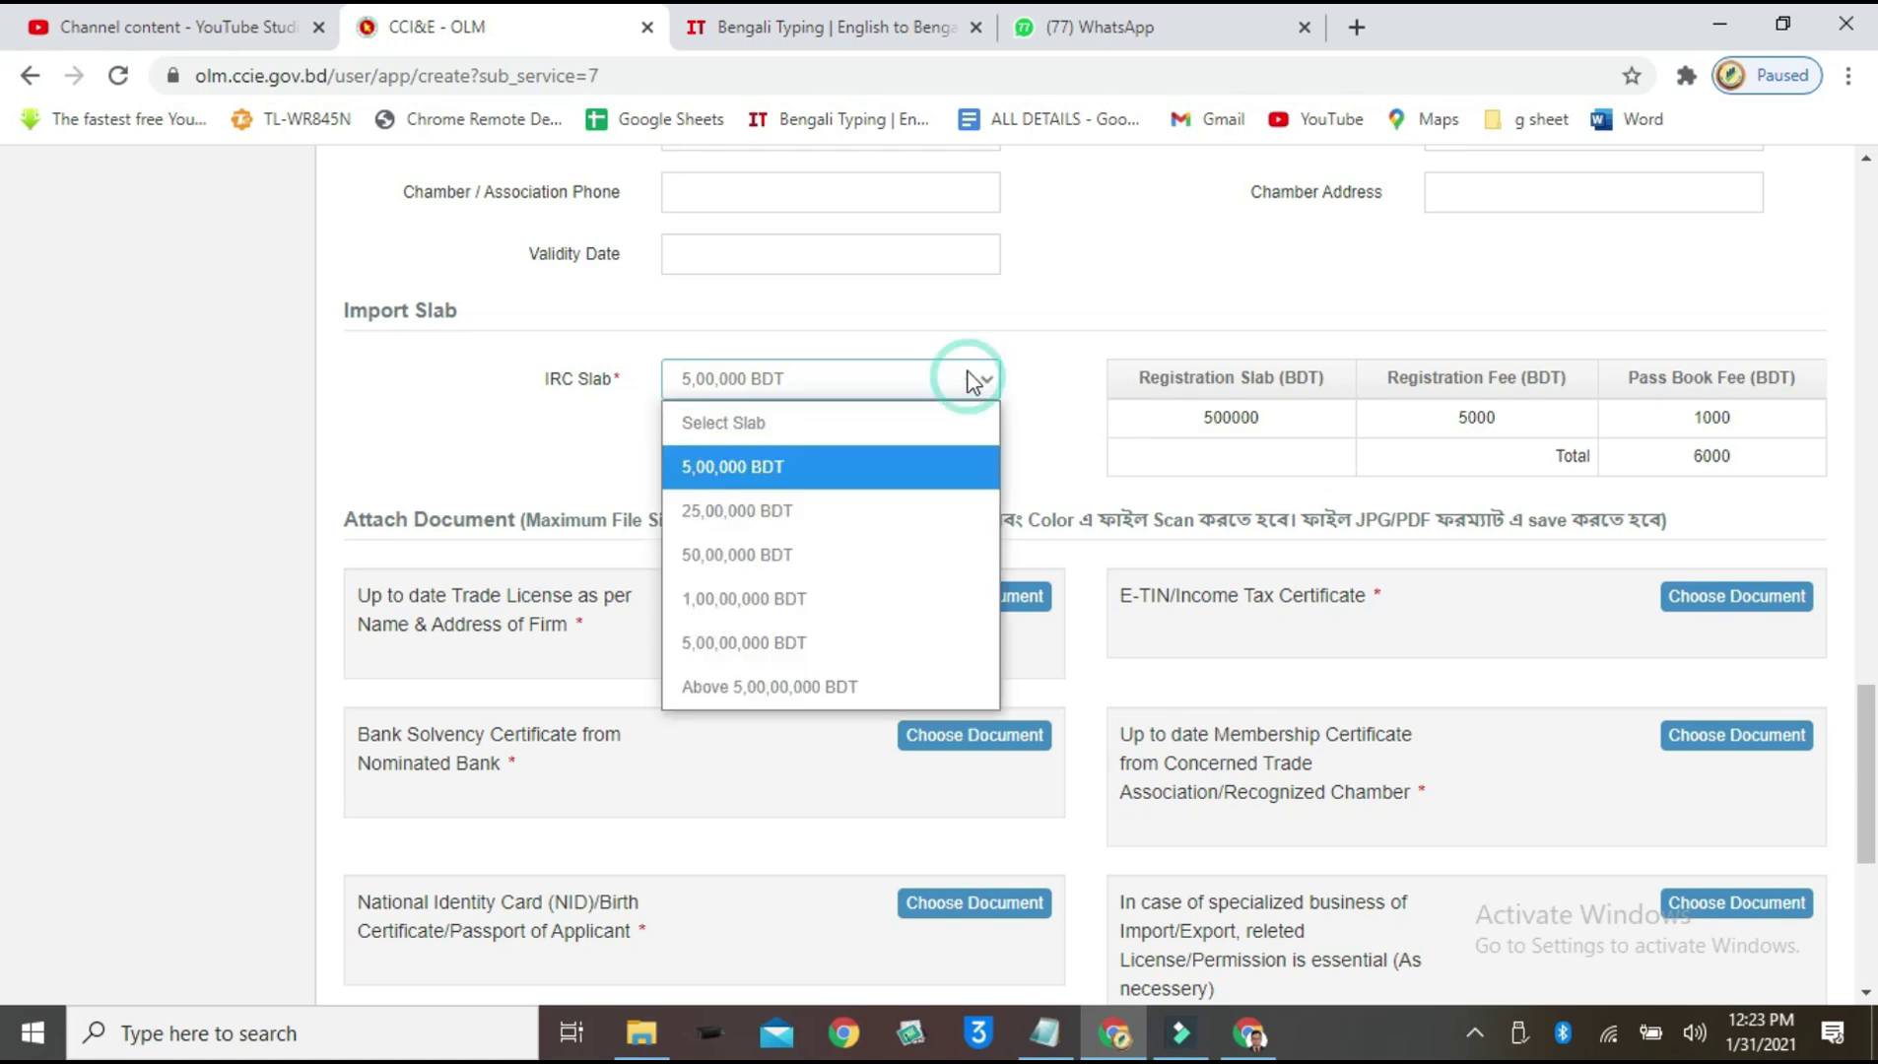
{"action": "left_click", "coordinate": [720, 515]}
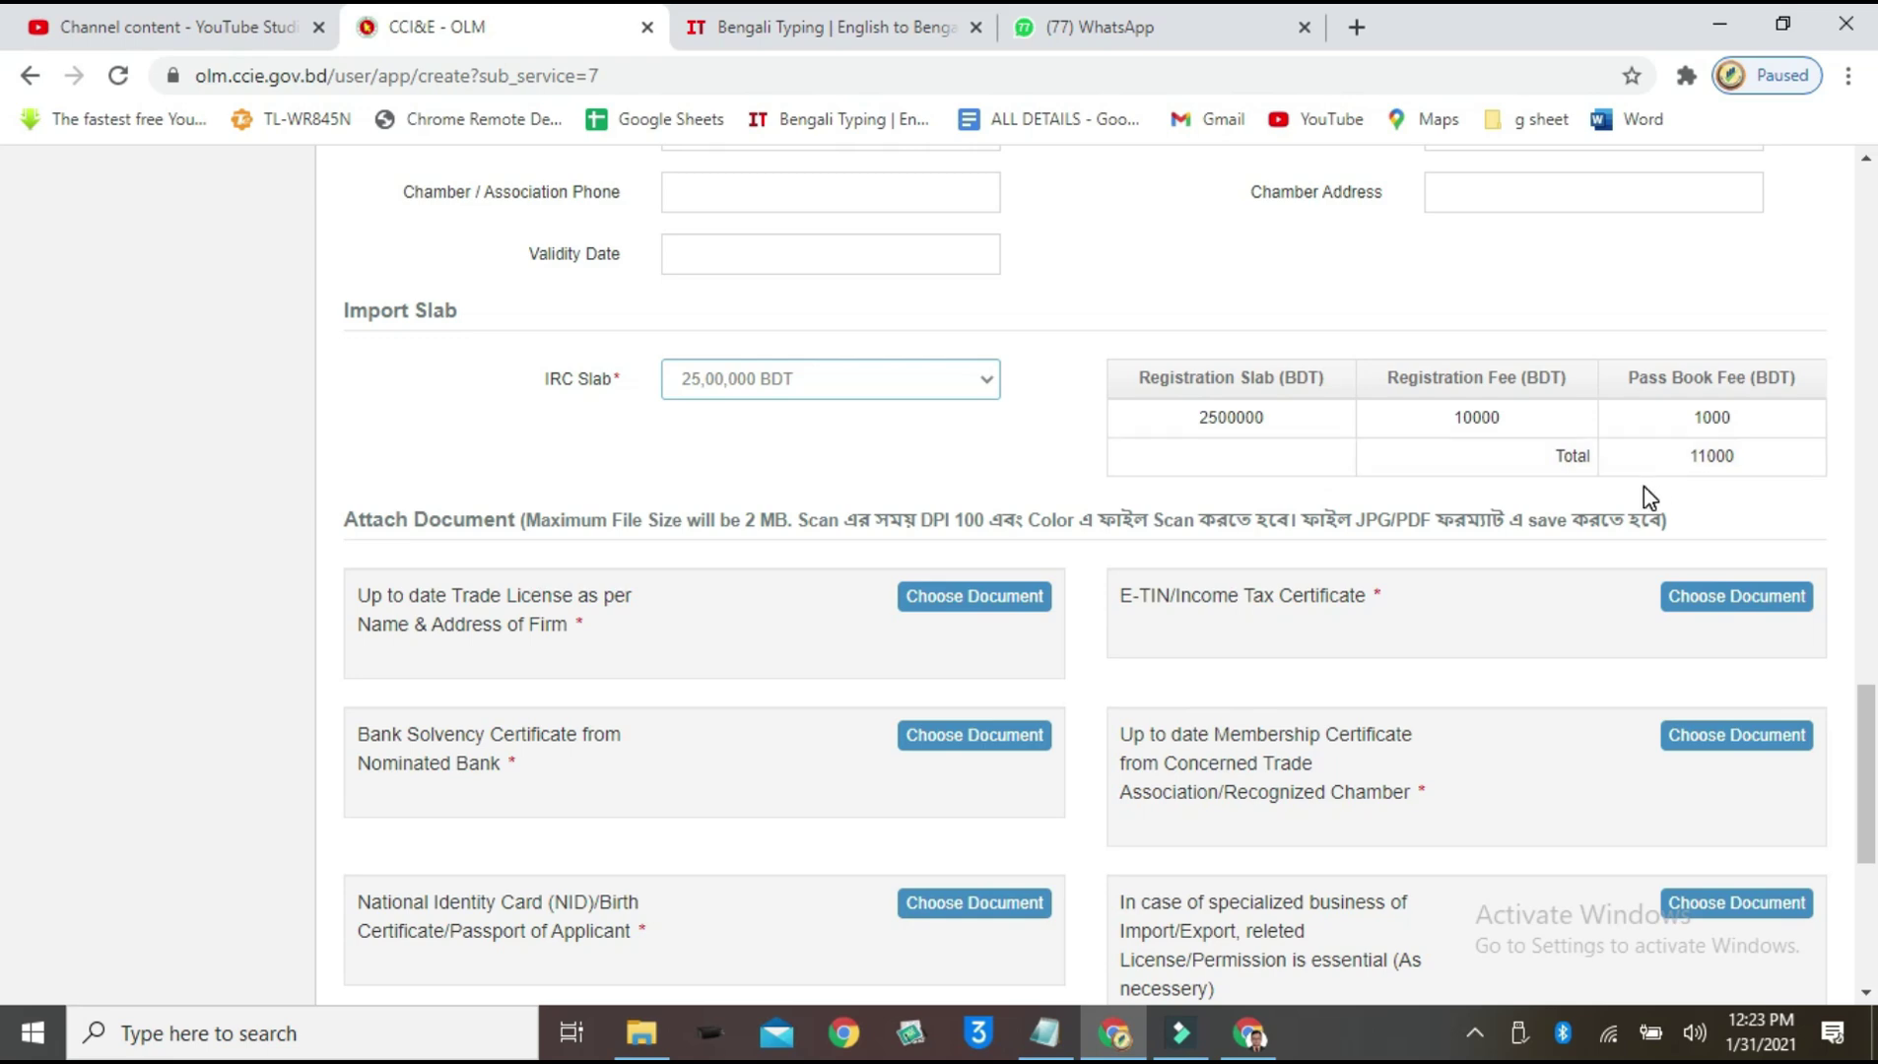
Step: Review the slab fees, the required document attachments and the undertaking section of the form
{"action": "scroll", "coordinate": [1459, 586], "scroll_direction": "down", "scroll_amount": 4}
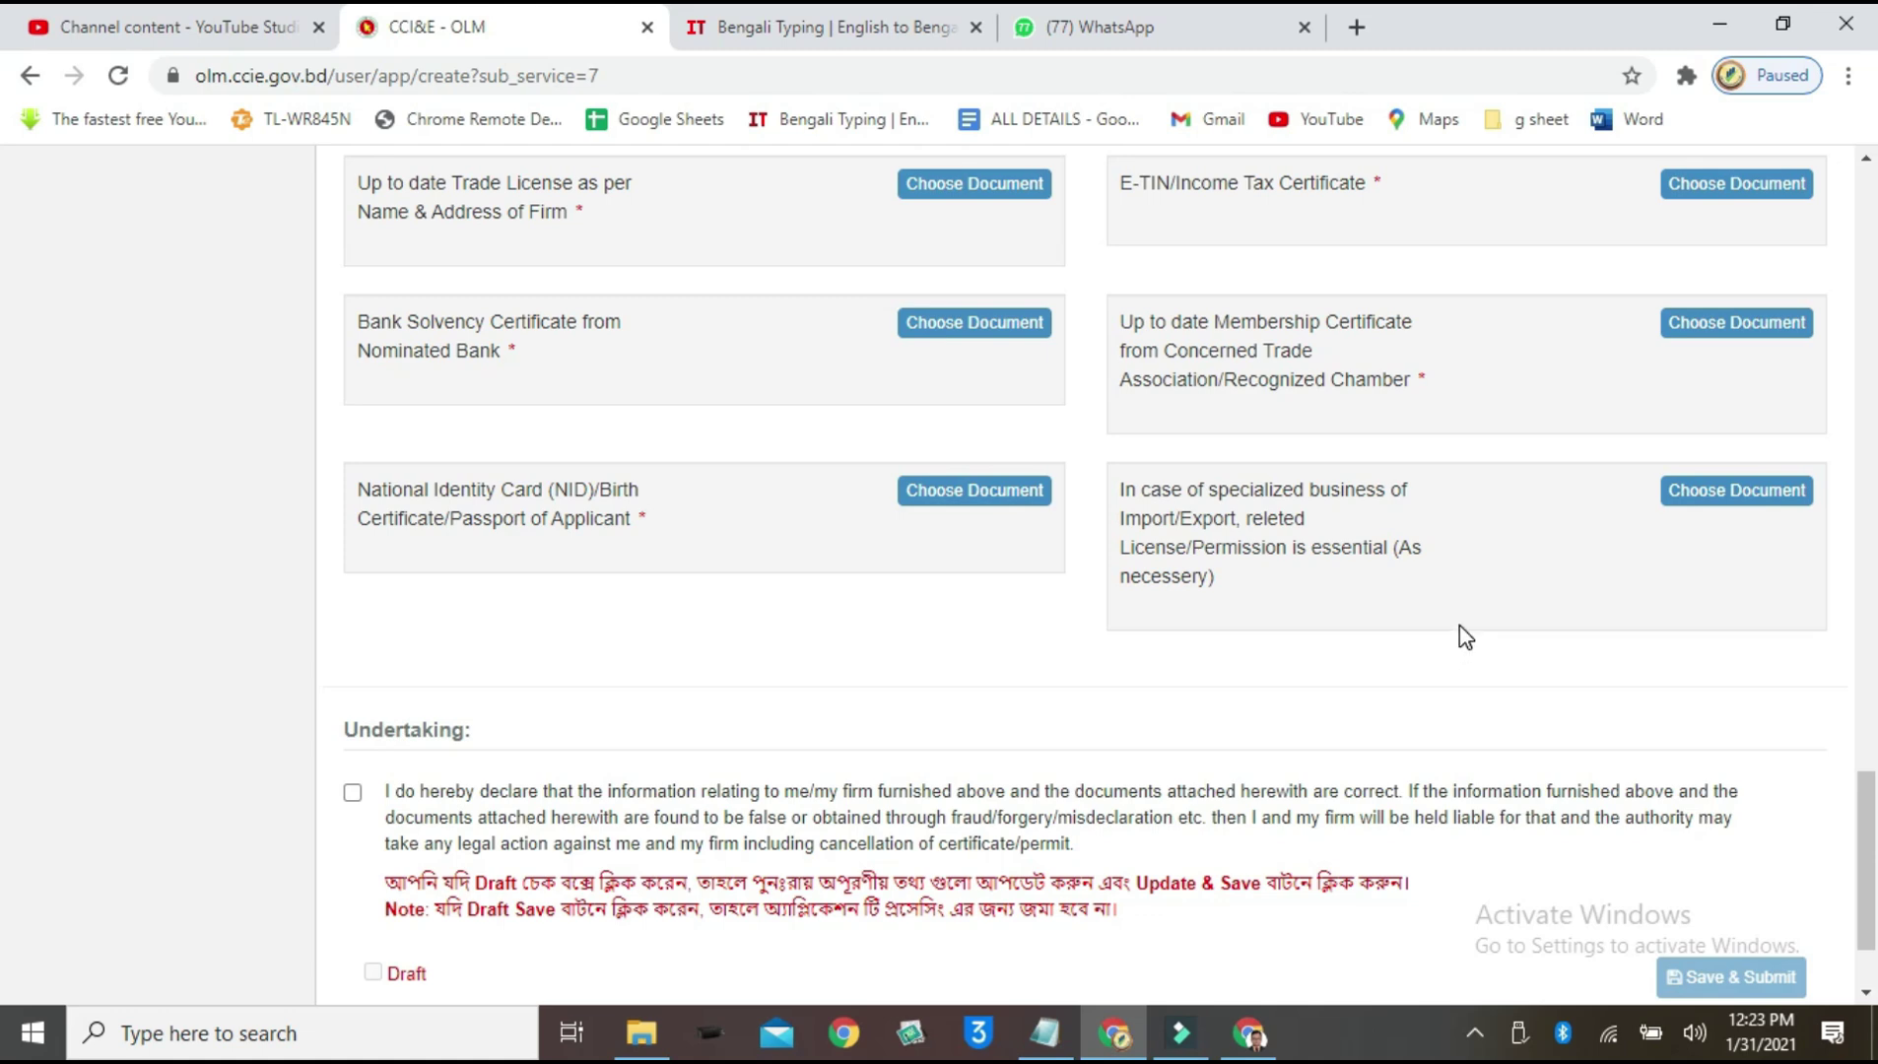
{"action": "scroll", "coordinate": [1458, 626], "scroll_direction": "up", "scroll_amount": 1}
{"action": "scroll", "coordinate": [1310, 547], "scroll_direction": "up", "scroll_amount": 4}
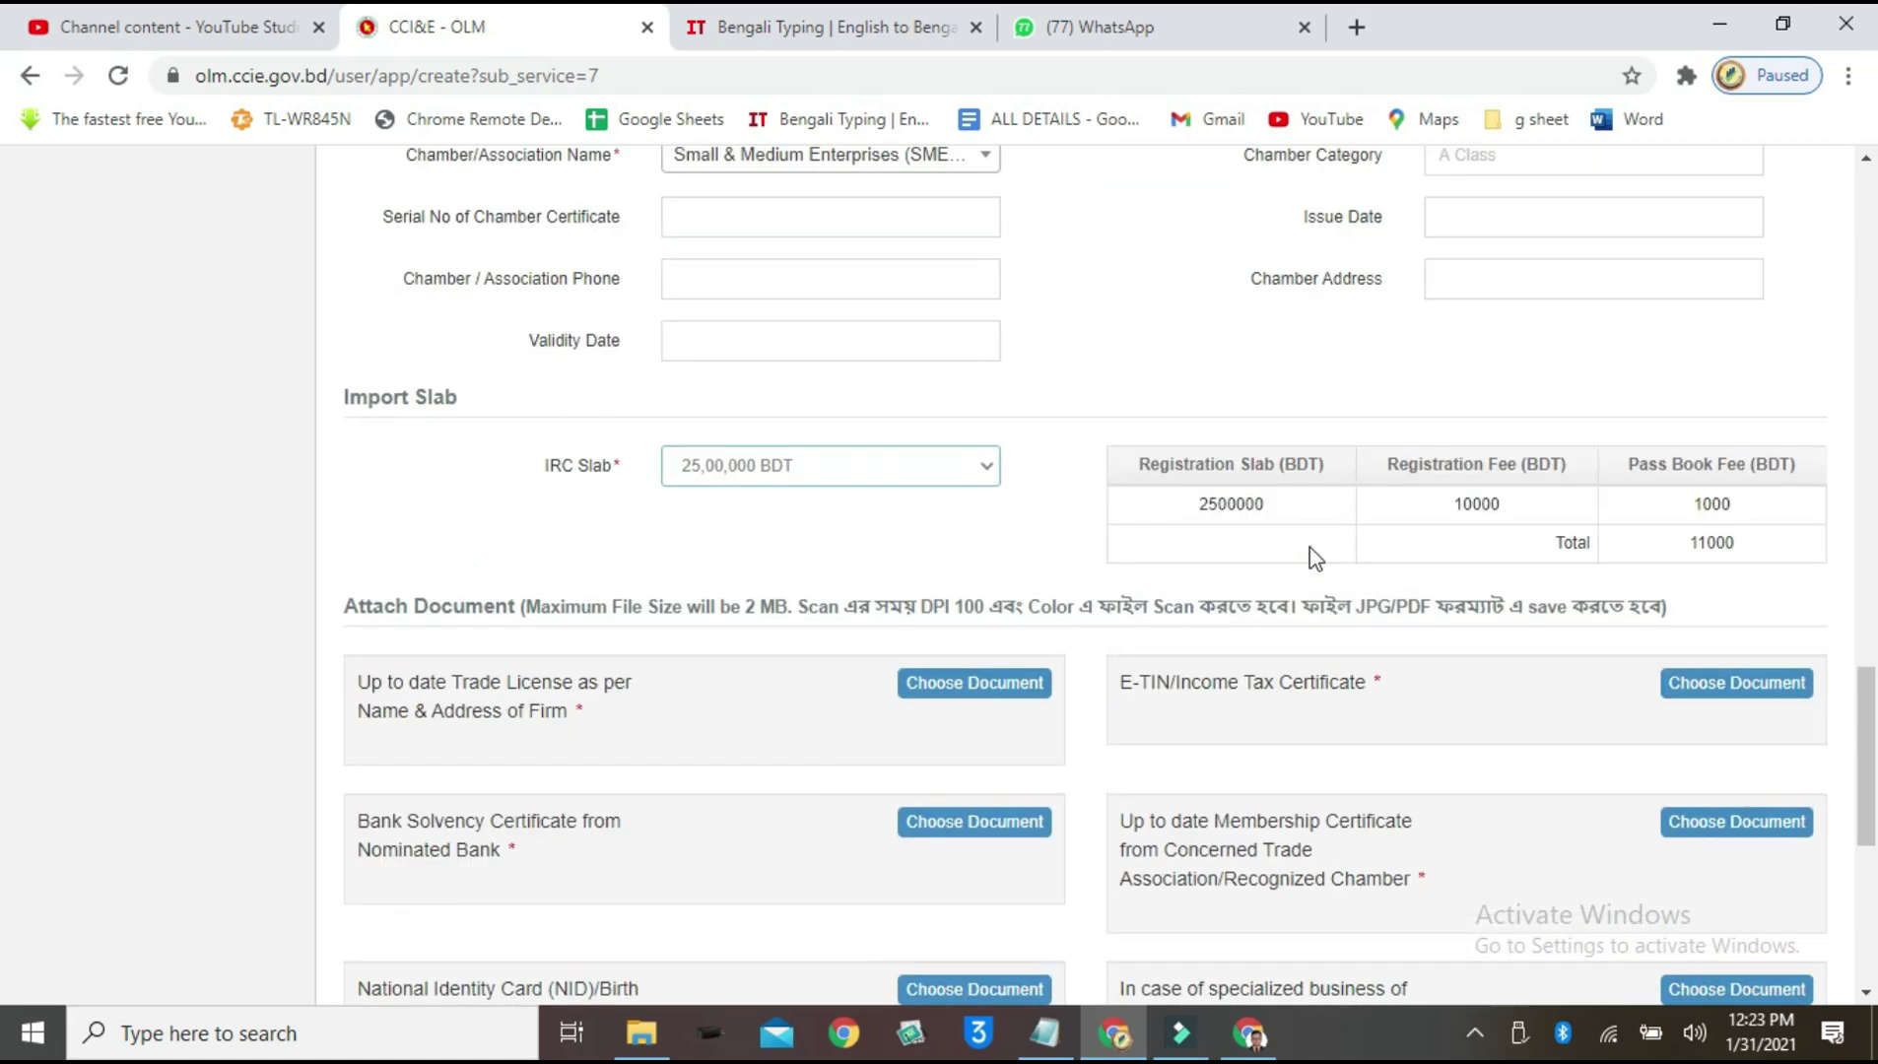
{"action": "scroll", "coordinate": [1310, 547], "scroll_direction": "down", "scroll_amount": 4}
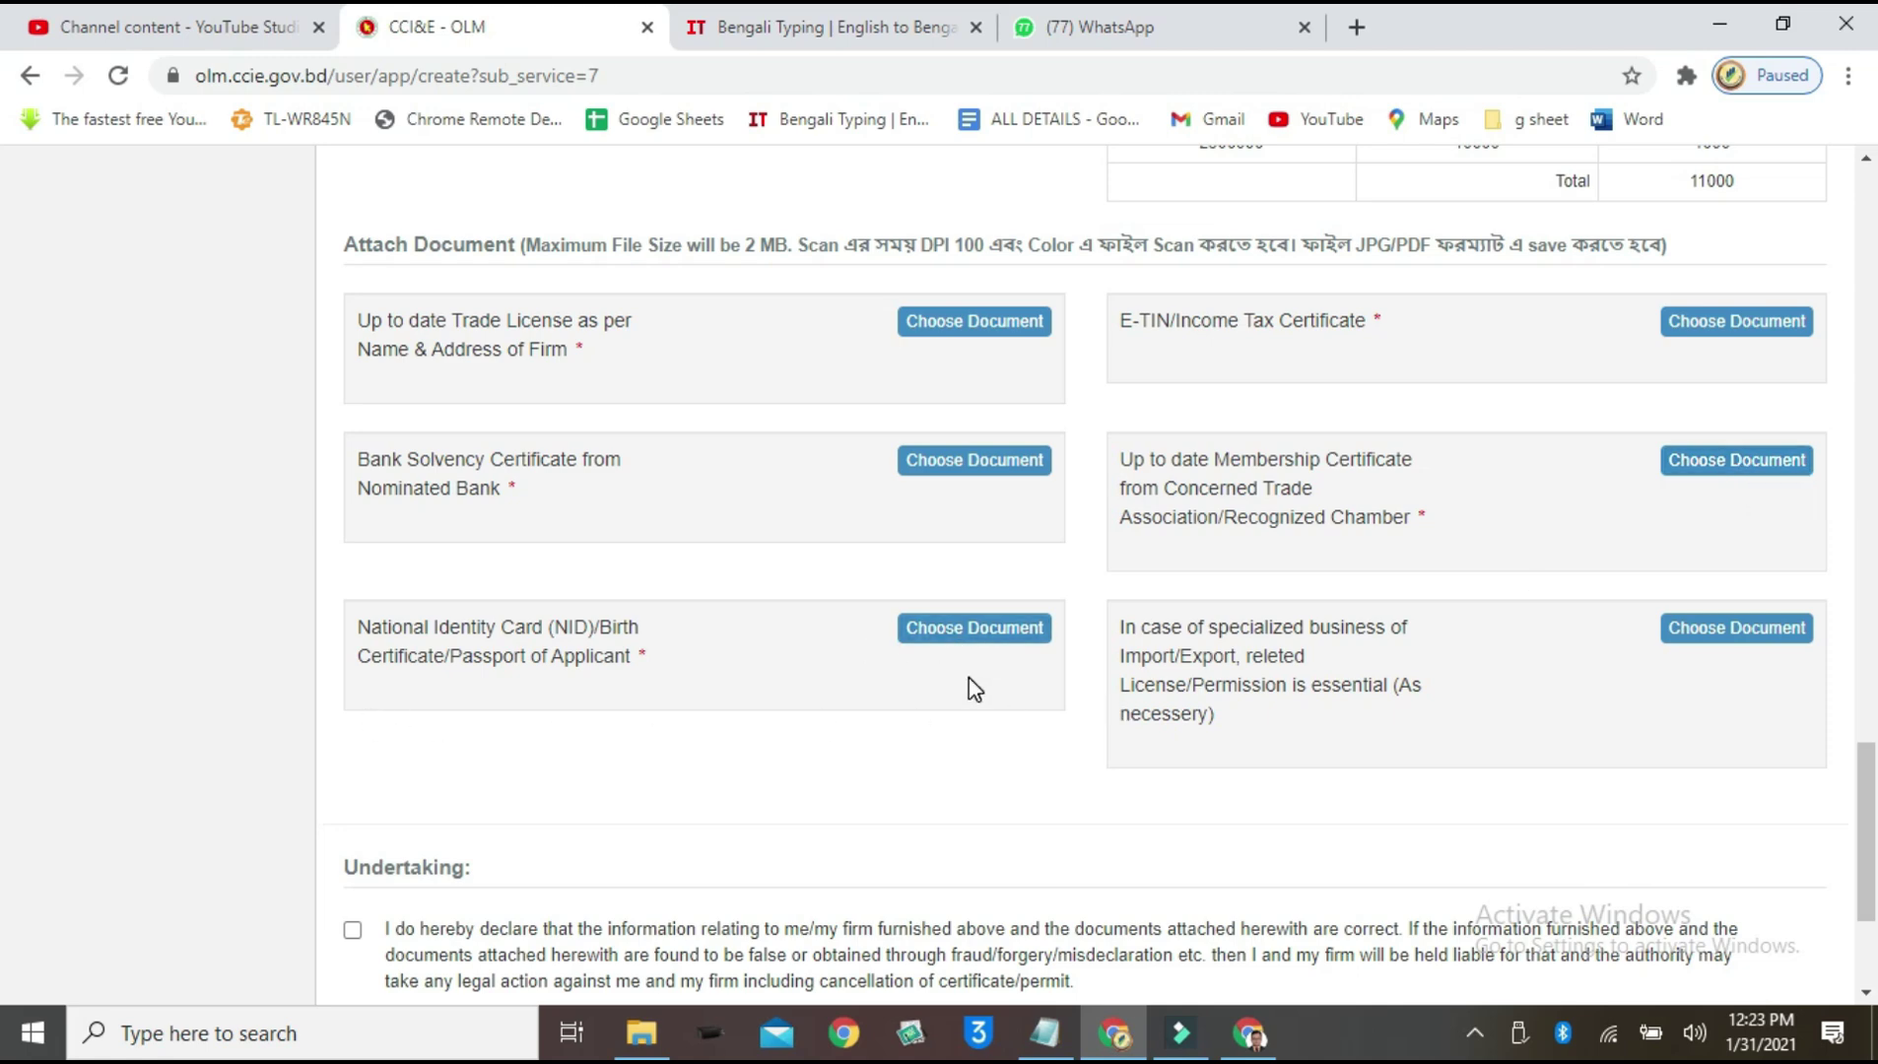
Step: Accept the undertaking declaration, and switch the Draft option on and back off
{"action": "scroll", "coordinate": [1457, 672], "scroll_direction": "down", "scroll_amount": 3}
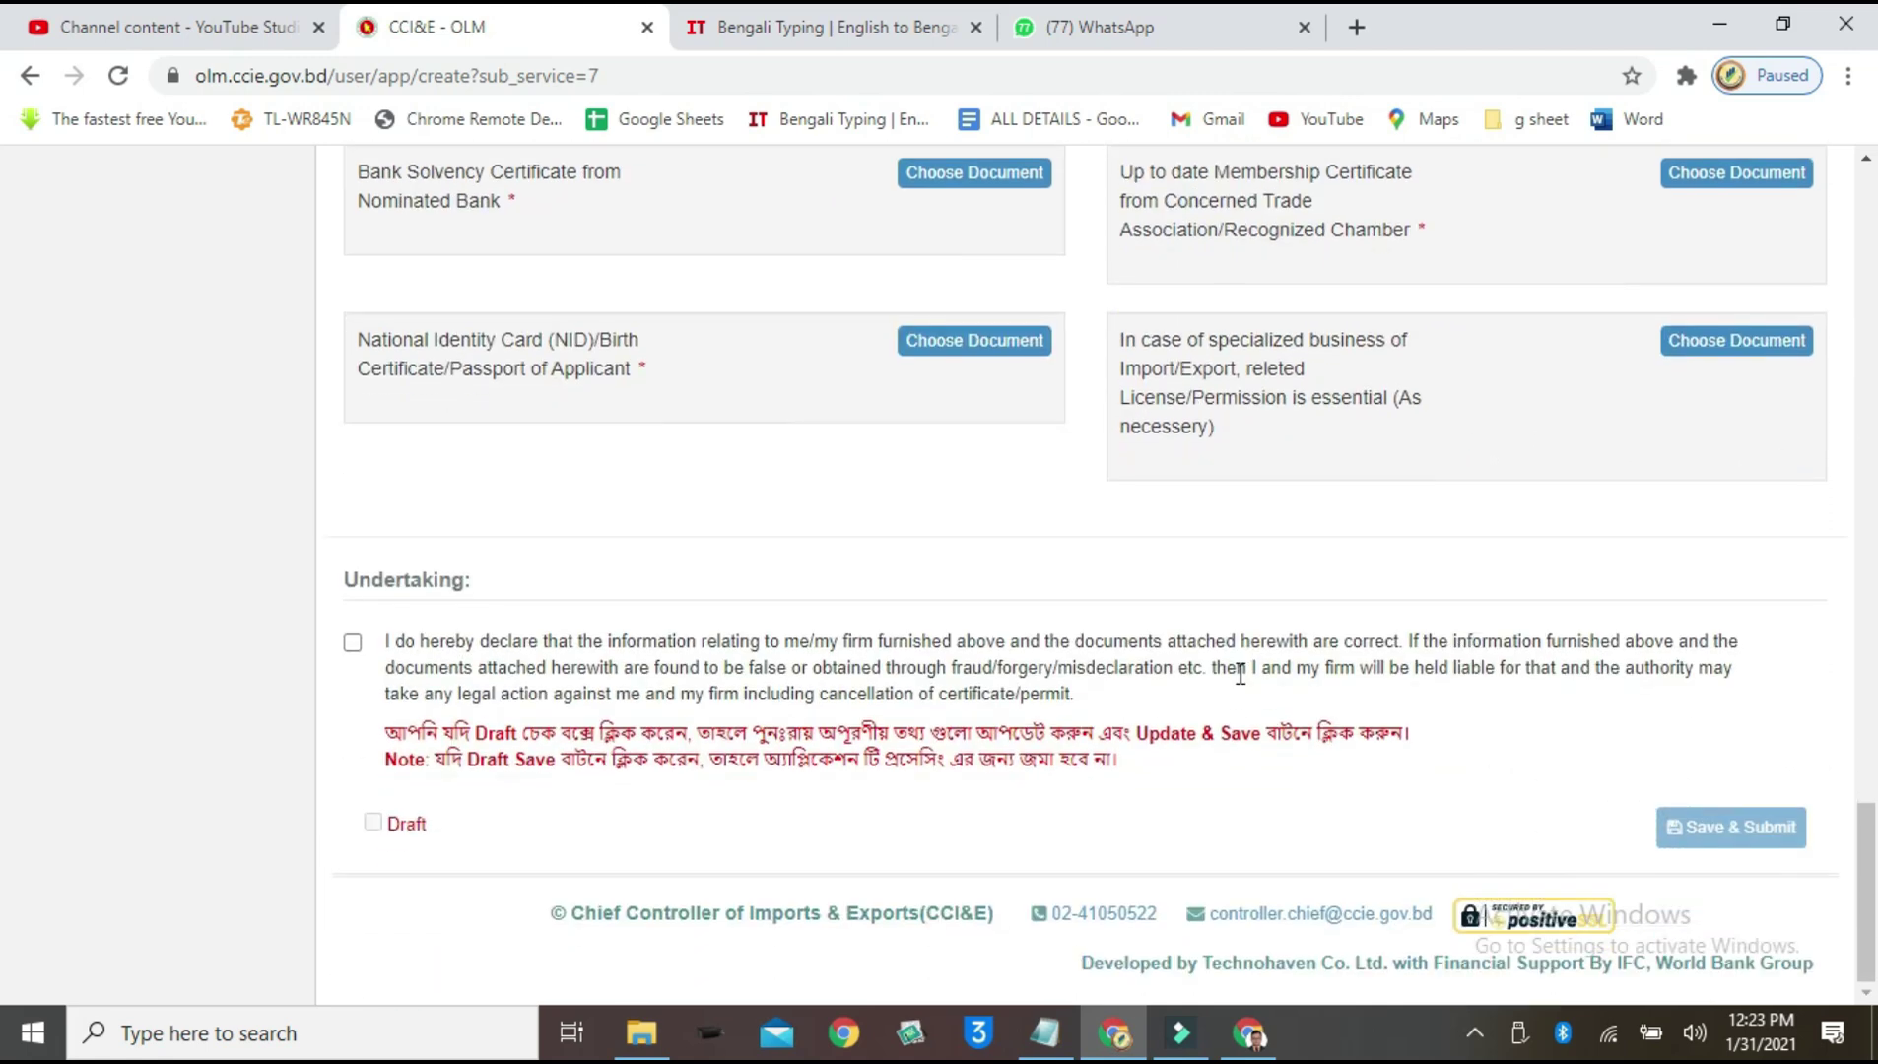
{"action": "left_click", "coordinate": [355, 650]}
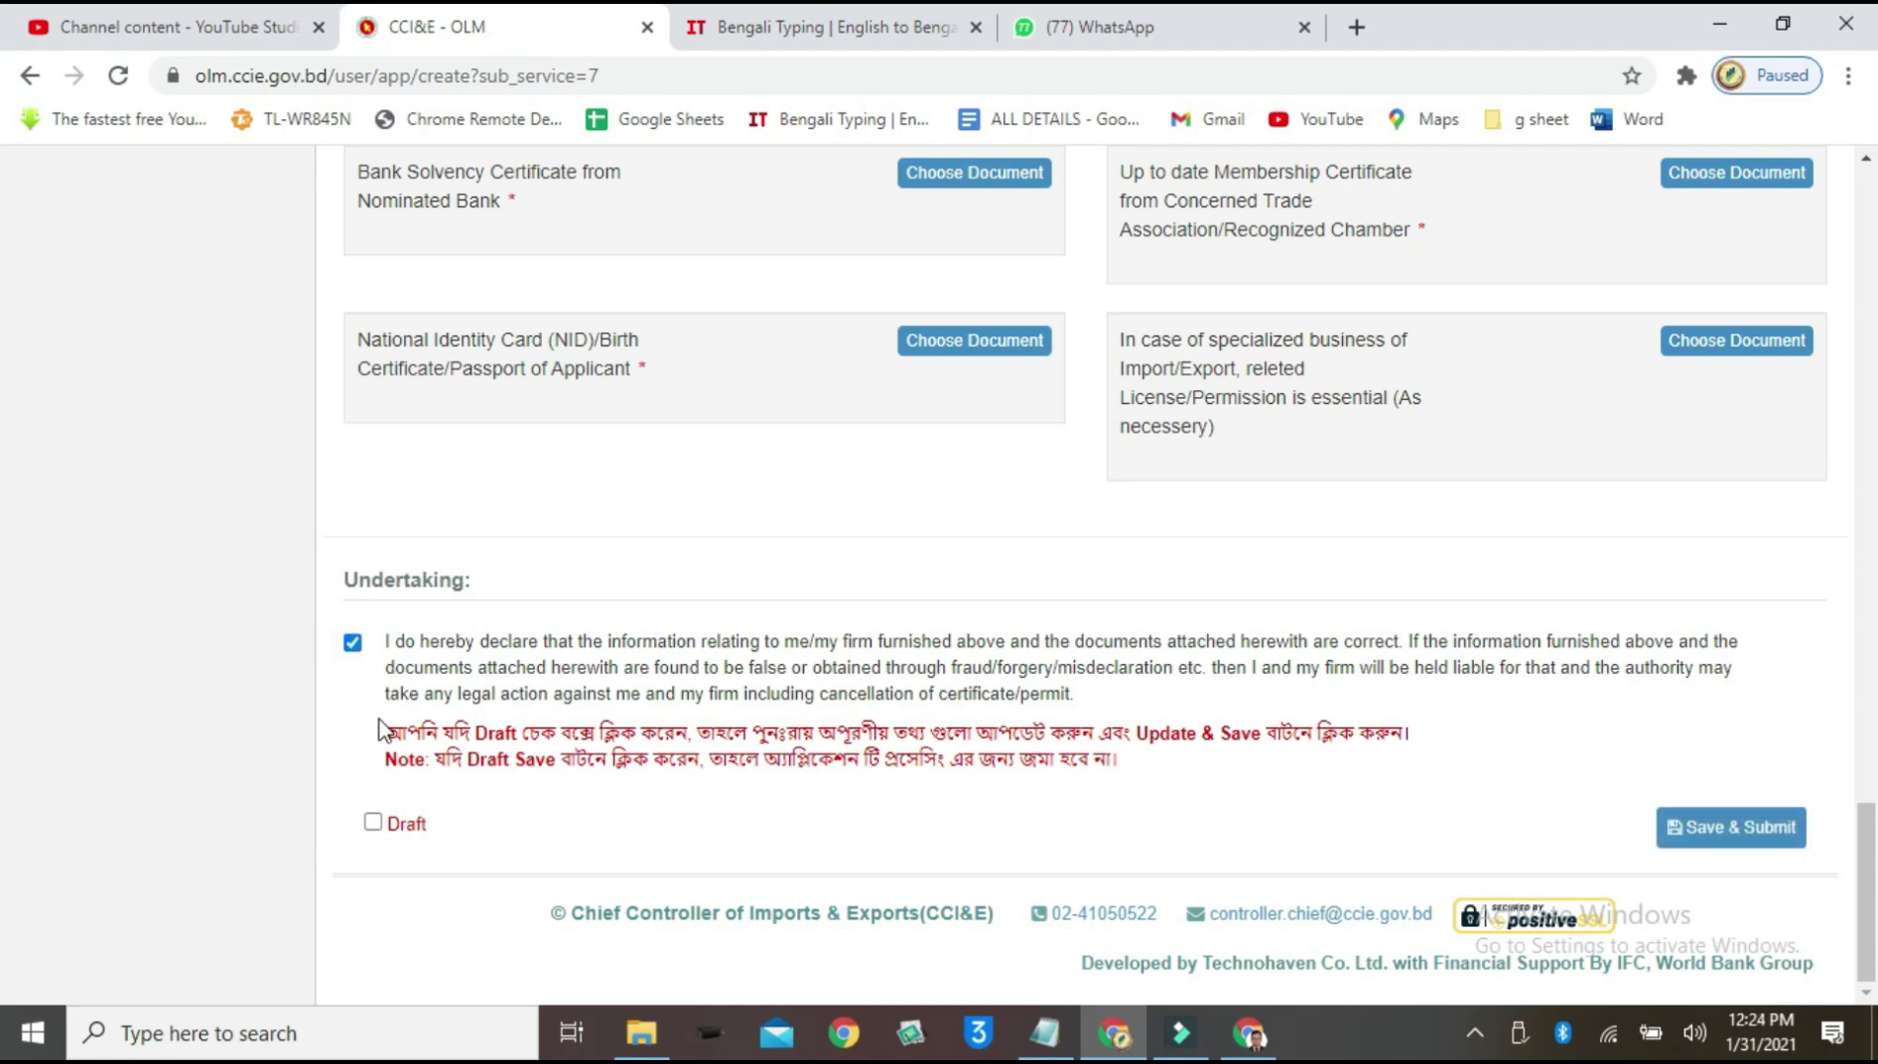
{"action": "left_click", "coordinate": [373, 821]}
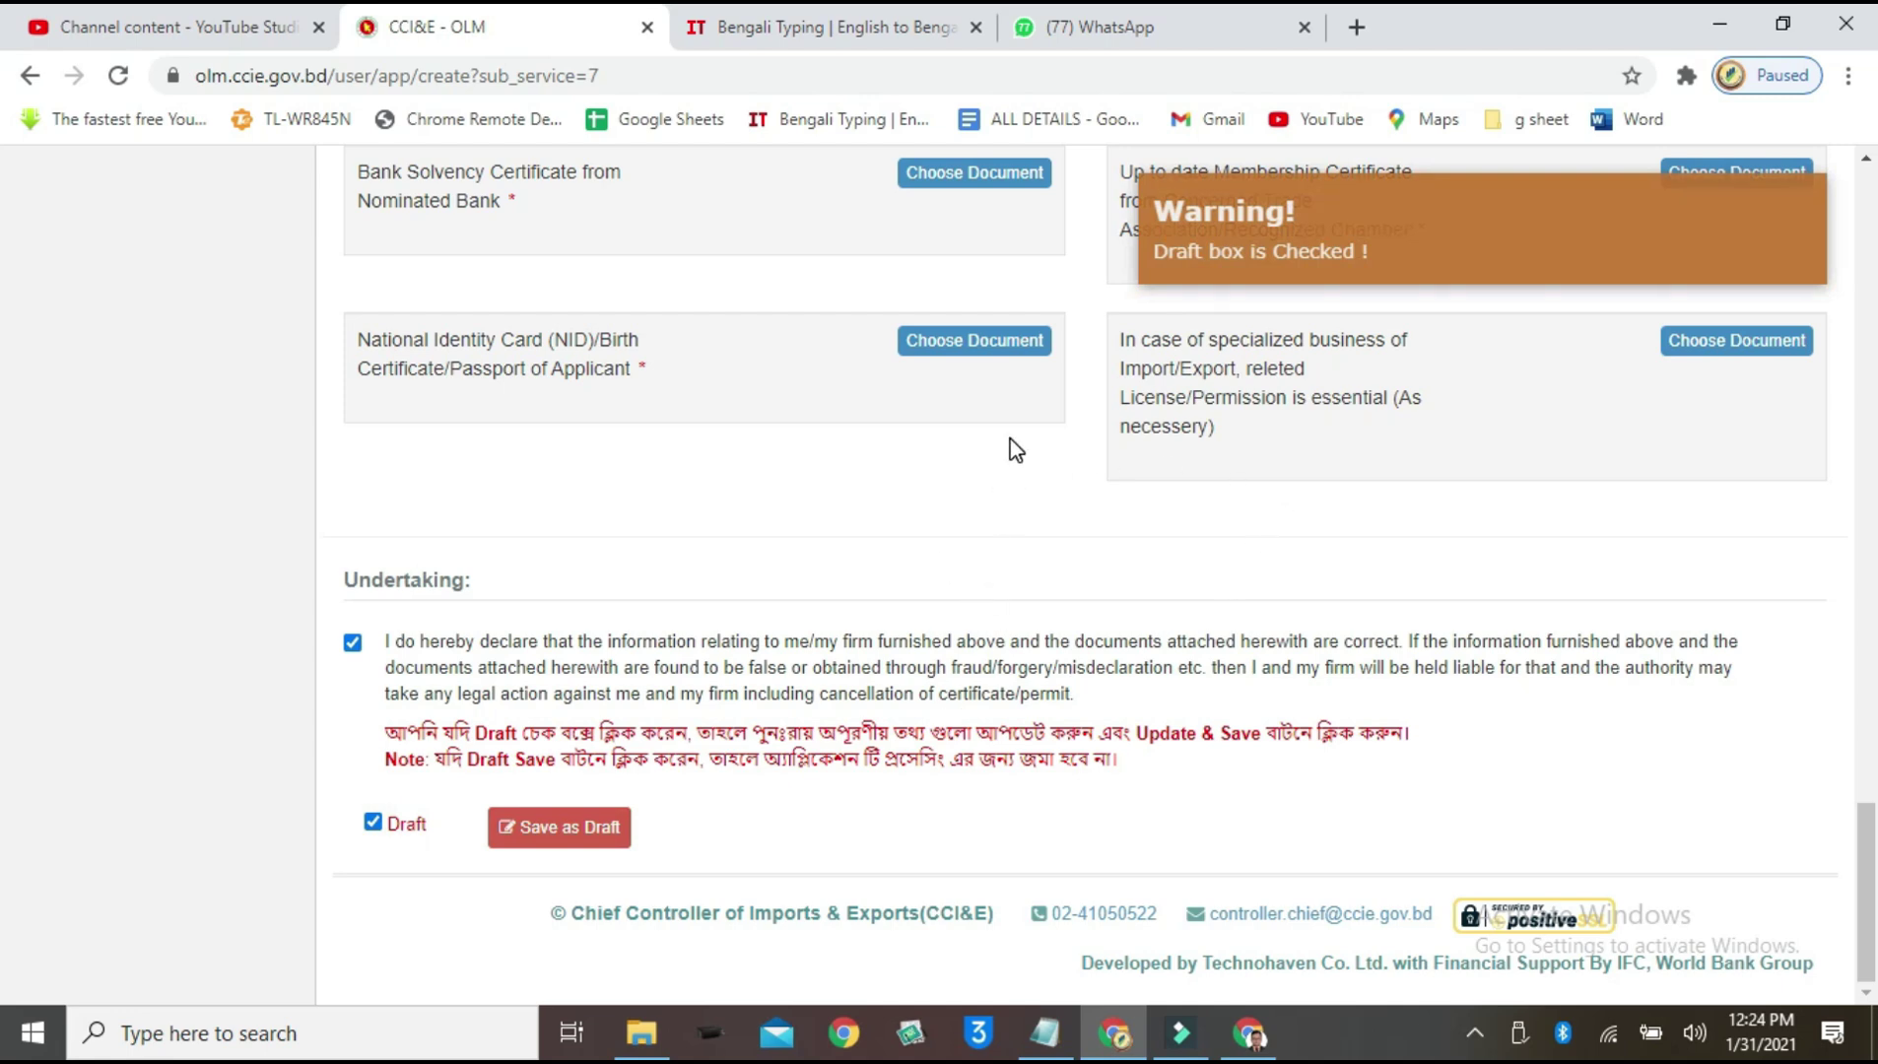
{"action": "left_click", "coordinate": [373, 823]}
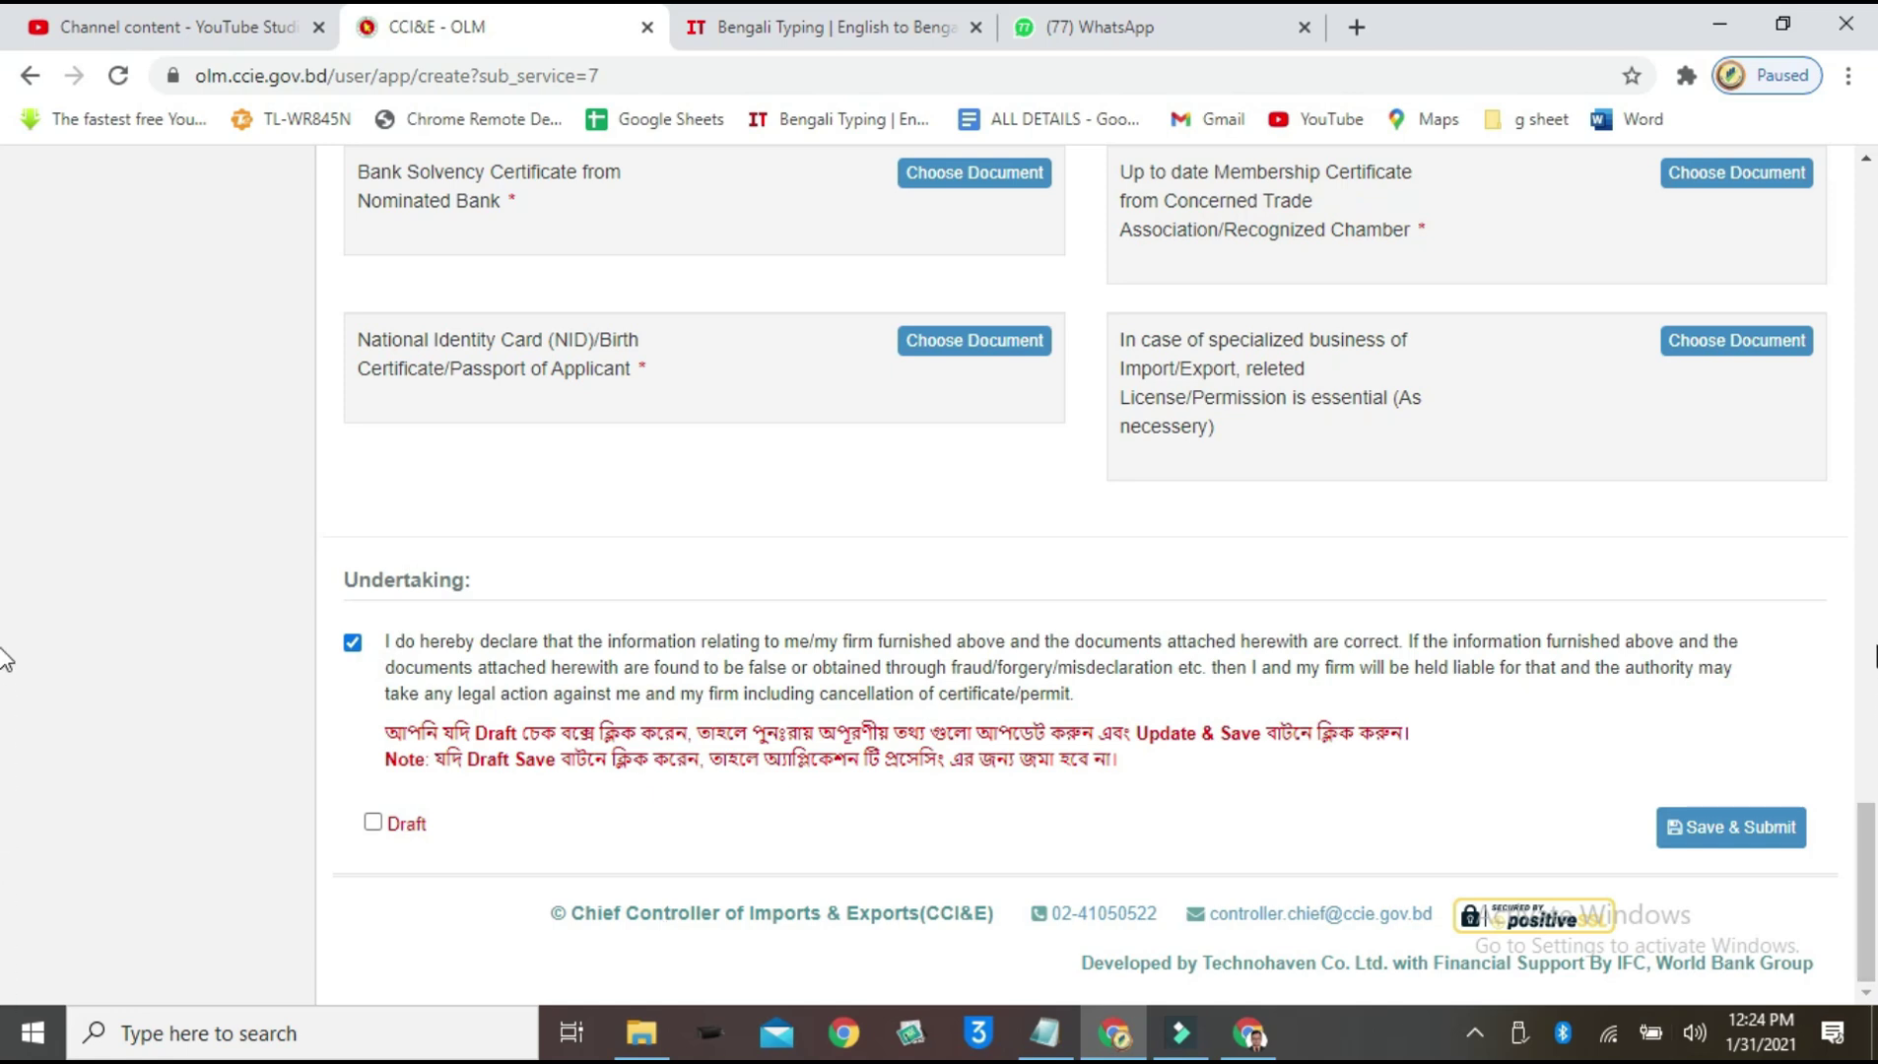
Step: Review the completed Commercial IRC form, checking the import slab, attachments, trade license, bank, share, organization and owner information
{"action": "scroll", "coordinate": [1266, 503], "scroll_direction": "up", "scroll_amount": 4}
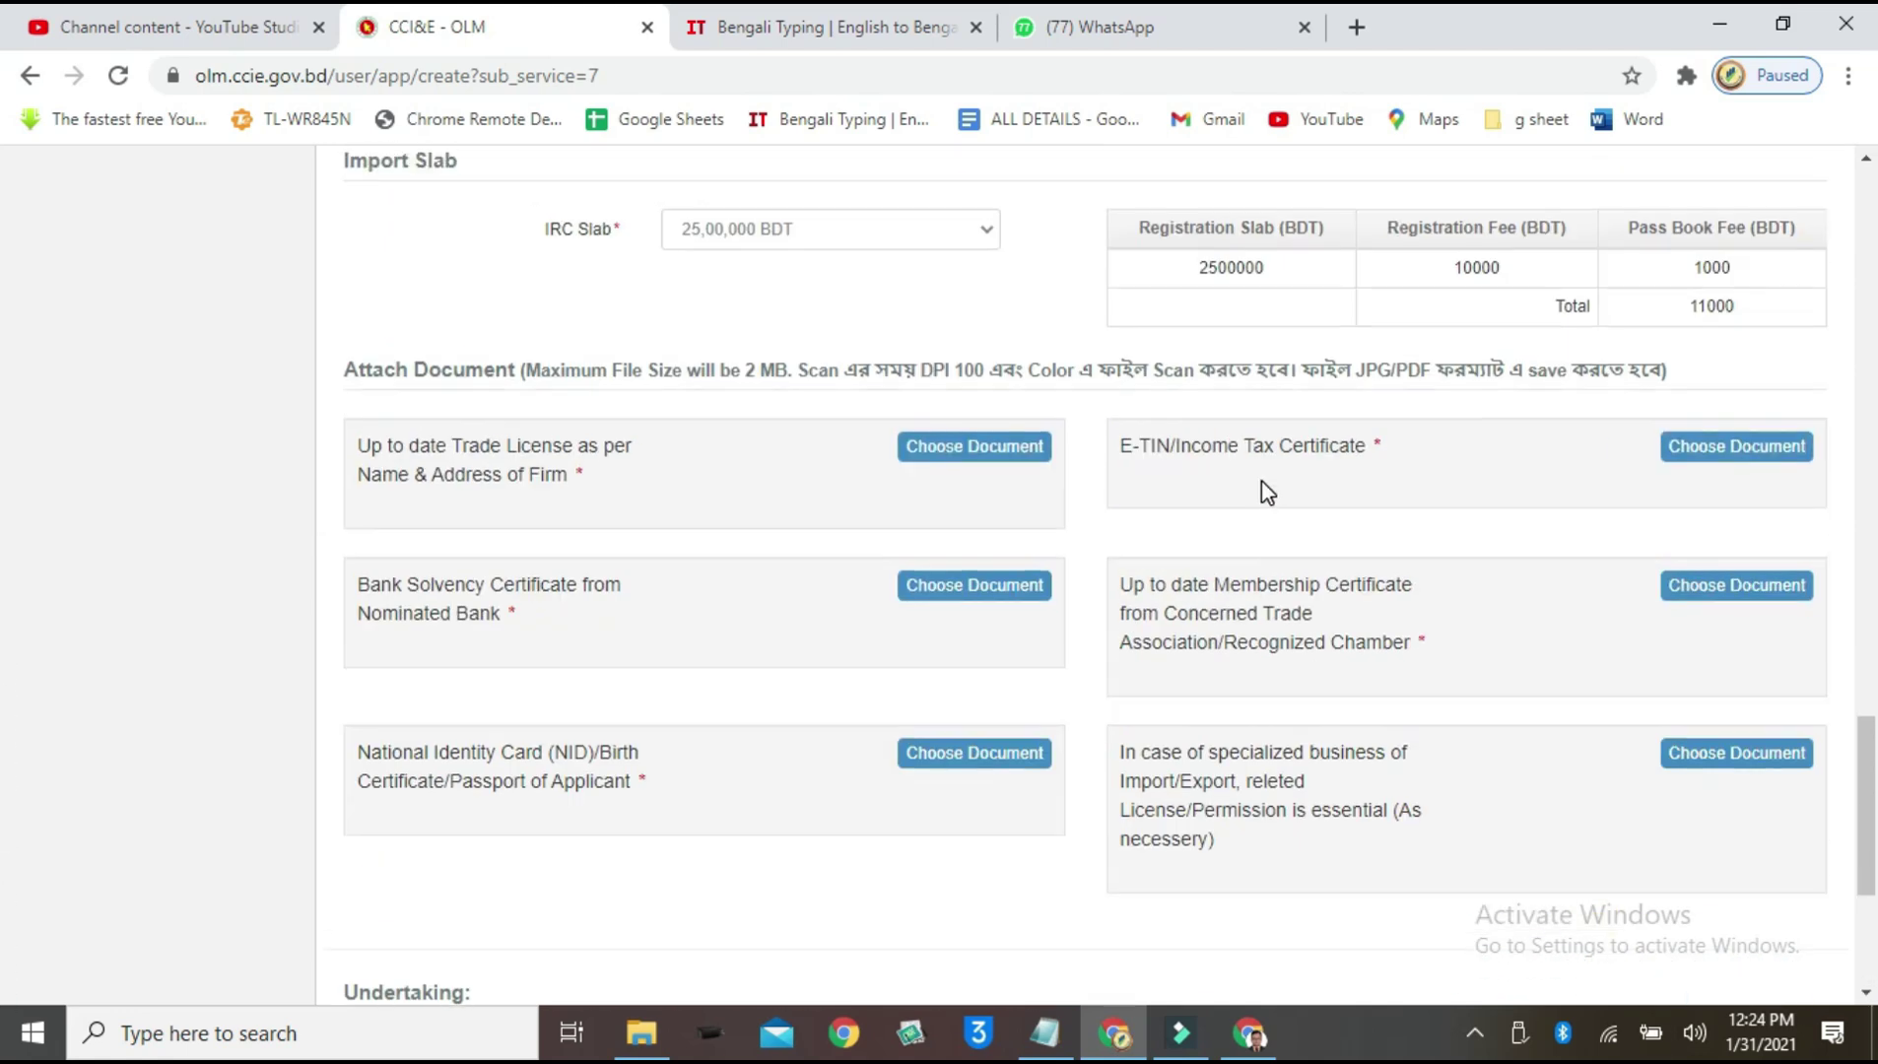
{"action": "scroll", "coordinate": [1265, 484], "scroll_direction": "up", "scroll_amount": 10}
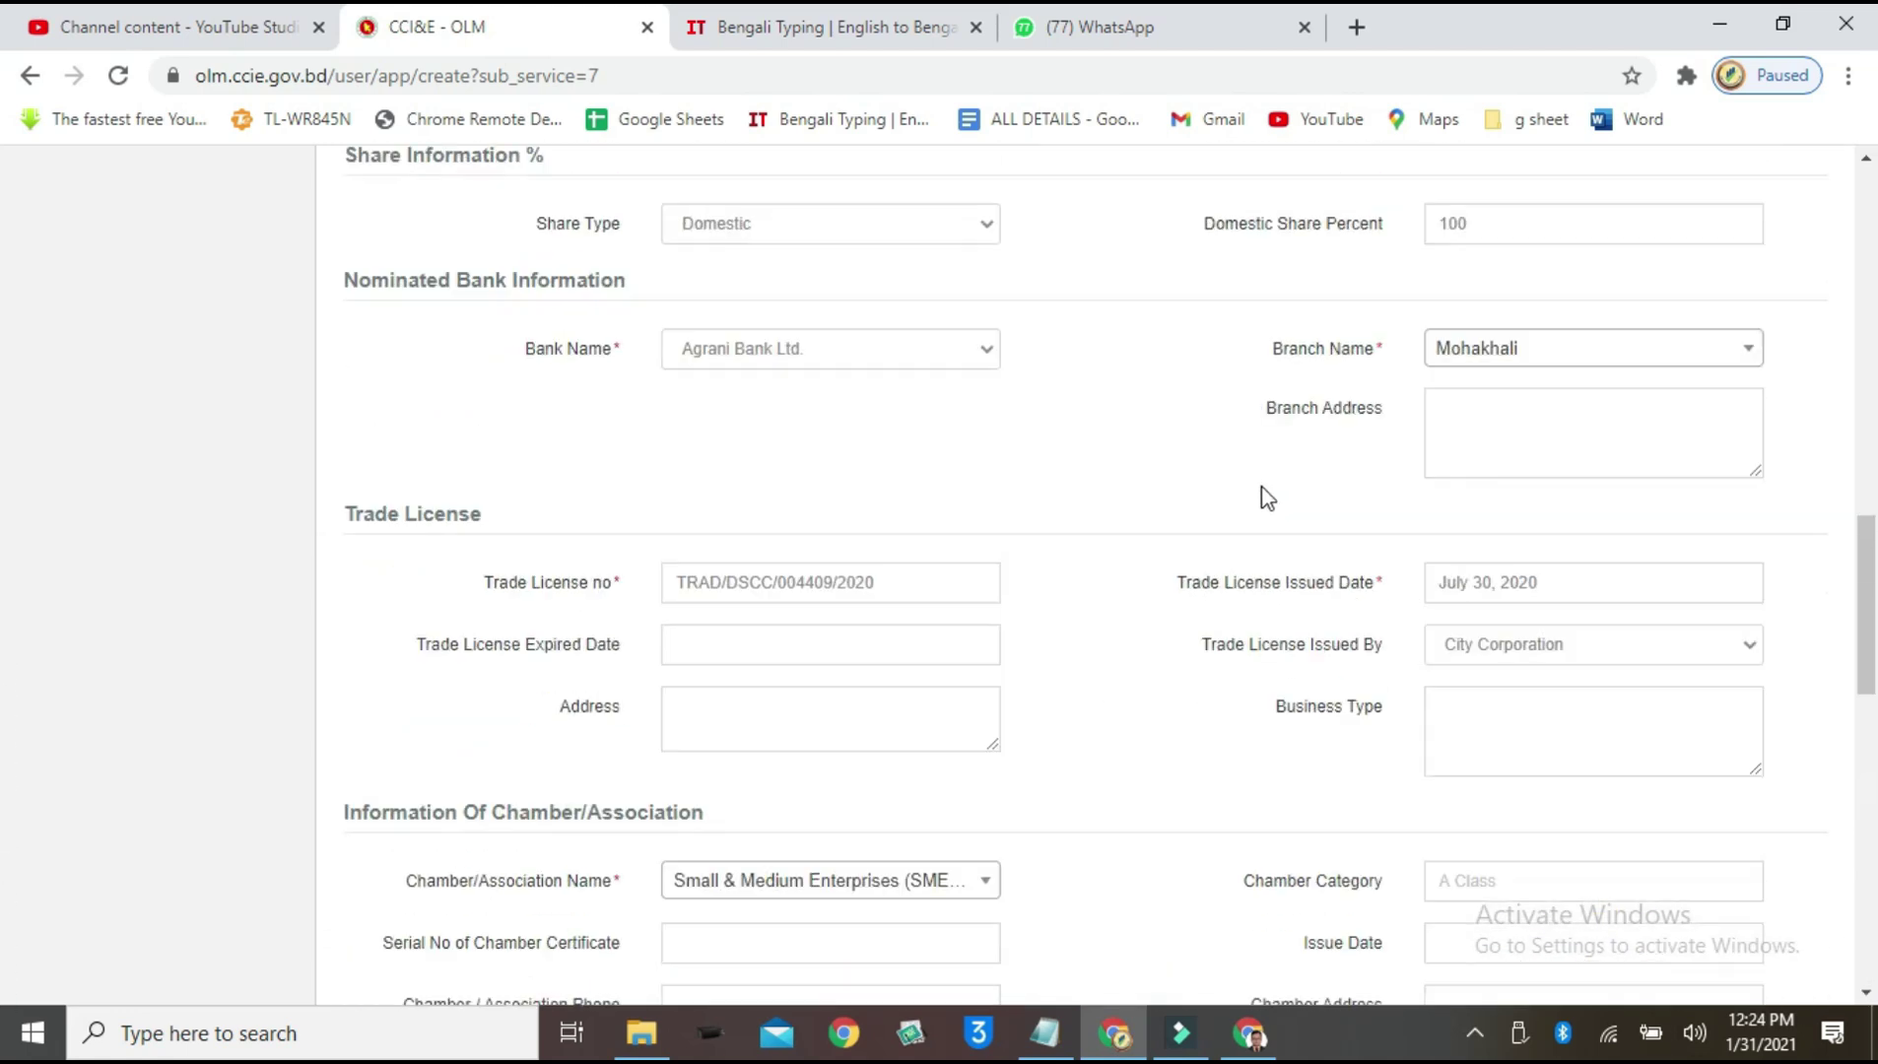
{"action": "scroll", "coordinate": [1229, 510], "scroll_direction": "up", "scroll_amount": 3}
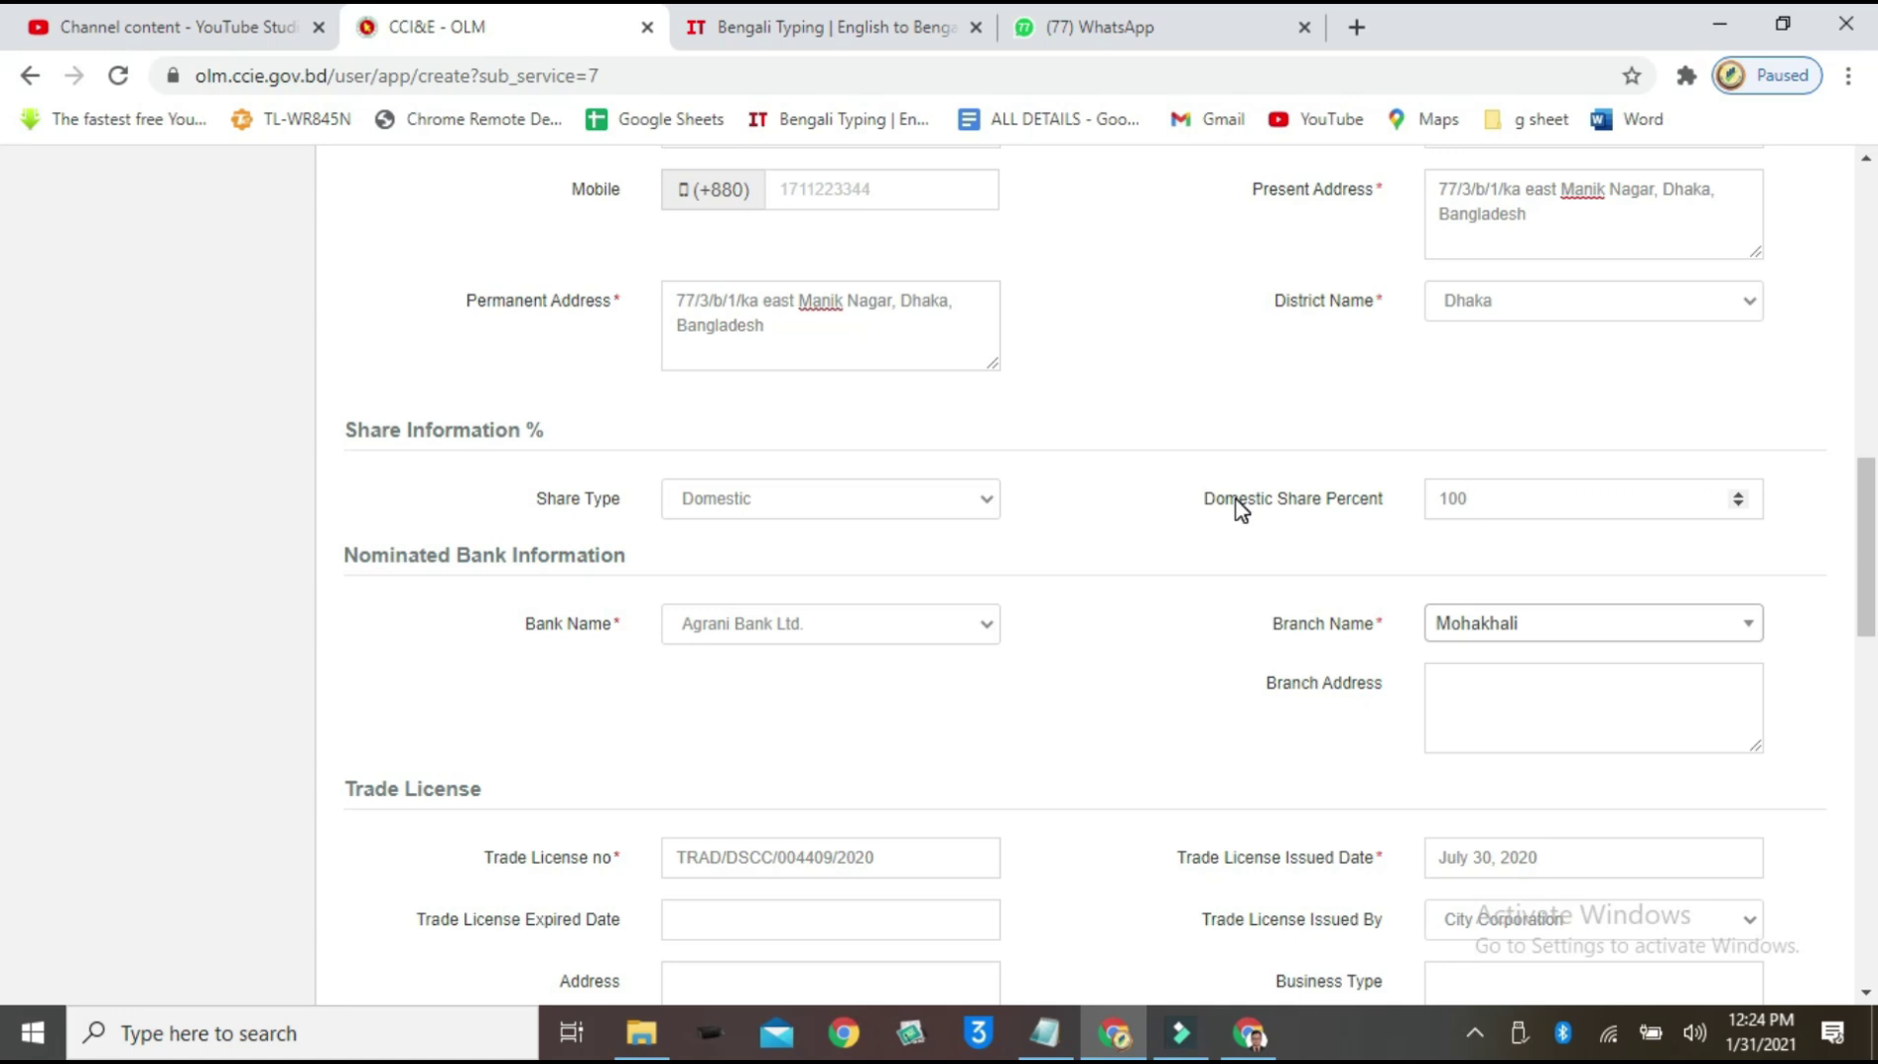
{"action": "key", "text": "Home"}
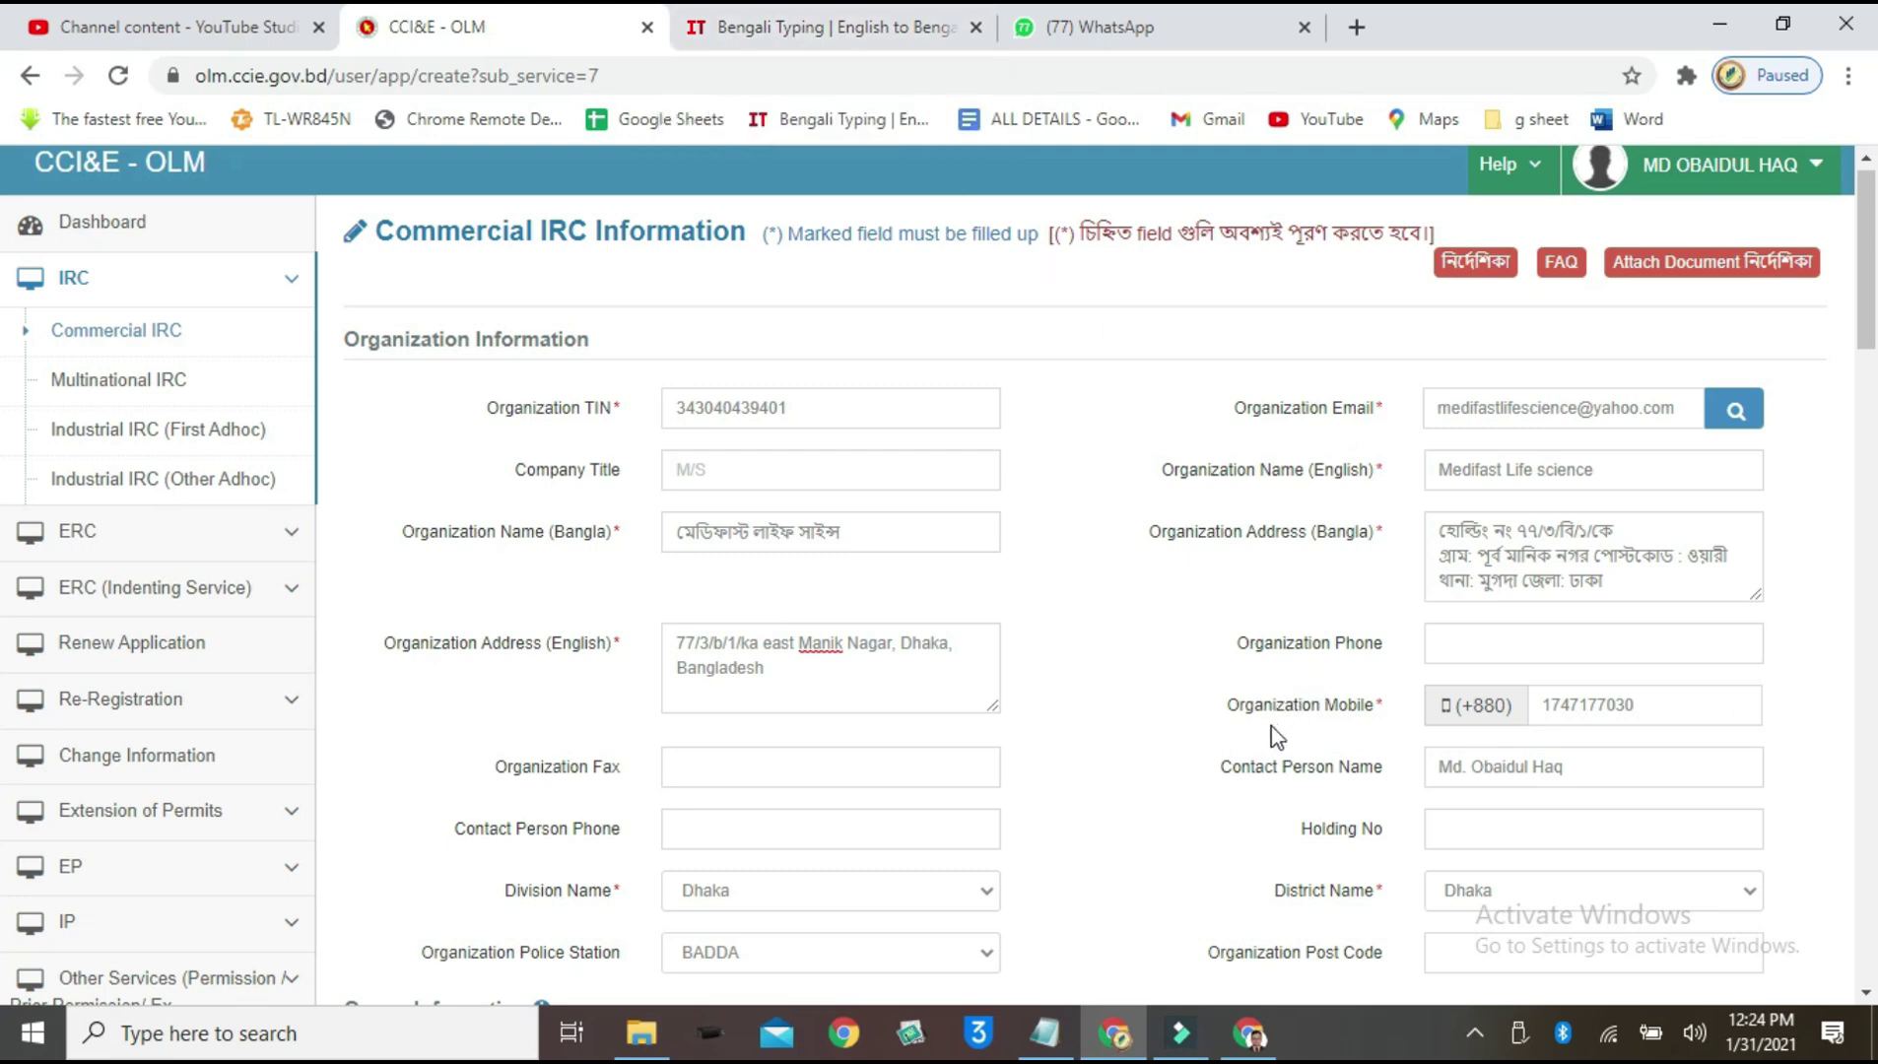
{"action": "scroll", "coordinate": [924, 650], "scroll_direction": "down", "scroll_amount": 4}
{"action": "scroll", "coordinate": [930, 658], "scroll_direction": "up", "scroll_amount": 3}
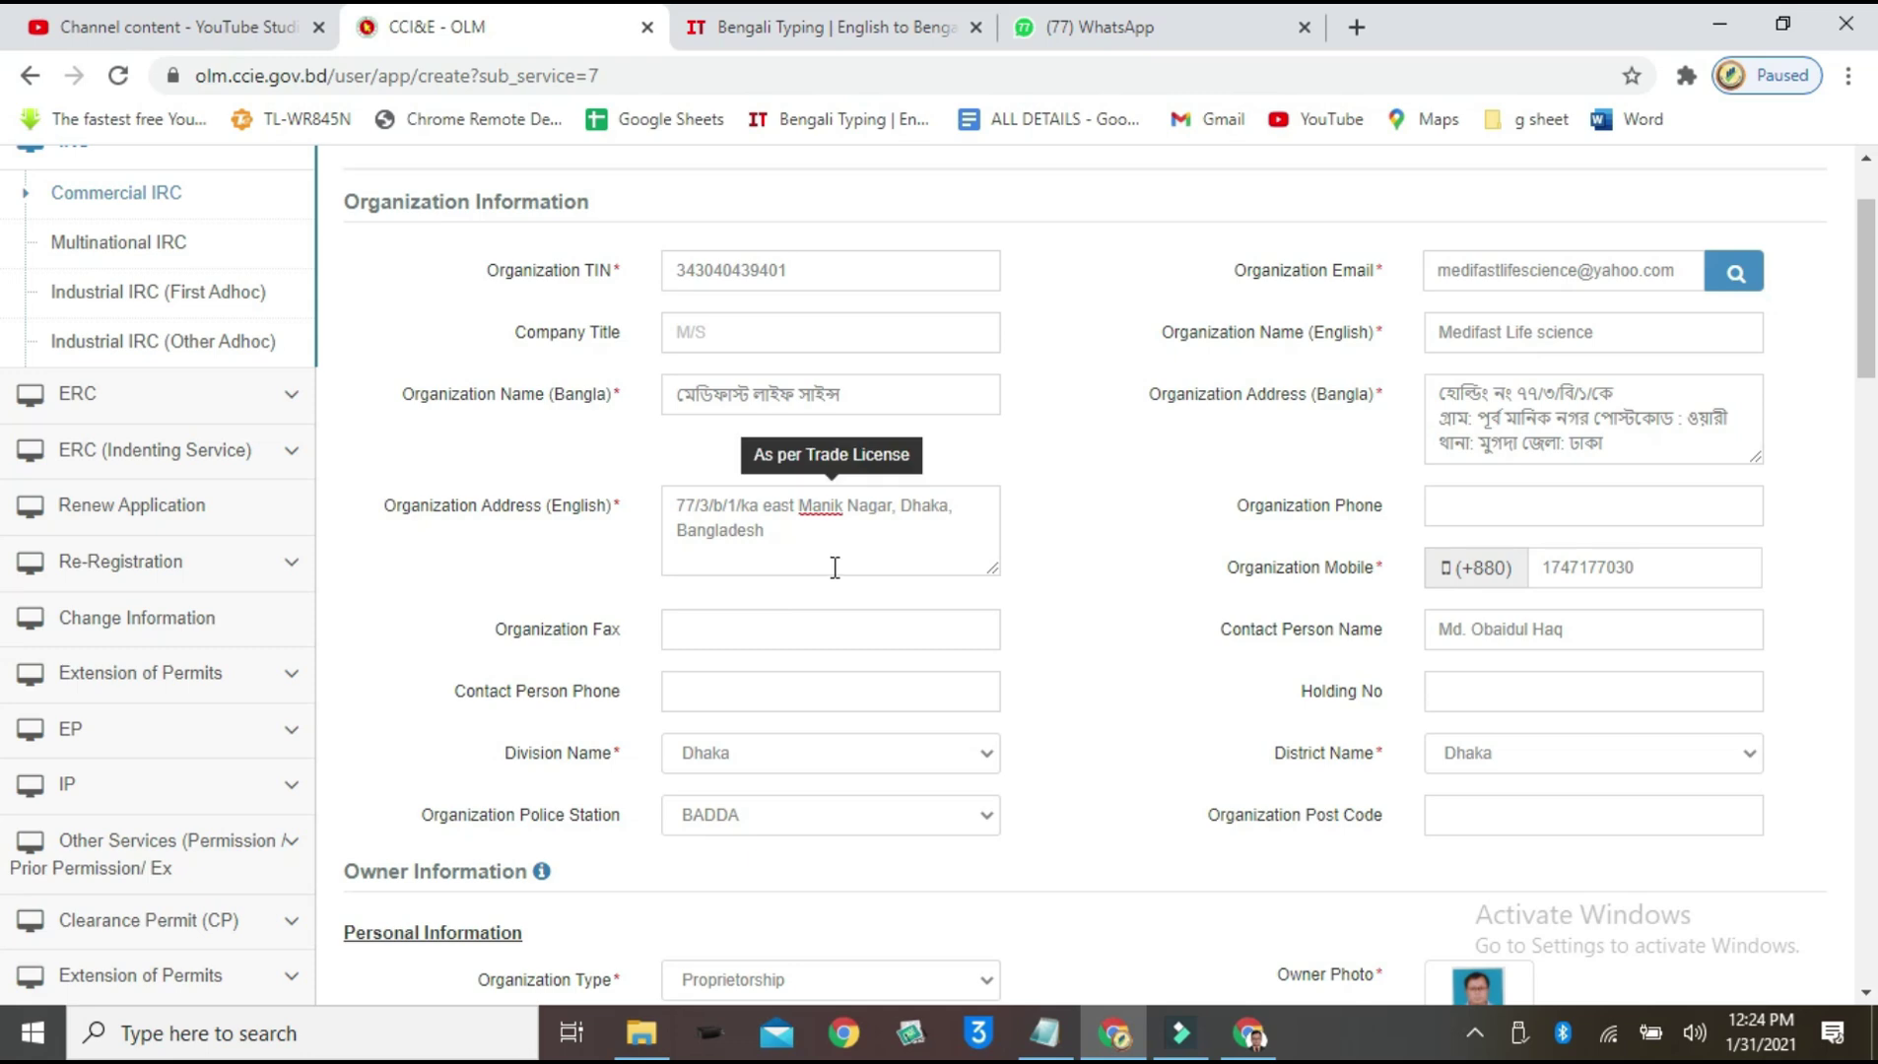
{"action": "scroll", "coordinate": [1050, 547], "scroll_direction": "down", "scroll_amount": 5}
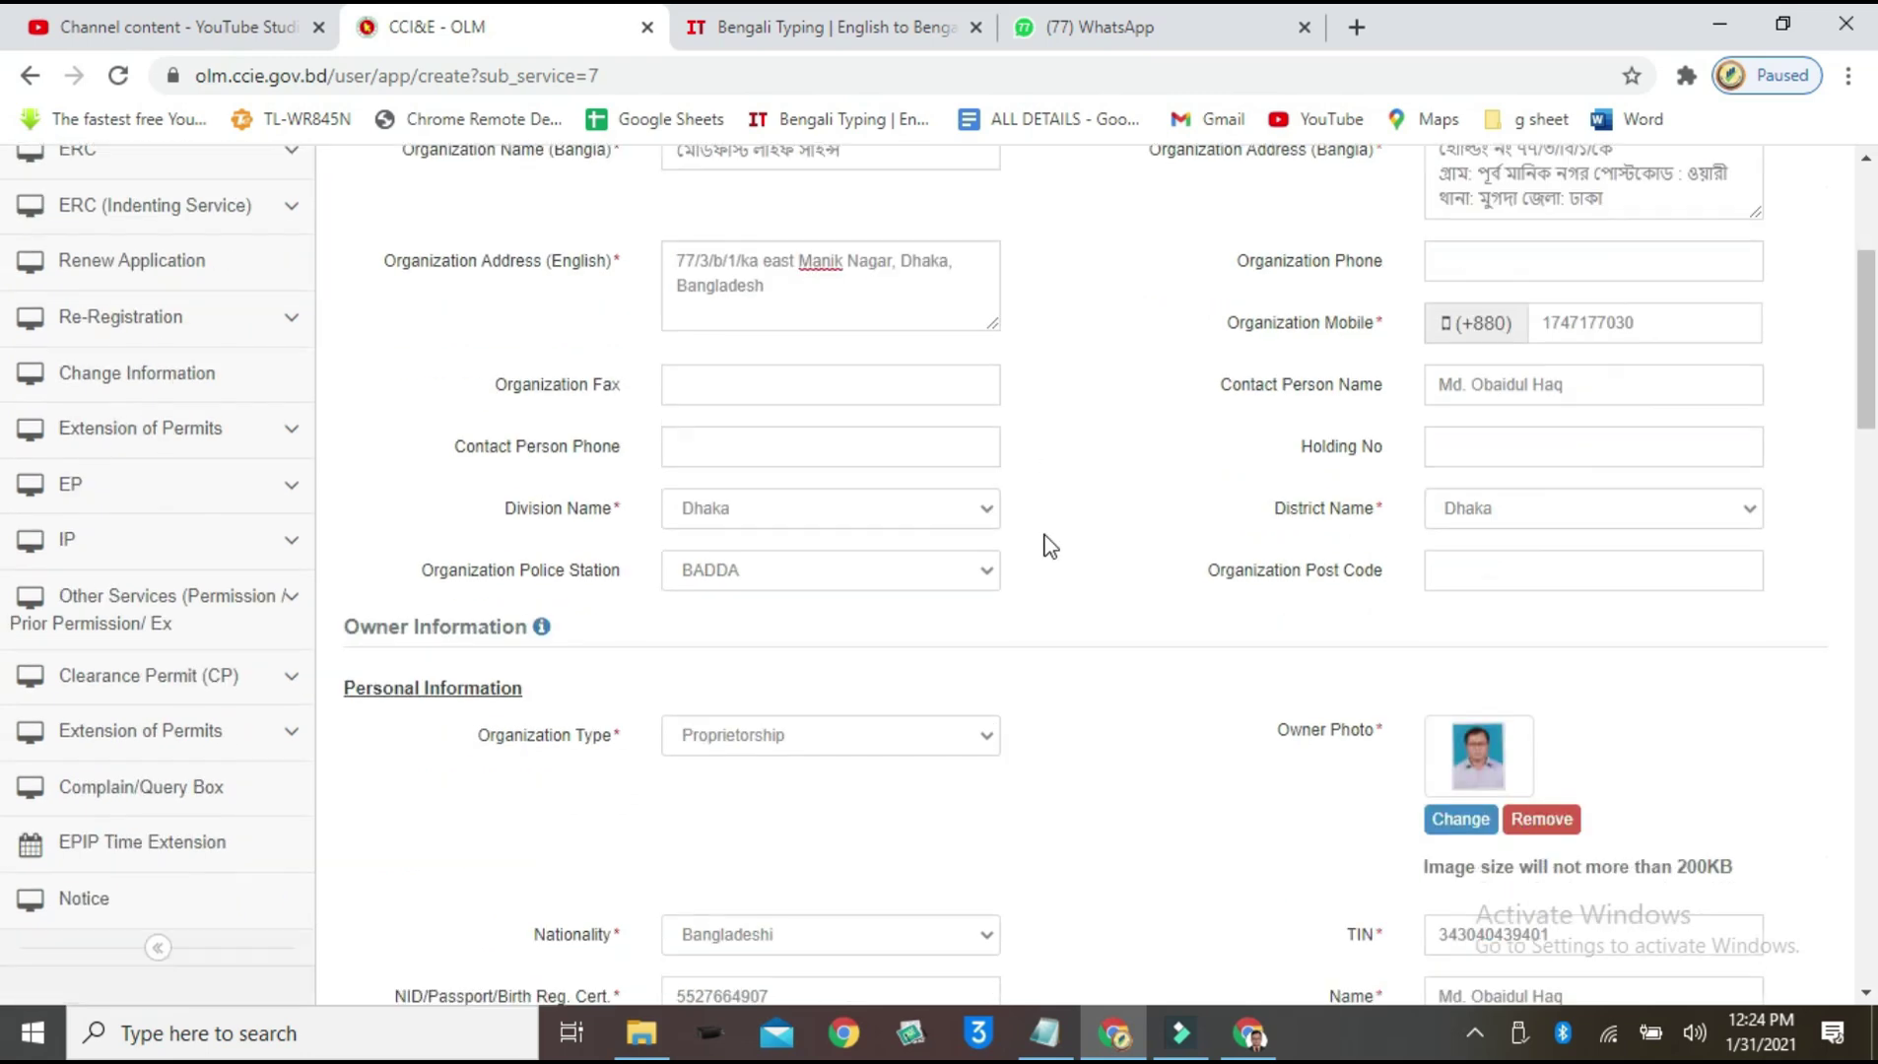
{"action": "scroll", "coordinate": [1048, 560], "scroll_direction": "down", "scroll_amount": 4}
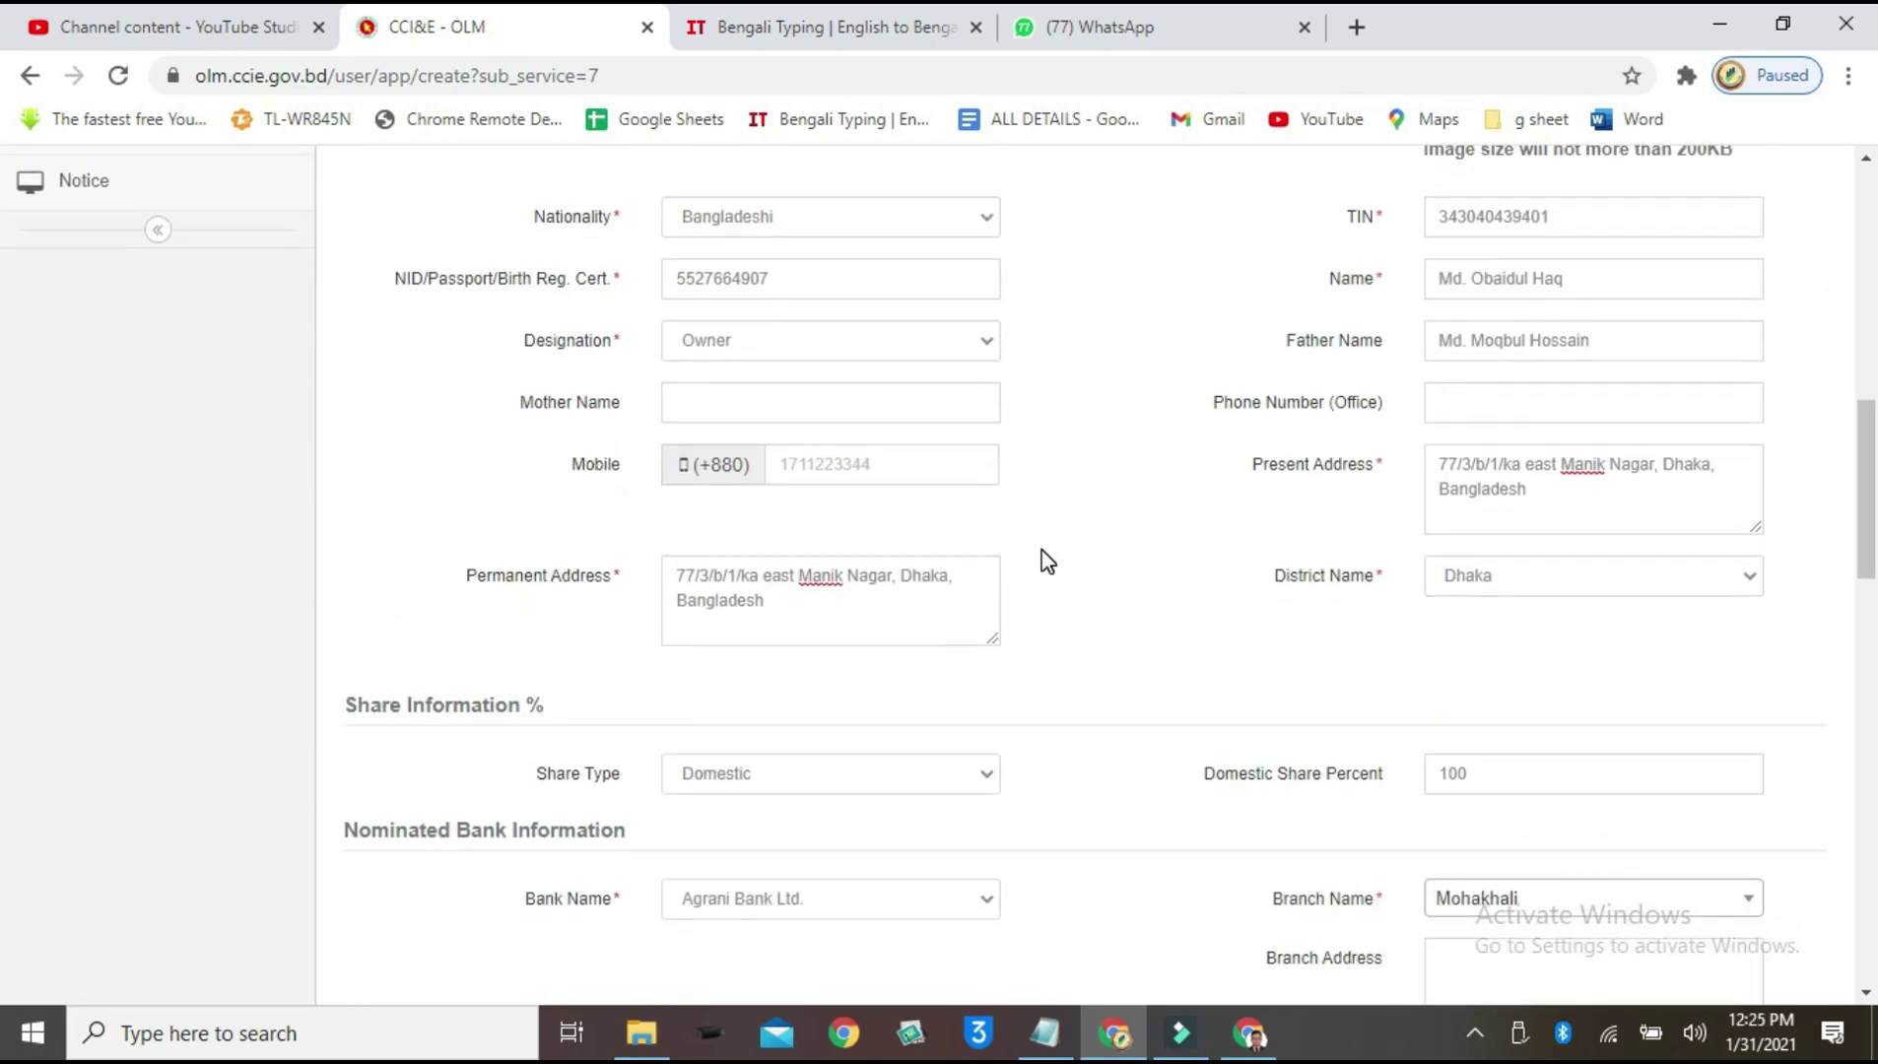